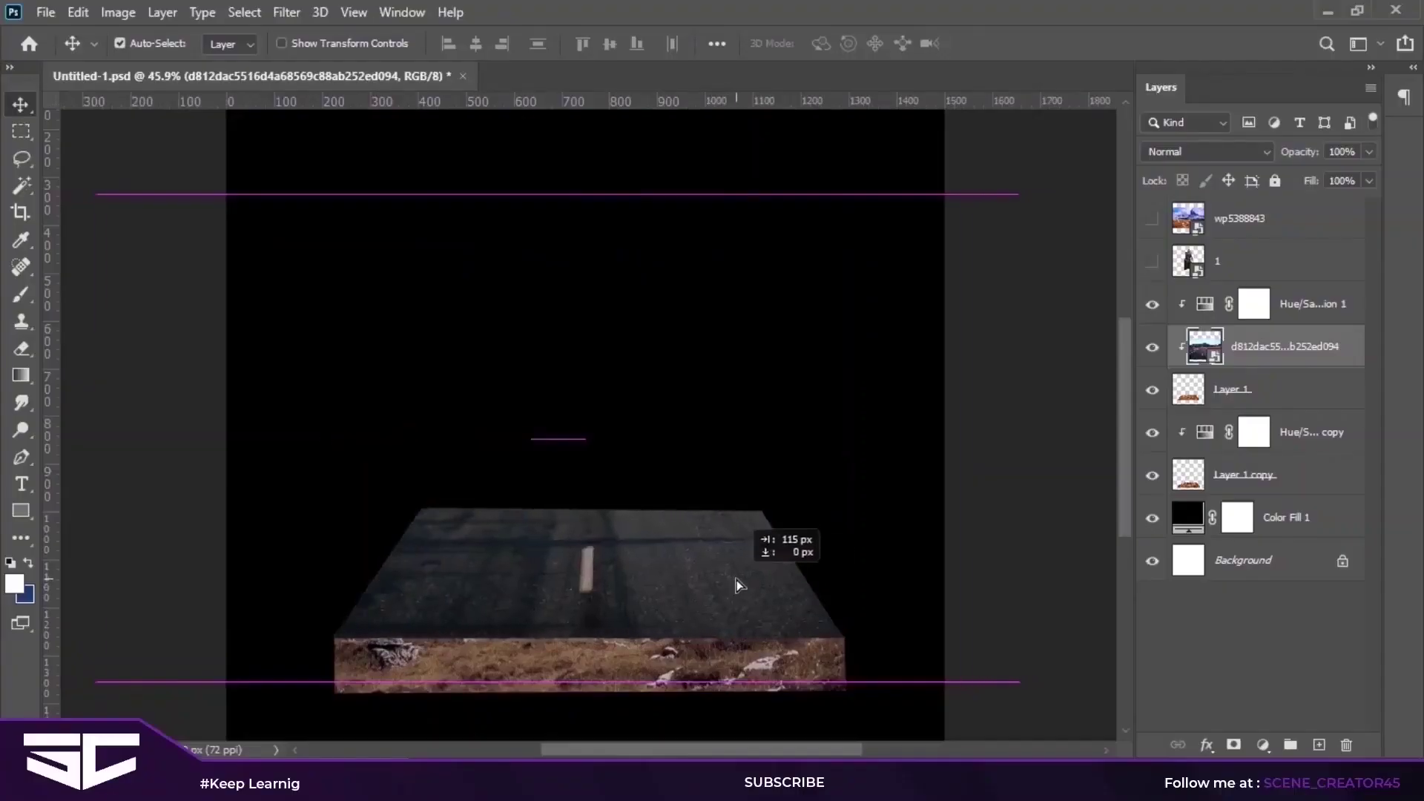
Step: Nudge the clipped road texture slightly down inside the floor slab
drag(738, 585, 735, 589)
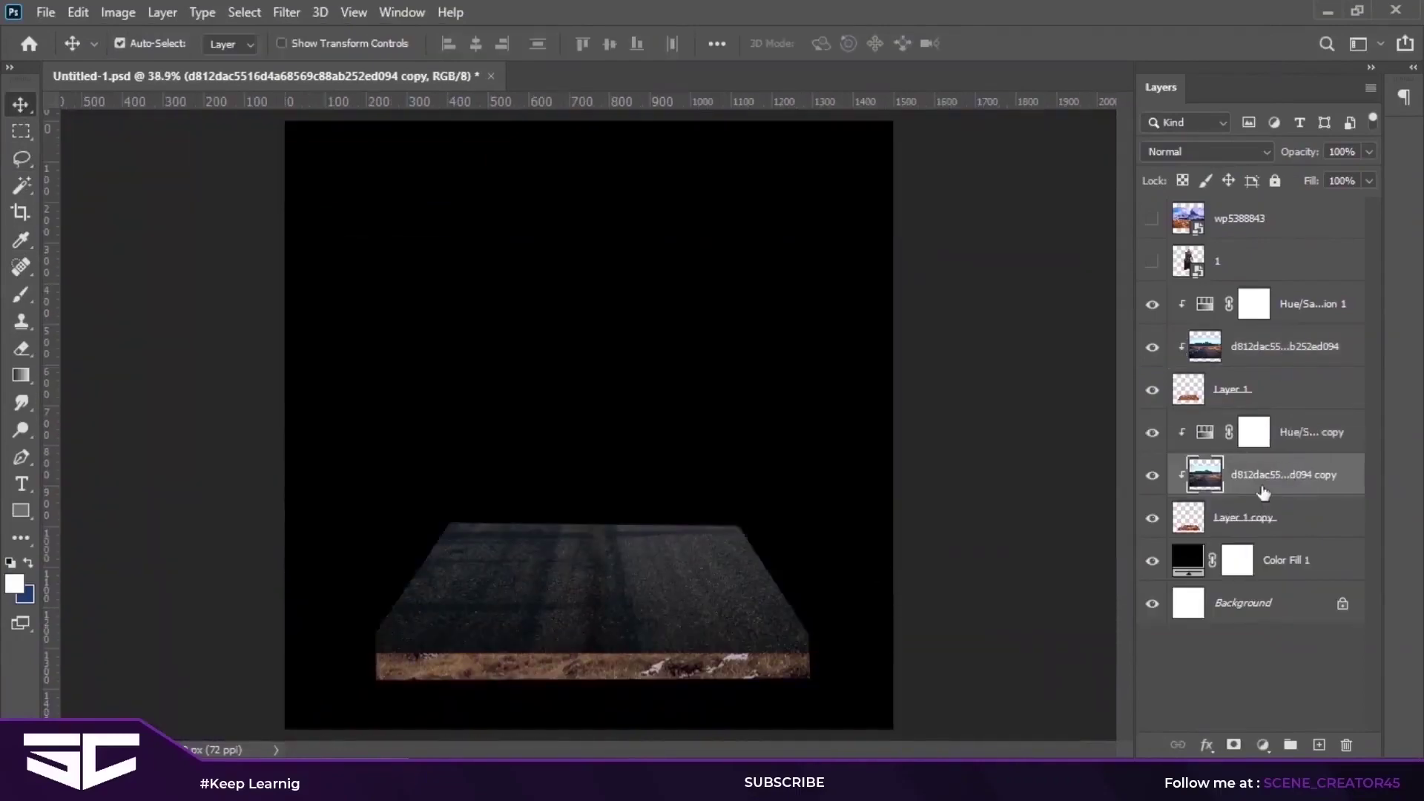
Step: Distort the road texture over the slab and change the backdrop Color Fill to dark grey
key(ctrl+t)
drag(603, 667, 690, 586)
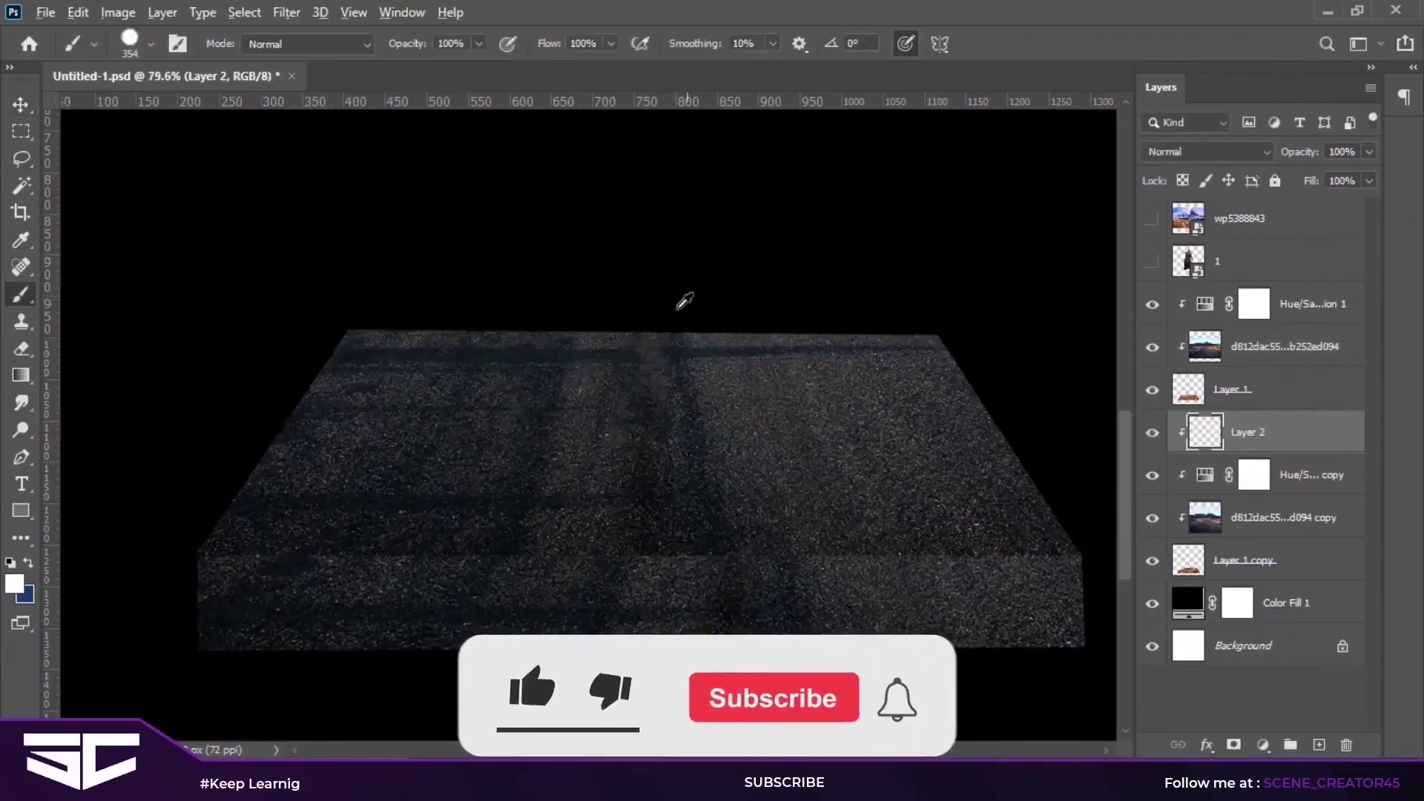
right_click(574, 414)
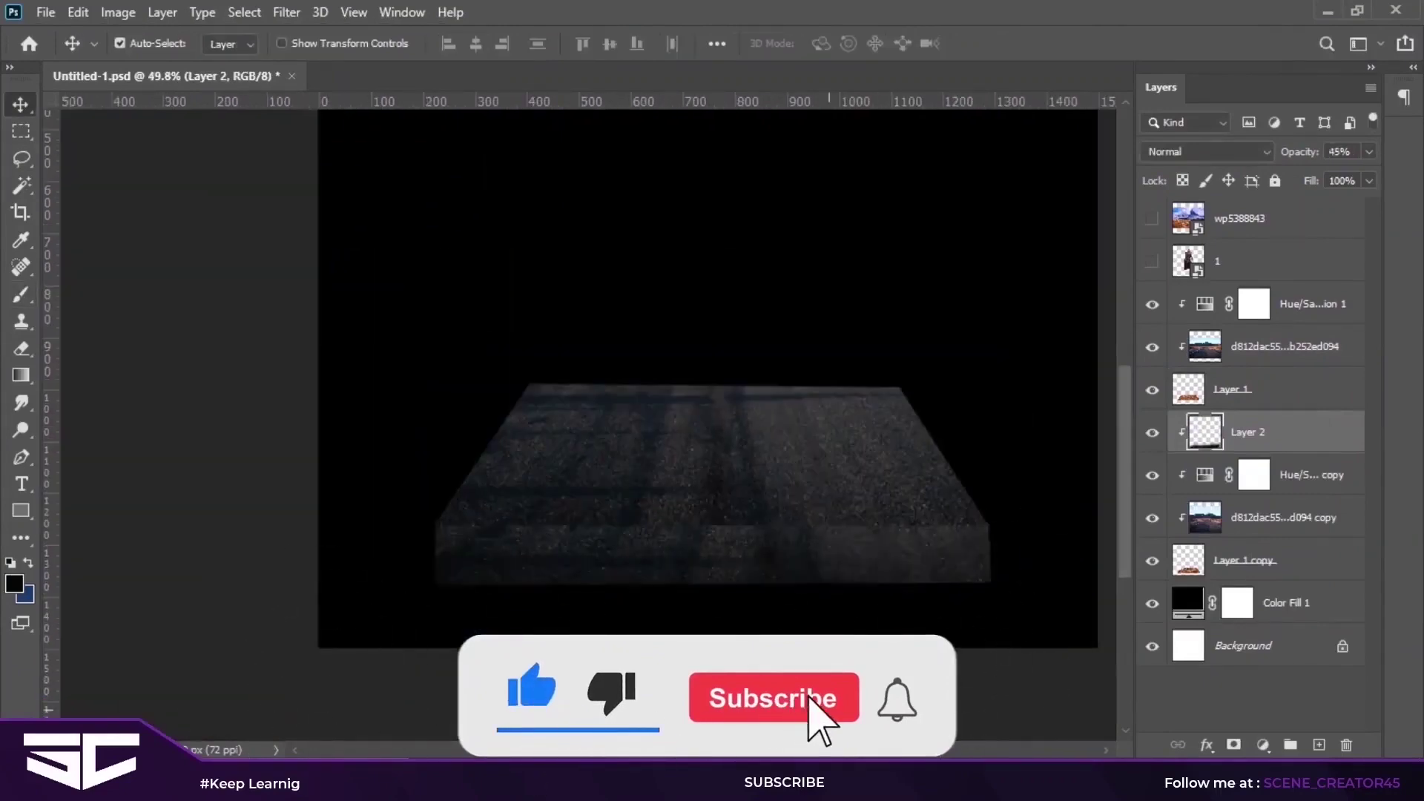
double_click(1187, 602)
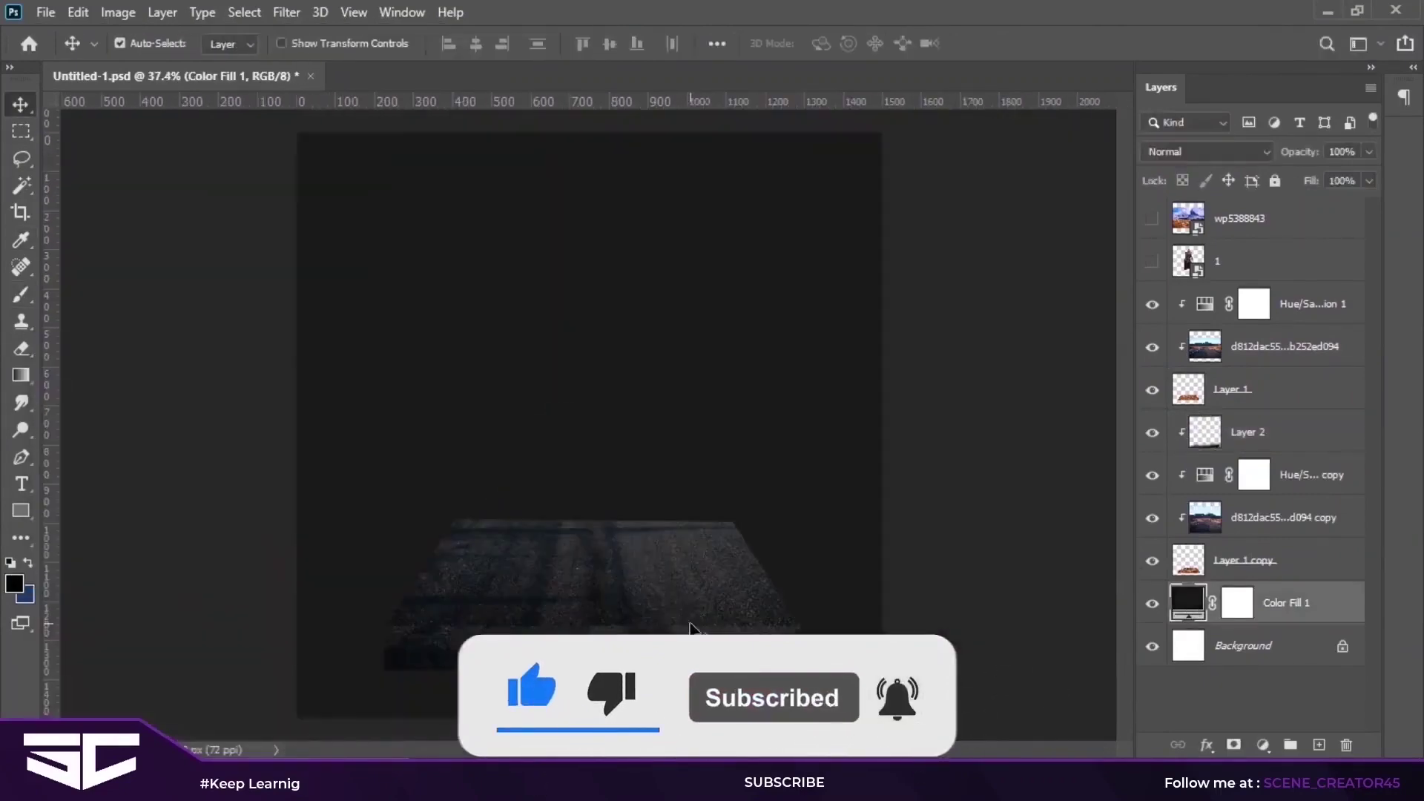
Step: Scale Layer 2 to fit the floor, reposition the road texture, and reveal Thor
key(ctrl+t)
drag(883, 651, 979, 648)
drag(826, 645, 686, 586)
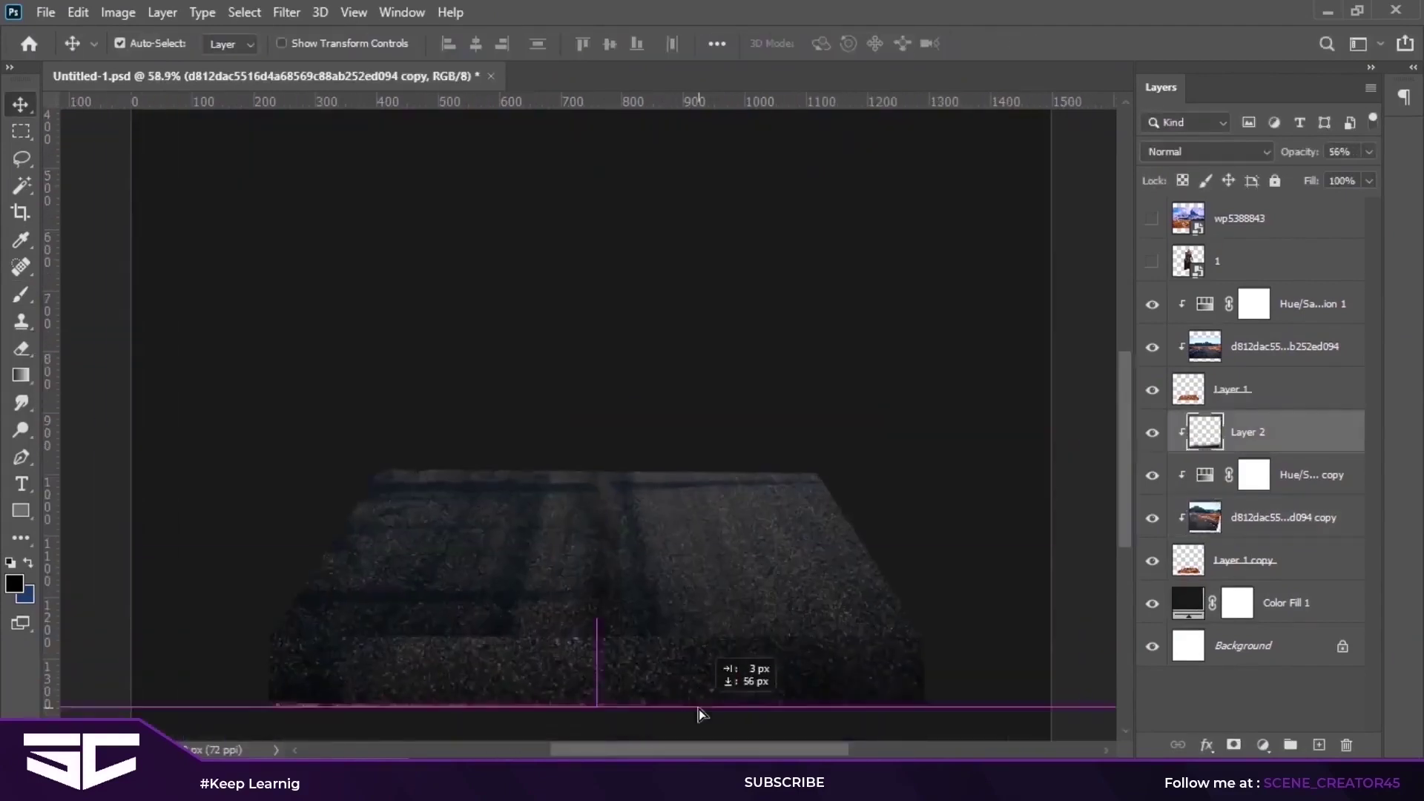
click(1265, 549)
click(699, 575)
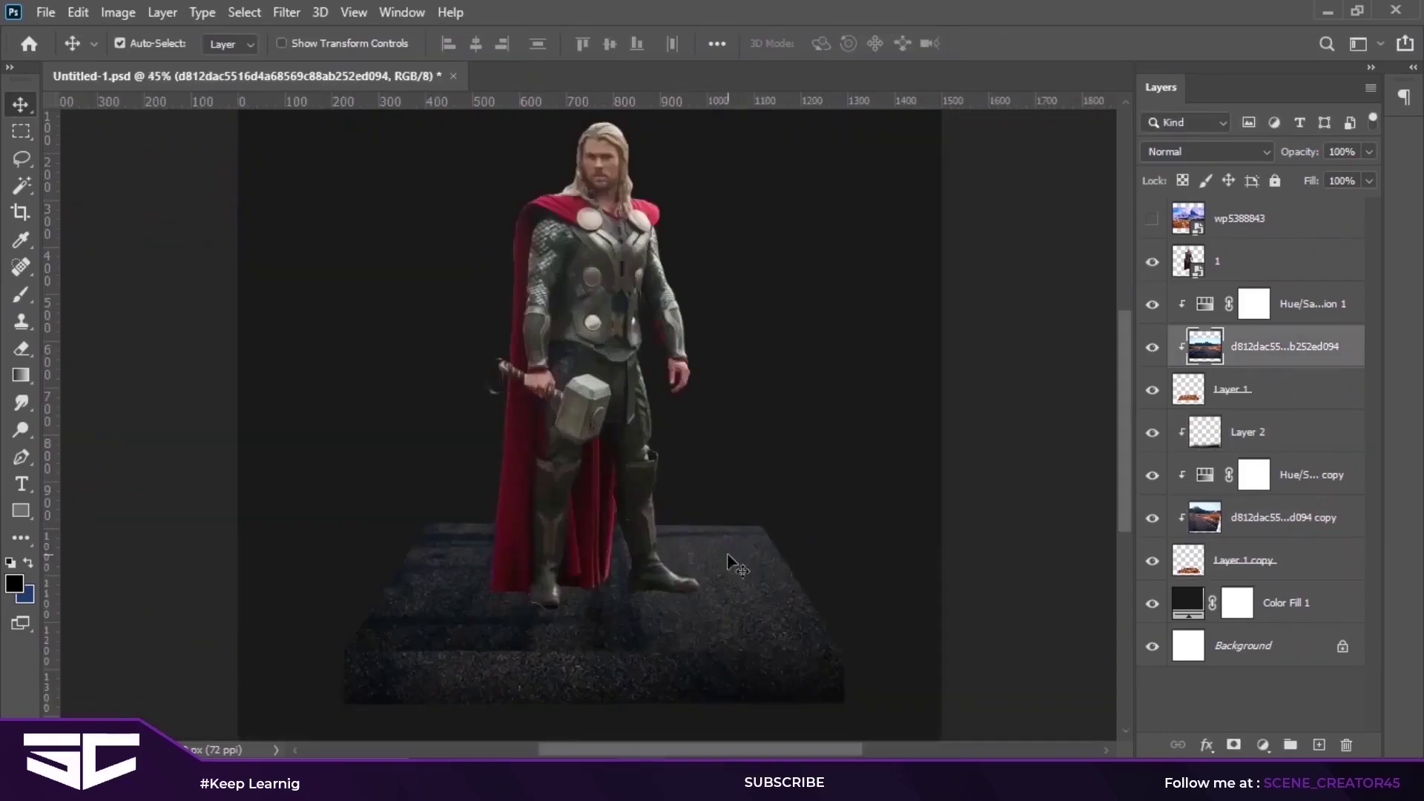
Step: Flatten the floor slab to 80.54% height and select both road texture layers
click(731, 565)
key(ctrl+t)
drag(591, 522, 591, 547)
scroll(667, 615, down, 2)
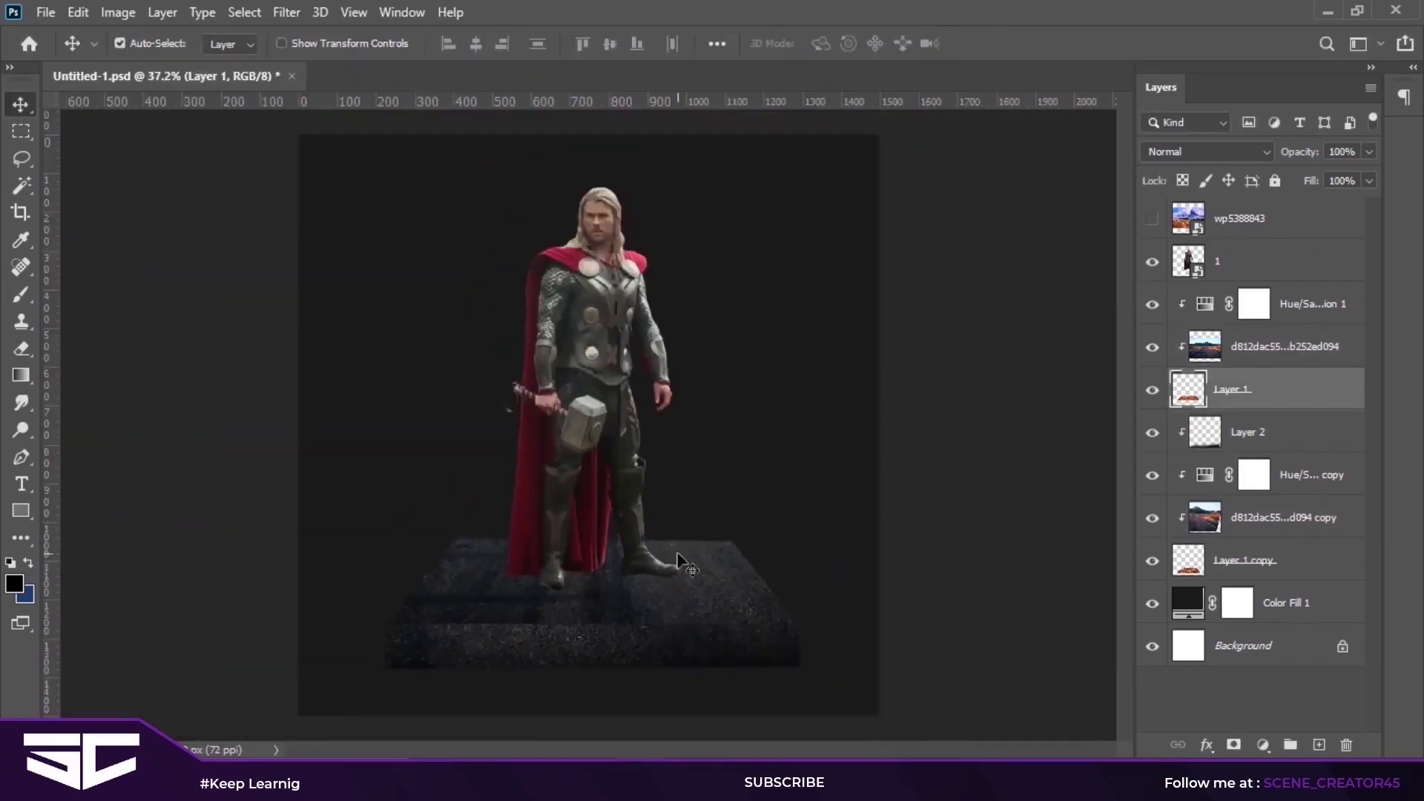
drag(661, 398, 437, 664)
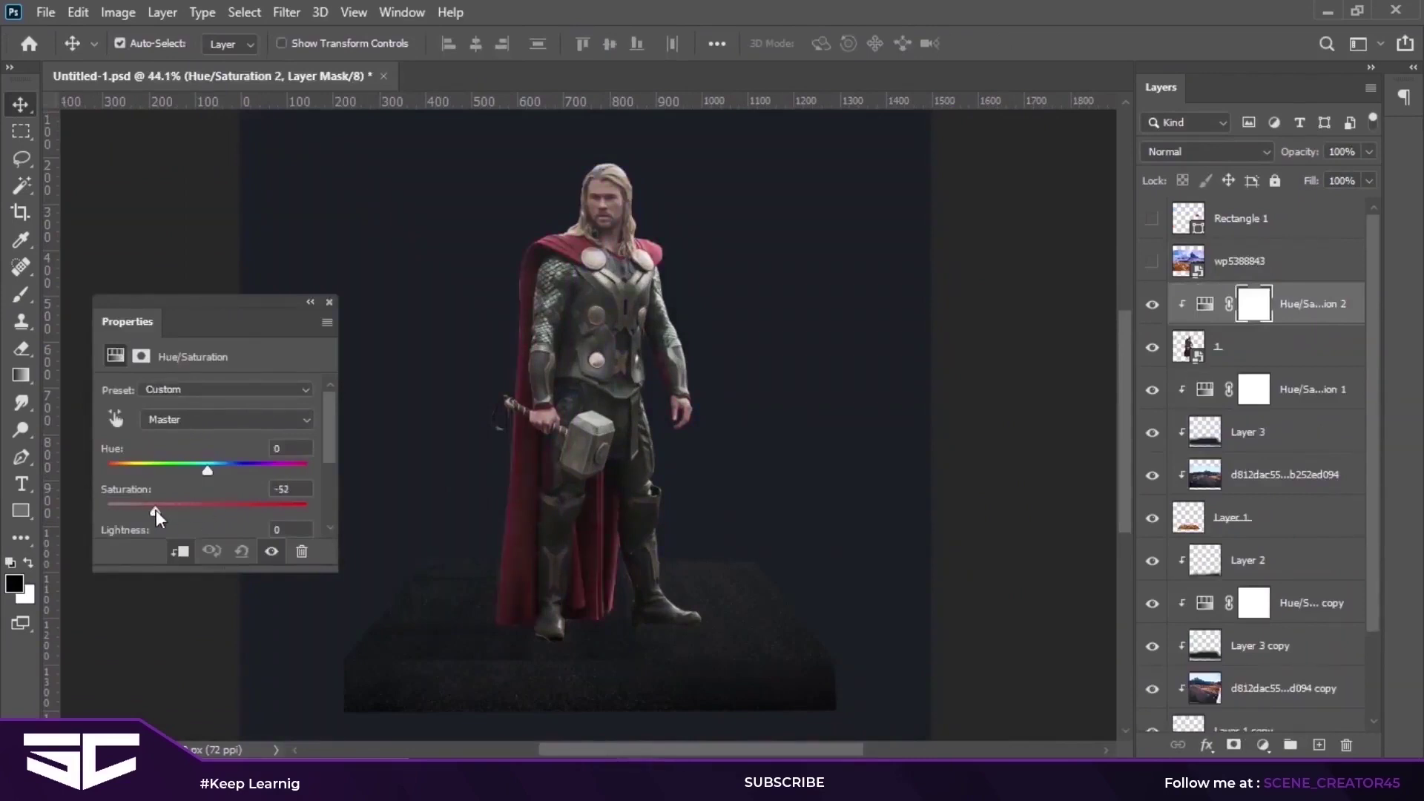
Step: Set Hue/Saturation 2's Magentas saturation to -6 and hide it to compare before and after
click(222, 419)
click(204, 468)
click(222, 419)
click(204, 515)
click(222, 419)
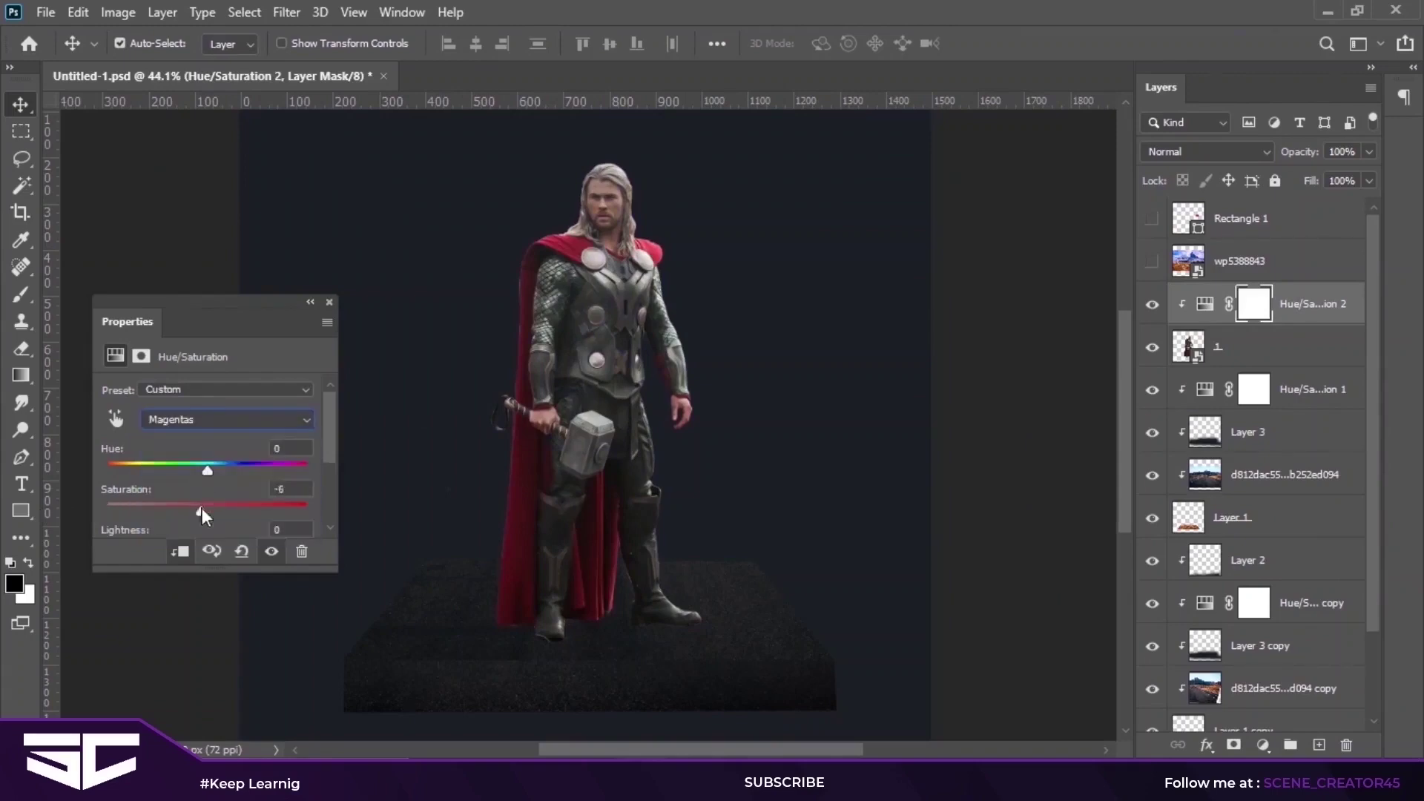
click(329, 302)
click(1153, 304)
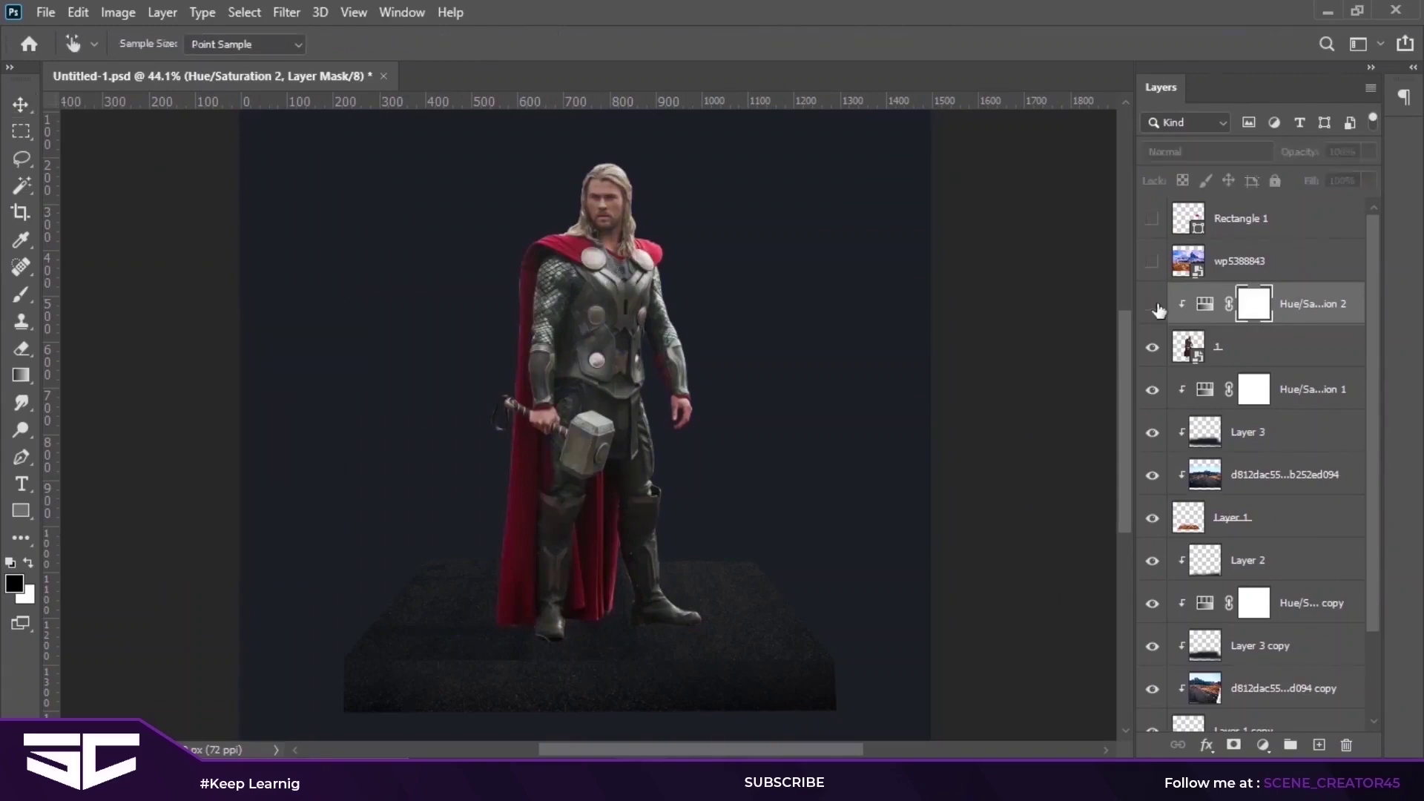
Step: Choose a 48 px Soft Round brush at 20% opacity for the mask
key(b)
scroll(542, 319, up, 5)
right_click(782, 227)
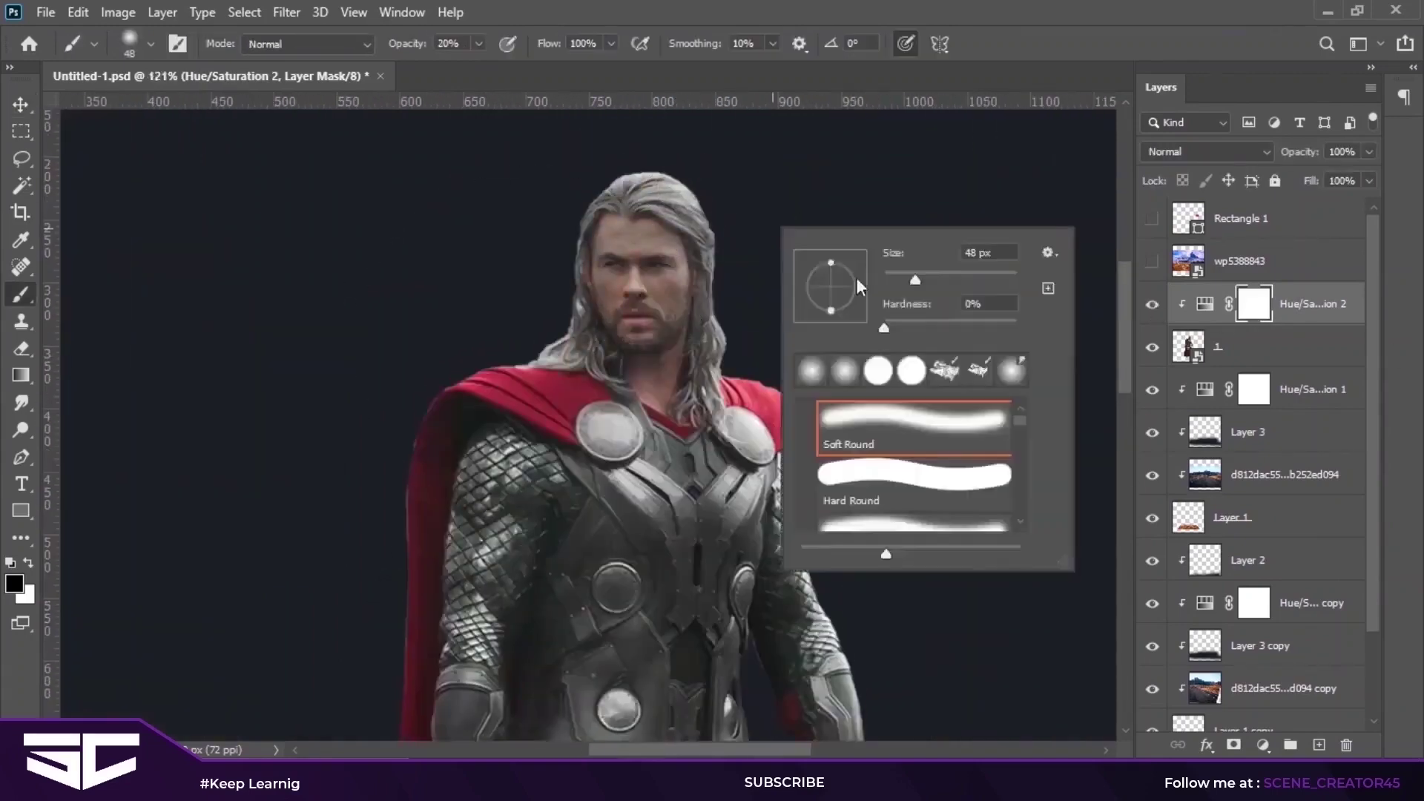
Step: Size the brush and work across Thor's shoulders, torso and hammer on the Hue/Saturation mask
key(Escape)
scroll(785, 421, up, 3)
drag(377, 528, 501, 358)
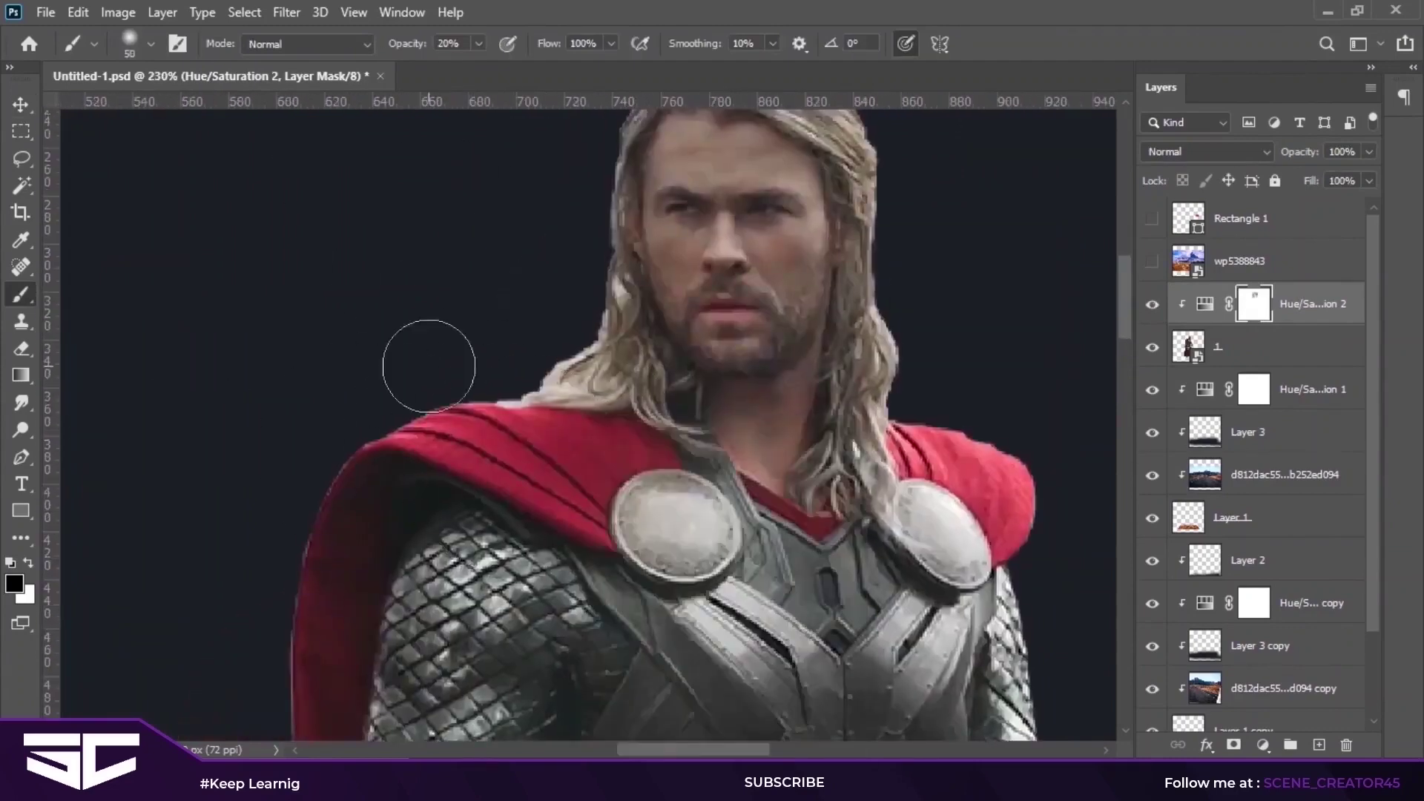
drag(780, 442, 375, 286)
scroll(593, 371, down, 2)
mouse_move(519, 445)
mouse_down()
mouse_move(864, 688)
mouse_move(519, 319)
mouse_up()
scroll(519, 370, down, 3)
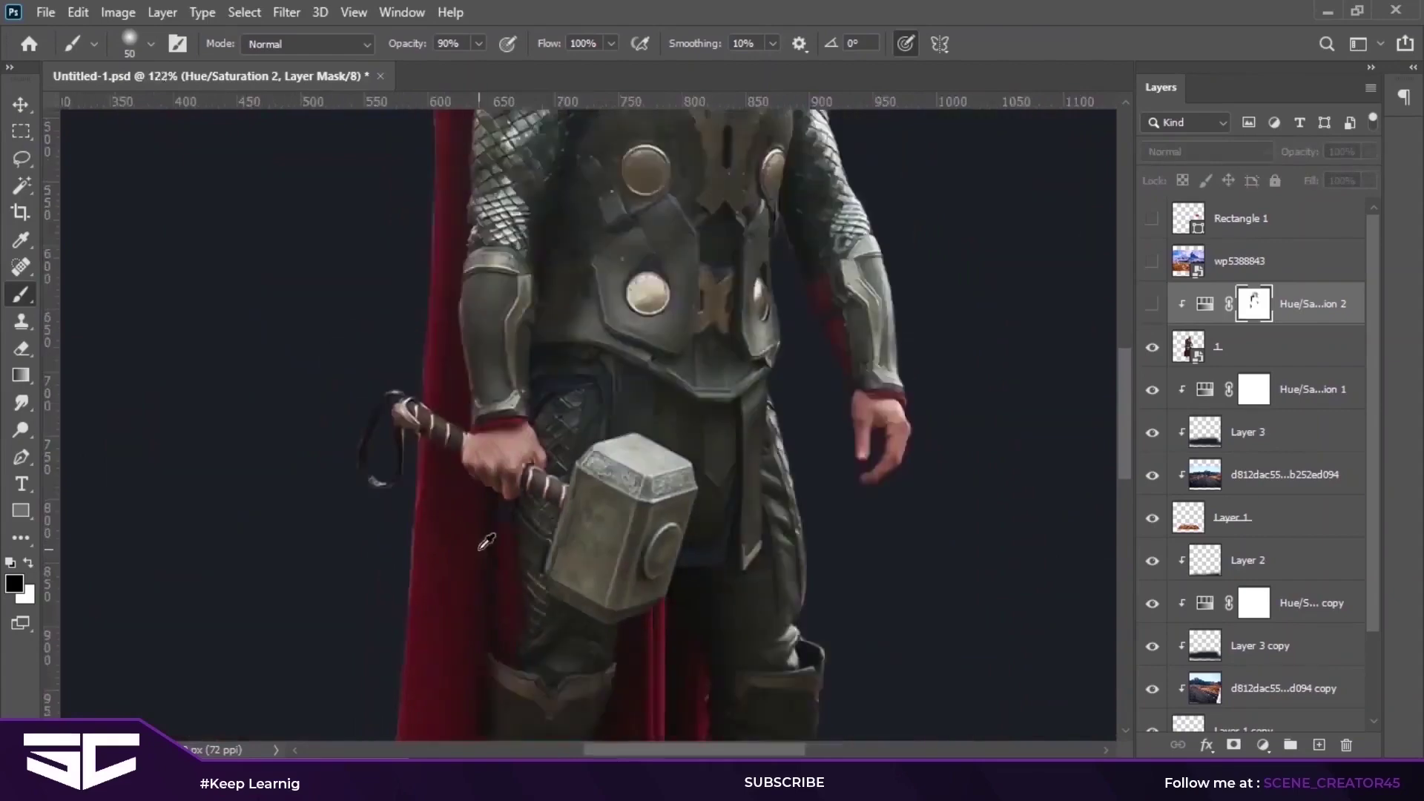
scroll(402, 459, down, 2)
Step: Paint dark strokes around the floor edges, Gaussian-blur them, and nudge the layer down 19 px
click(14, 584)
click(652, 388)
mouse_move(334, 519)
mouse_down()
mouse_move(690, 556)
mouse_move(1114, 521)
mouse_up()
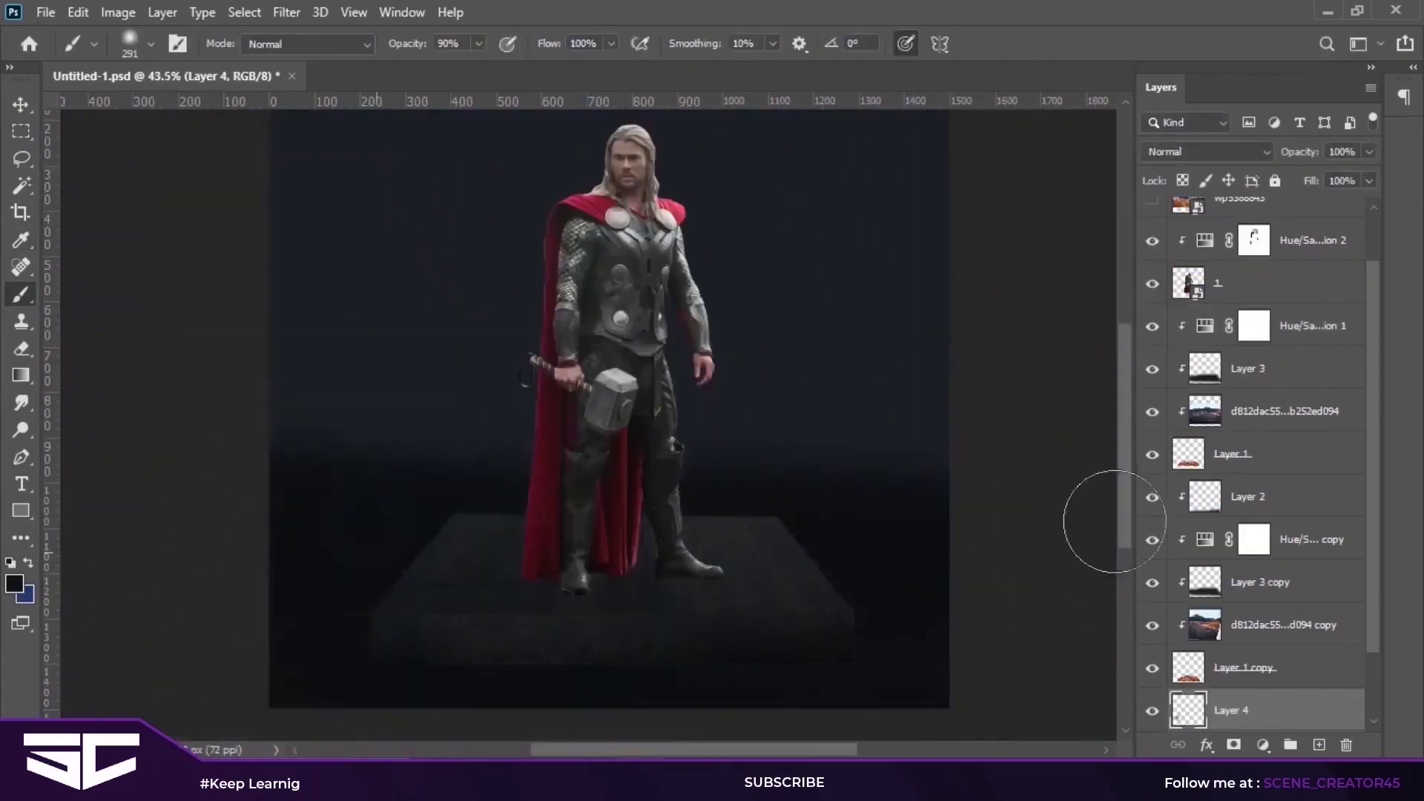
click(292, 12)
drag(949, 438, 994, 435)
click(1096, 149)
drag(347, 476, 347, 482)
Step: Add a darkening Curves 1 layer clipped to Thor with an inverted mask
click(1263, 744)
mouse_move(173, 528)
mouse_down()
mouse_move(226, 528)
mouse_move(237, 512)
mouse_up()
key(ctrl+i)
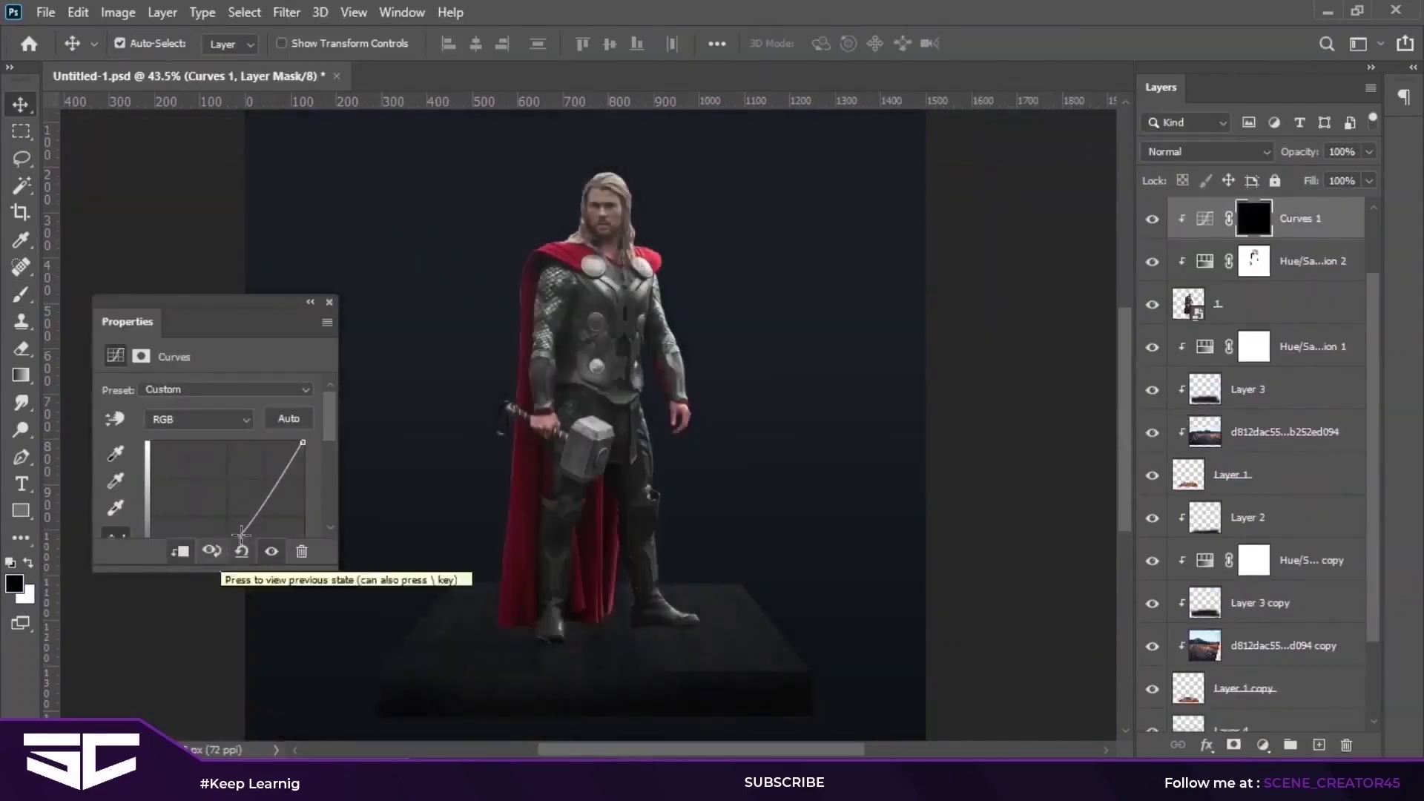
Step: Paint white at 30% opacity on the Curves 1 mask over Thor's shaded legs
key(b)
scroll(617, 502, up, 3)
scroll(618, 502, up, 2)
right_click(599, 364)
key(x)
key(3)
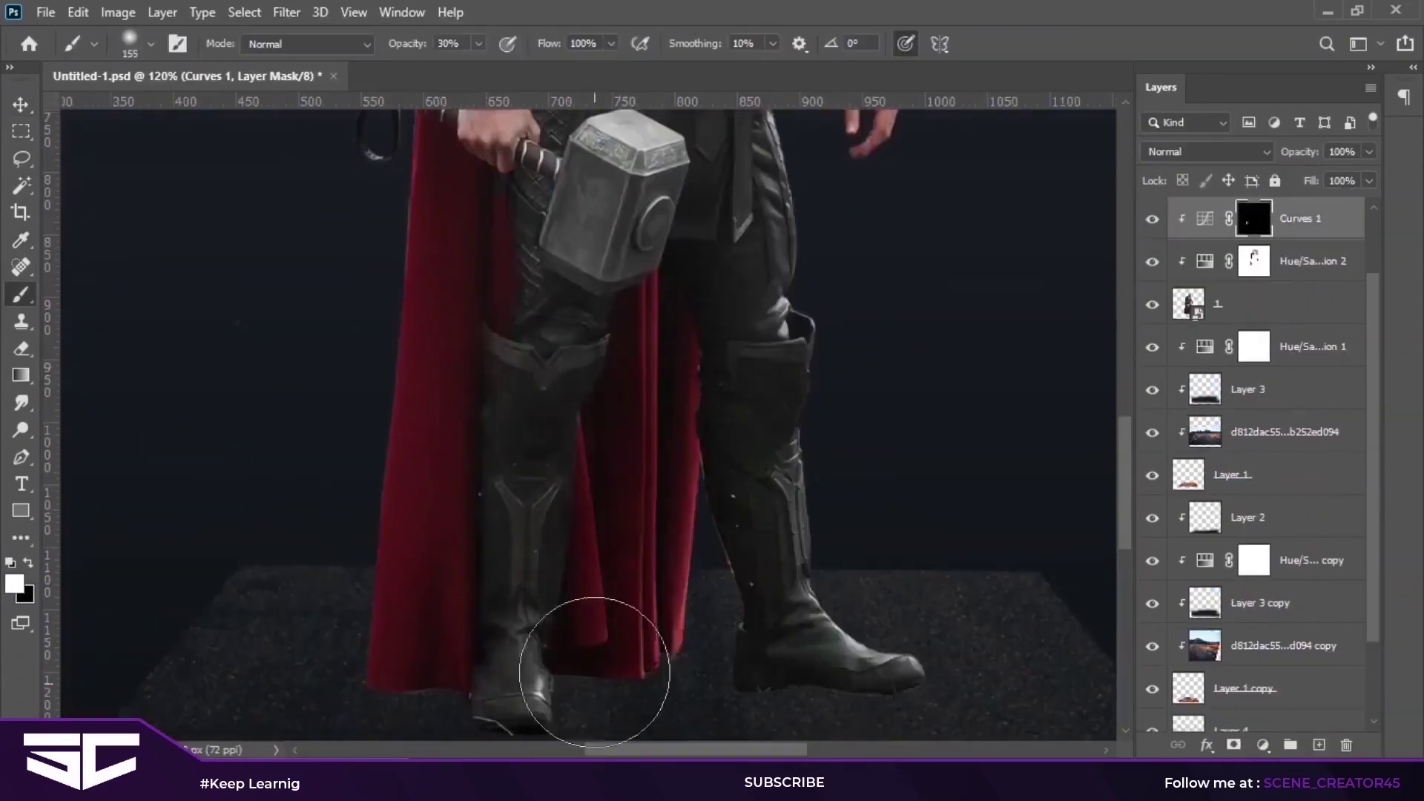
drag(571, 734, 612, 408)
Step: Darken the shaded armour, the leg gap between the boots and other shadowed areas
drag(593, 499, 415, 734)
drag(565, 430, 651, 508)
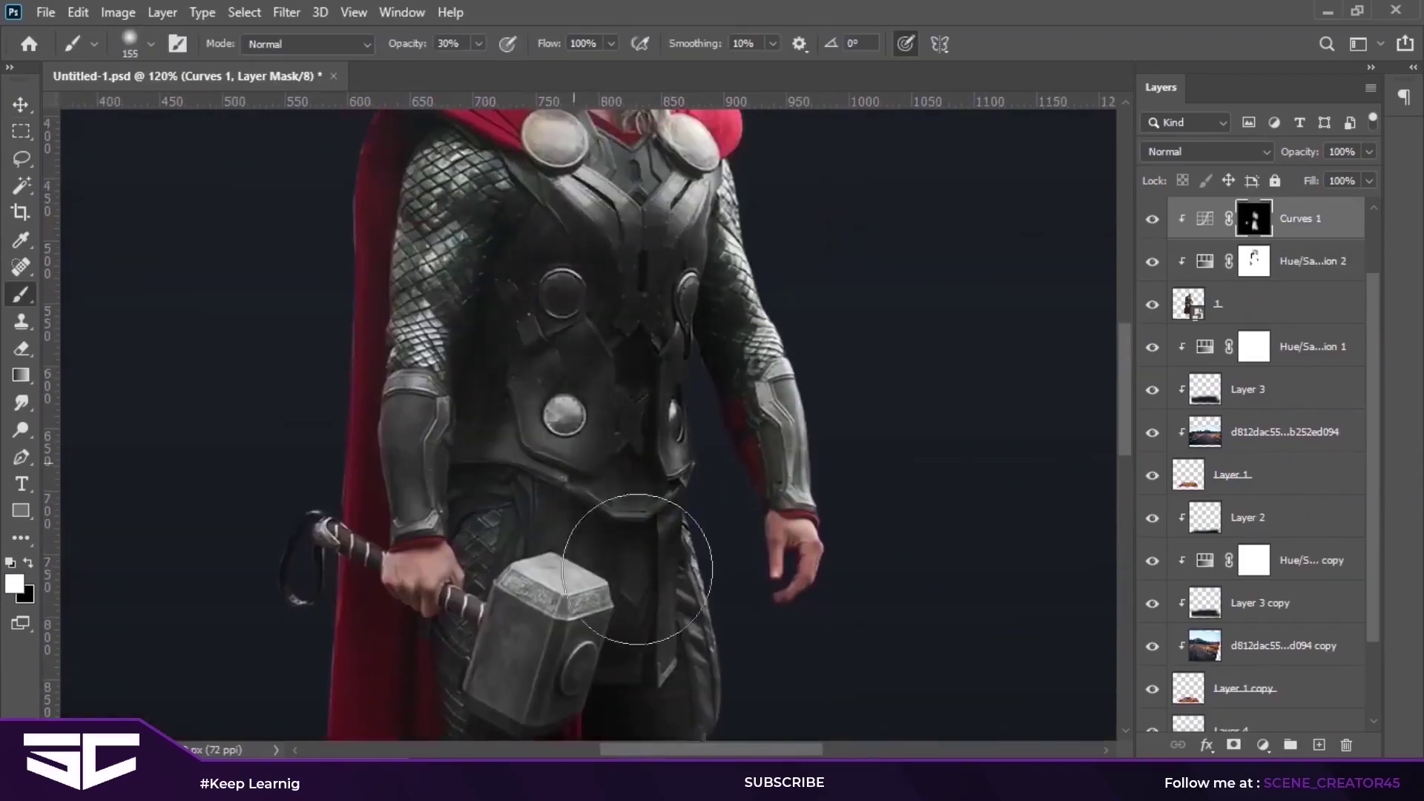
drag(588, 348, 588, 445)
drag(445, 579, 545, 295)
drag(669, 520, 712, 444)
scroll(670, 557, down, 3)
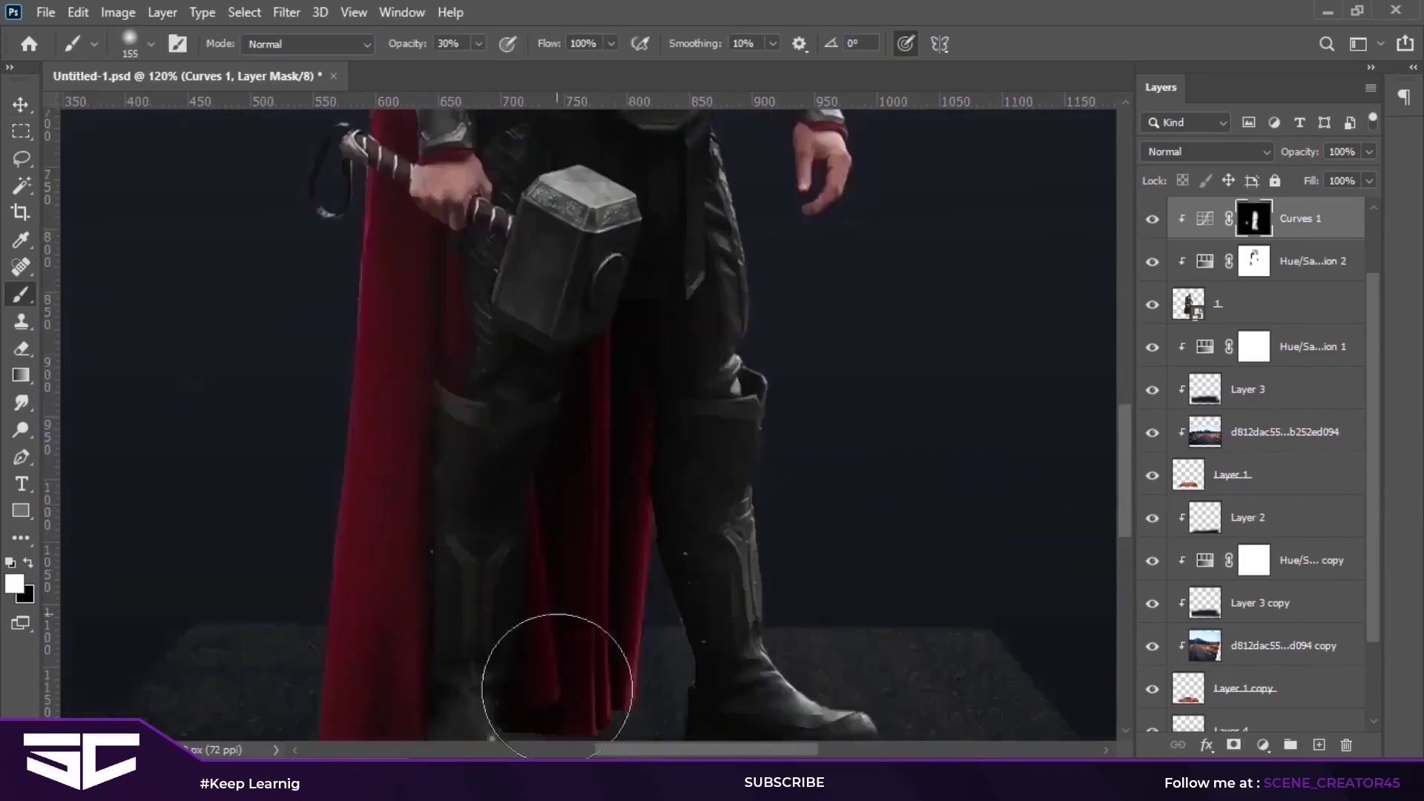
drag(566, 275, 540, 690)
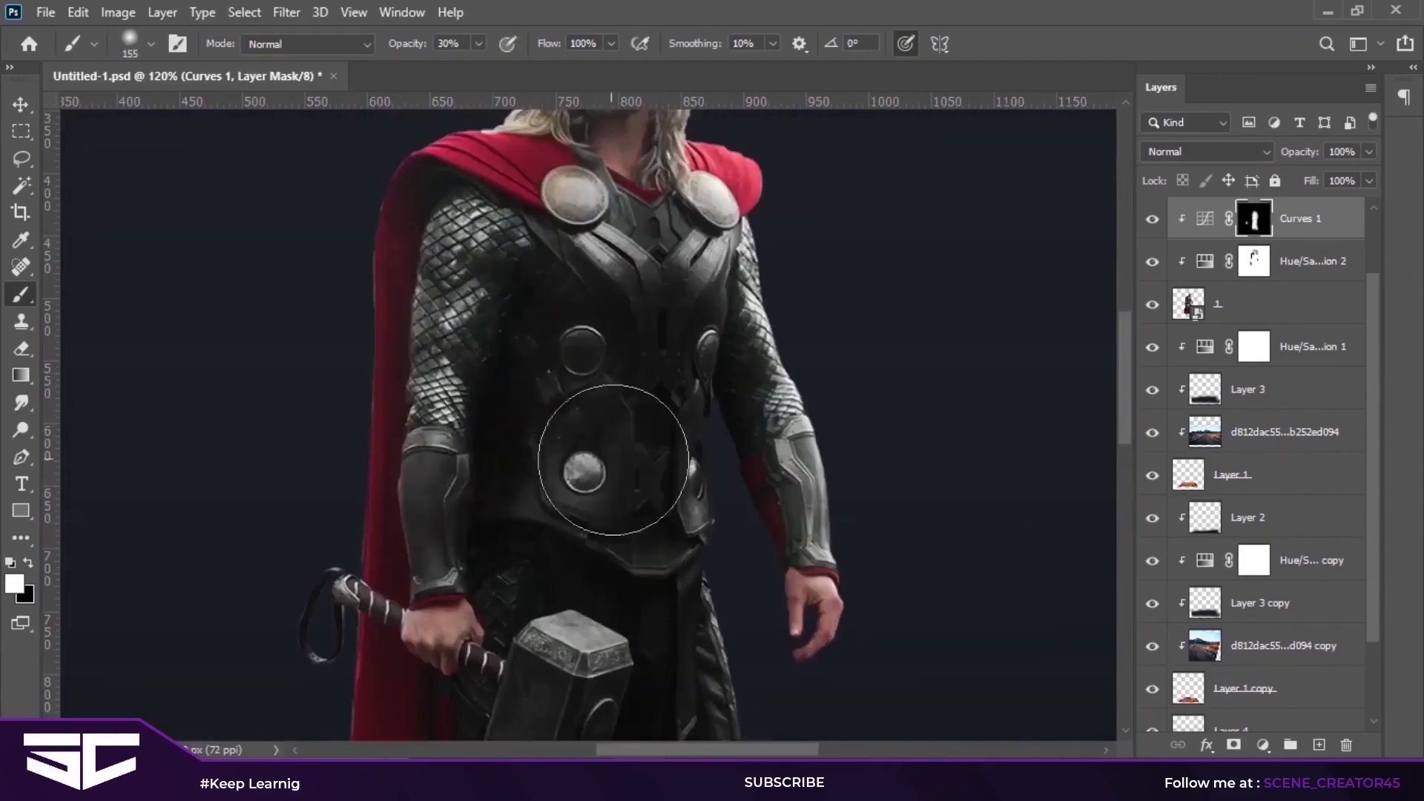
scroll(574, 350, down, 5)
scroll(534, 482, up, 5)
Step: Switch to black and set a smaller 39 px brush
right_click(605, 401)
key(x)
scroll(605, 445, up, 2)
right_click(653, 356)
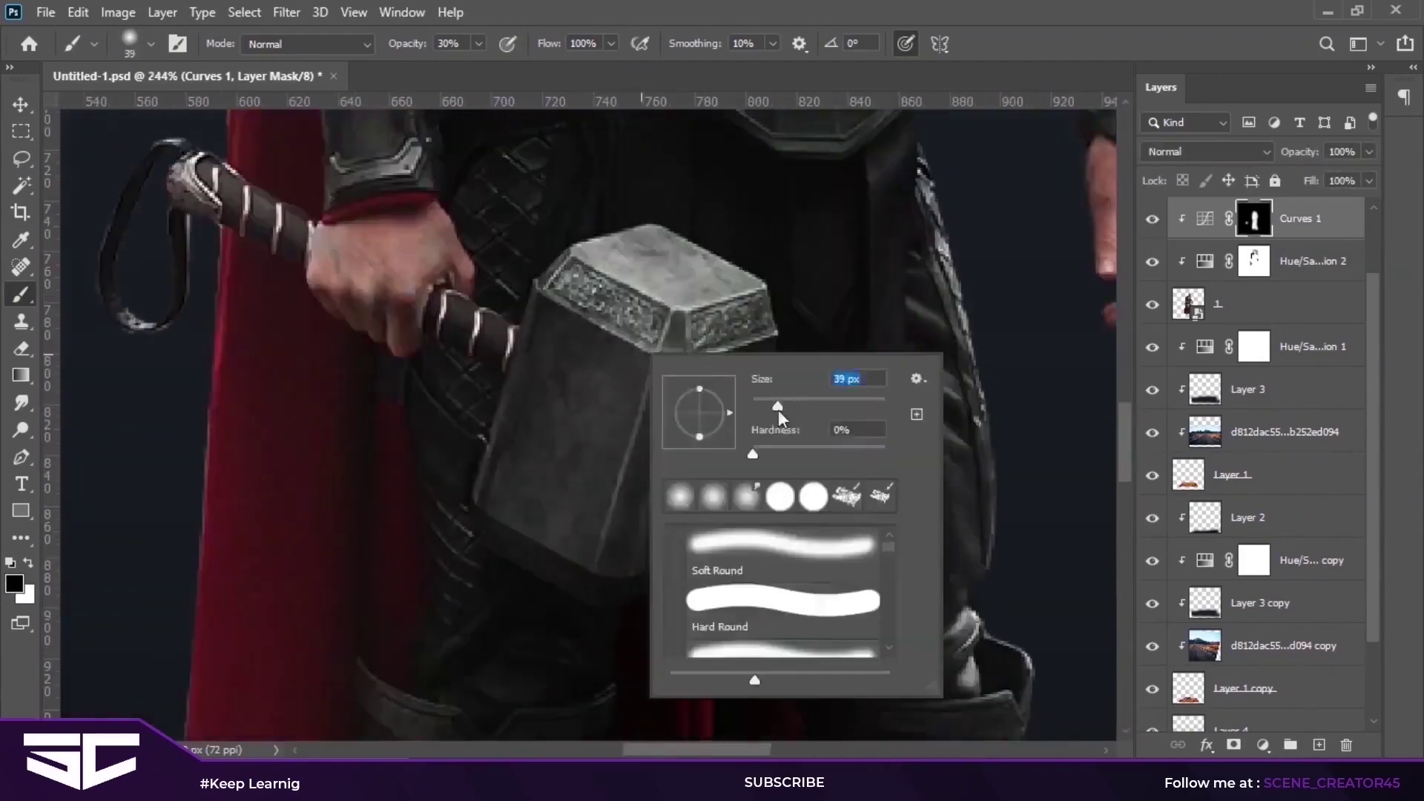
click(769, 406)
key(Return)
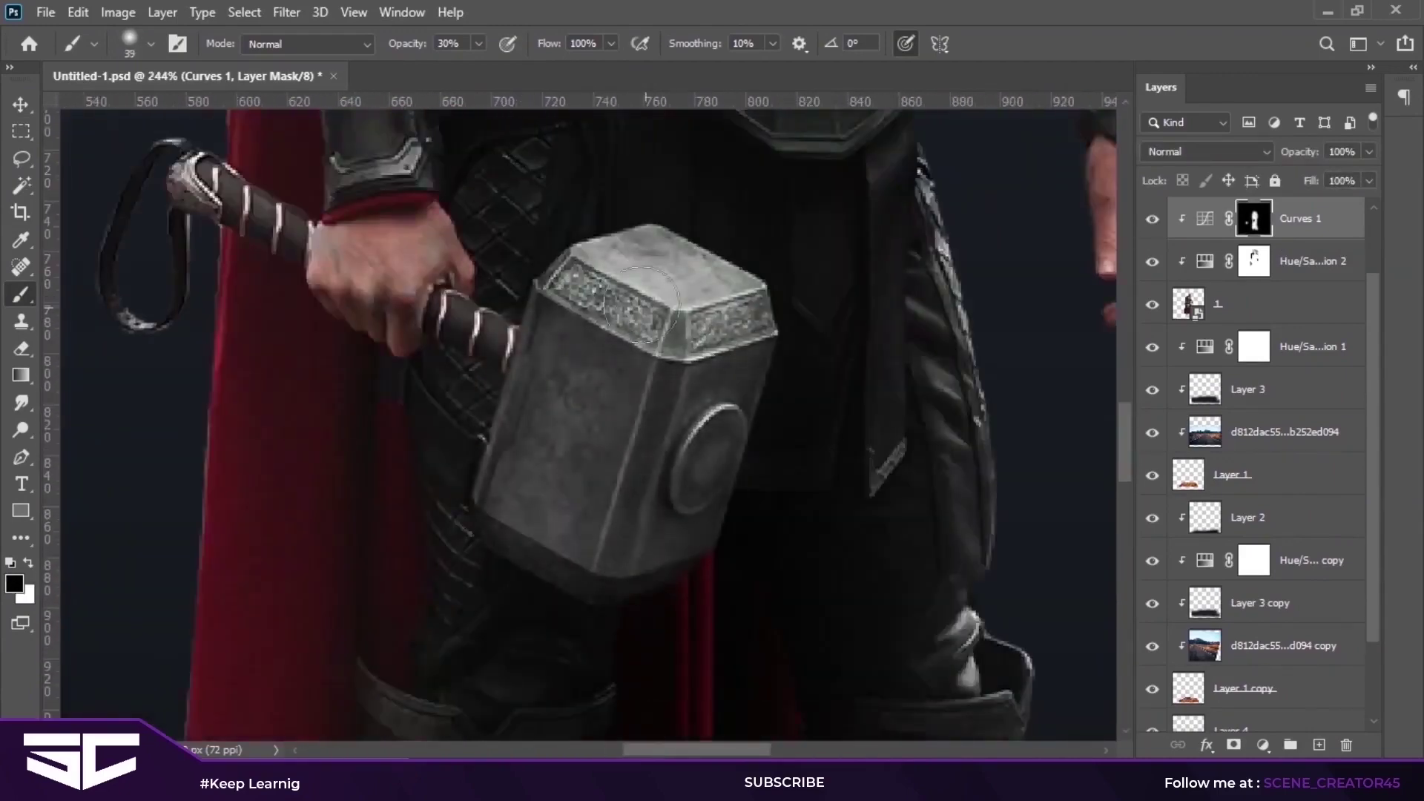
Step: Swap the painting colours back and pan around Thor to review the shading
scroll(697, 434, down, 5)
scroll(407, 429, up, 6)
key(x)
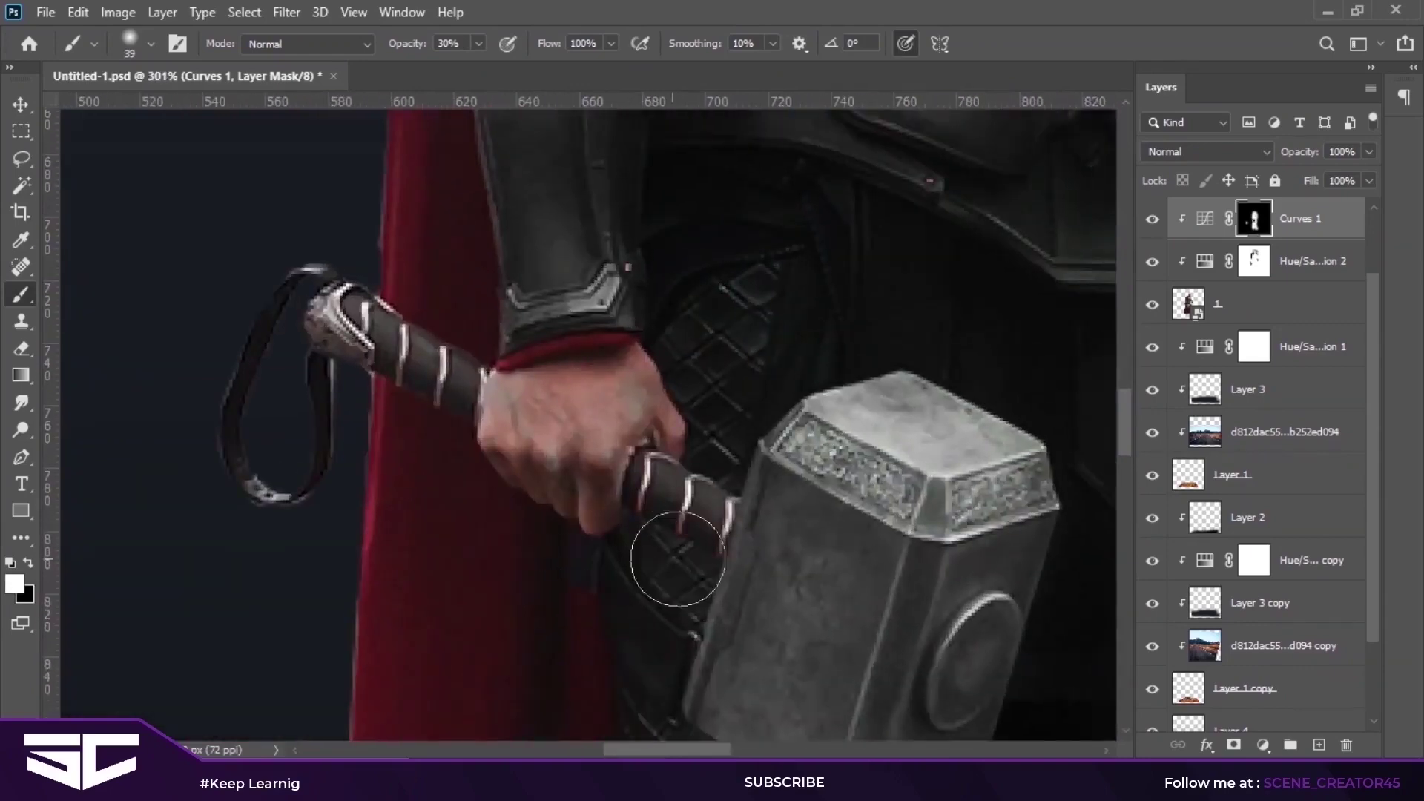
scroll(524, 423, down, 3)
scroll(775, 640, up, 3)
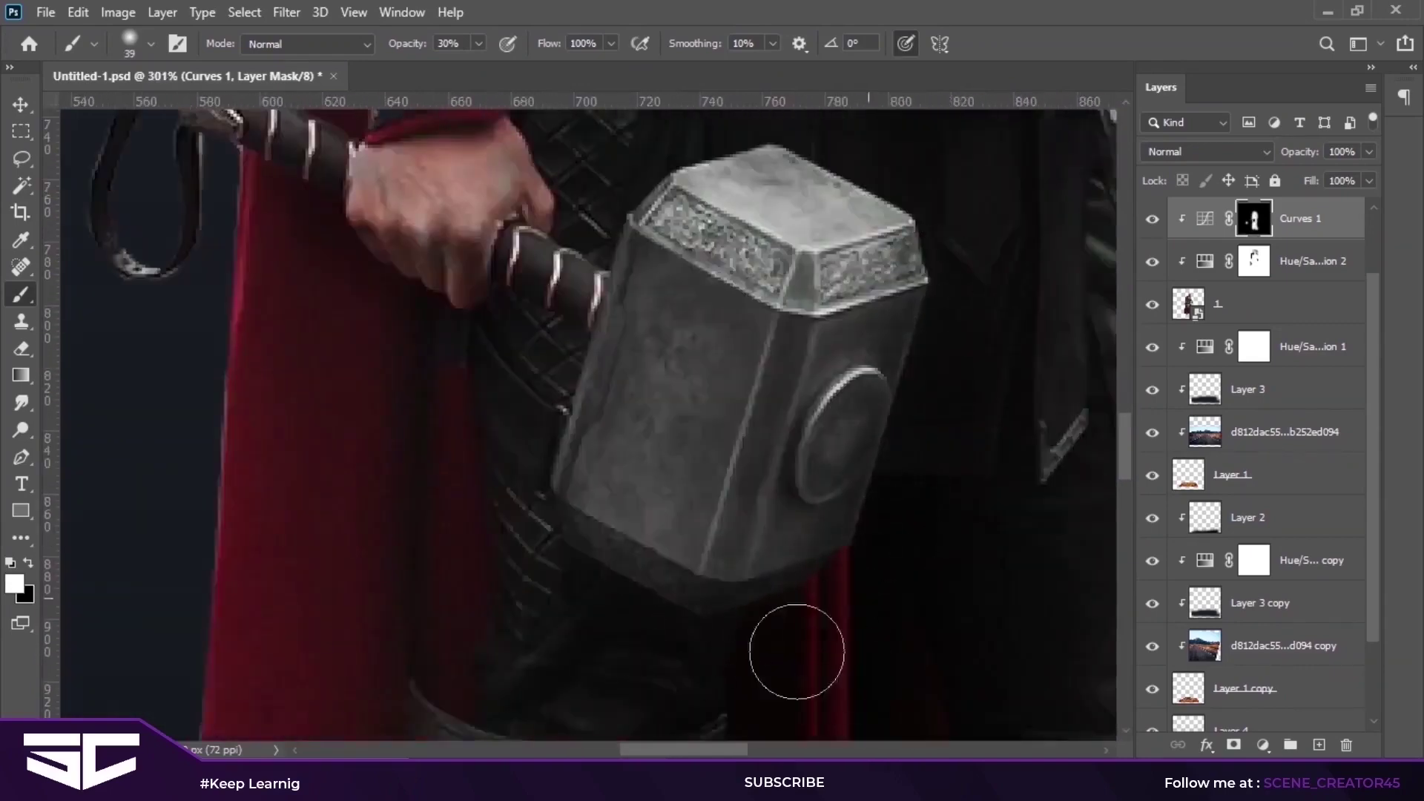
scroll(796, 651, right, 3)
scroll(372, 683, down, 5)
scroll(509, 572, up, 2)
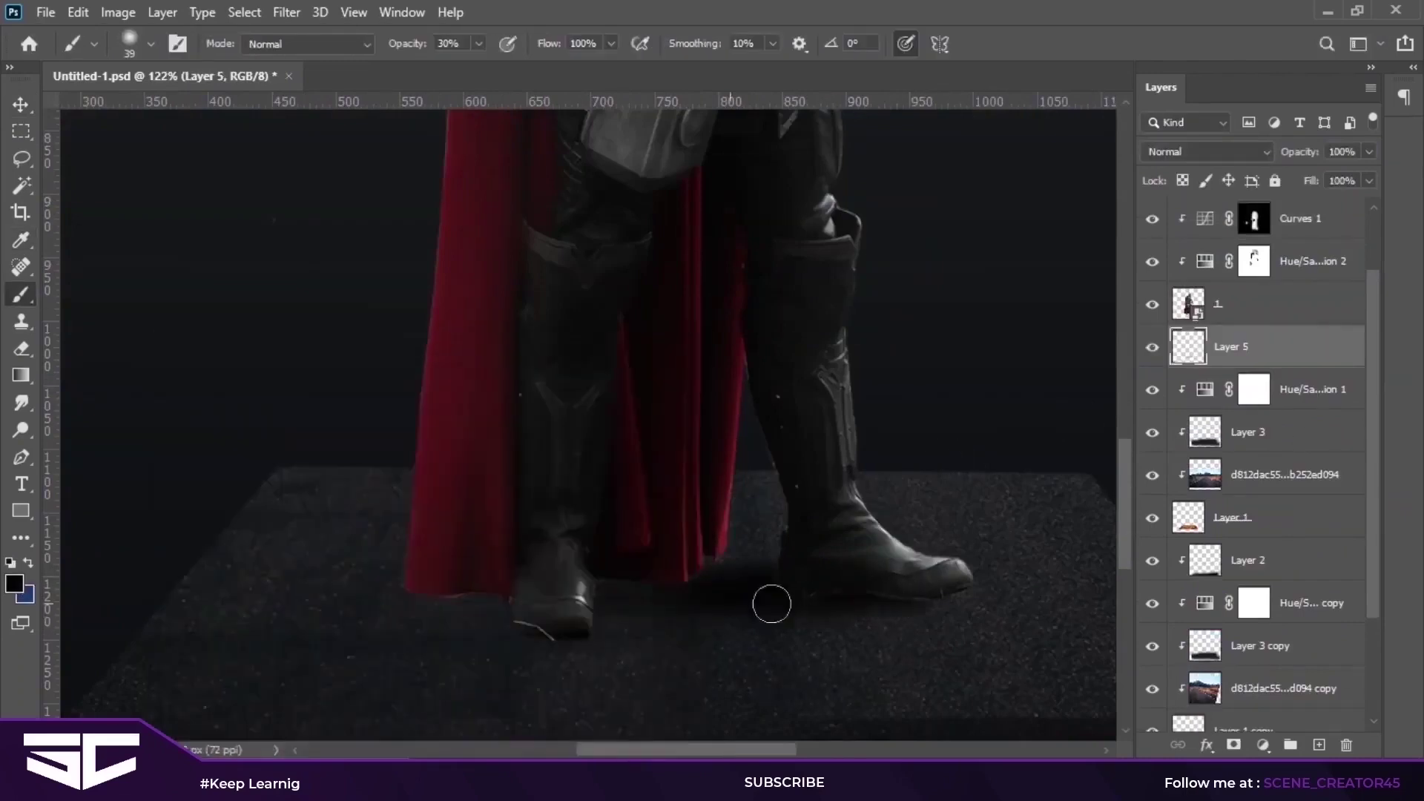
Step: Resize the brush to 95 px and then 29 px while working around the boots
right_click(511, 602)
key(Return)
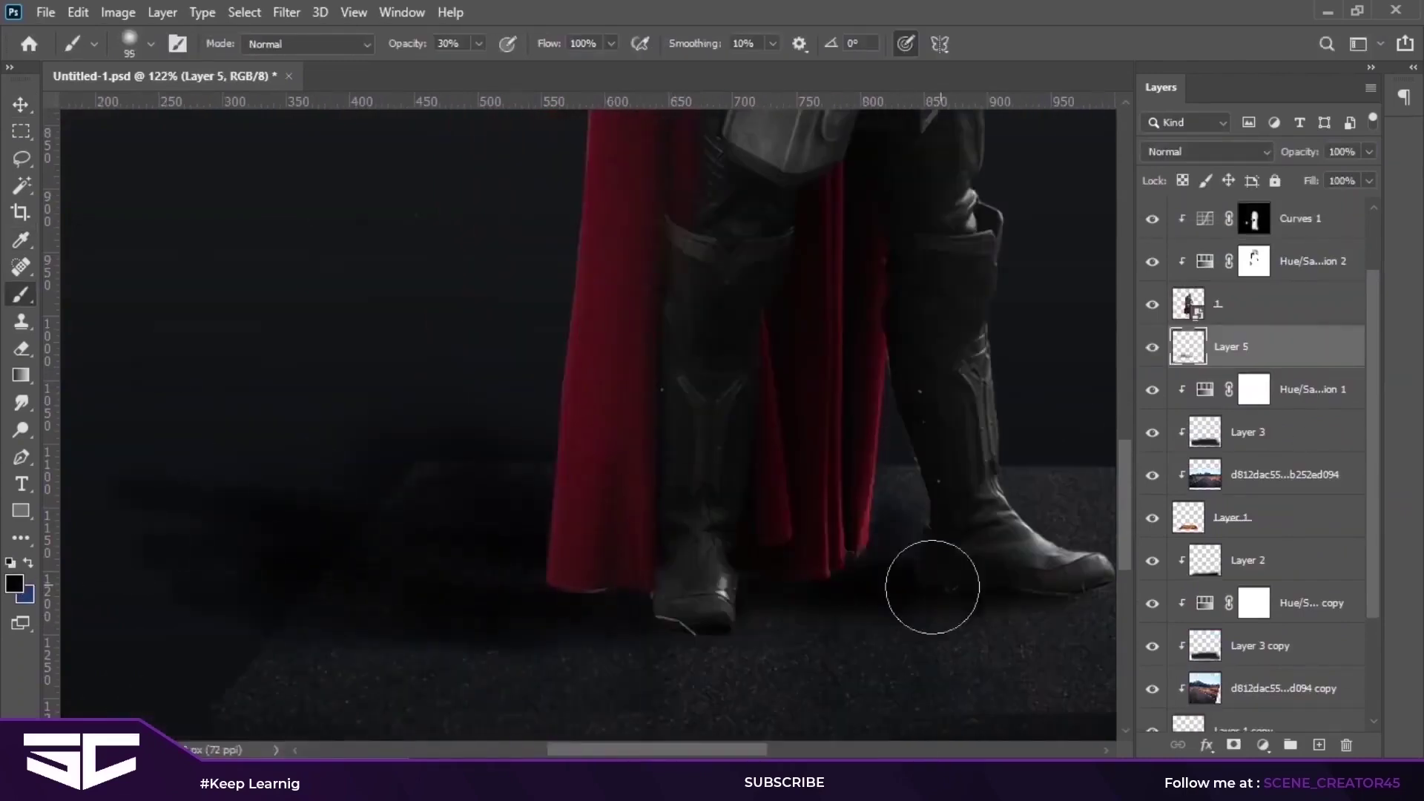
scroll(962, 480, down, 3)
scroll(455, 594, up, 6)
right_click(997, 543)
key(Return)
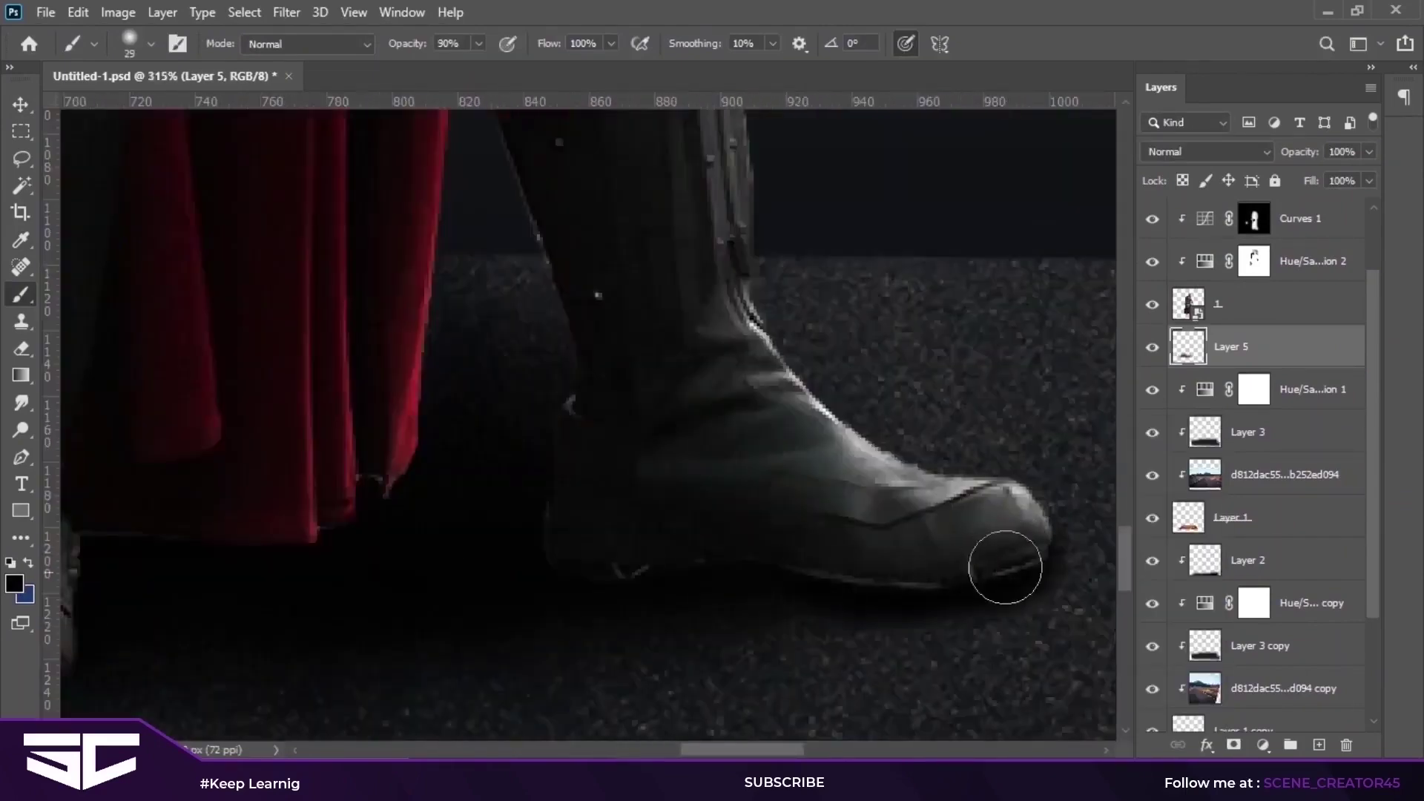
scroll(803, 577, down, 3)
scroll(471, 598, up, 1)
scroll(645, 592, down, 2)
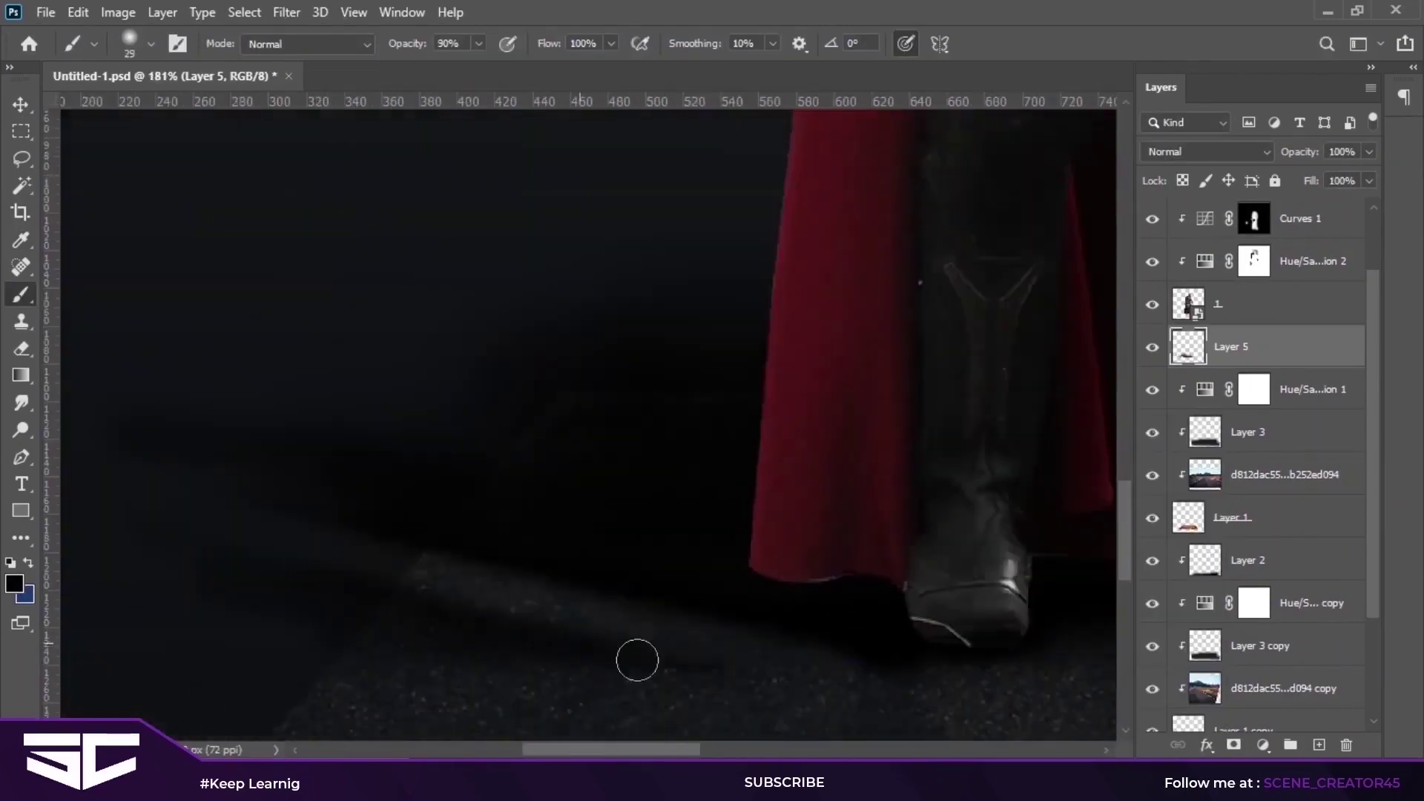
scroll(441, 586, down, 3)
Step: Switch to a 187 px Eraser at low opacity
key(e)
right_click(341, 423)
key(Return)
right_click(331, 479)
text(187)
key(Return)
key(3)
key(1)
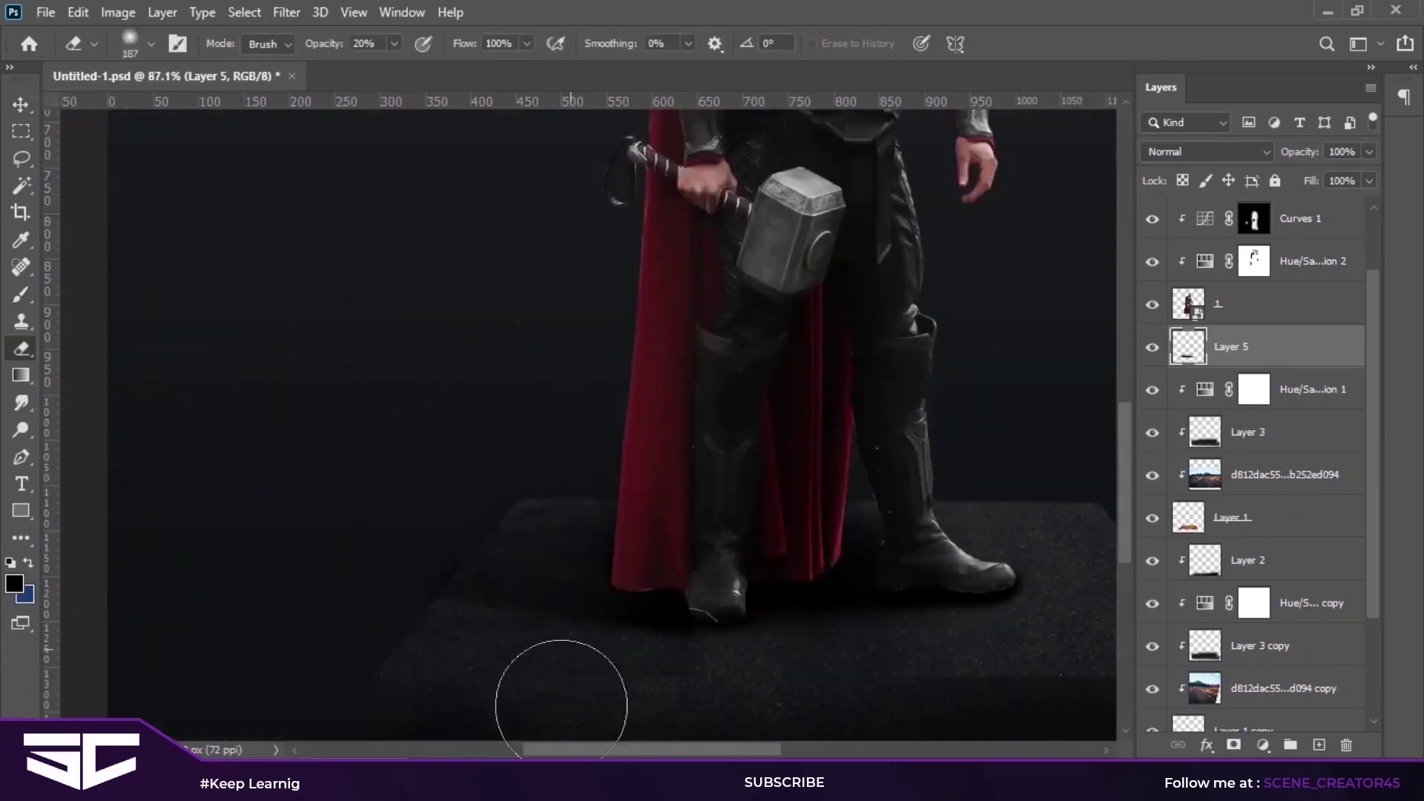
scroll(582, 356, right, 2)
Step: Duplicate Layer 5 and erase shading on both Layer 5 copy and Layer 5
key(ctrl+j)
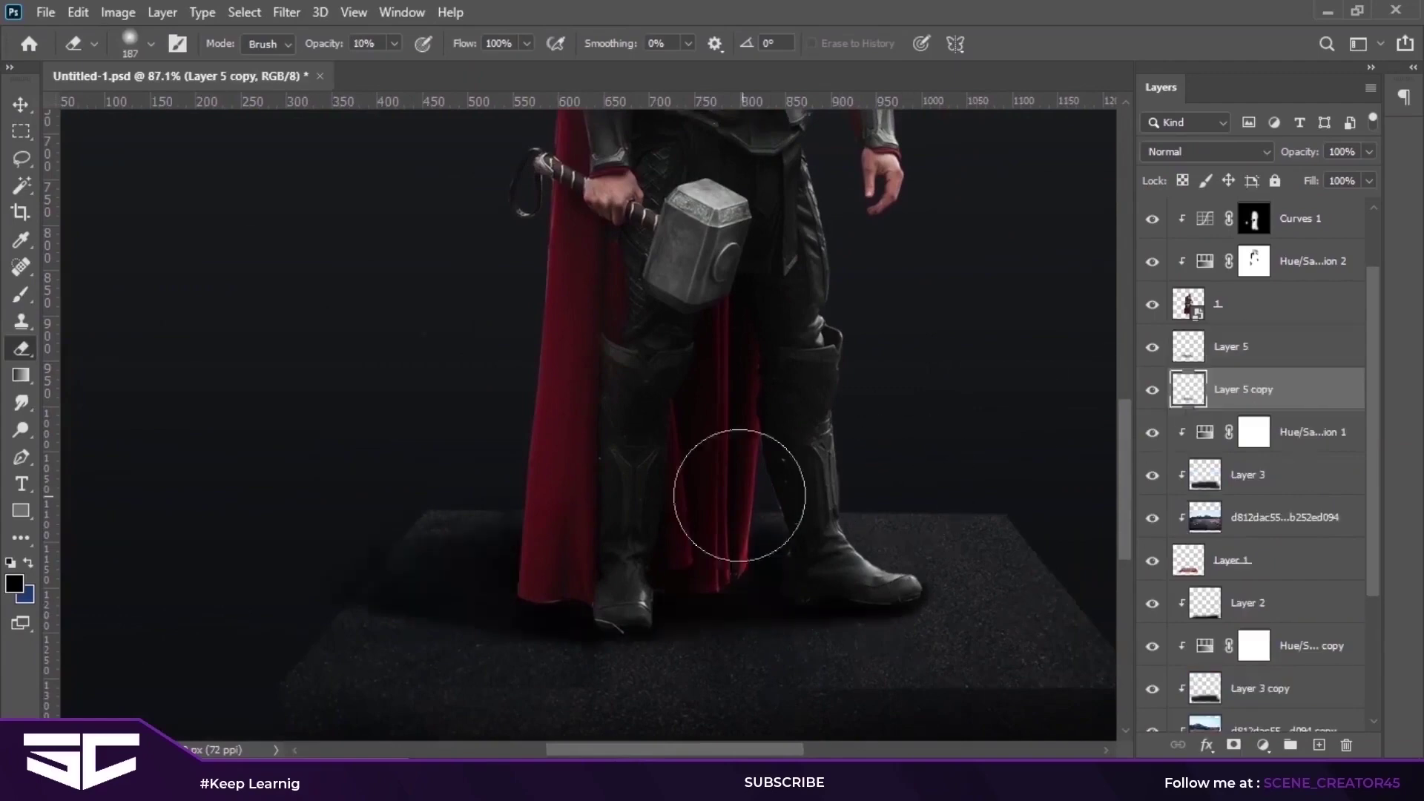
scroll(281, 635, up, 3)
key(alt+bracketleft)
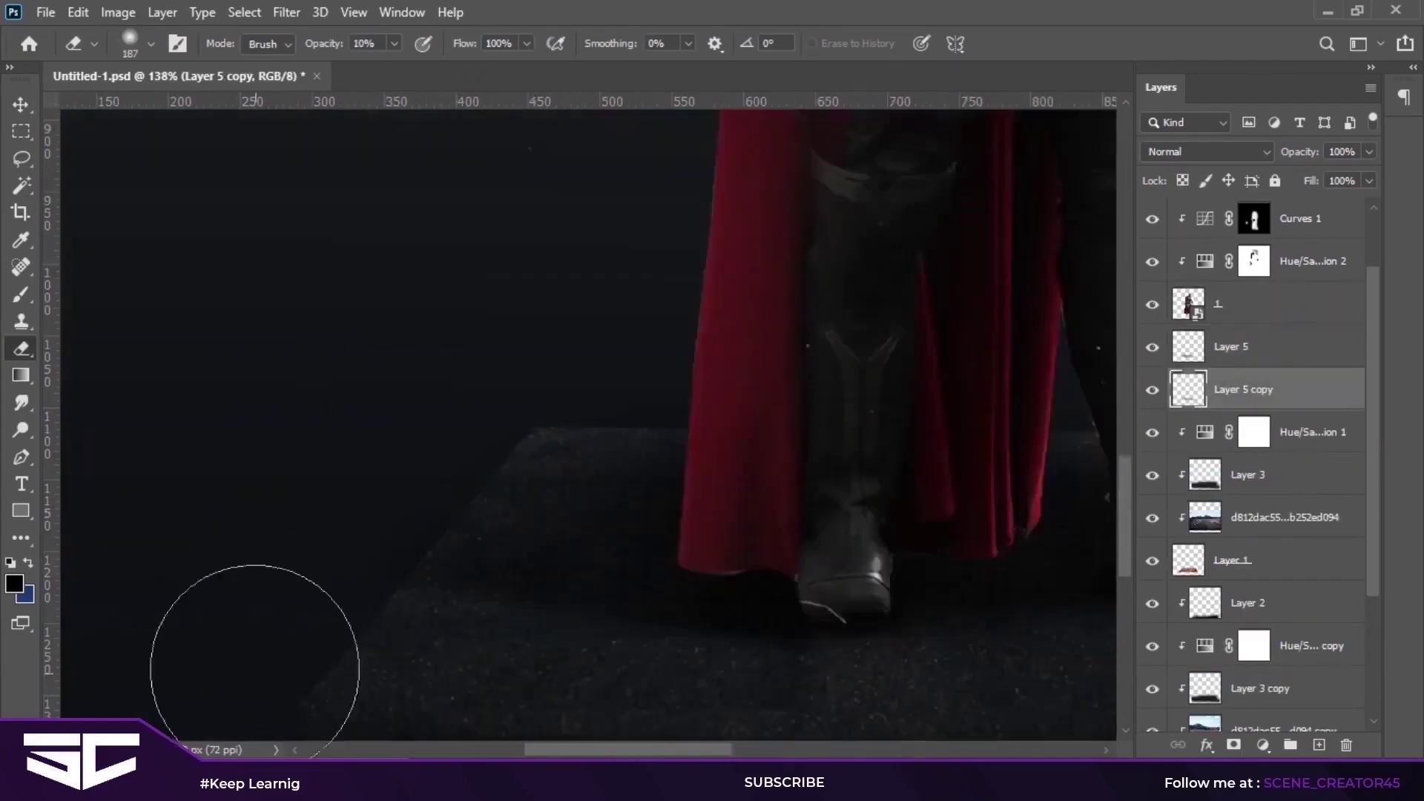
scroll(430, 451, down, 3)
scroll(604, 610, up, 3)
scroll(820, 636, up, 2)
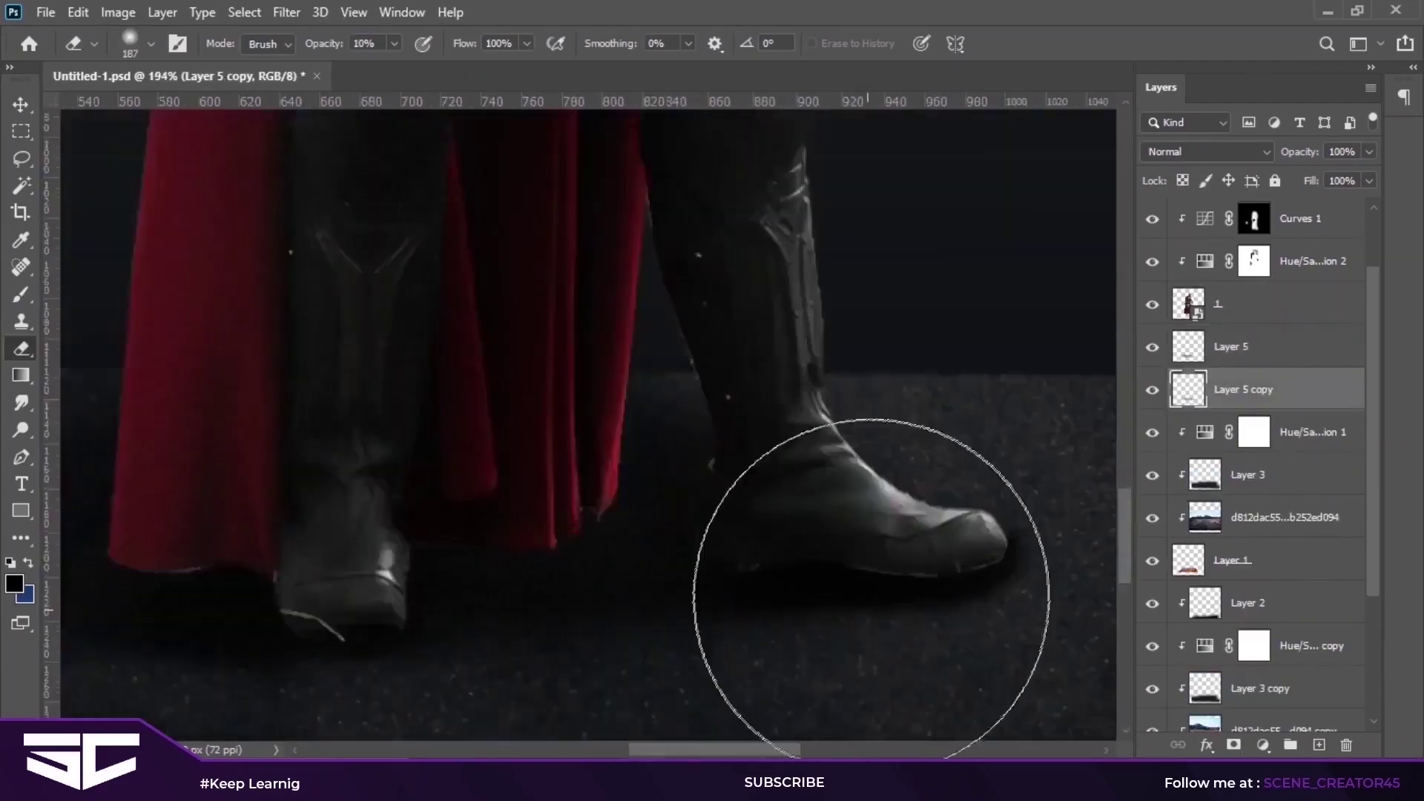
scroll(869, 534, up, 2)
key(alt+bracketright)
scroll(812, 653, down, 2)
scroll(905, 652, up, 3)
Step: Fine-tune erasing beside both boots and the red cape, then add a new empty layer
key(bracketleft)
key(bracketleft)
key(bracketleft)
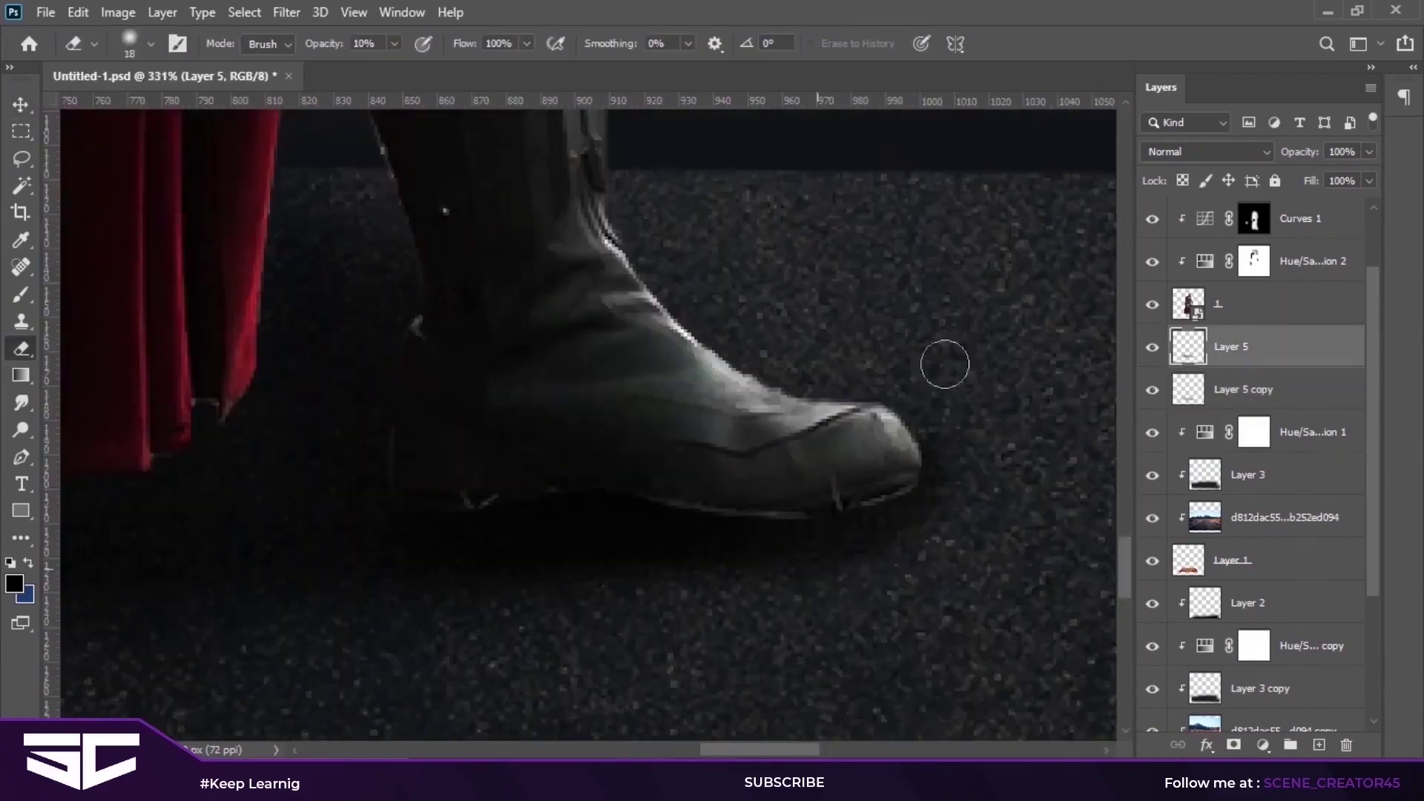
drag(505, 625, 756, 540)
drag(371, 546, 605, 546)
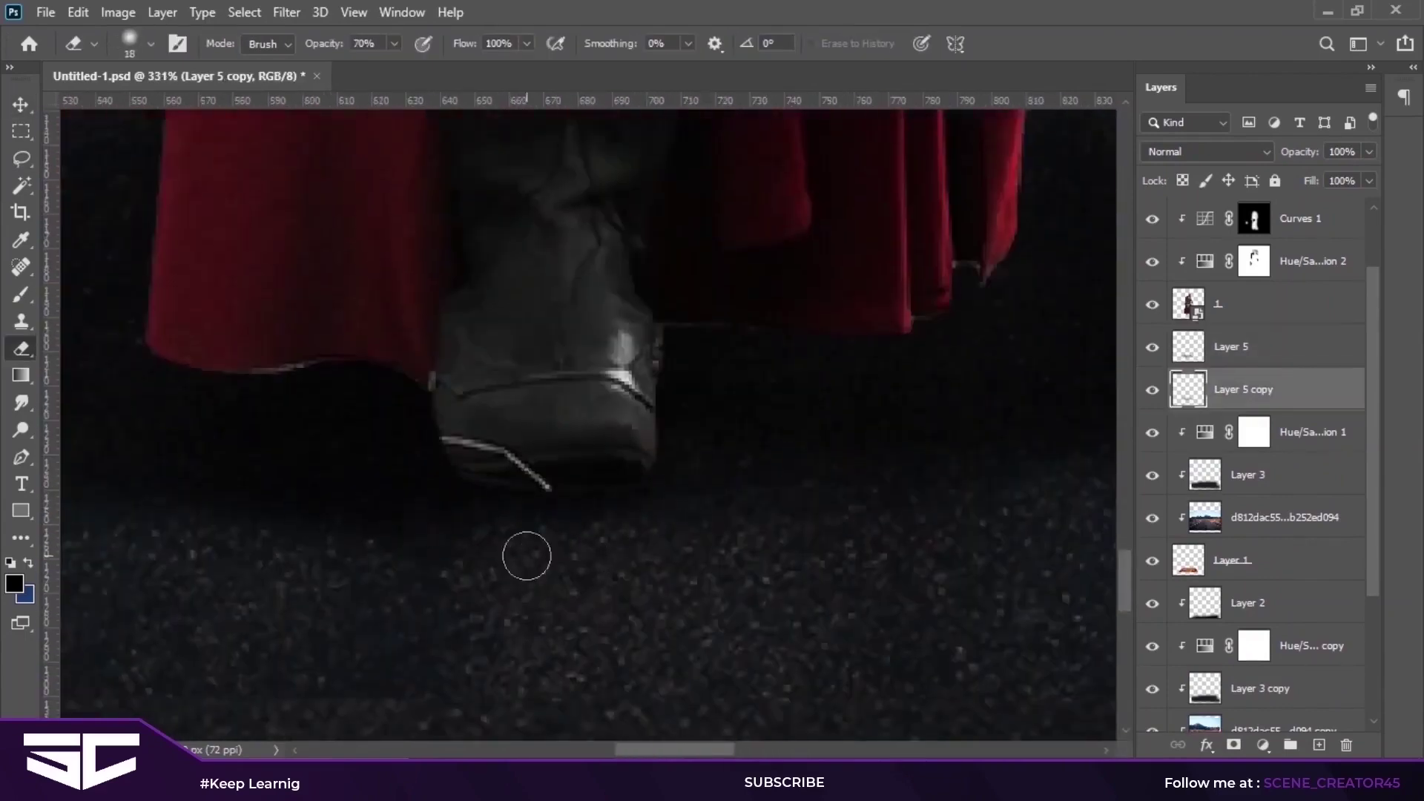
scroll(527, 556, down, 3)
key(bracketright)
key(bracketright)
key(bracketright)
scroll(406, 616, down, 5)
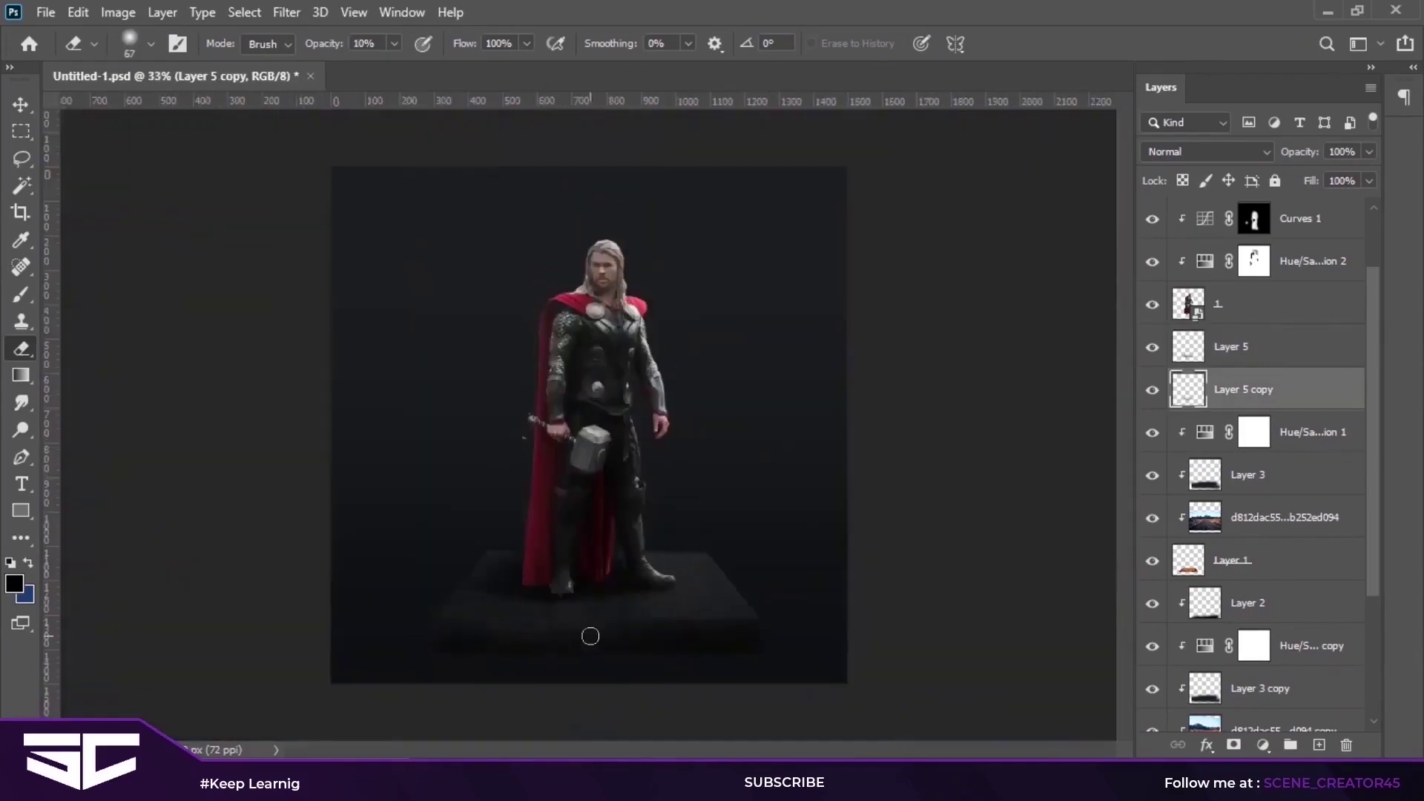
scroll(590, 636, up, 5)
key(ctrl+shift+n)
Step: Clip the new Layer 6 and pick a soft round brush of about 146 px
key(Return)
key(b)
right_click(701, 552)
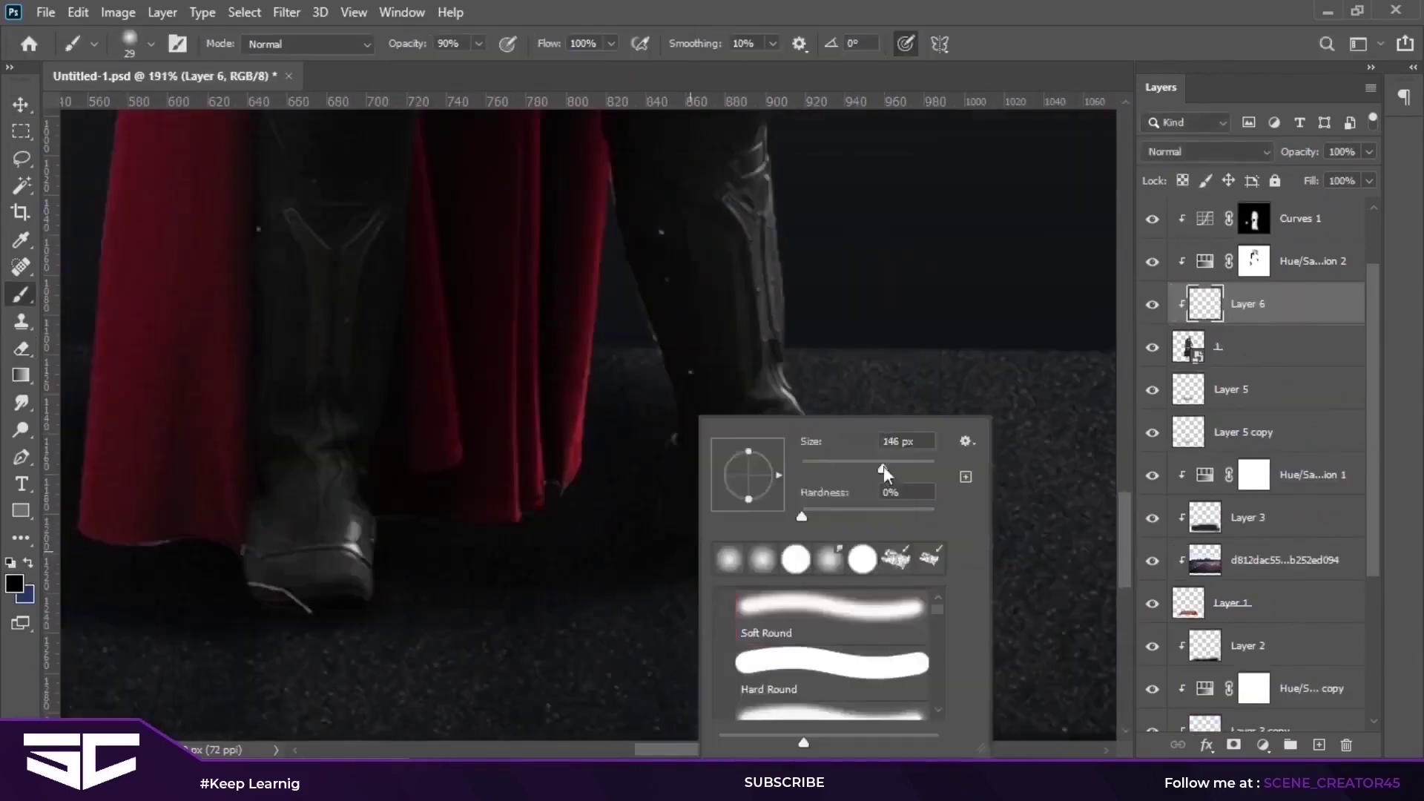
drag(855, 672, 822, 656)
Step: Shrink the soft brush while moving to the area beneath the boots
scroll(397, 683, left, 5)
scroll(397, 682, down, 1)
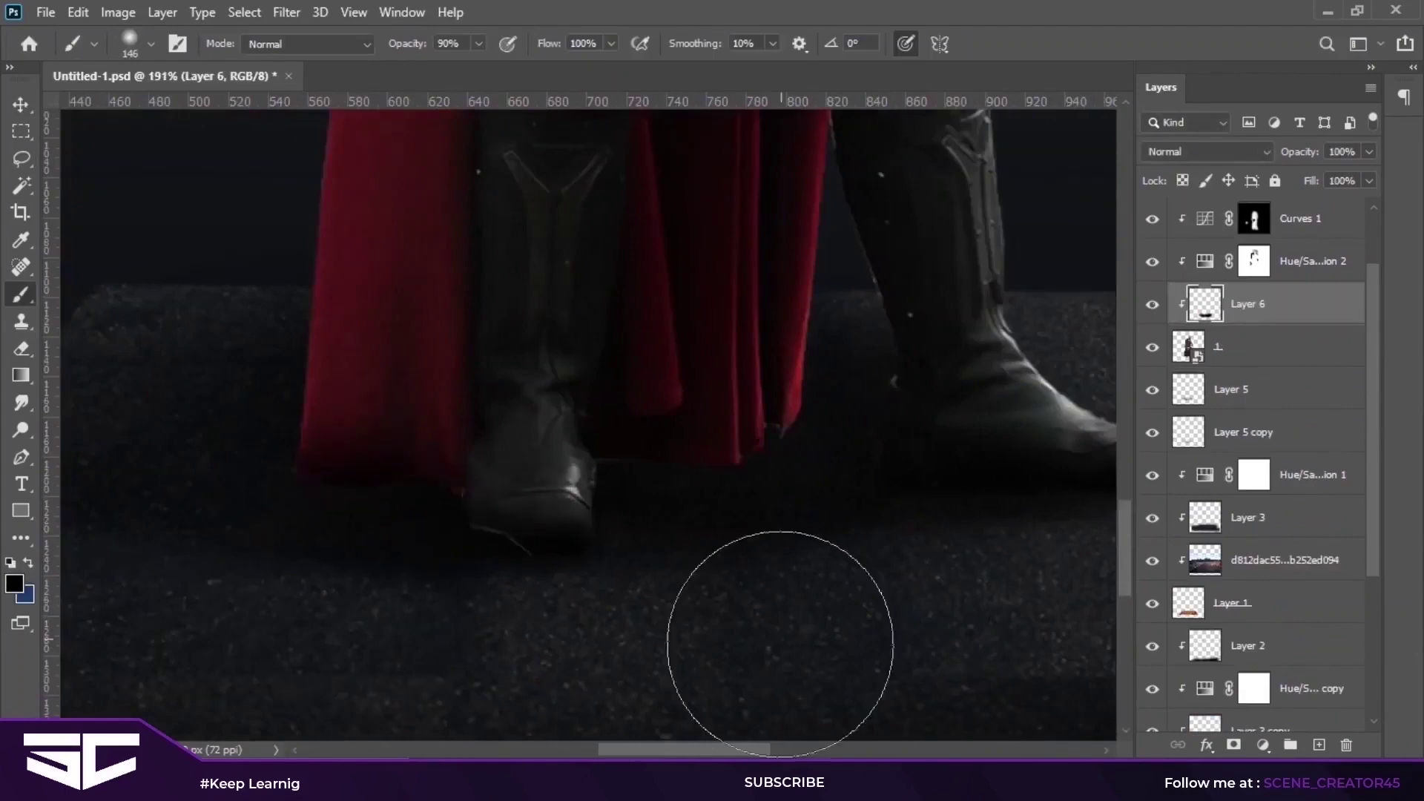
scroll(780, 644, up, 3)
right_click(509, 302)
key(Escape)
Step: Shade beneath Thor's boots, enlarging the brush slightly
scroll(292, 372, left, 3)
scroll(629, 608, right, 5)
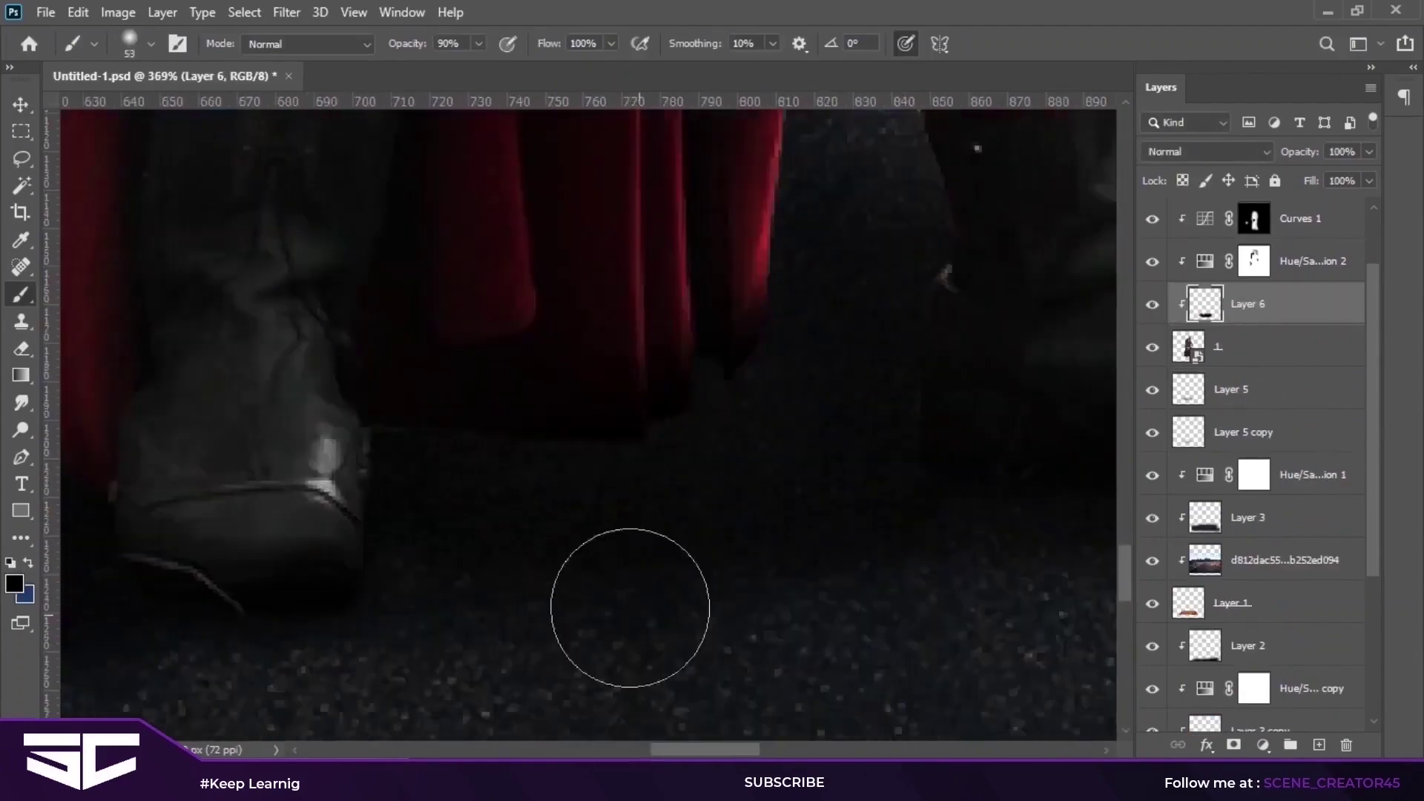
scroll(541, 576, down, 2)
scroll(435, 591, down, 1)
scroll(525, 732, up, 3)
scroll(670, 618, left, 3)
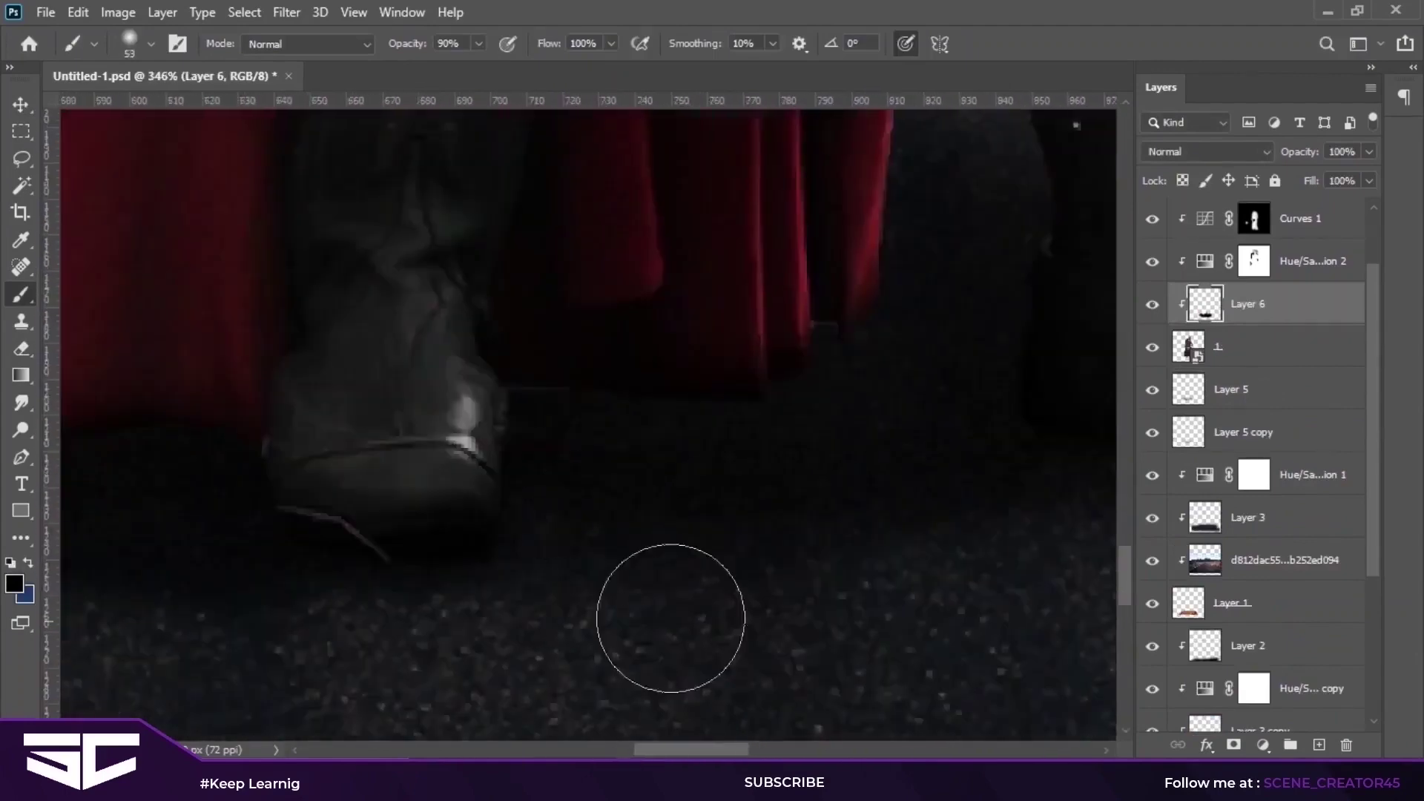
scroll(671, 618, down, 6)
scroll(681, 656, up, 5)
key(bracketright)
key(bracketright)
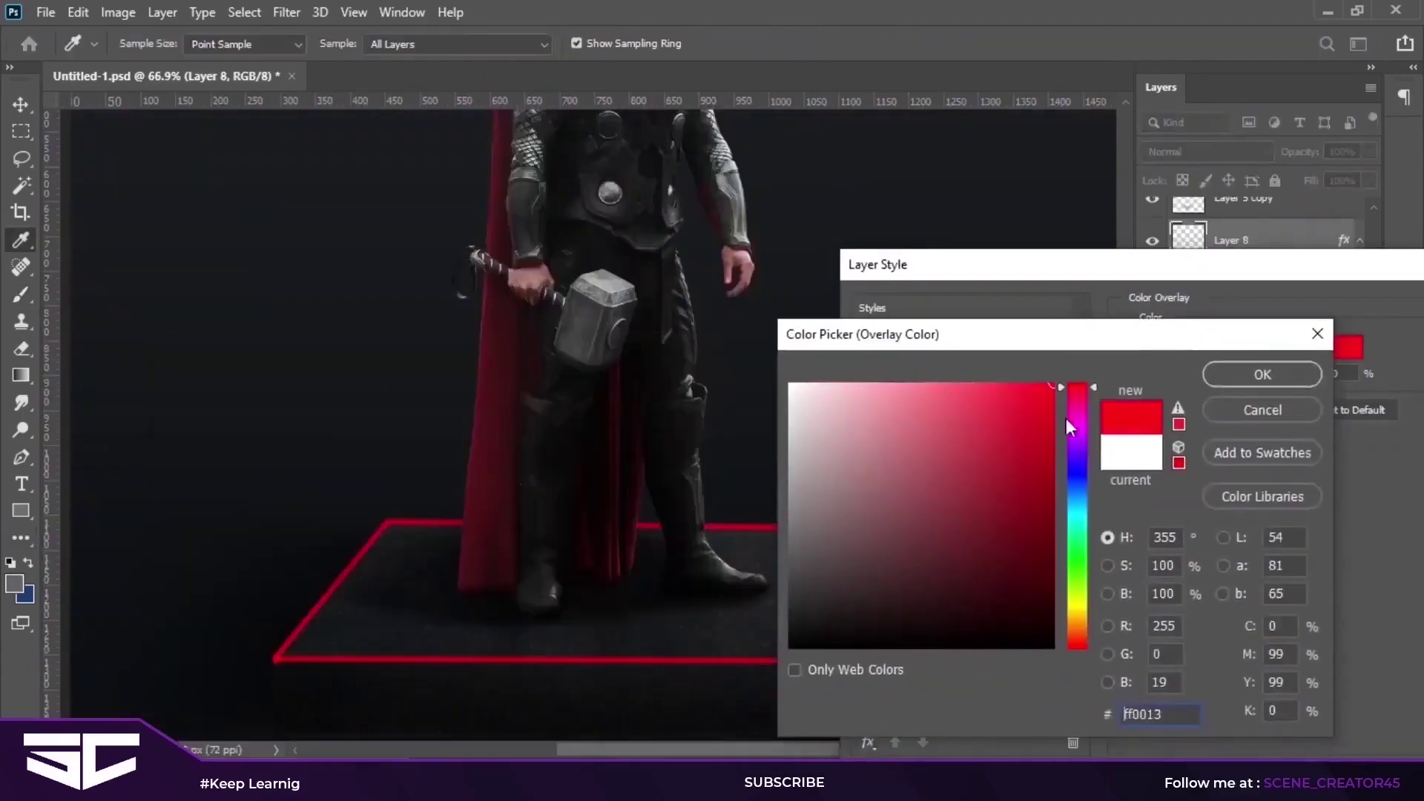
Step: Give Layer 8 a red Color Overlay and a red Outer Glow, Size around 224 px, Spread 13%
click(1262, 374)
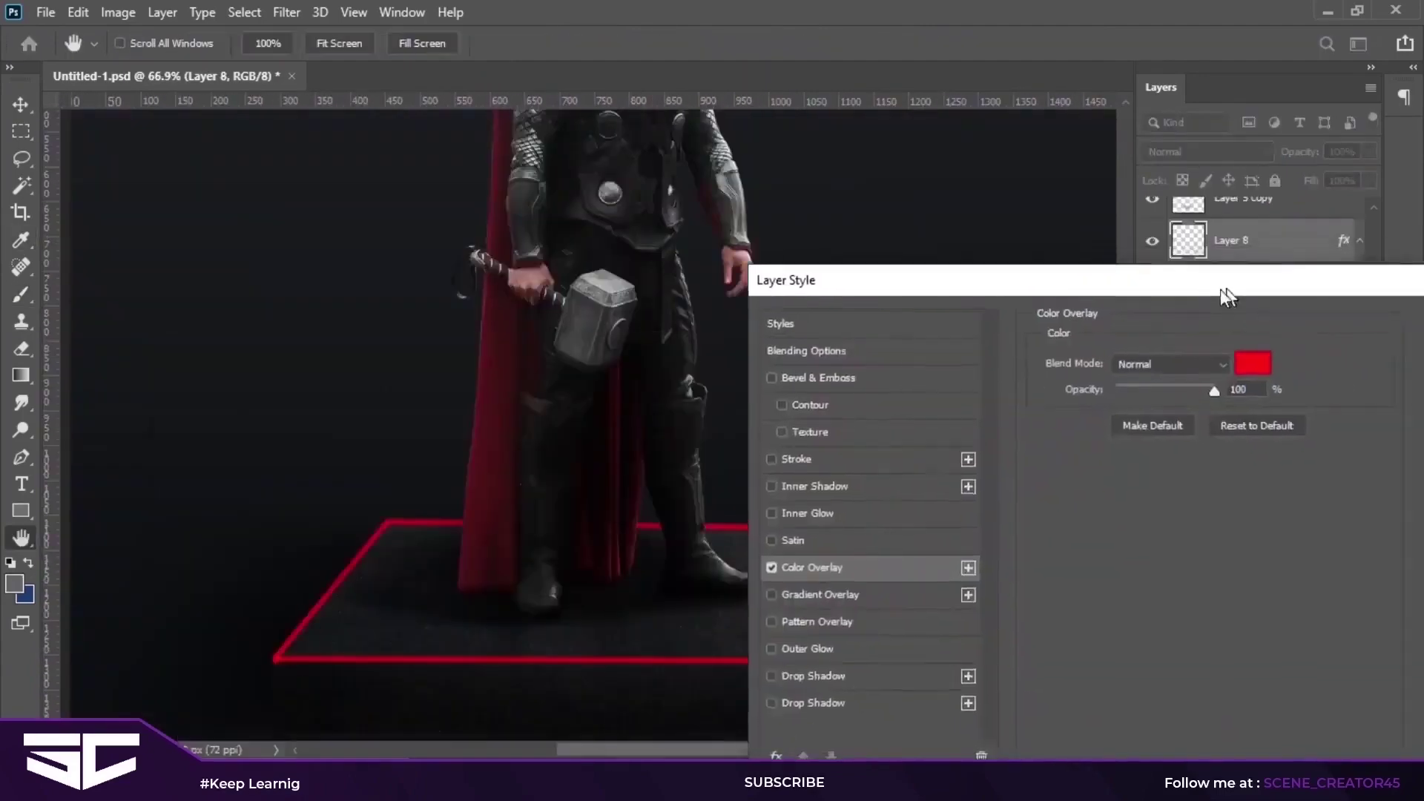
click(749, 628)
click(1030, 414)
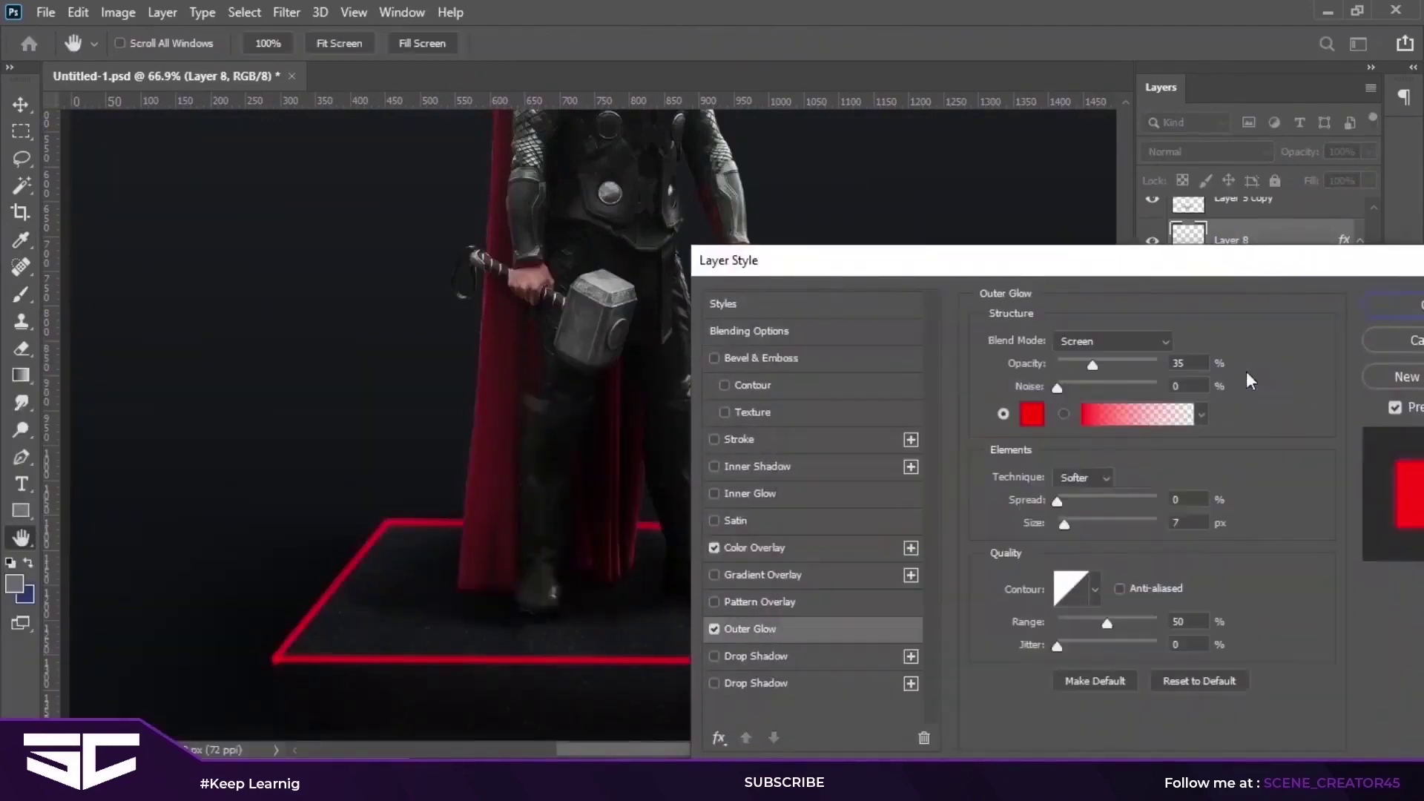
text(6)
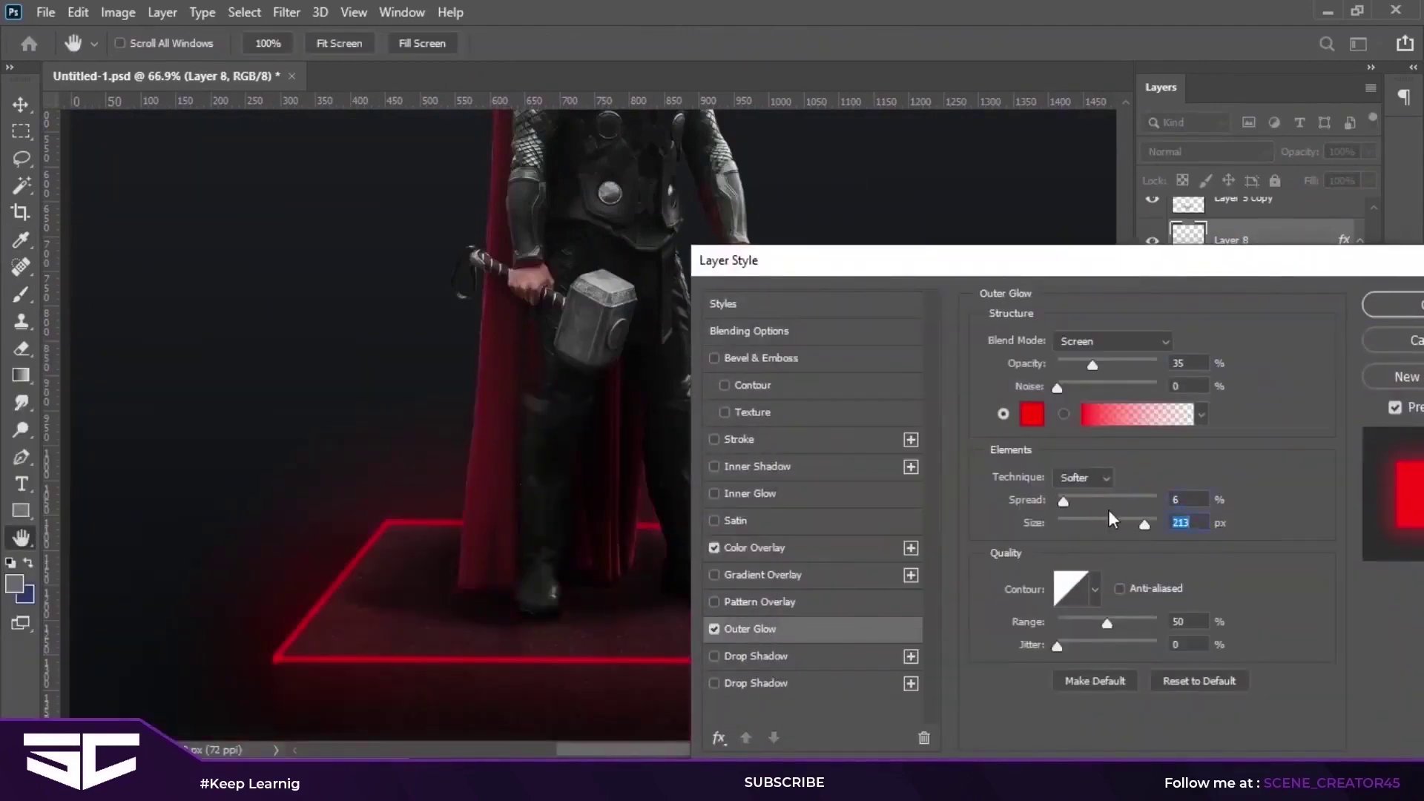
drag(1144, 524, 1071, 498)
drag(1297, 262, 948, 282)
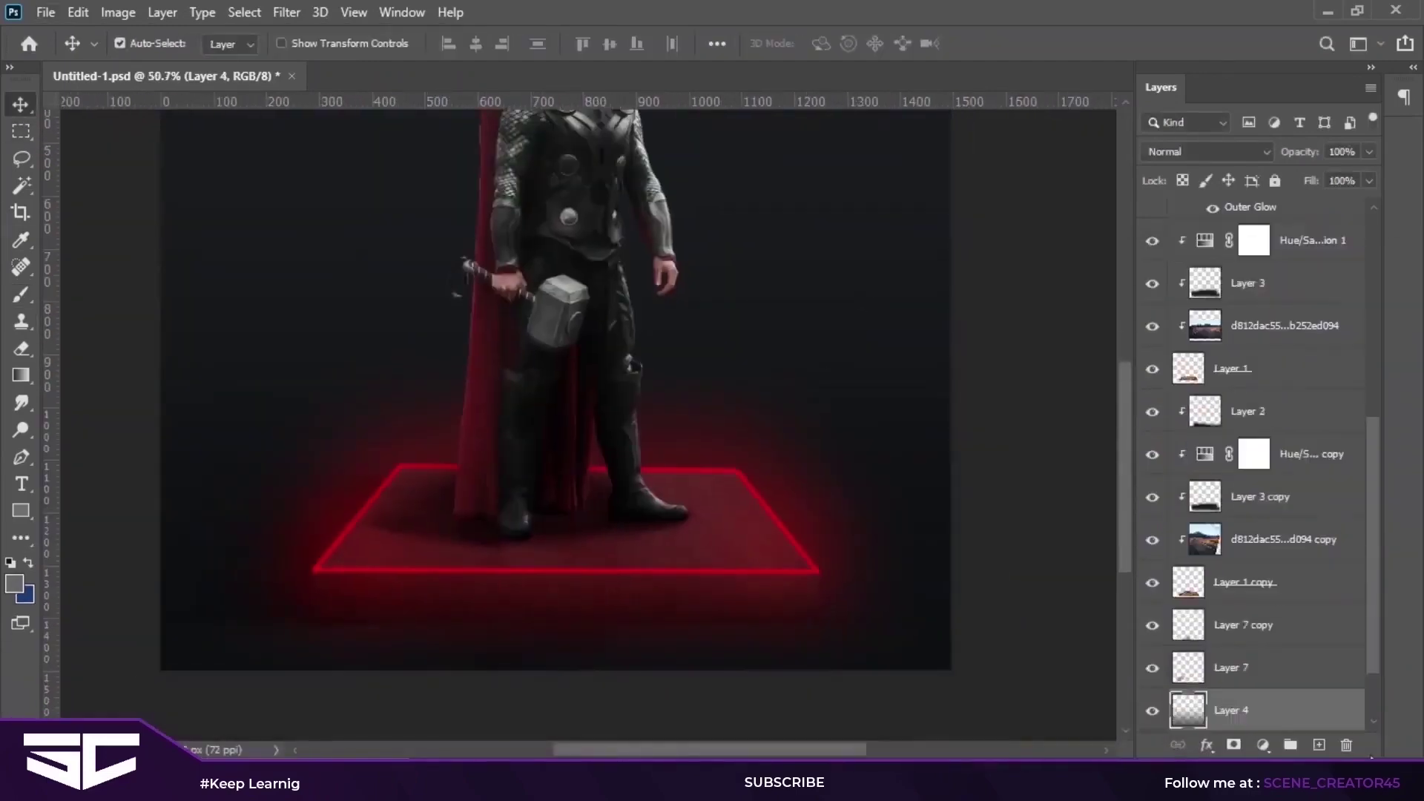
Step: Add Layer 9 and choose a textured sampled brush preset
key(ctrl+shift+n)
key(Return)
key(b)
right_click(821, 498)
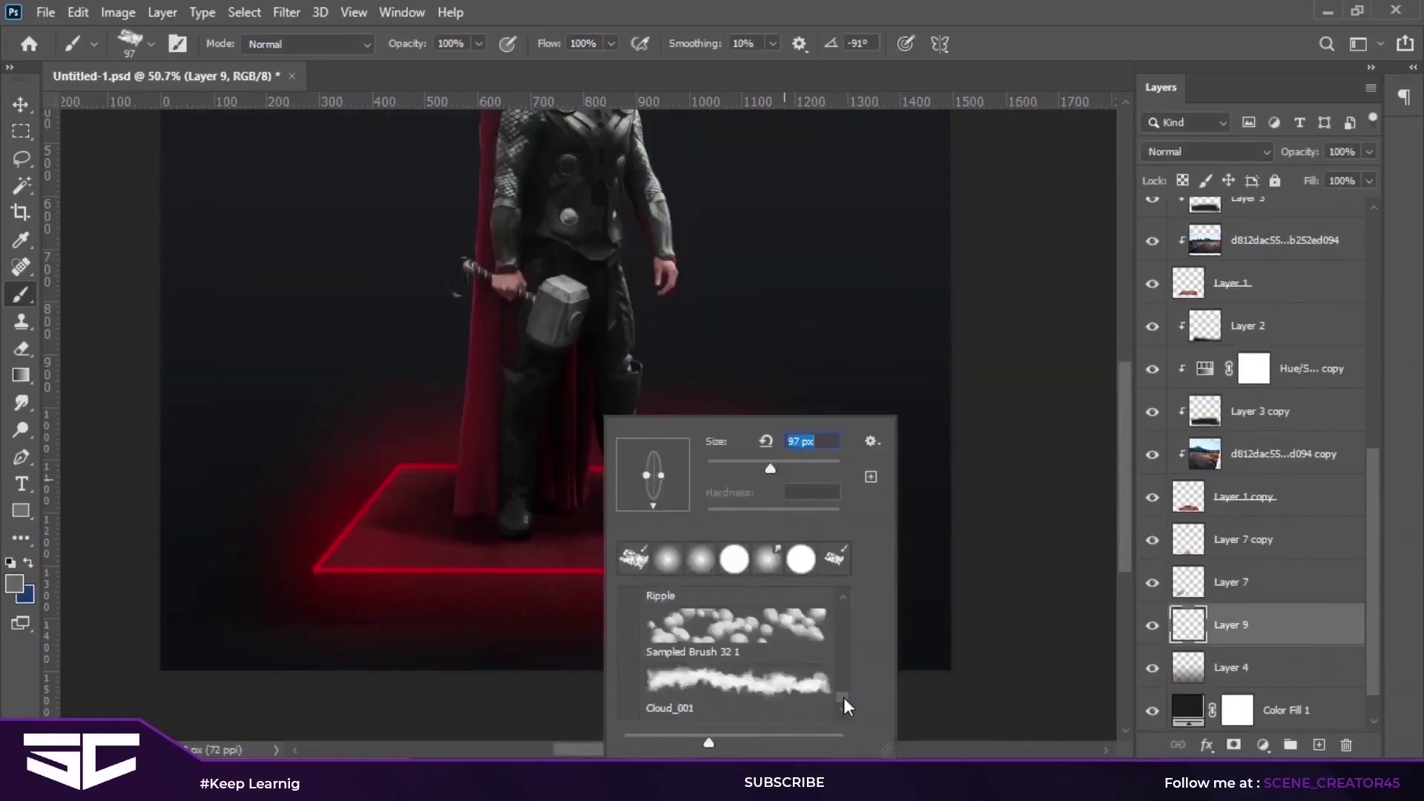
scroll(843, 701, down, 3)
click(751, 685)
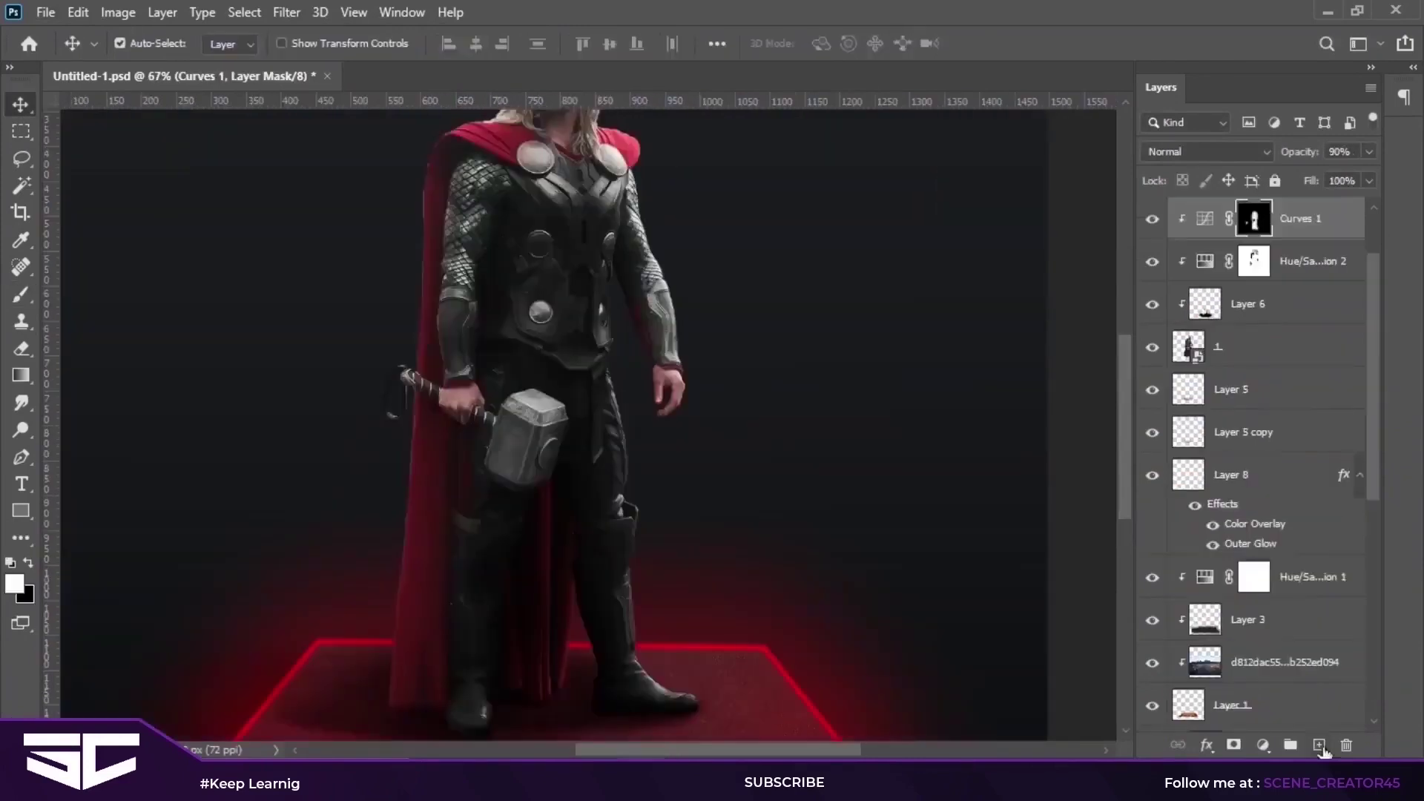
Step: Colorize Thor's clipped Hue/Saturation 3 adjustment and shift its hue to red
scroll(219, 482, down, 3)
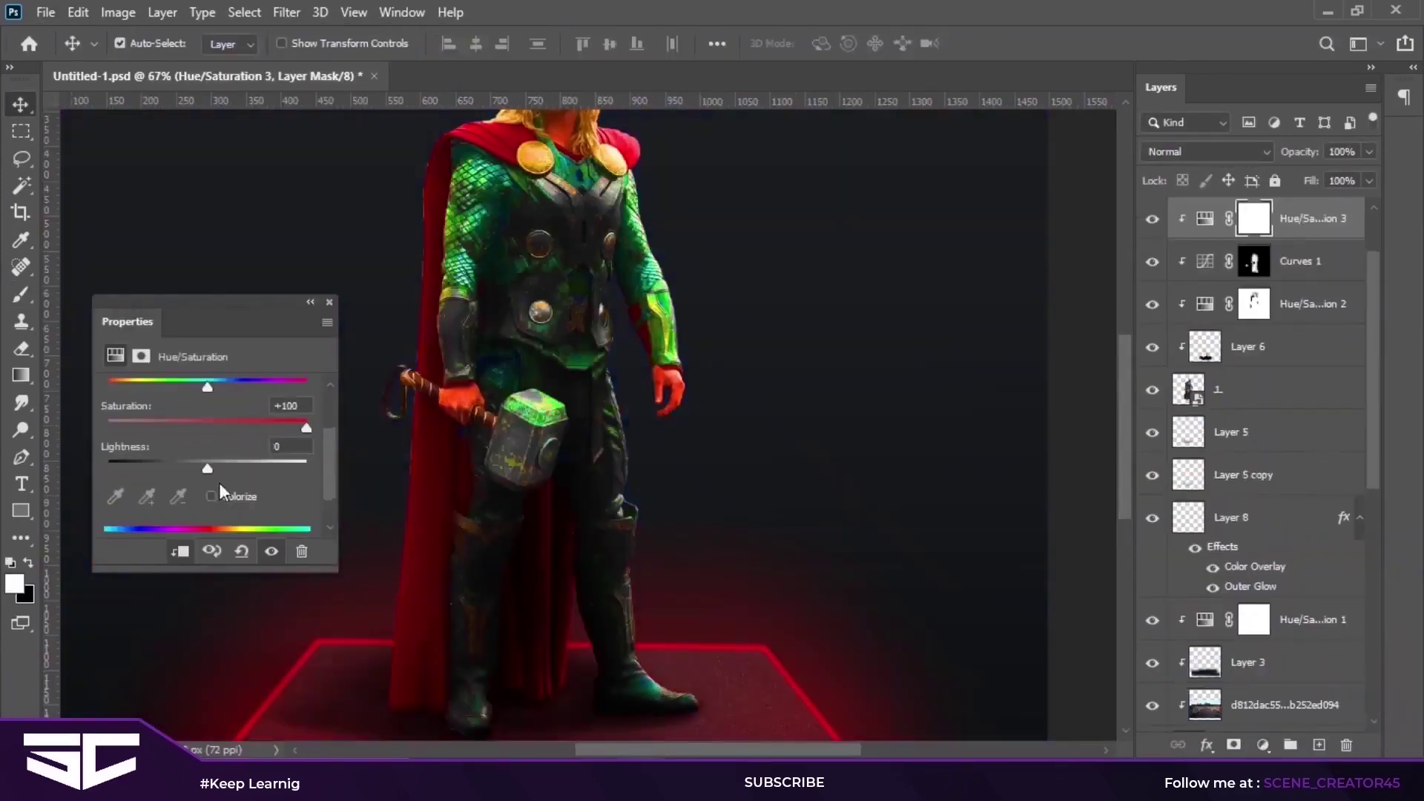
click(211, 496)
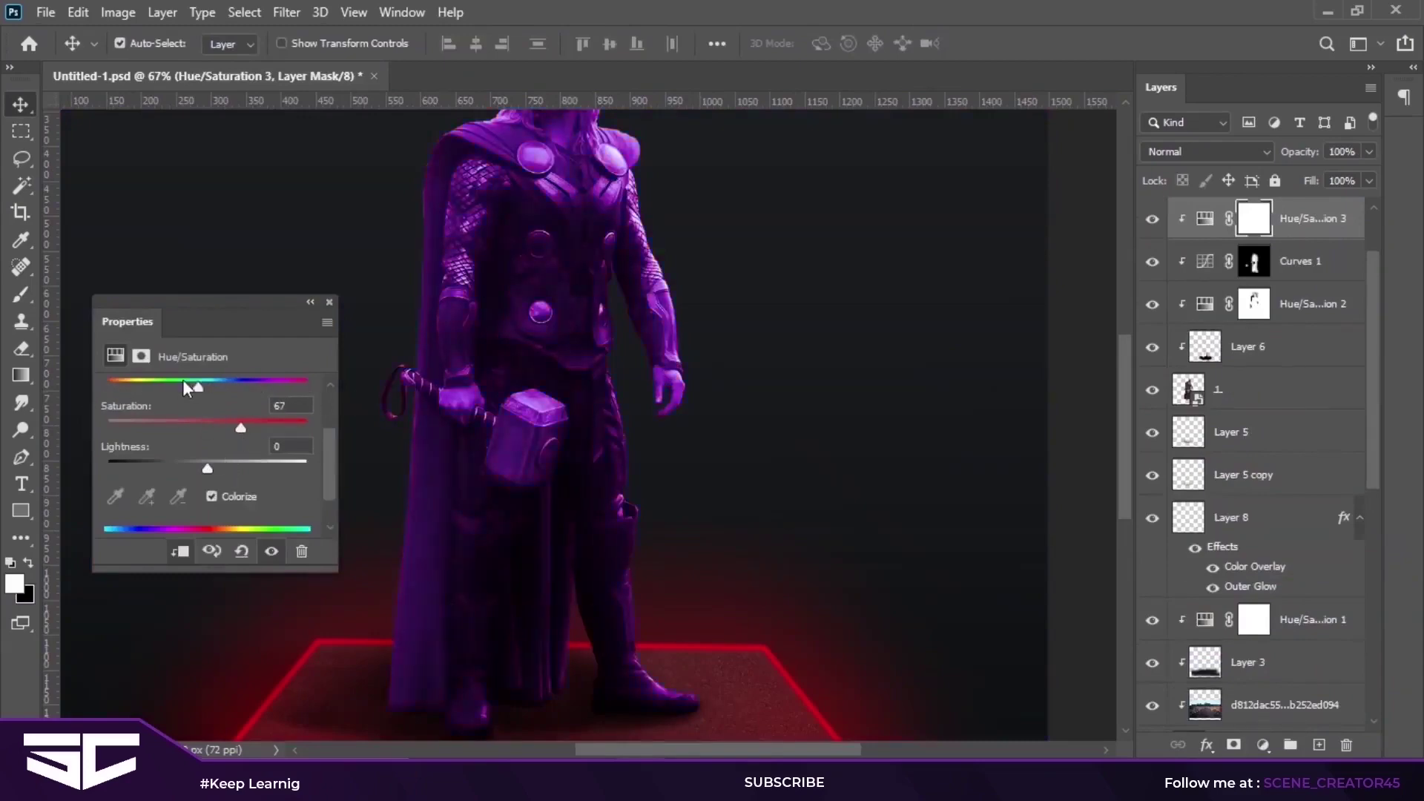
drag(183, 379, 100, 384)
right_click(1307, 213)
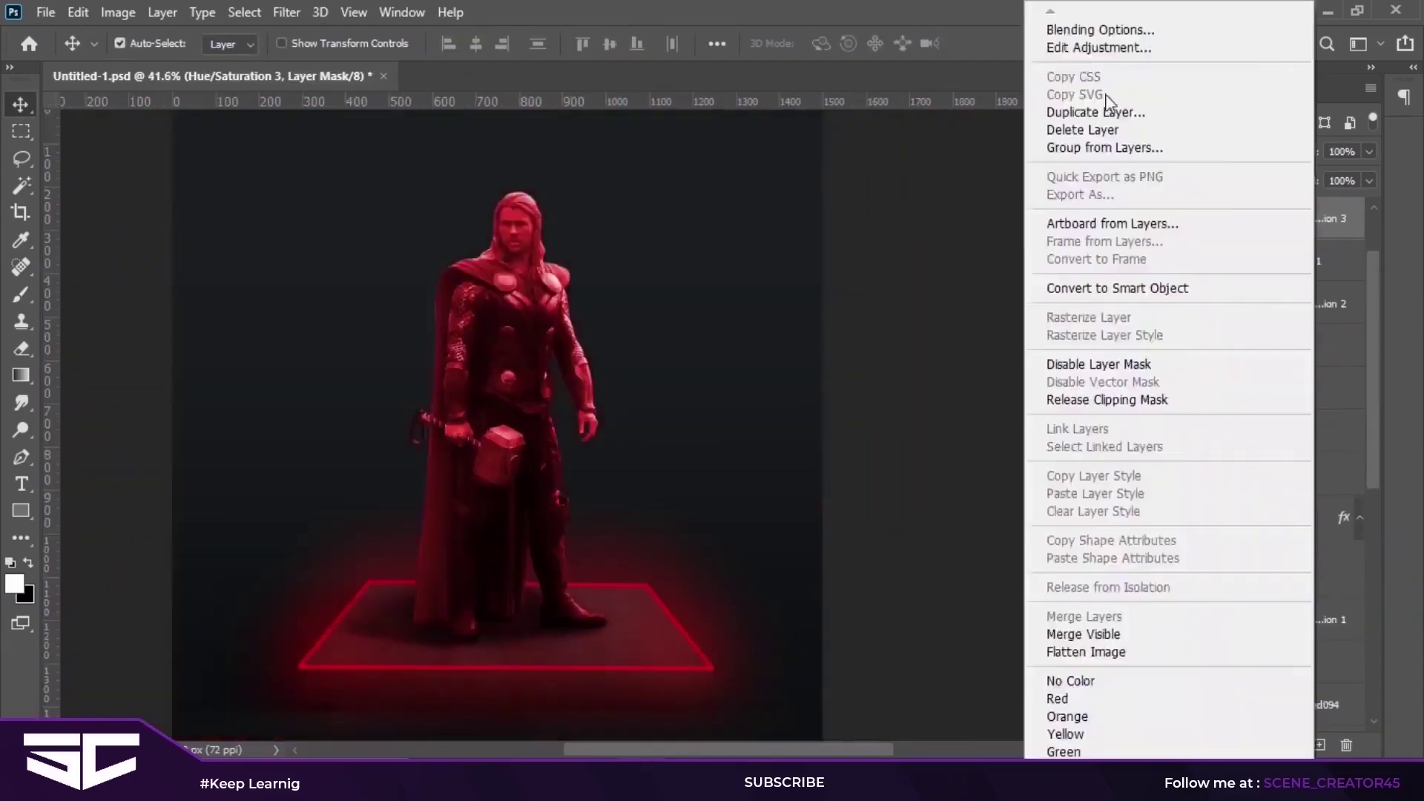
click(1090, 29)
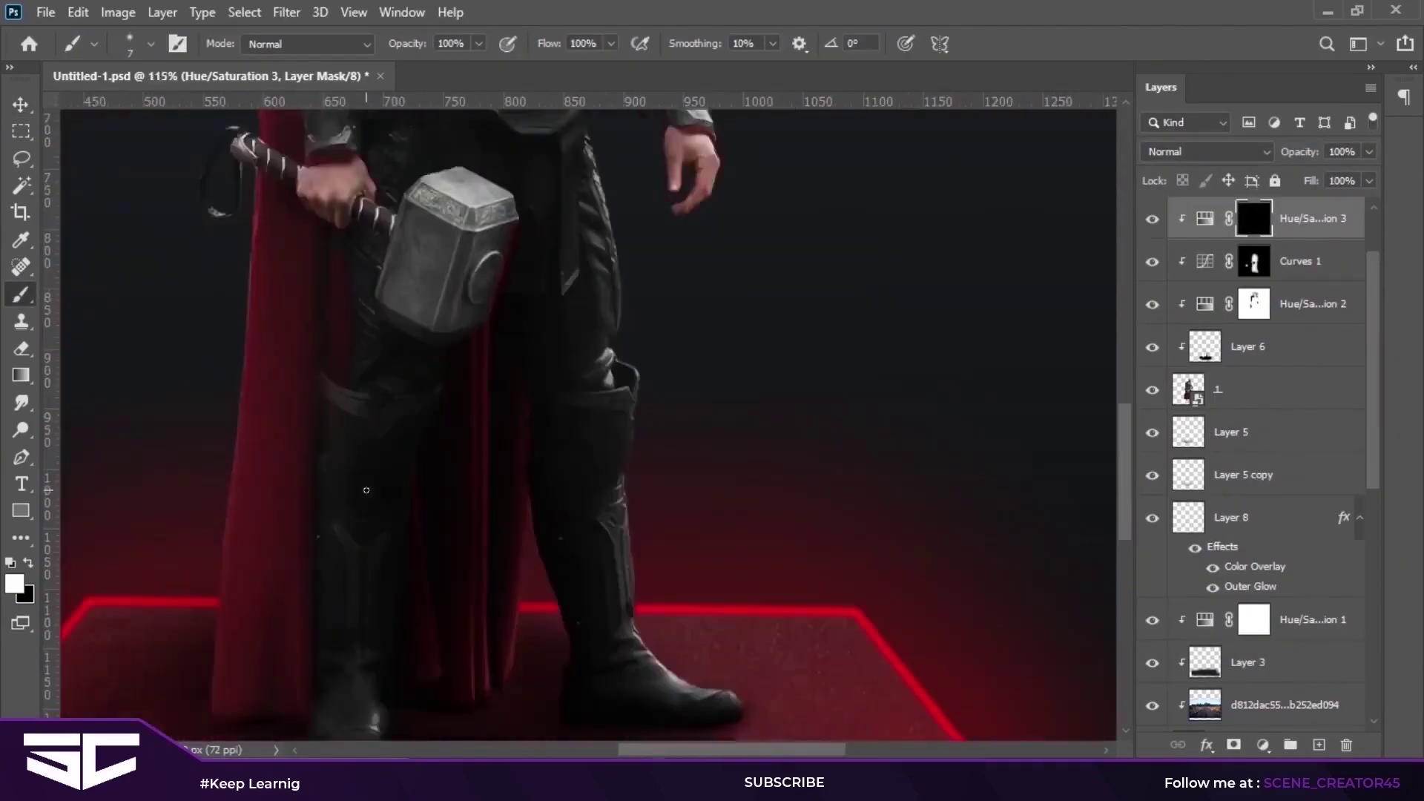
Step: Paint white on the Hue/Saturation 3 mask with a small brush along both arms of the V-shaped armour
scroll(365, 490, down, 2)
alt+scroll(473, 305, up, 4)
right_click(381, 376)
key(Escape)
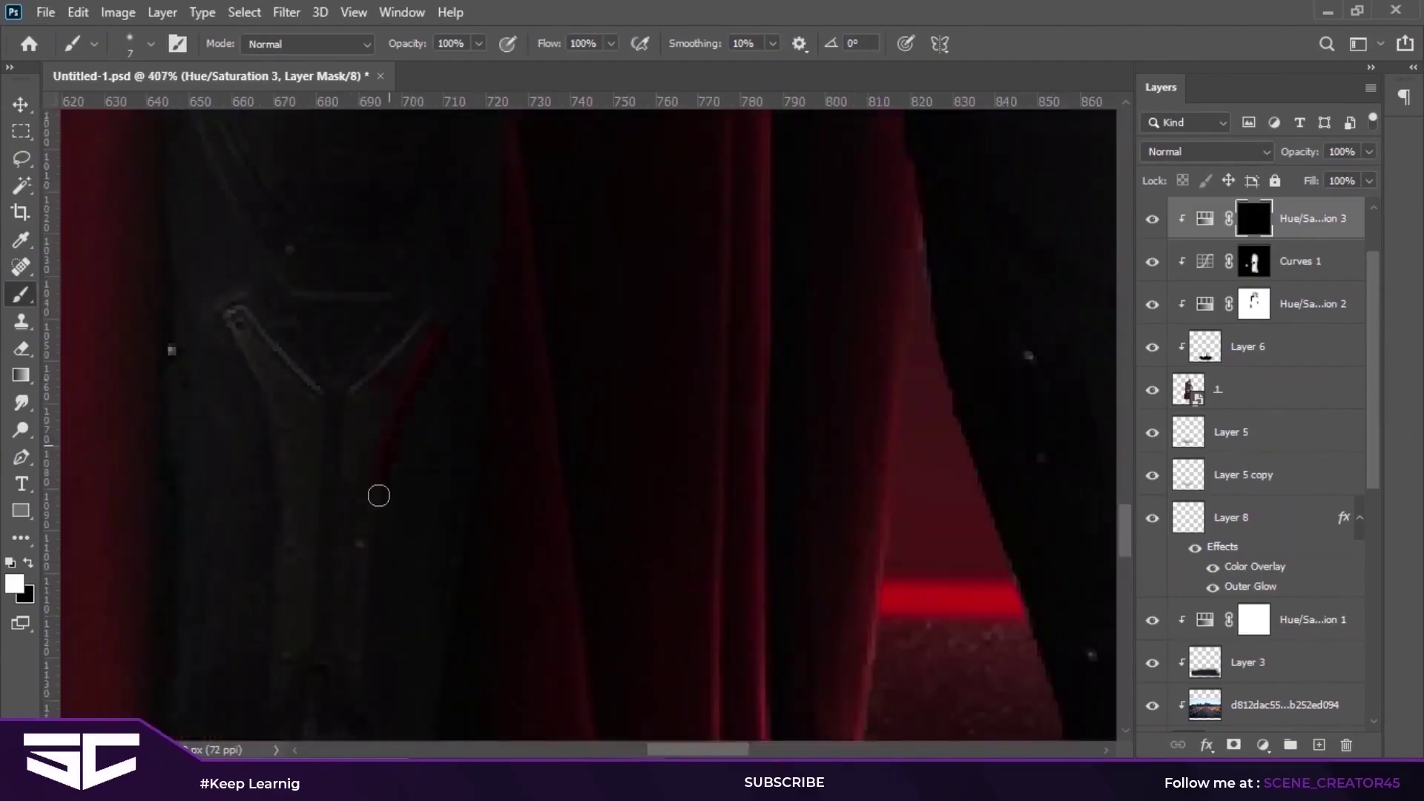
mouse_move(230, 312)
mouse_down()
mouse_move(280, 353)
mouse_move(430, 319)
mouse_up()
scroll(386, 367, up, 3)
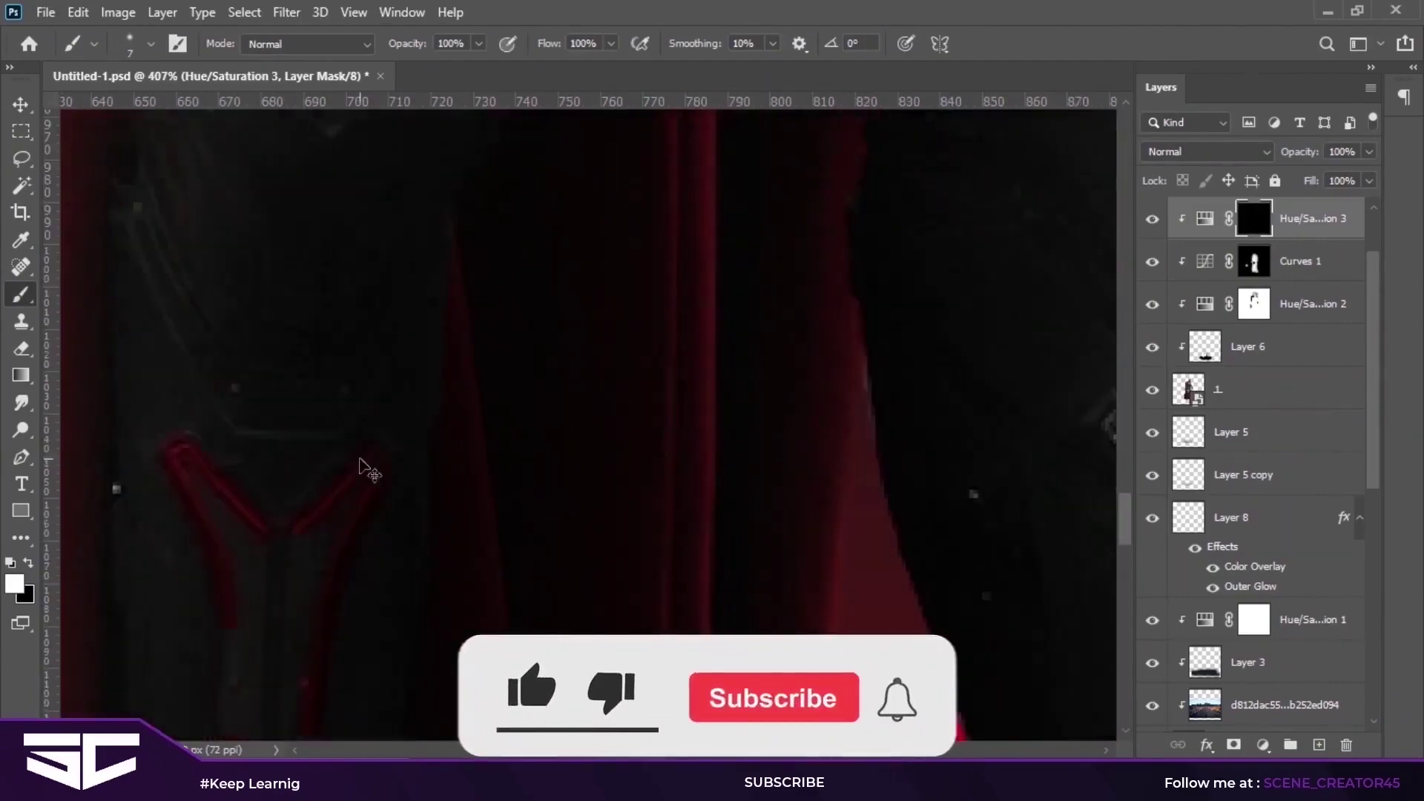
right_click(370, 417)
key(Return)
drag(299, 478, 375, 406)
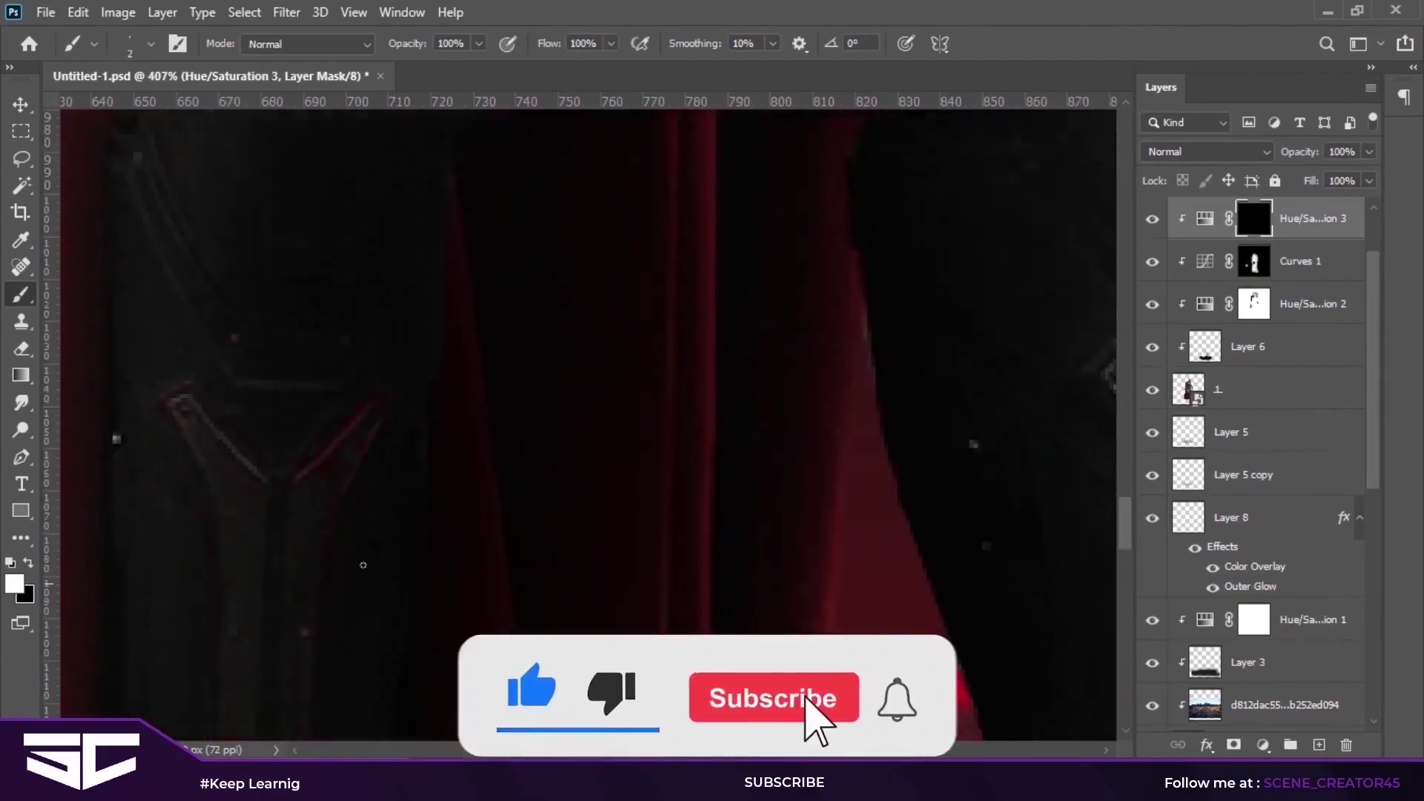
Step: Enlarge the brush at 10% opacity to reveal a faint red over Thor's body and legs
scroll(593, 511, down, 3)
scroll(880, 407, down, 3)
right_click(304, 419)
key(Return)
scroll(533, 519, up, 2)
key(1)
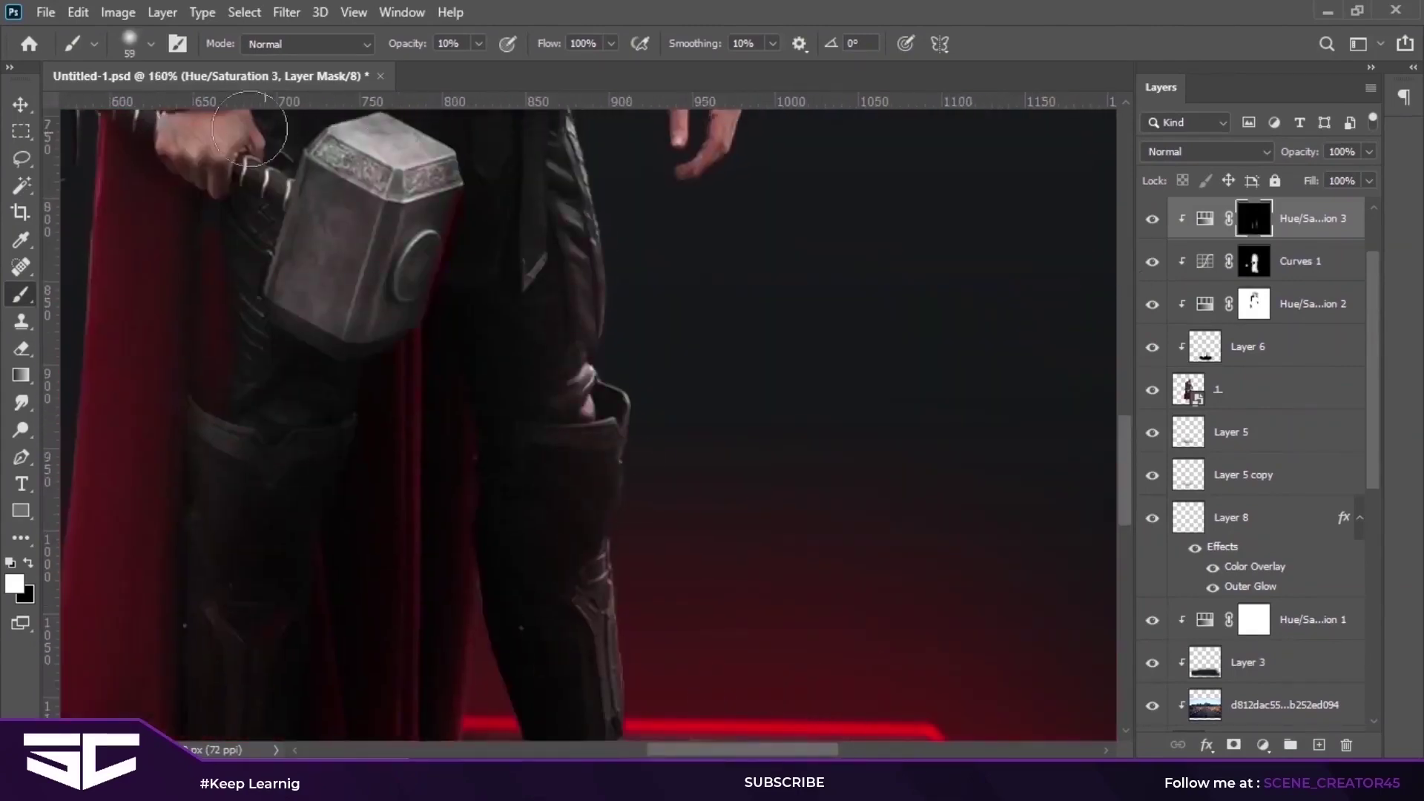
scroll(457, 191, up, 3)
scroll(586, 319, up, 3)
scroll(656, 237, up, 4)
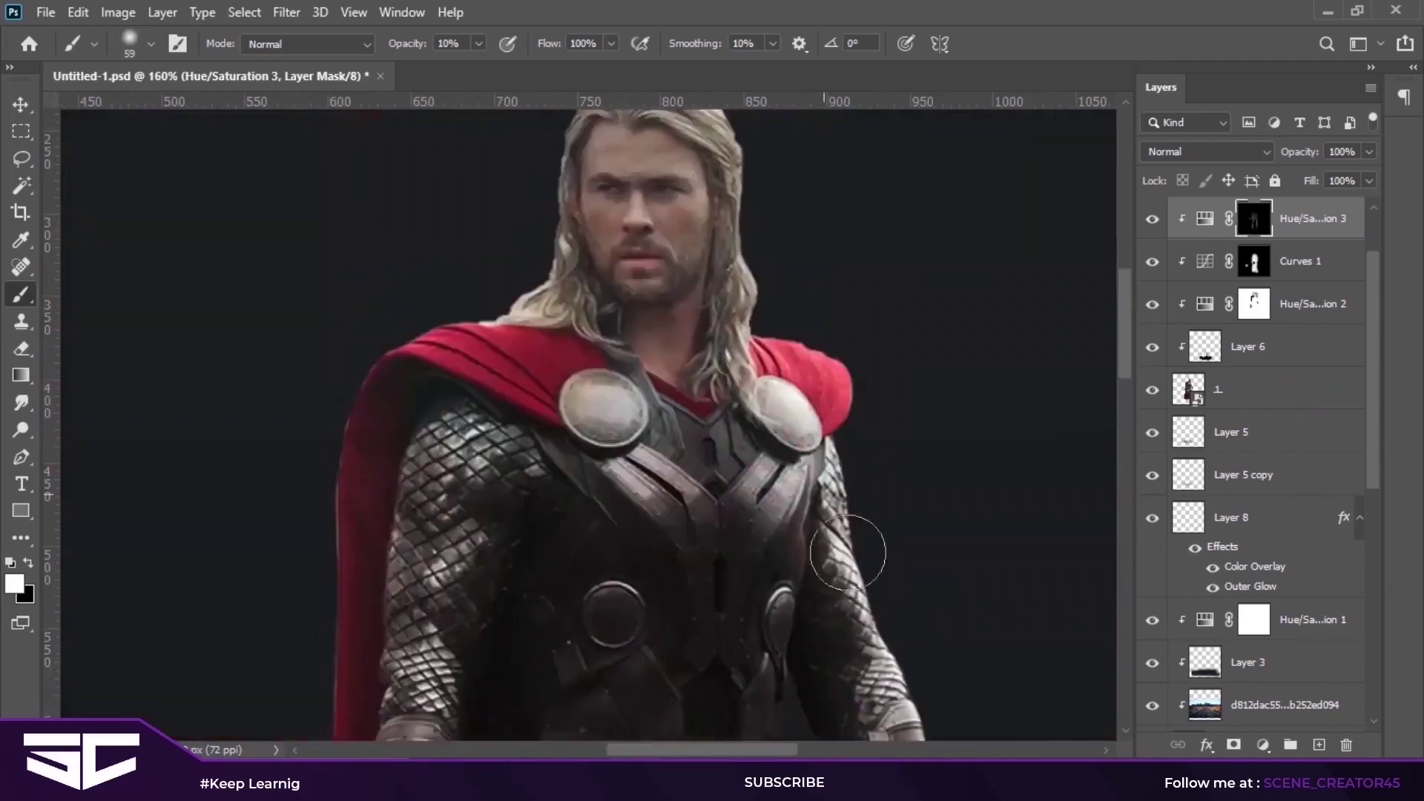
scroll(605, 626, down, 3)
scroll(841, 594, down, 5)
scroll(603, 572, down, 3)
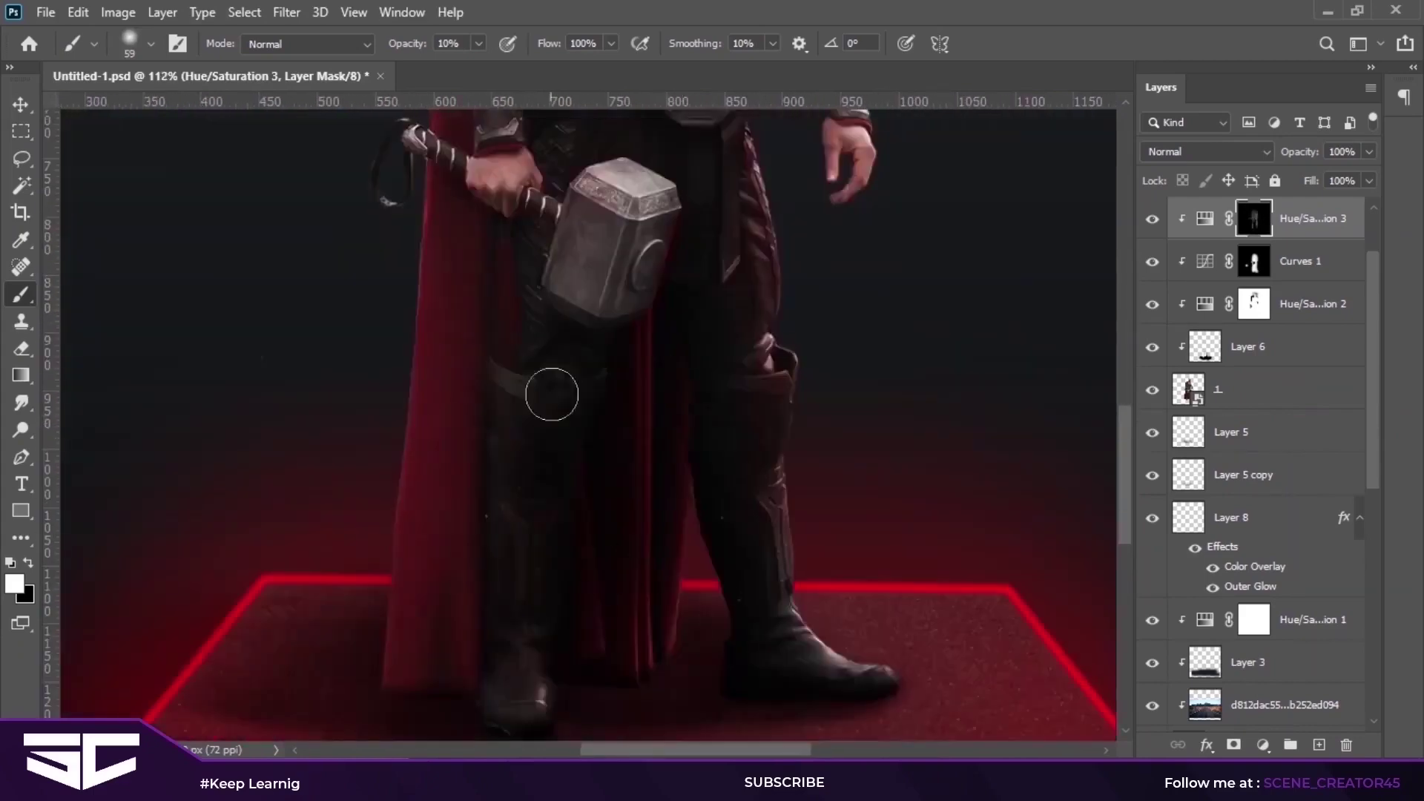
scroll(617, 436, up, 2)
scroll(617, 436, up, 2)
scroll(687, 334, down, 4)
scroll(653, 371, up, 4)
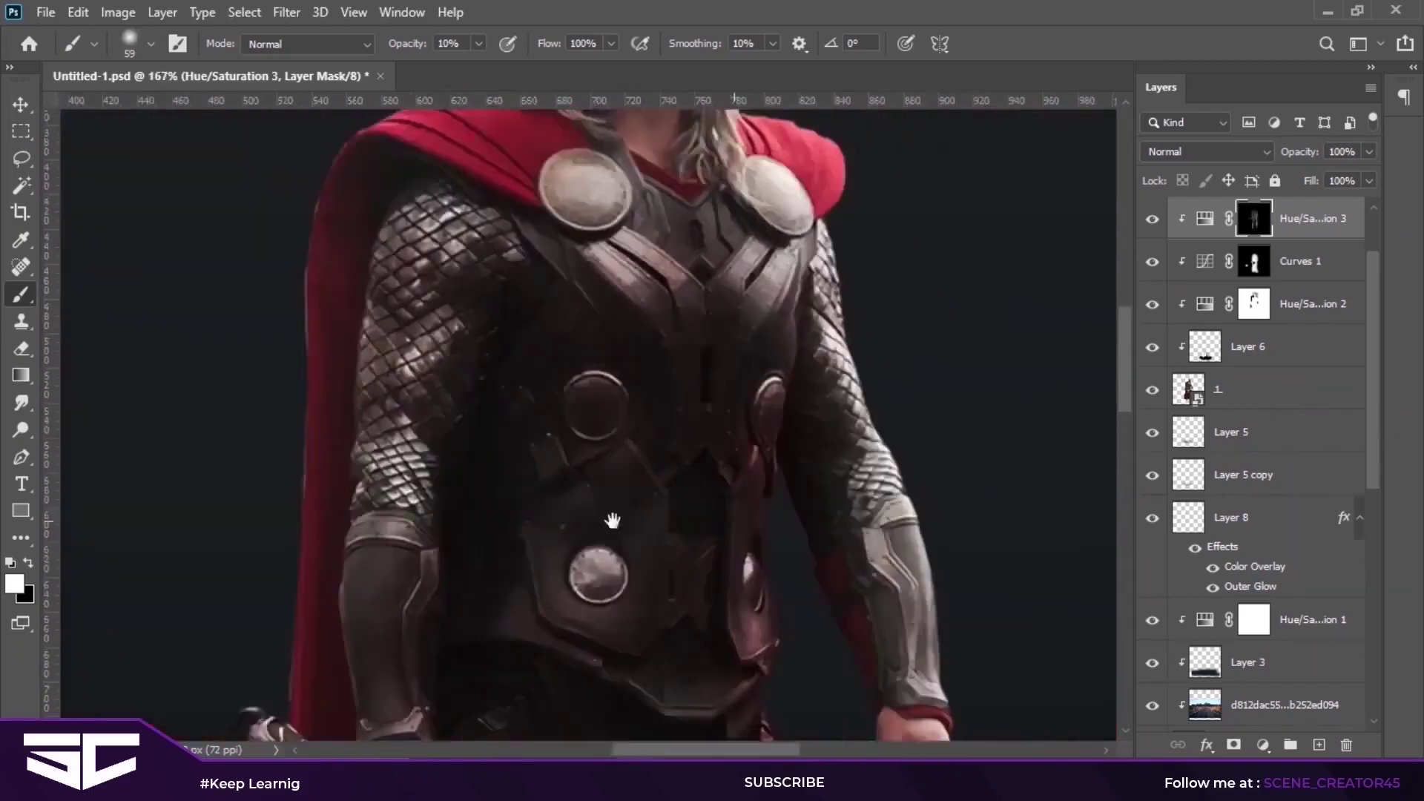
scroll(681, 354, up, 3)
Step: Shrink the brush to a tiny size for fine line work
right_click(678, 371)
key(Return)
scroll(741, 296, up, 3)
right_click(756, 249)
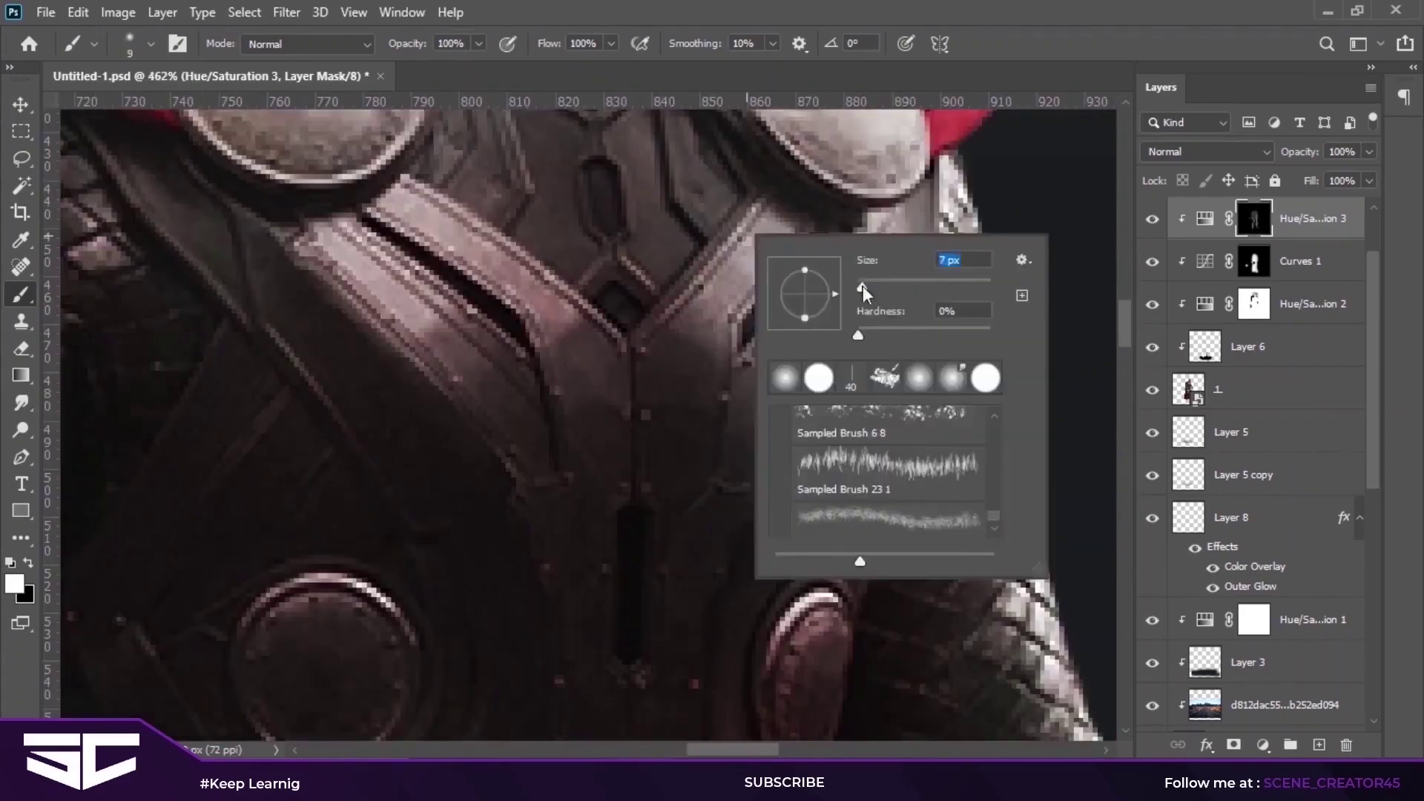
Step: At full opacity, paint red onto the armour trim, chest roundel rims and forearm guards
key(Return)
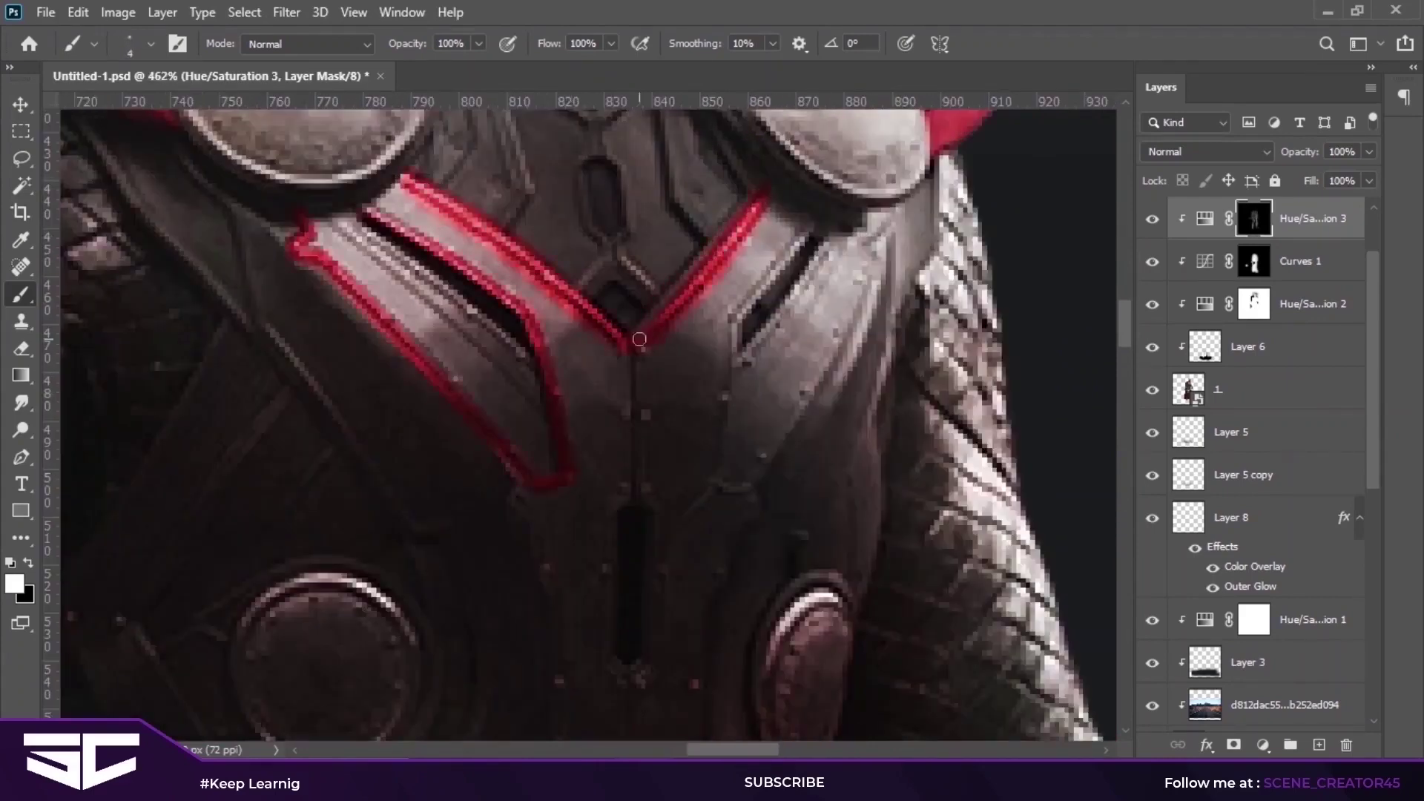
scroll(760, 387, down, 4)
scroll(760, 387, up, 3)
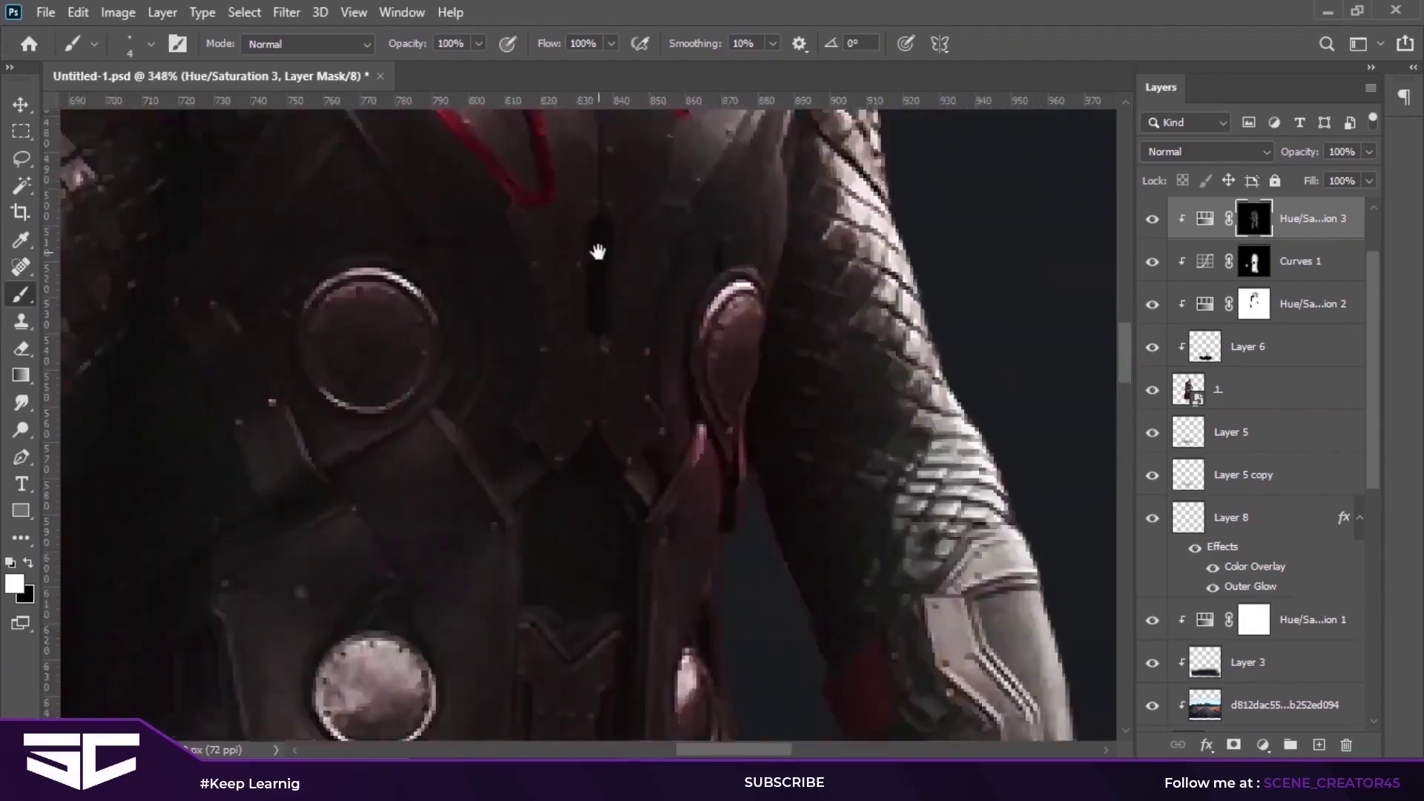
scroll(639, 499, down, 2)
scroll(617, 442, up, 2)
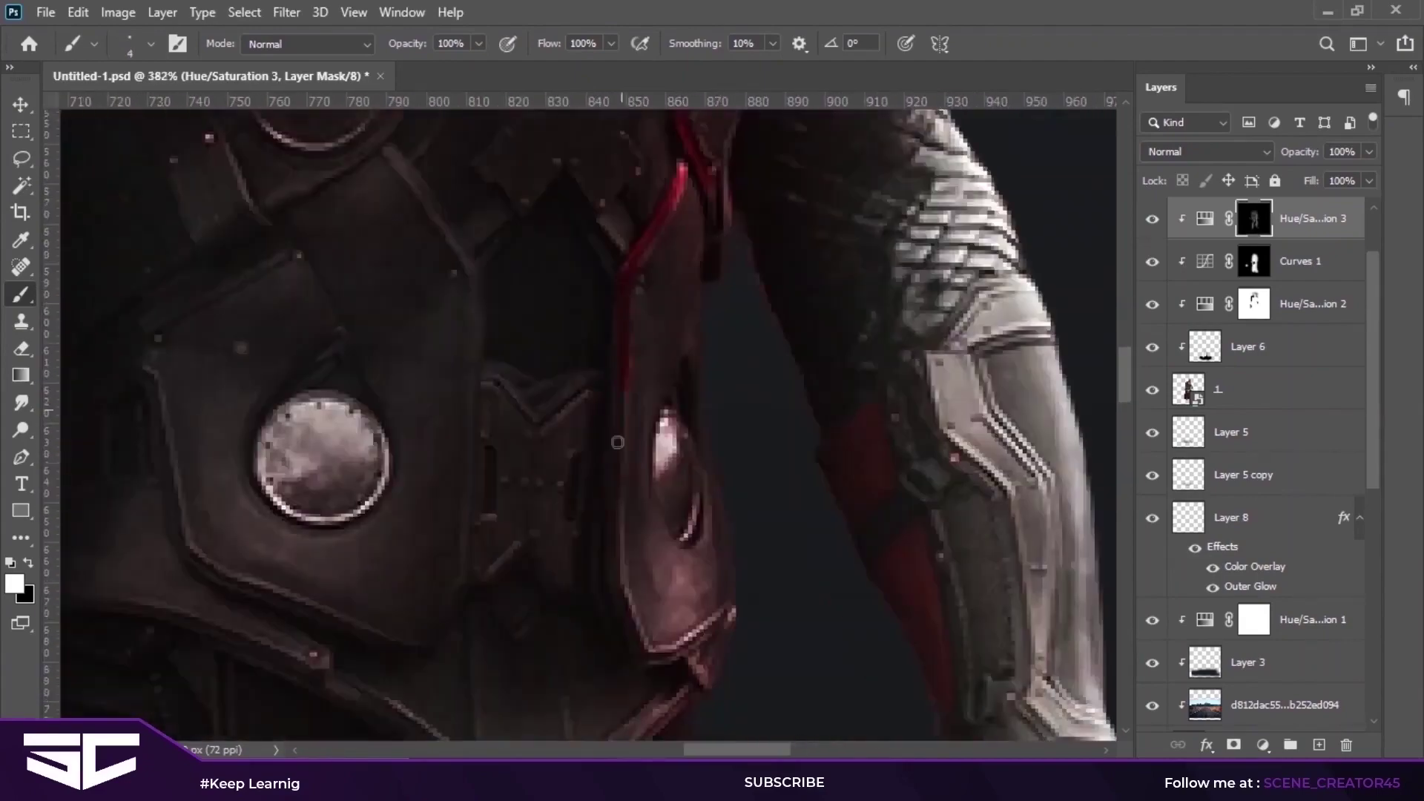
scroll(628, 582, down, 1)
scroll(516, 211, down, 1)
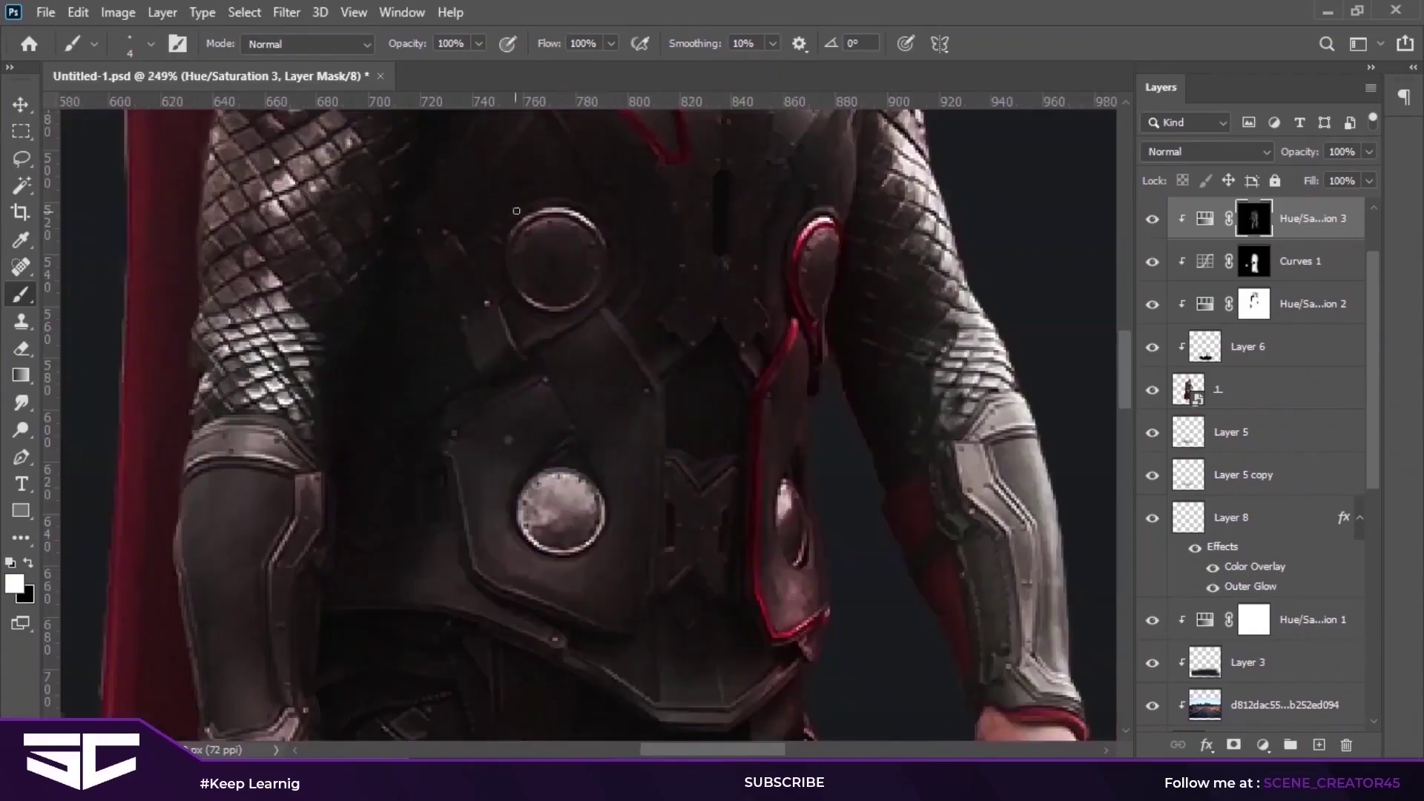
scroll(469, 562, down, 2)
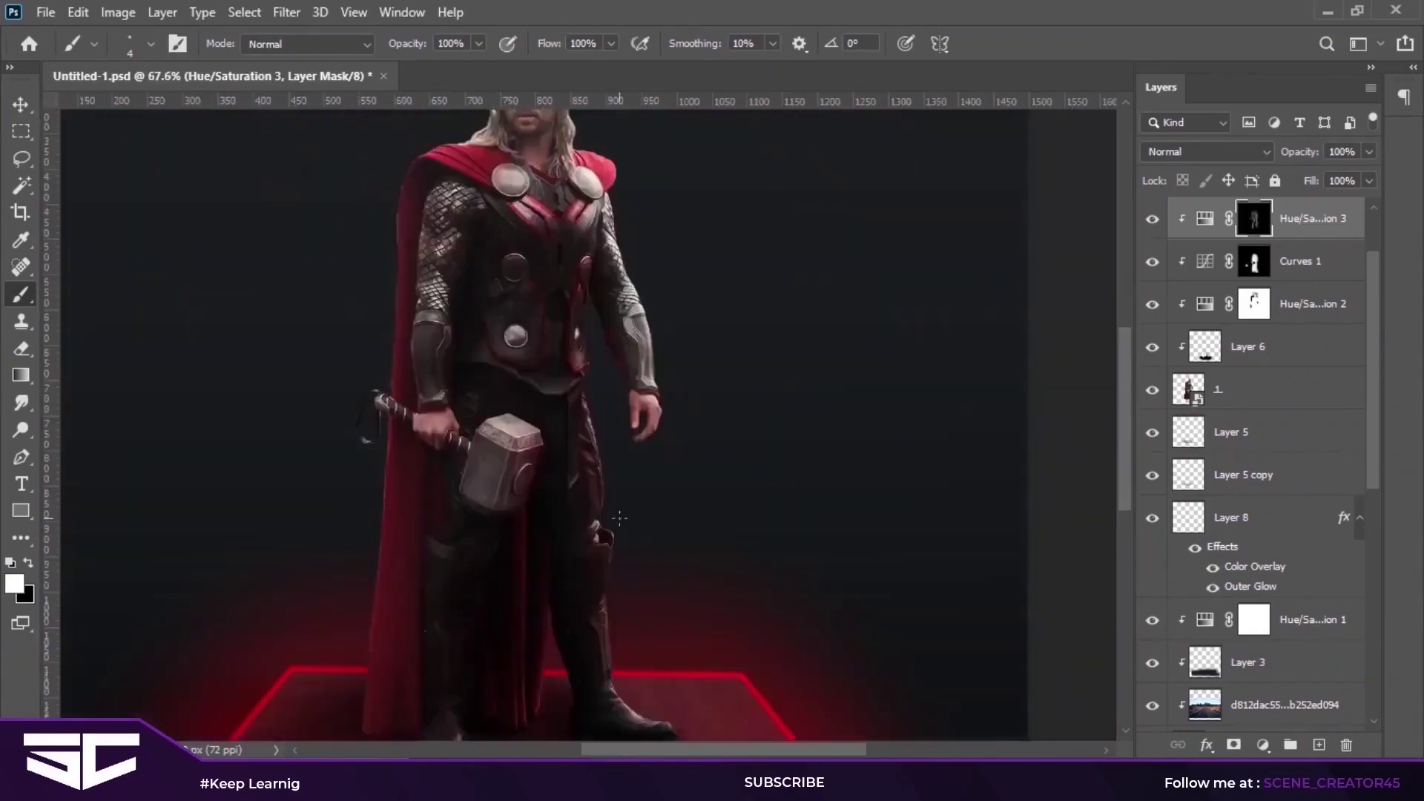
scroll(330, 430, up, 3)
scroll(619, 382, up, 2)
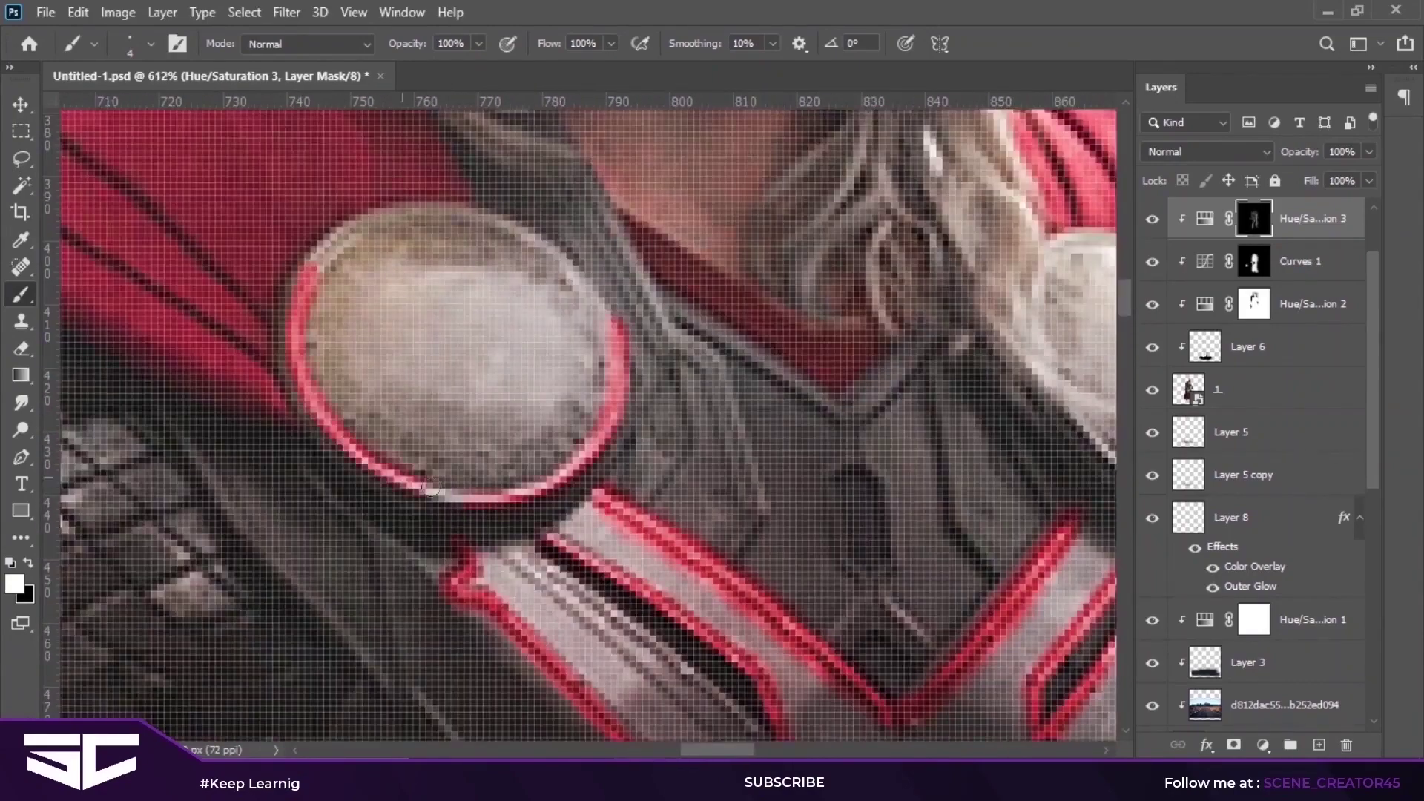
scroll(432, 490, down, 1)
scroll(693, 359, down, 2)
scroll(742, 489, up, 3)
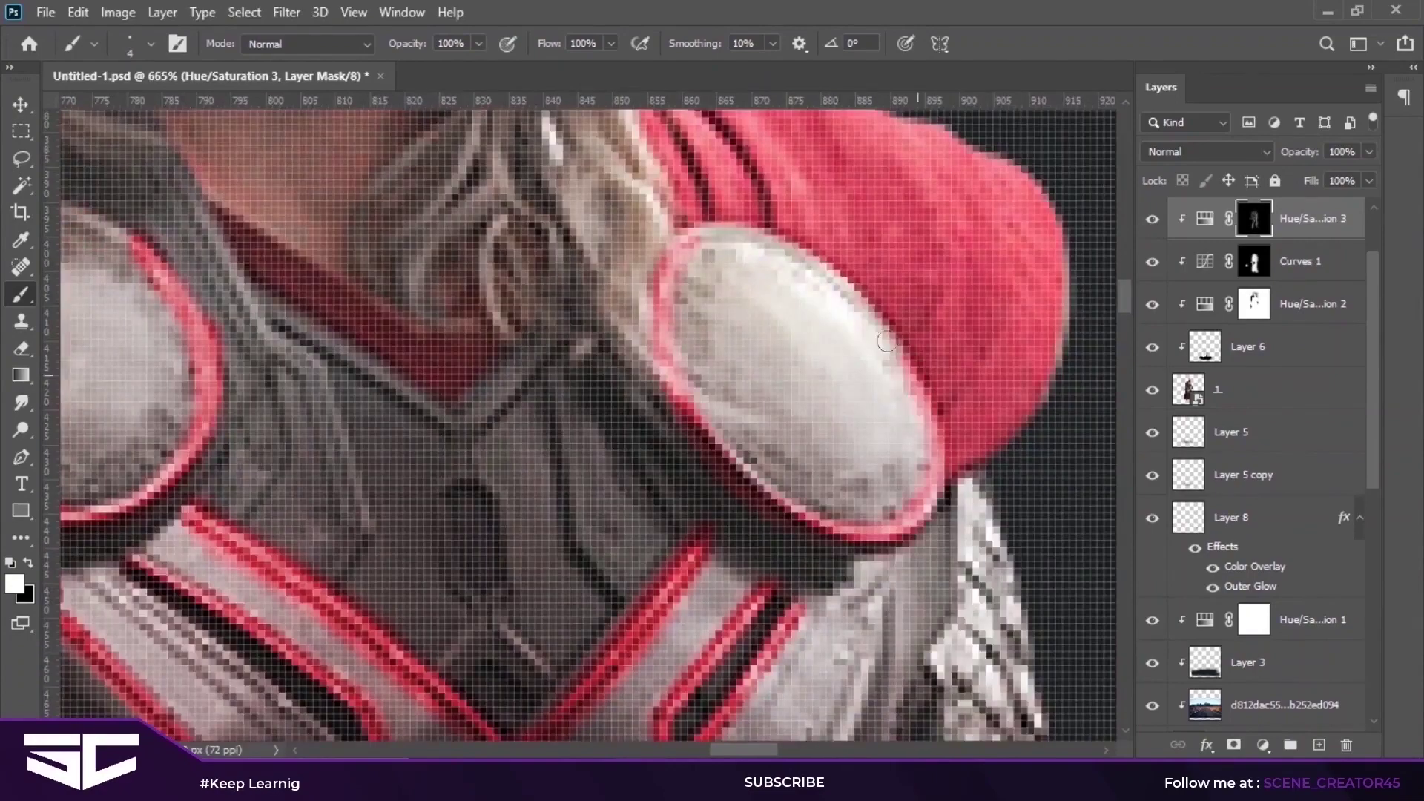
scroll(886, 341, down, 3)
scroll(598, 439, up, 3)
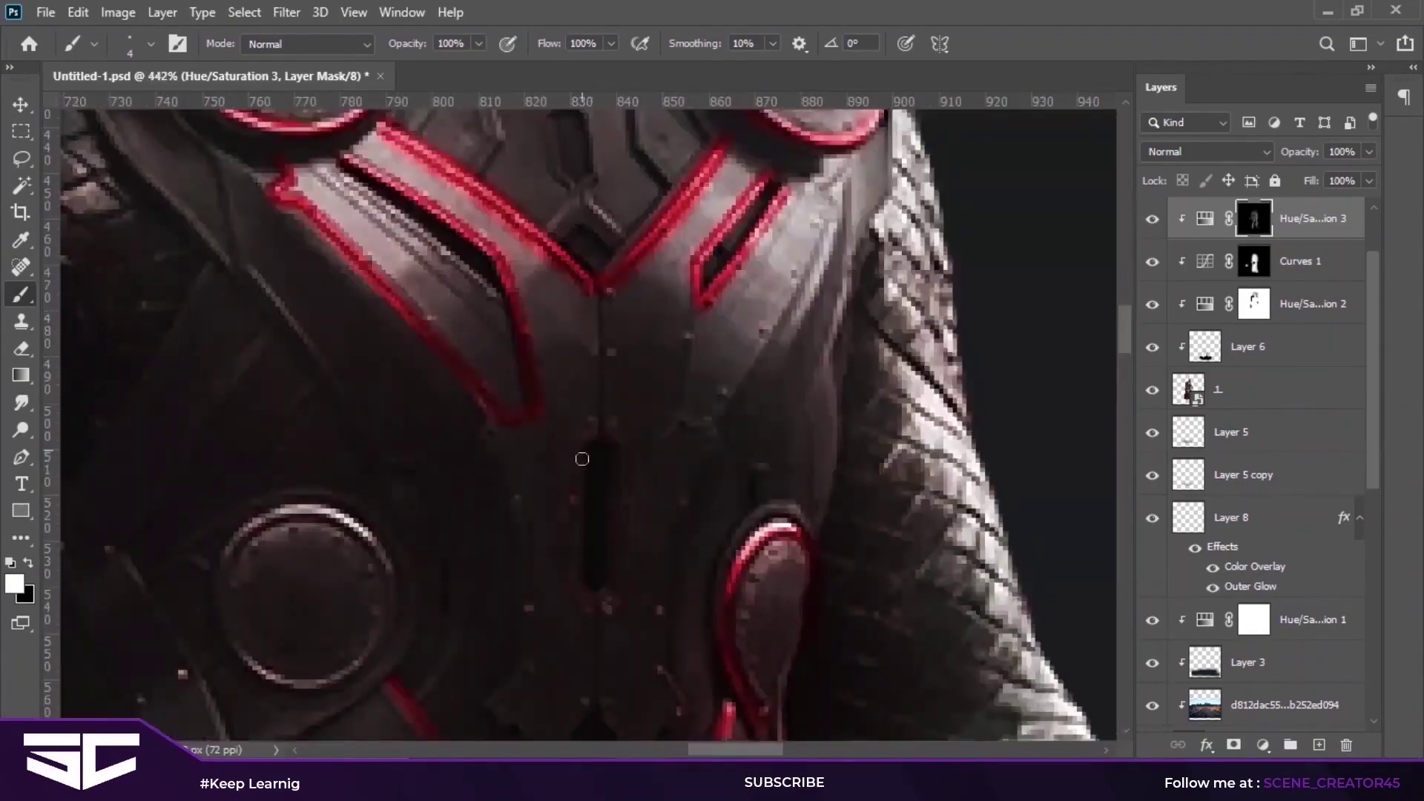
scroll(602, 435, down, 5)
scroll(715, 318, up, 4)
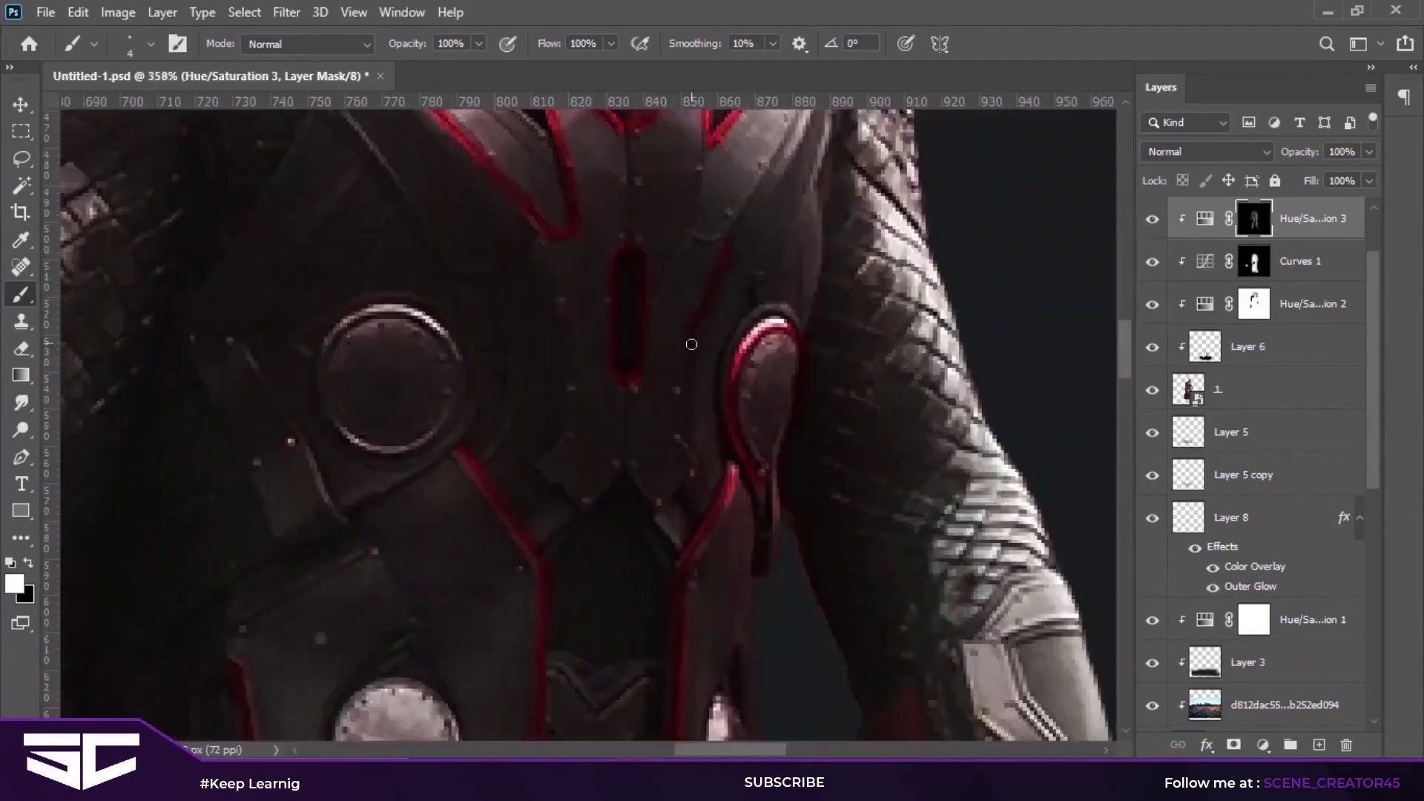
scroll(547, 262, down, 5)
scroll(746, 285, up, 2)
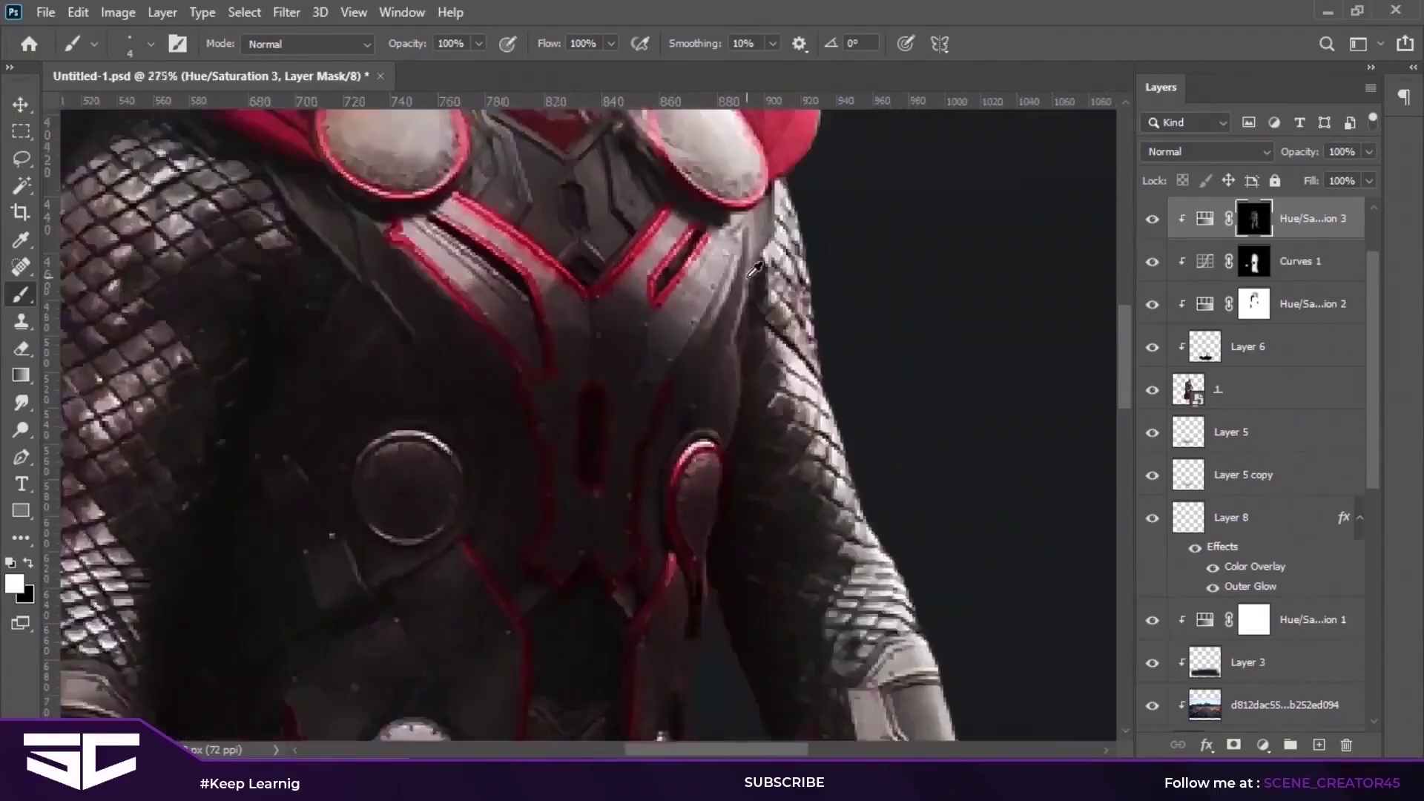
scroll(745, 286, up, 2)
scroll(718, 412, down, 3)
scroll(623, 537, up, 4)
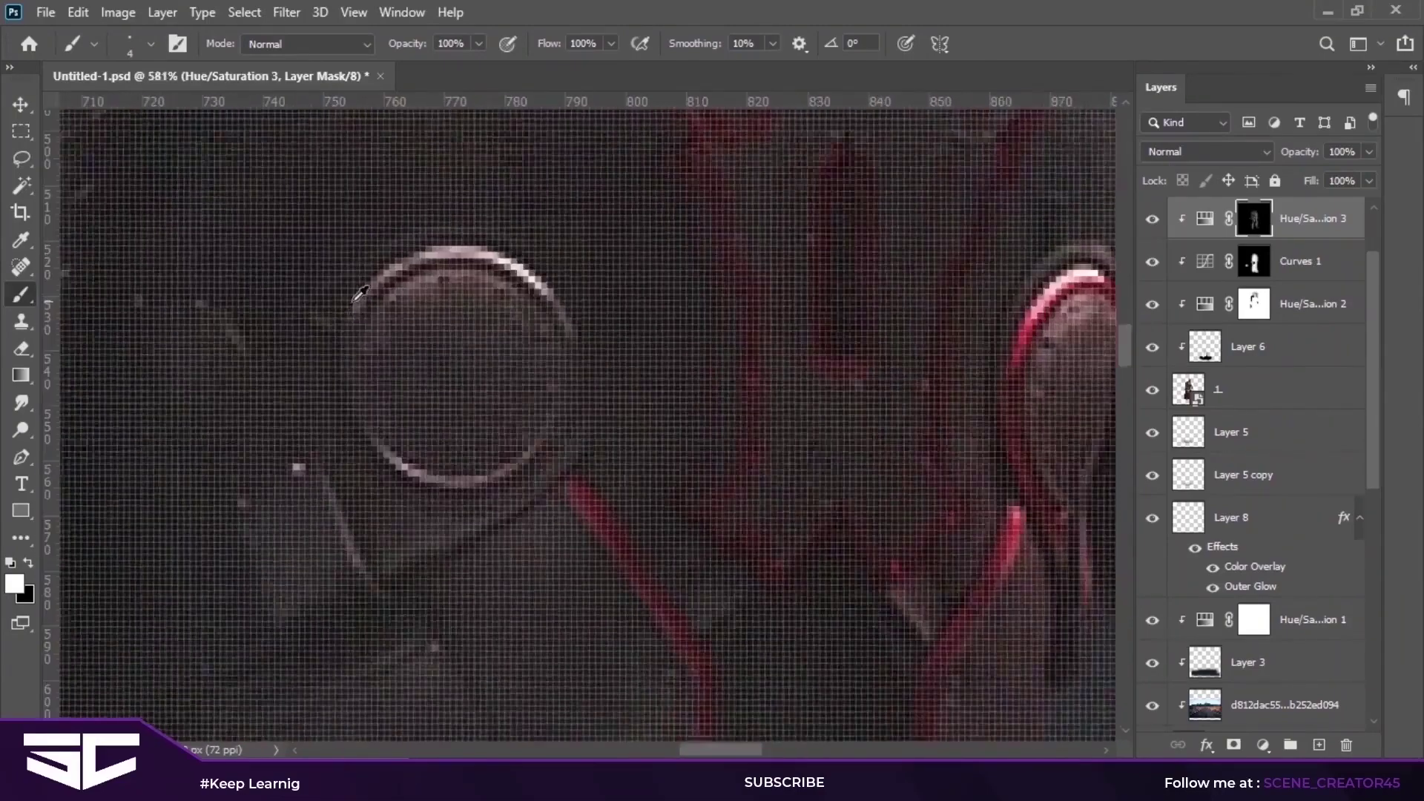
scroll(338, 328, down, 1)
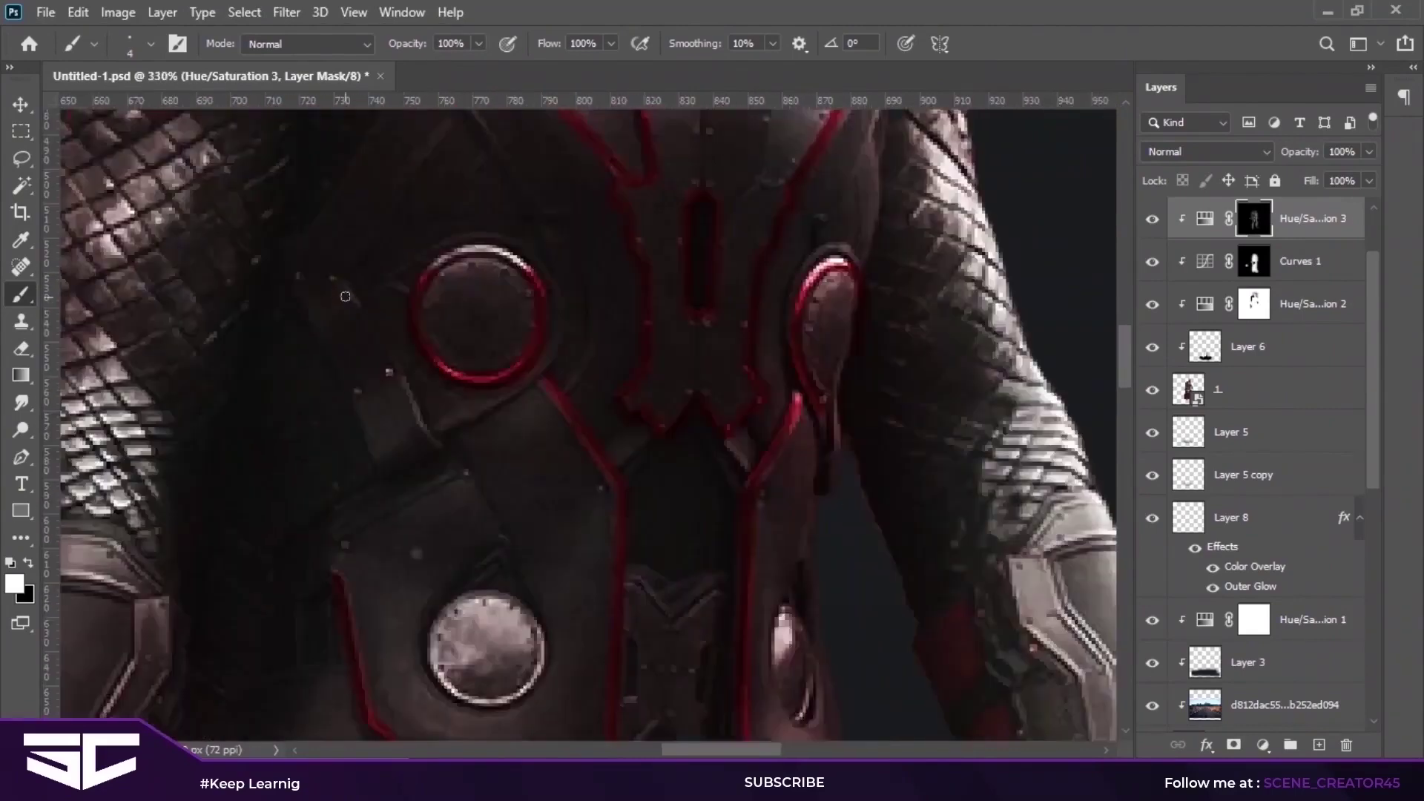
scroll(431, 347, down, 3)
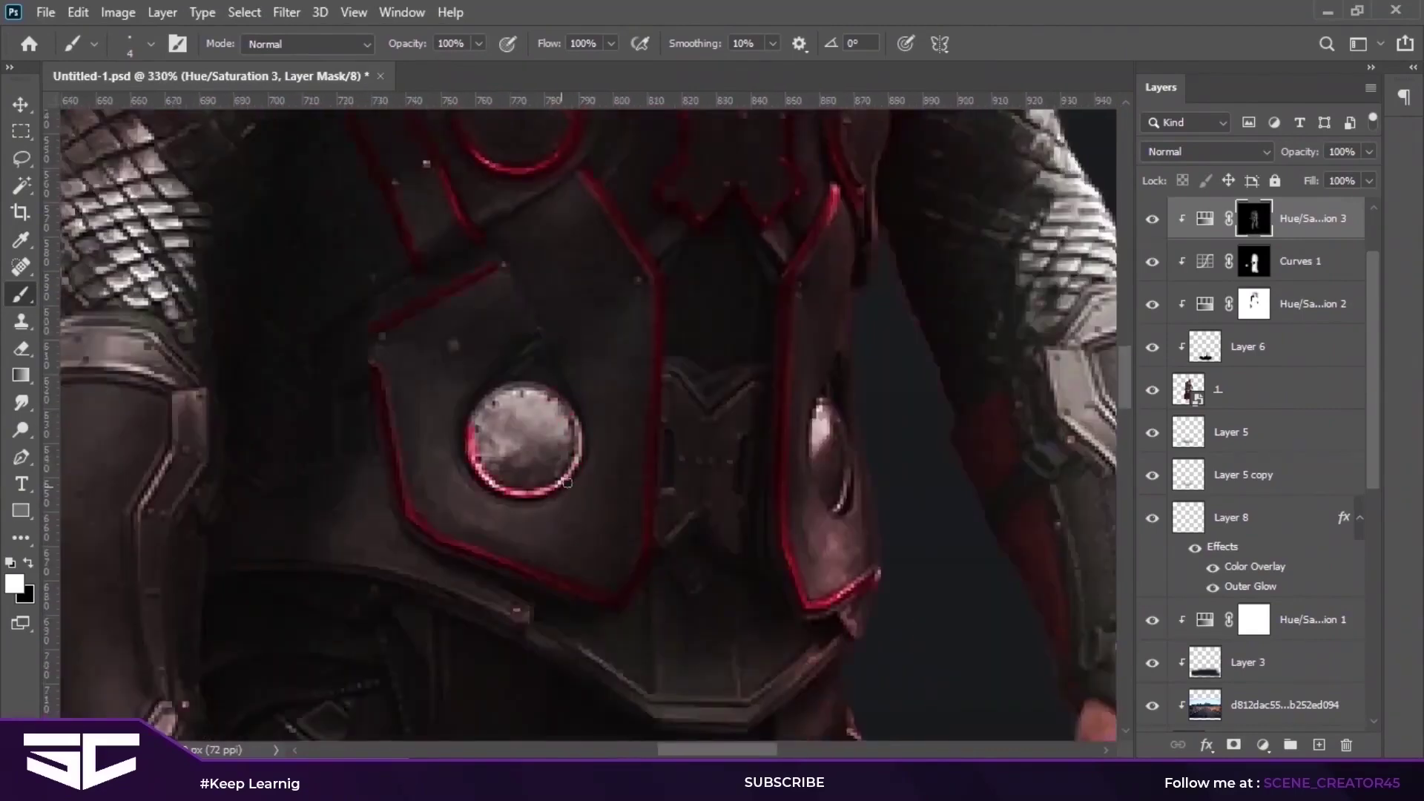
scroll(552, 493, down, 6)
scroll(549, 490, down, 1)
scroll(541, 488, down, 2)
scroll(532, 485, up, 9)
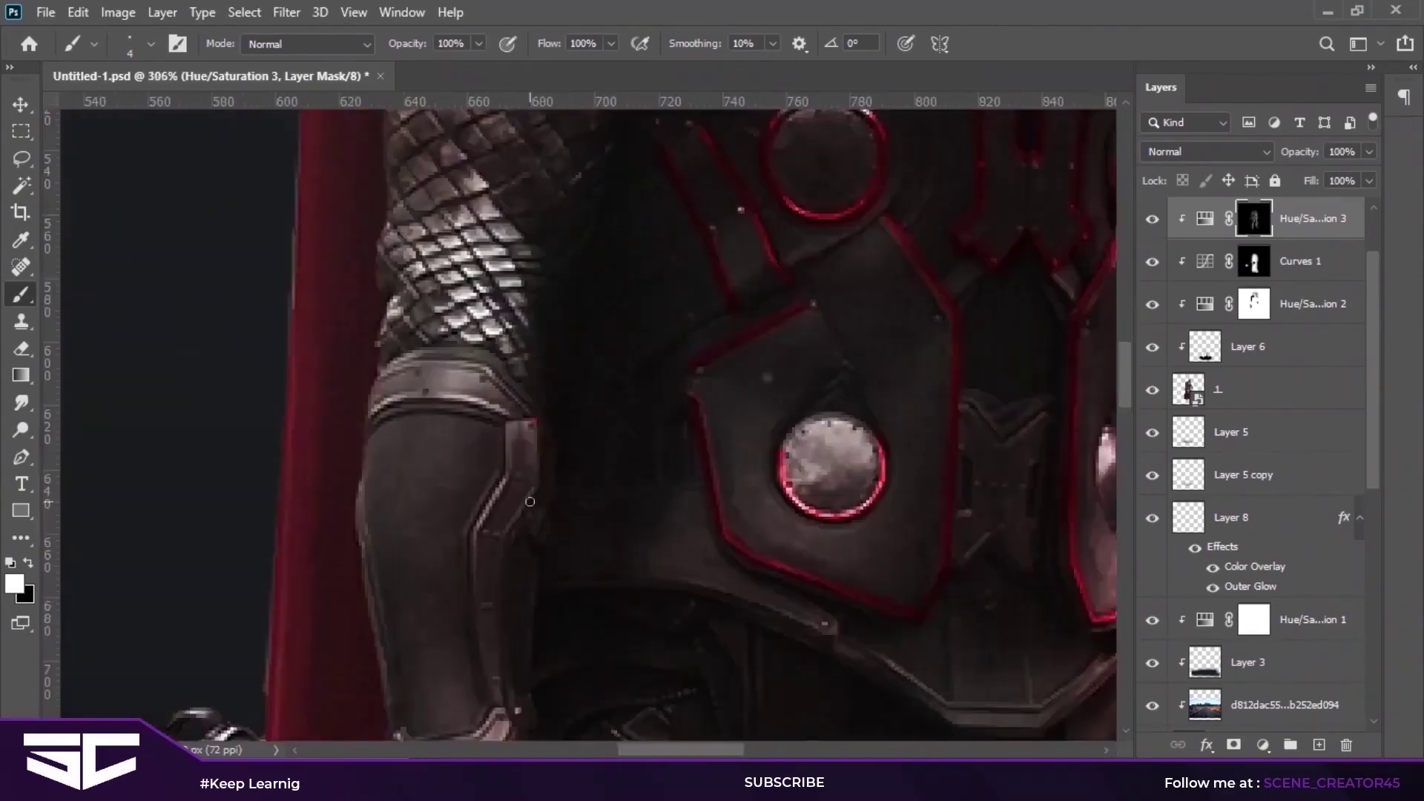
scroll(531, 485, down, 2)
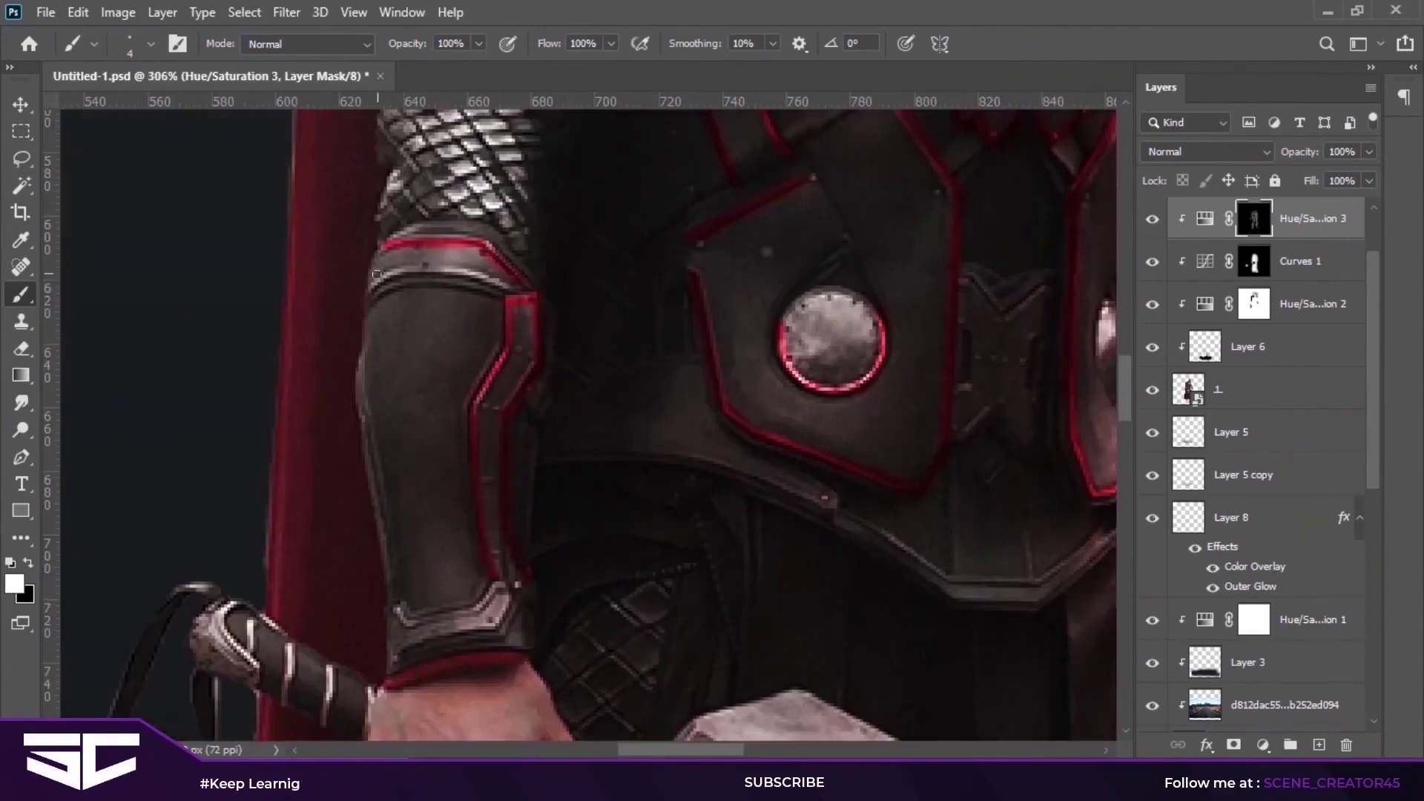
scroll(490, 593, down, 5)
scroll(767, 552, up, 5)
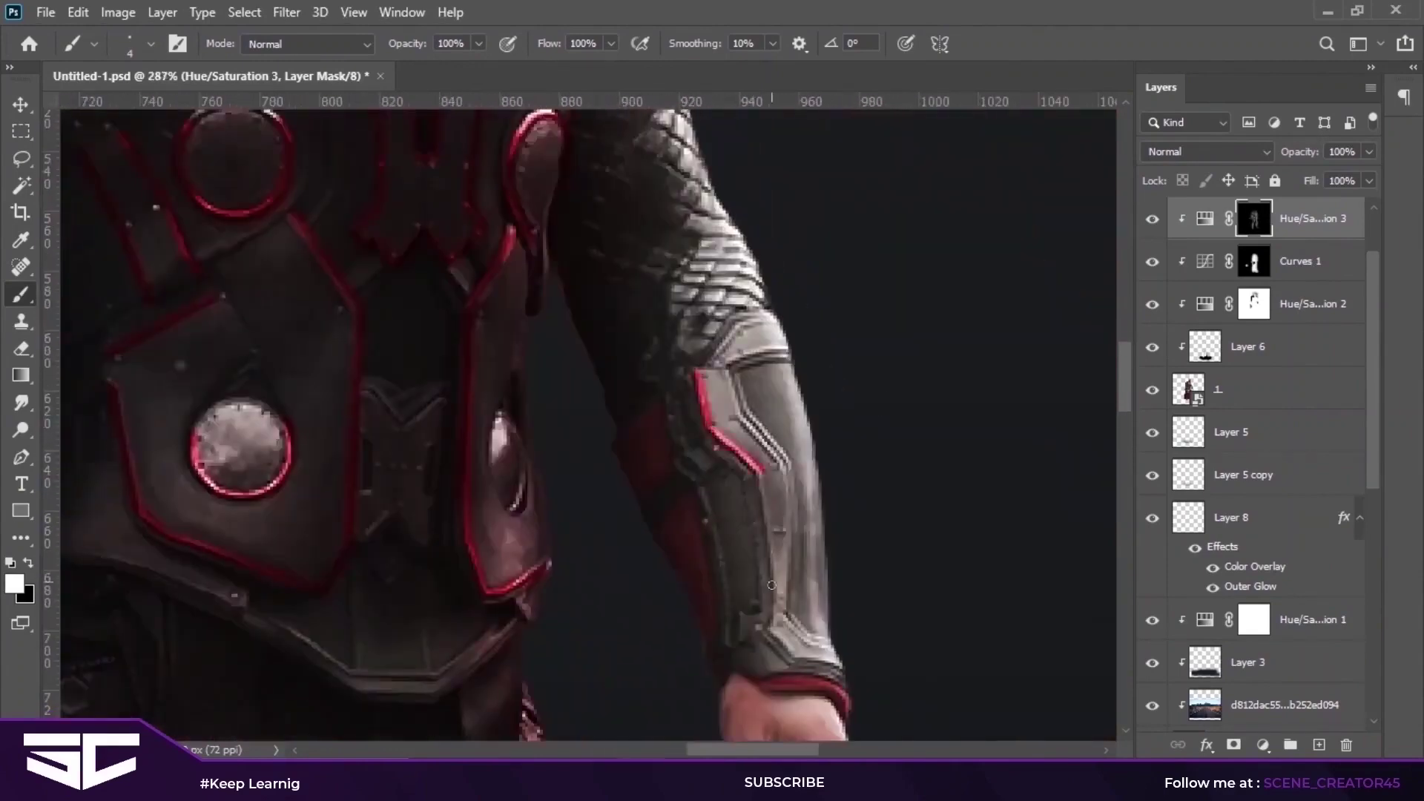
scroll(788, 553, down, 2)
Step: Switch to a soft 75px brush at 10% opacity
right_click(362, 394)
key(Return)
key(1)
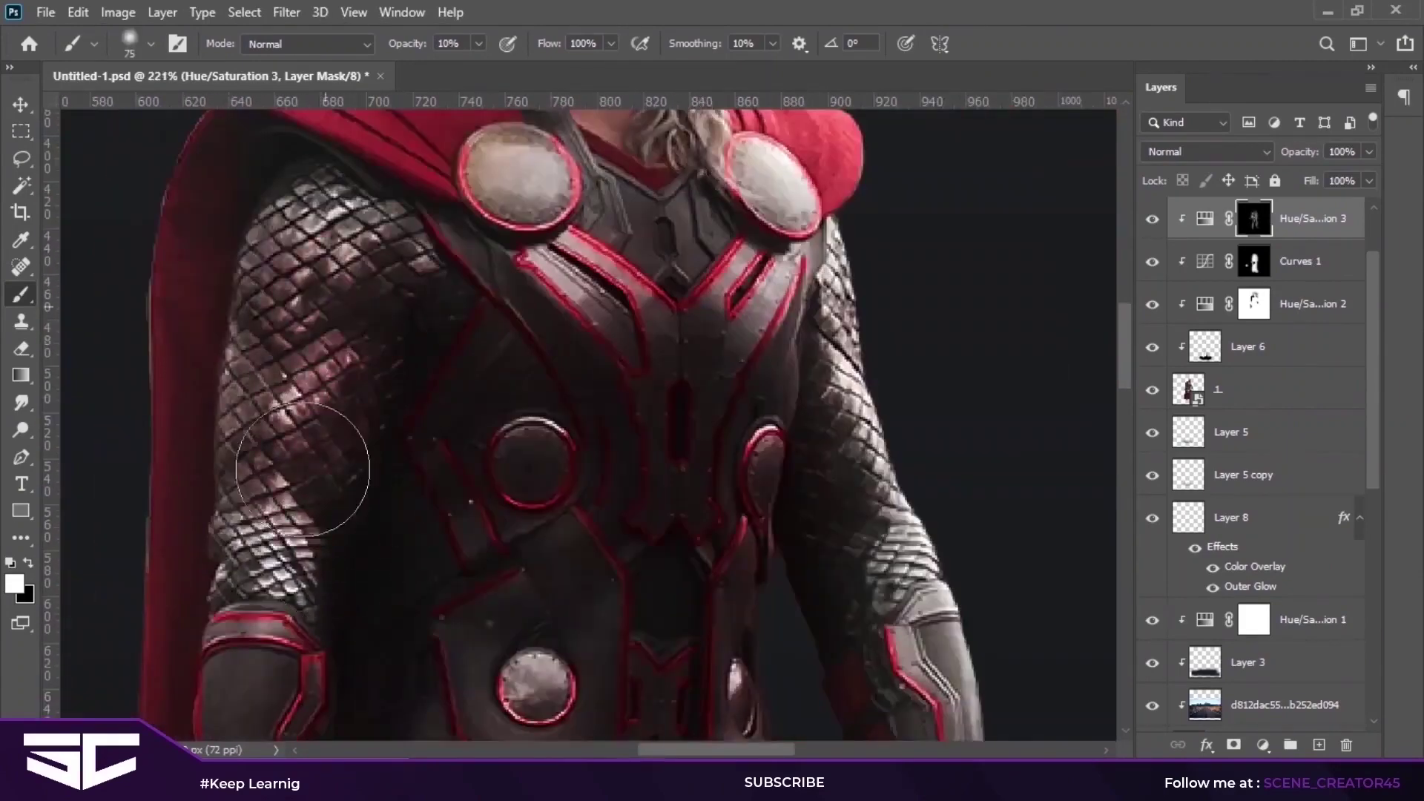
scroll(349, 274, down, 2)
scroll(349, 274, down, 2)
scroll(255, 398, down, 2)
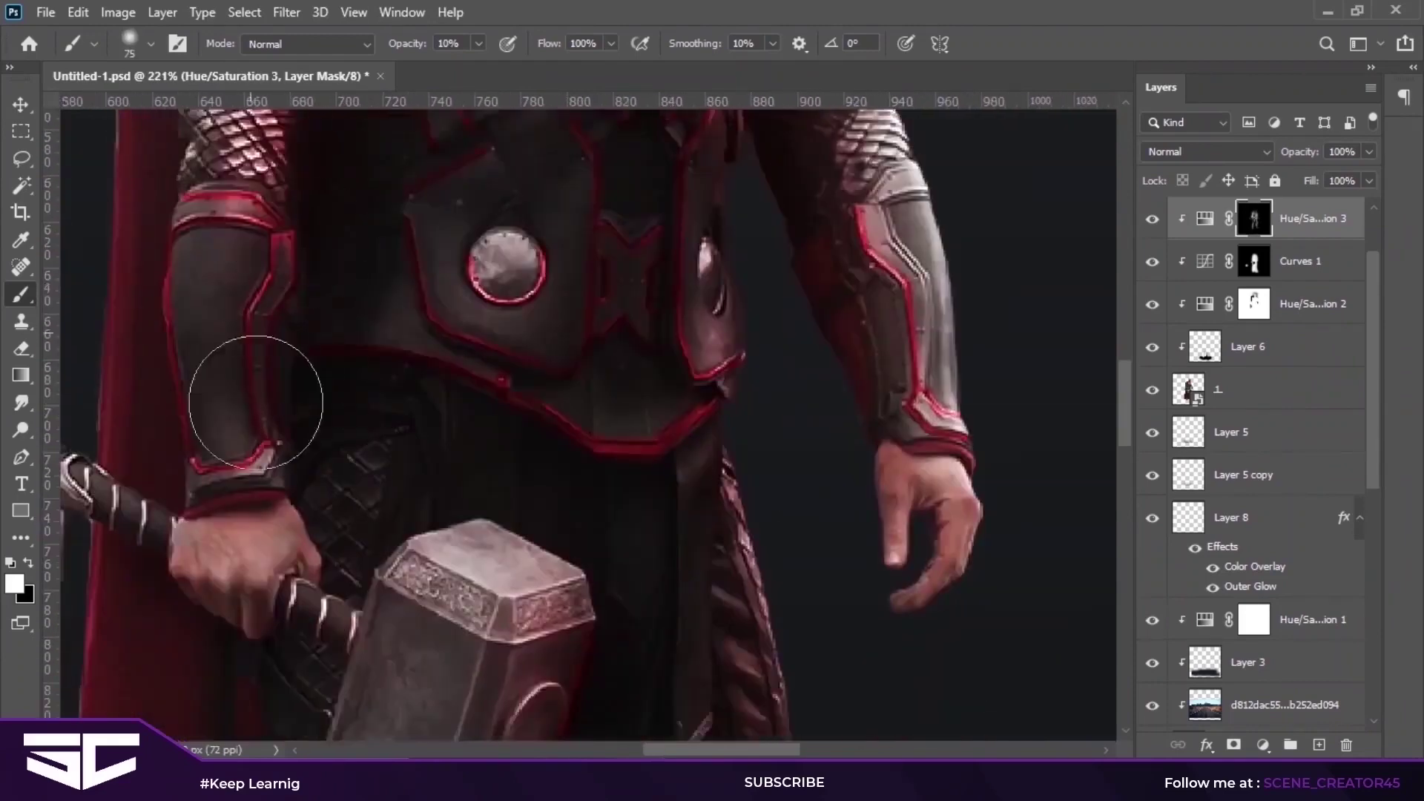
scroll(647, 655, down, 2)
scroll(348, 300, down, 2)
scroll(349, 300, down, 3)
scroll(460, 586, down, 5)
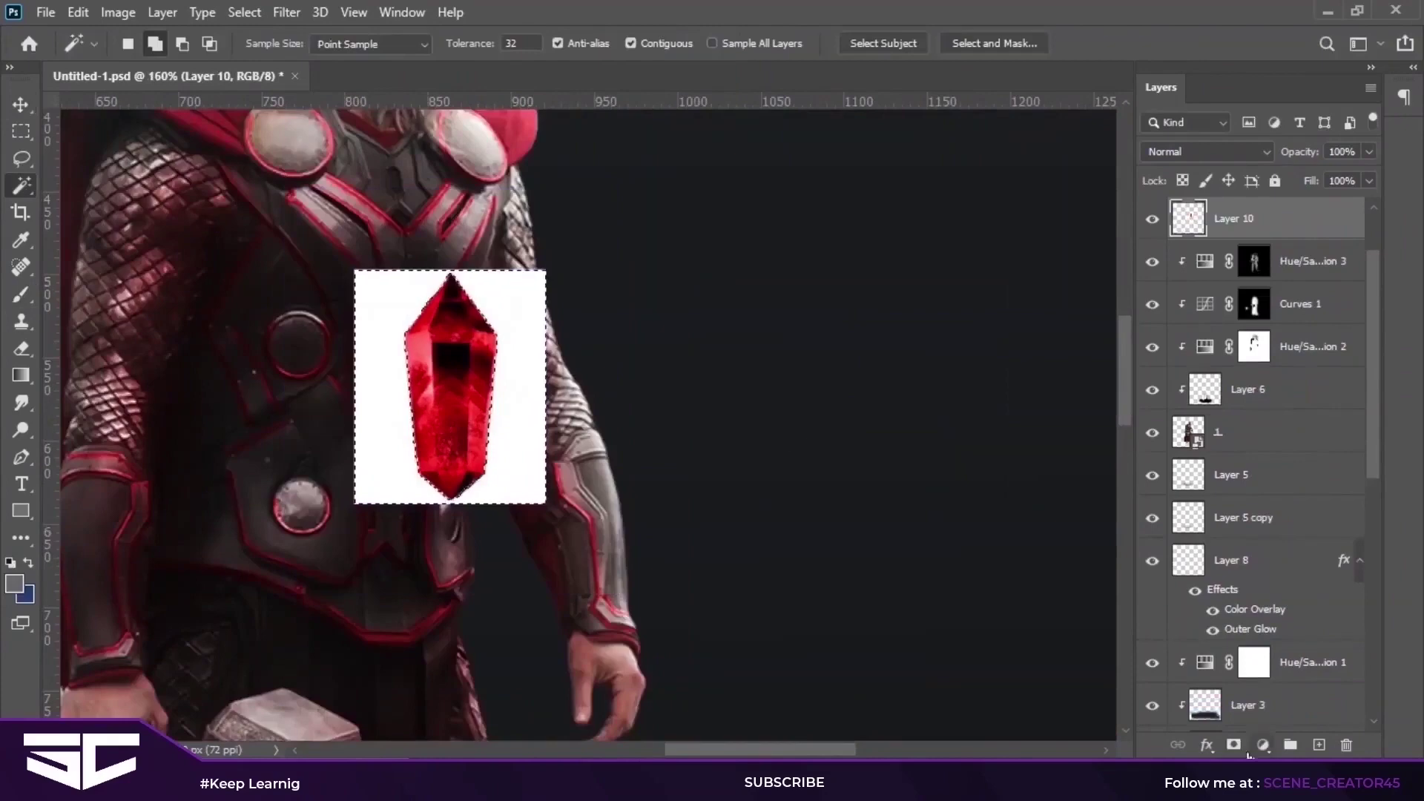
Step: Mask out the red crystal's white background on Layer 10
click(1227, 747)
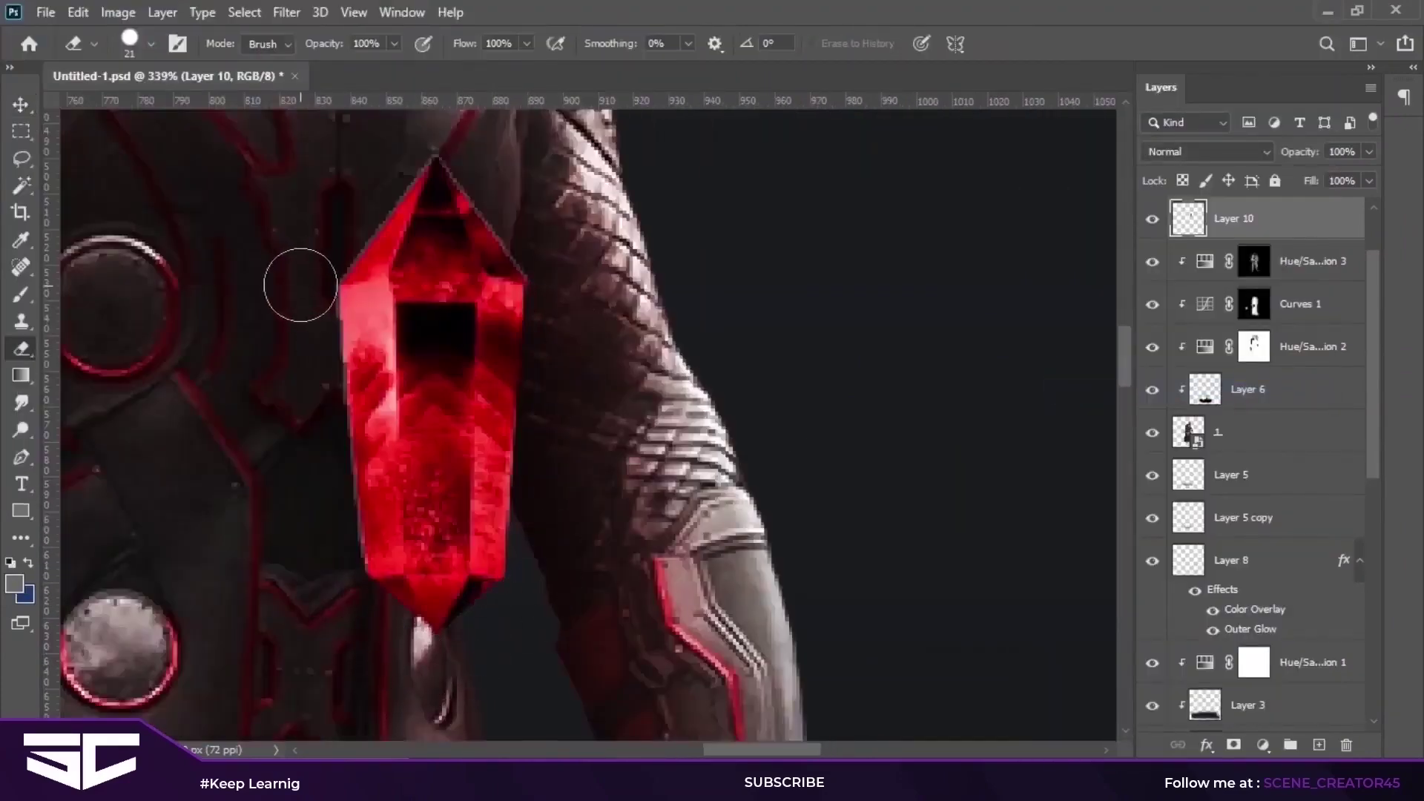
scroll(455, 199, up, 2)
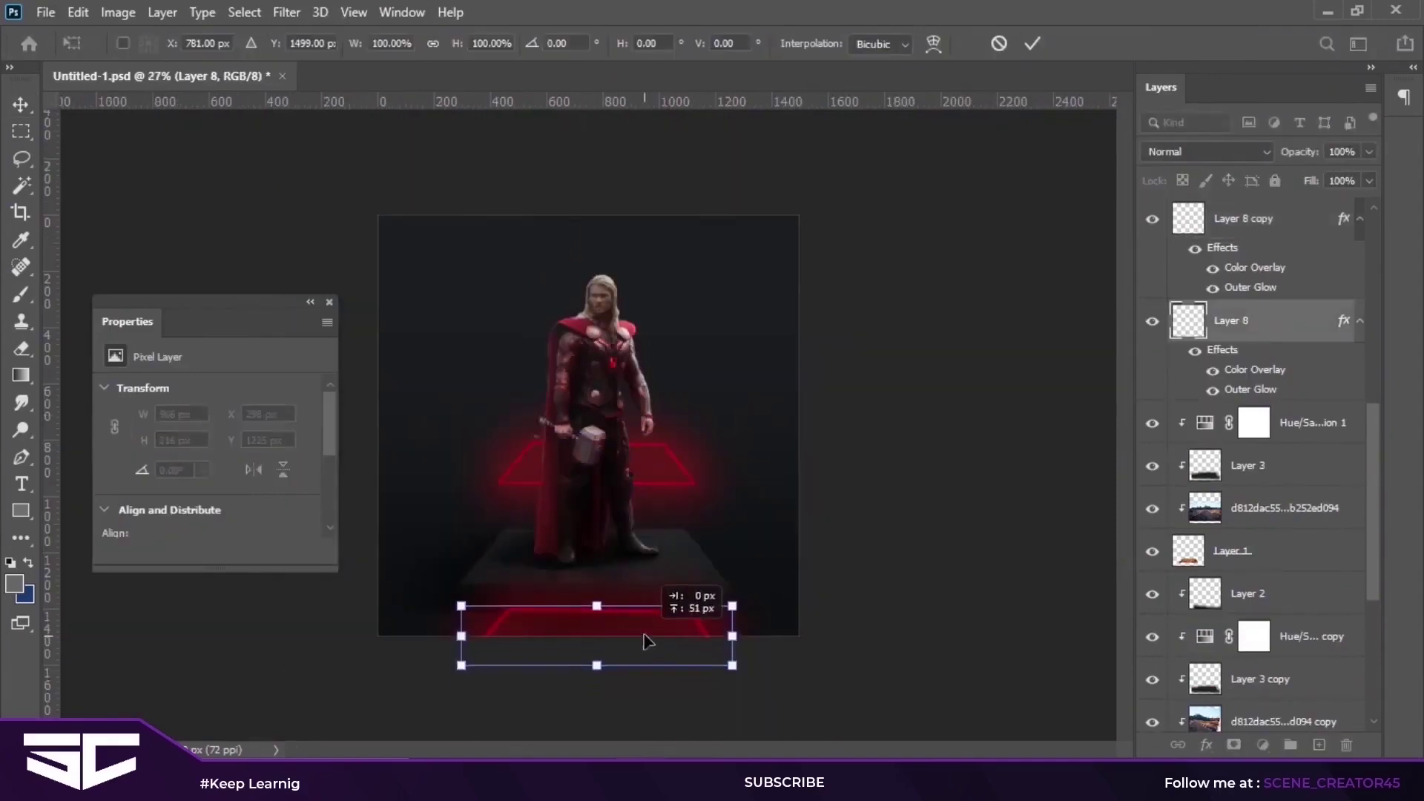
Step: Commit the moved glow outline and review Layer 8 copy's Outer Glow settings
key(Return)
scroll(645, 648, up, 3)
scroll(646, 648, down, 2)
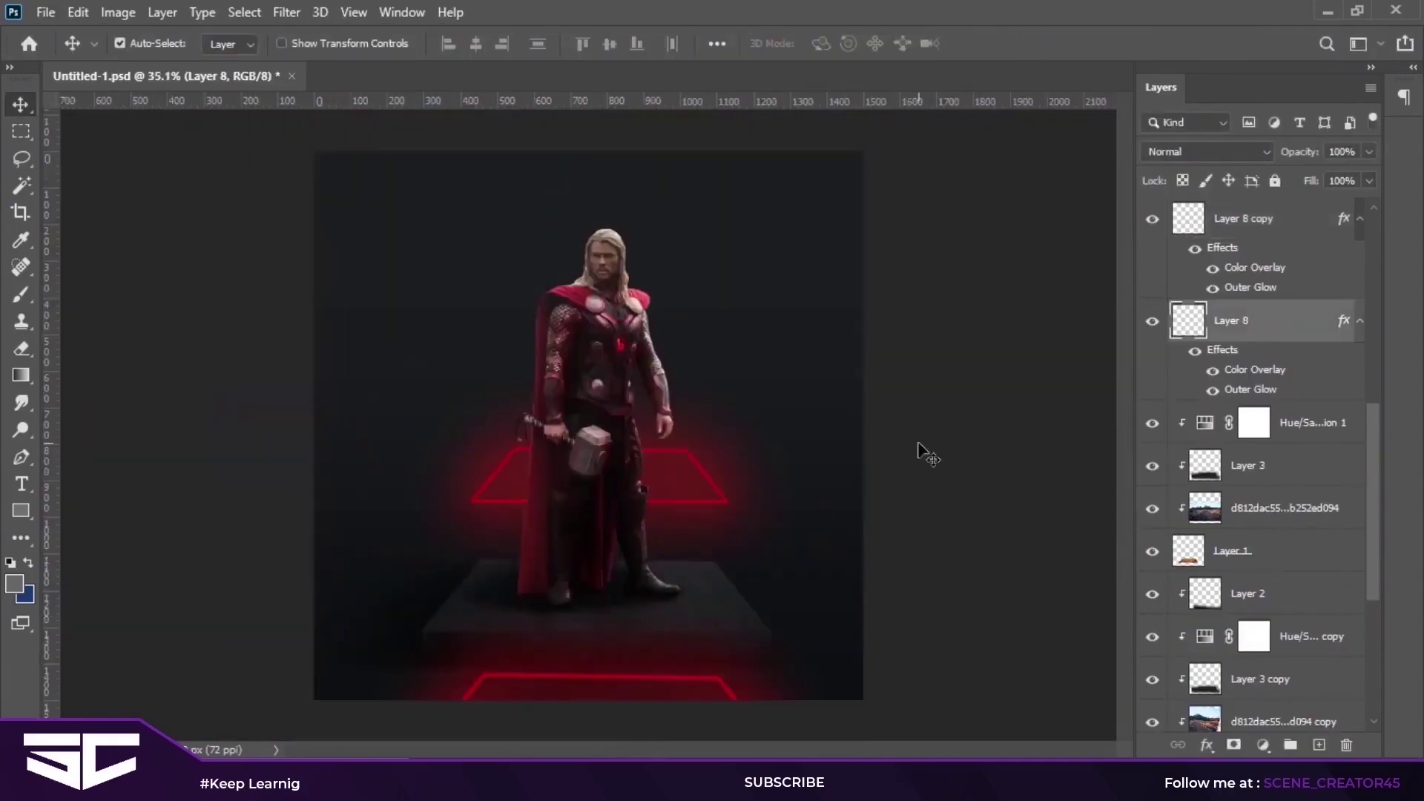
click(1254, 221)
double_click(1232, 289)
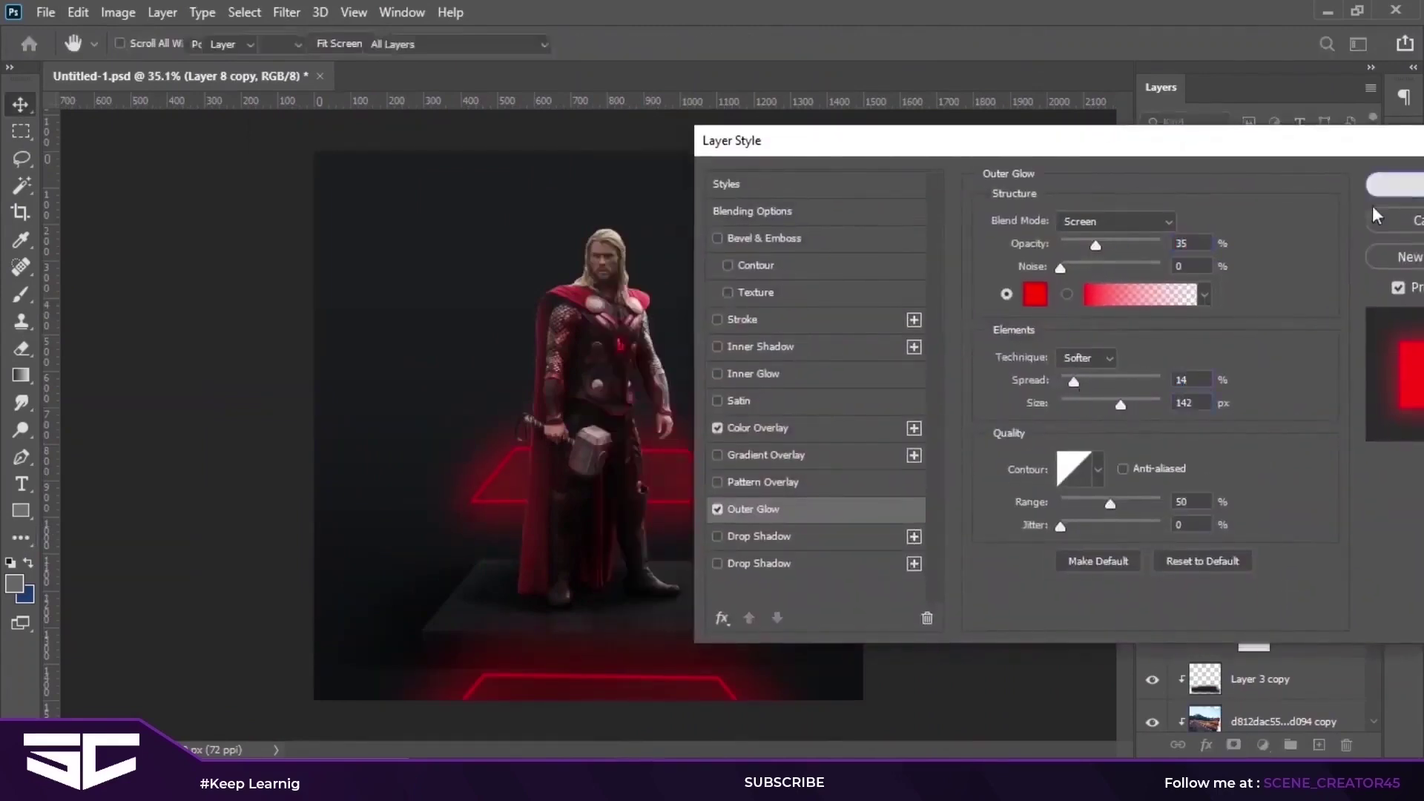
click(1398, 185)
Step: Duplicate the glow outline layer and transform the new copy
key(ctrl+j)
key(ctrl+t)
key(Return)
scroll(681, 422, up, 3)
key(ctrl+t)
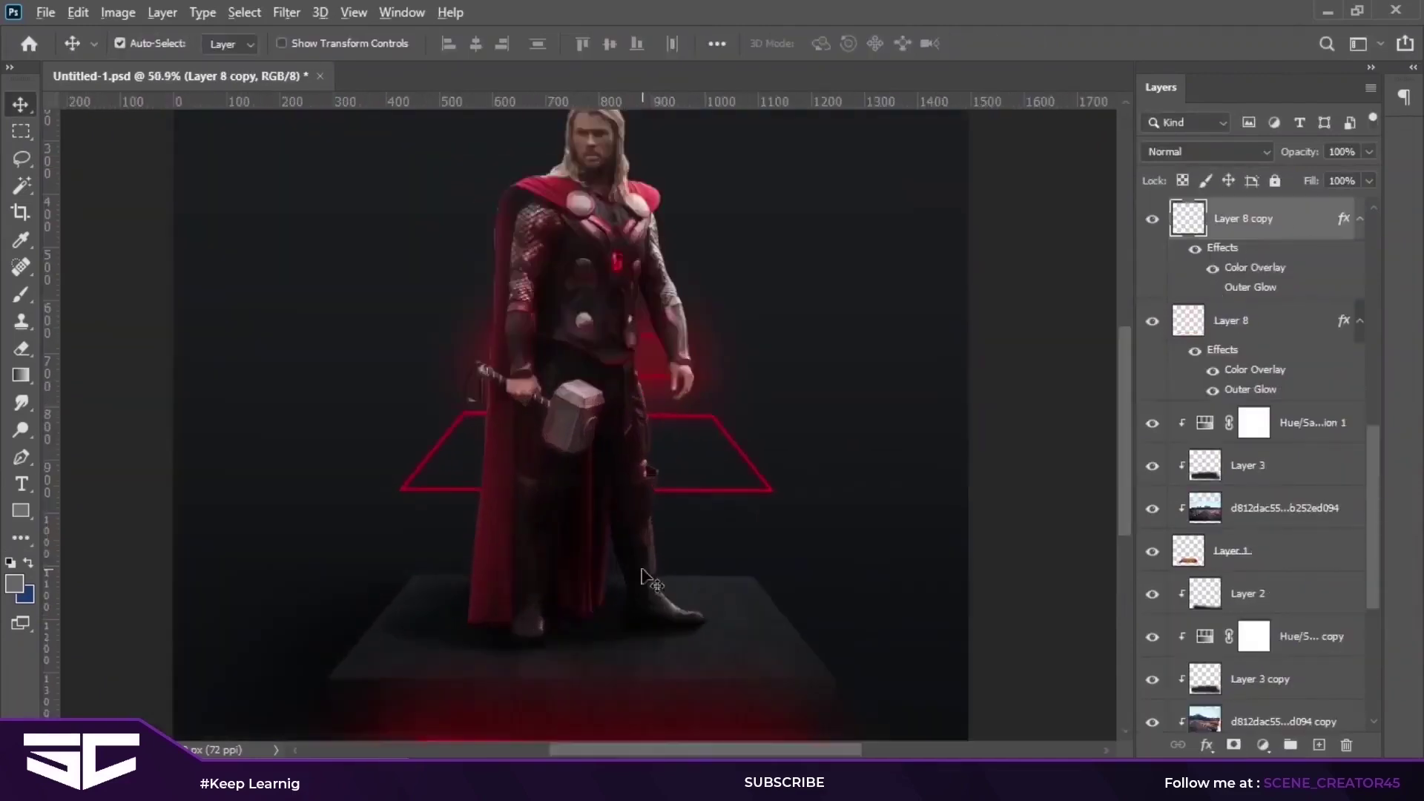
scroll(643, 571, down, 2)
Step: Enable Layer 8 copy's Outer Glow and lower its Size to 79px
click(1212, 288)
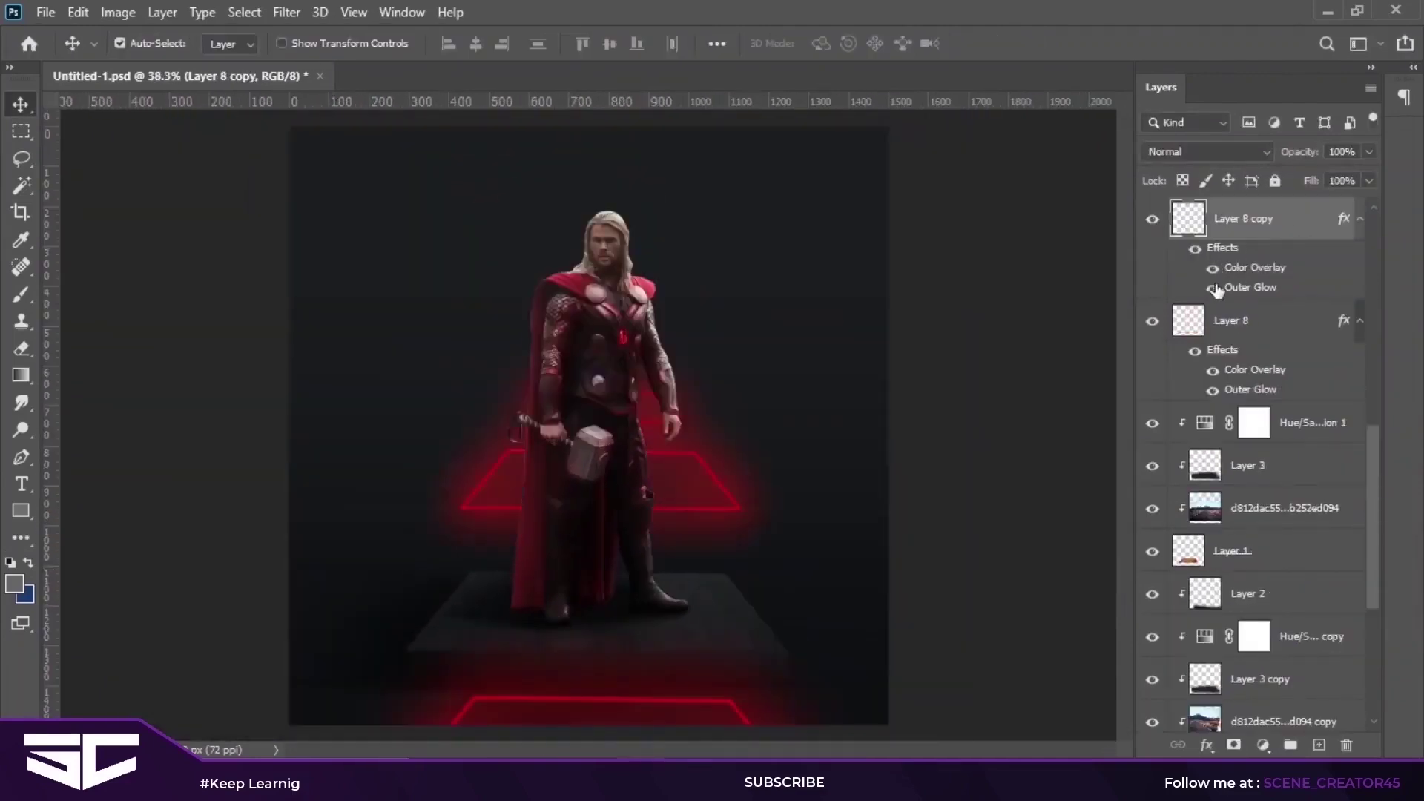
double_click(1250, 287)
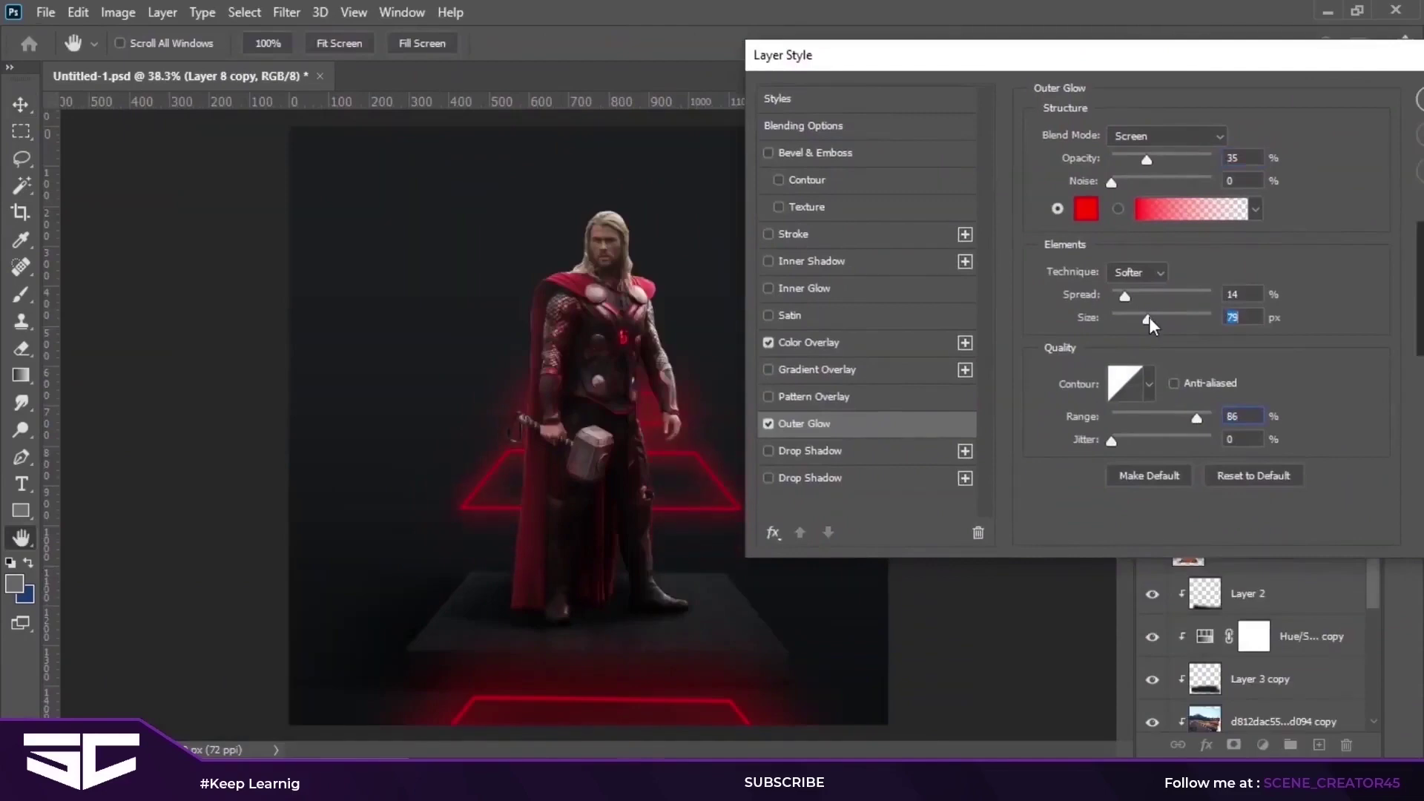
drag(1215, 59, 858, 89)
click(1171, 131)
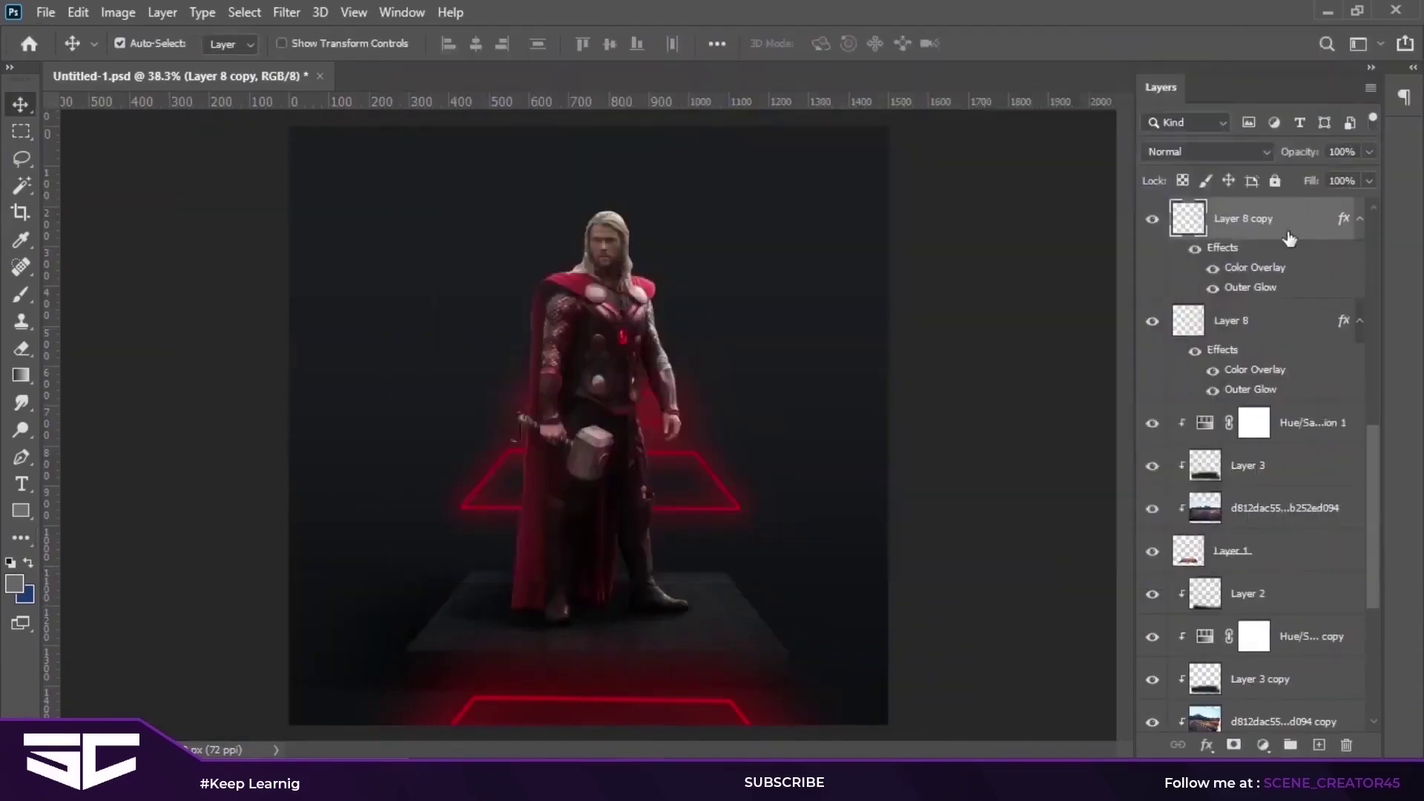
click(1152, 320)
scroll(1246, 330, up, 3)
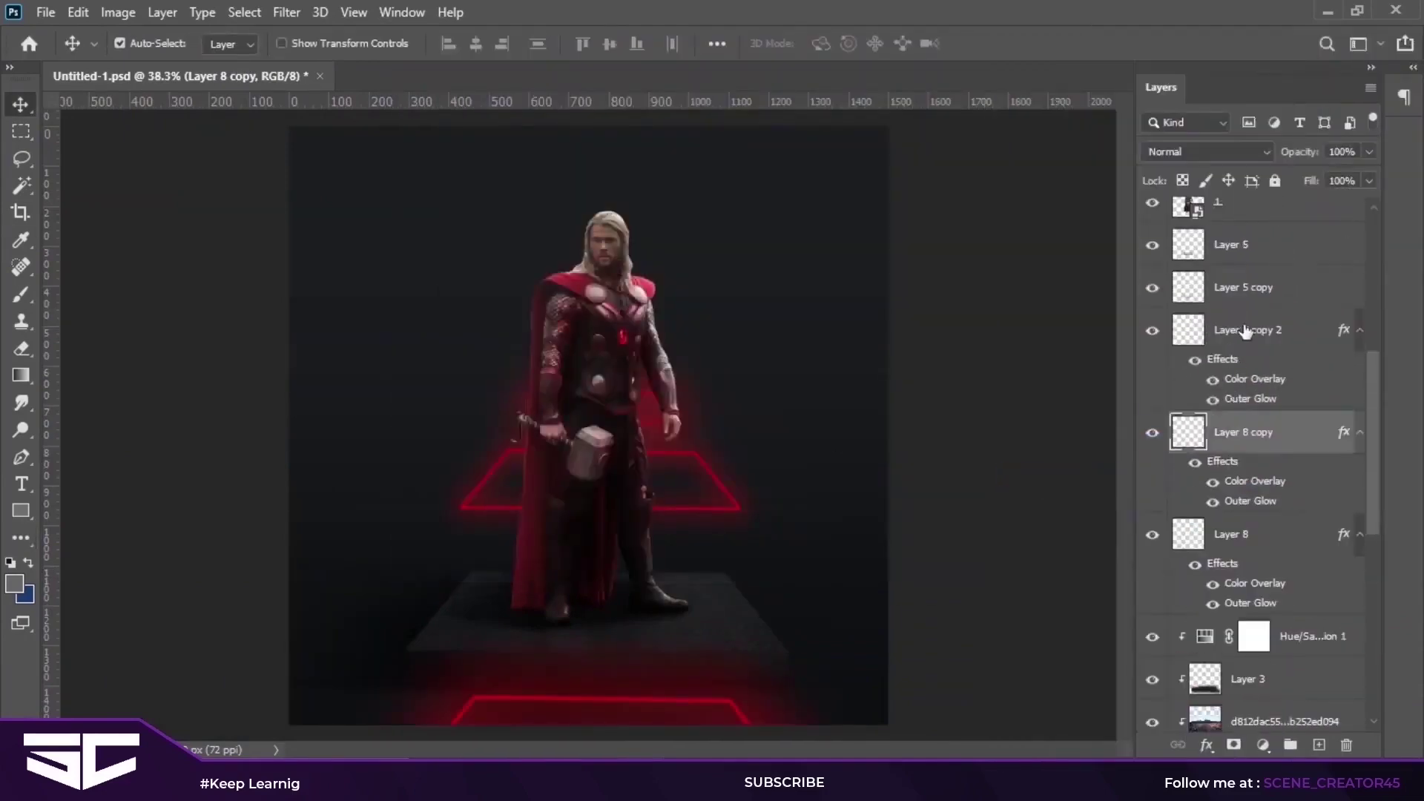
Step: Paste the glow style onto Layer 8 copy 2 and move the paint-explosion image to the top
click(1245, 330)
right_click(1208, 330)
click(1033, 494)
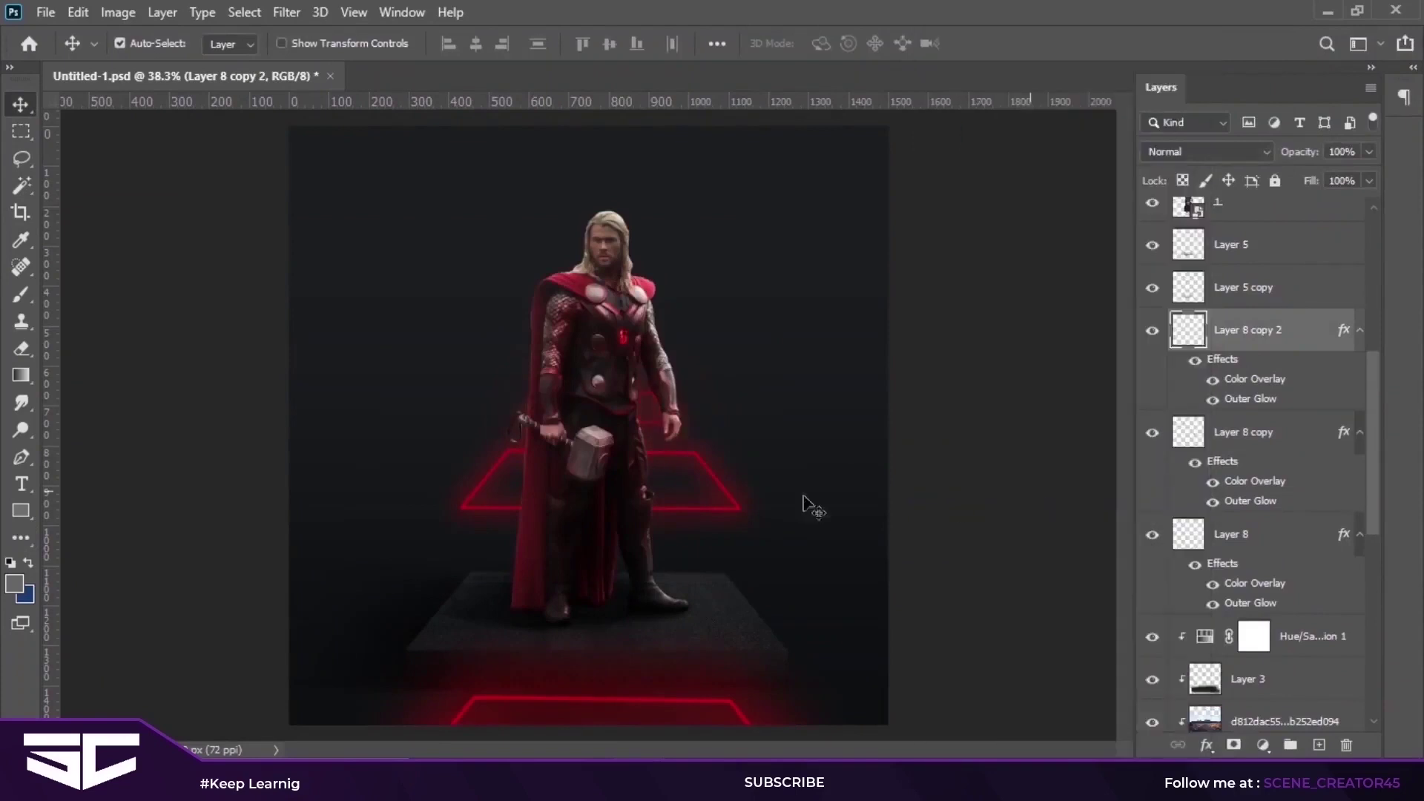
drag(658, 608, 667, 382)
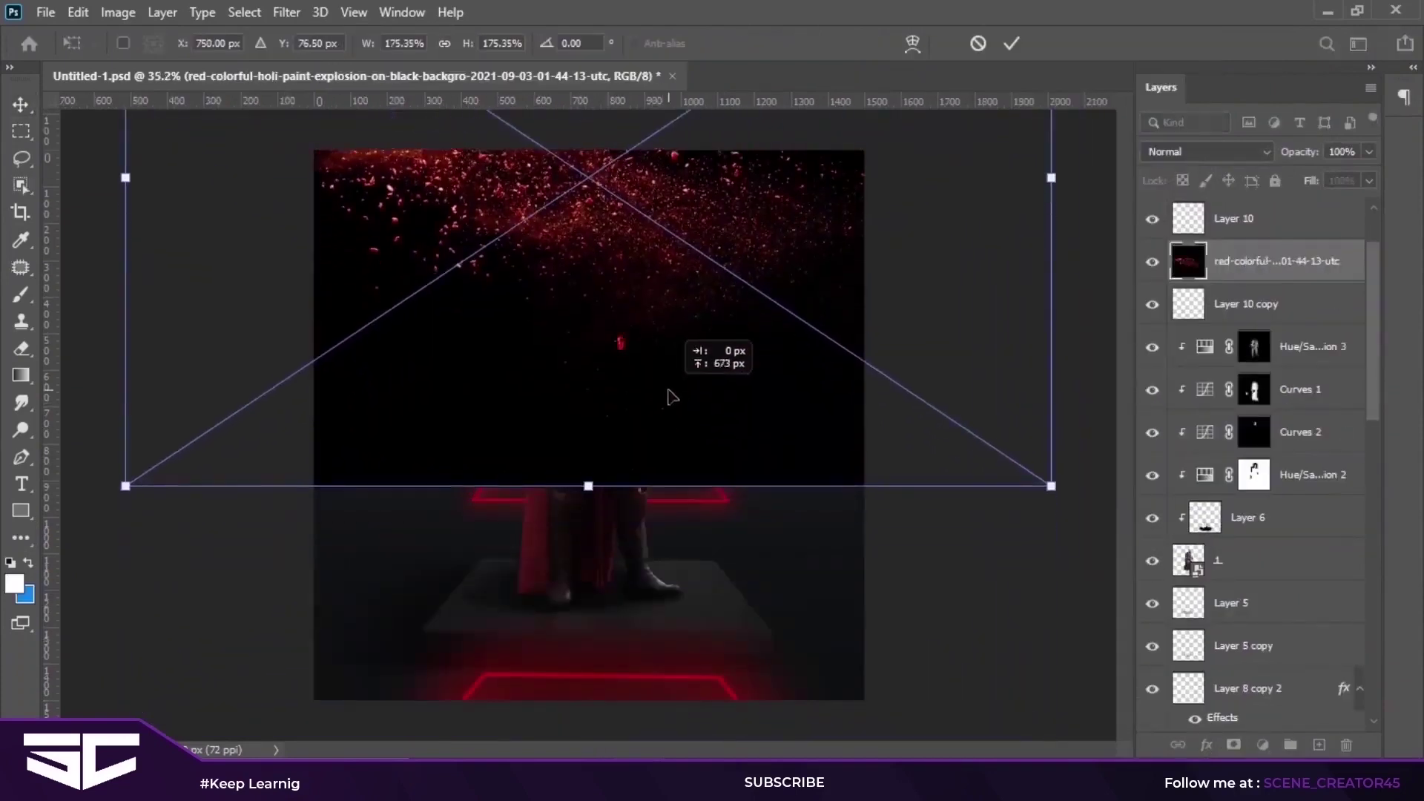
Step: Blend the explosion in Screen mode, send it to the back, and place a copy at bottom left
click(1225, 151)
click(1186, 340)
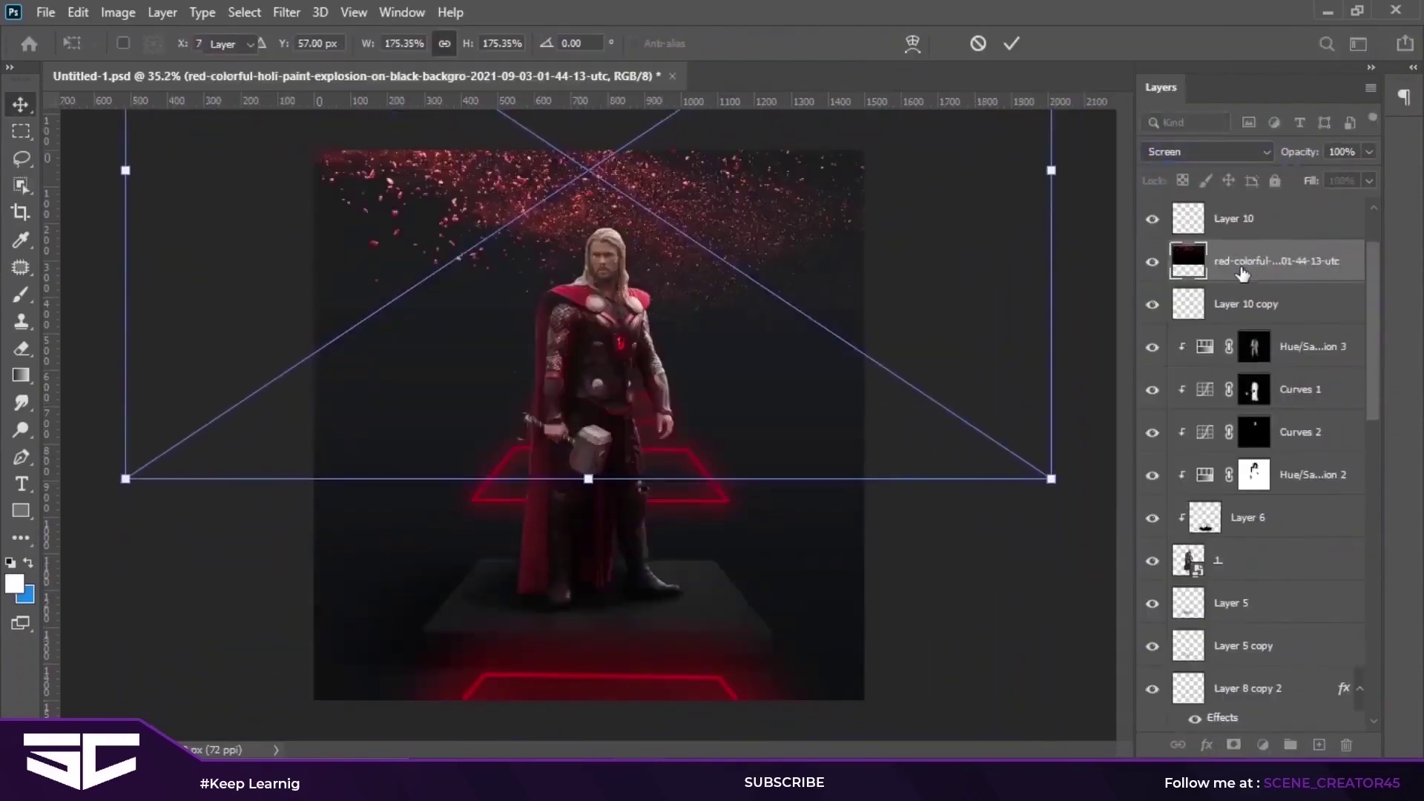
key(ctrl+shift+bracketleft)
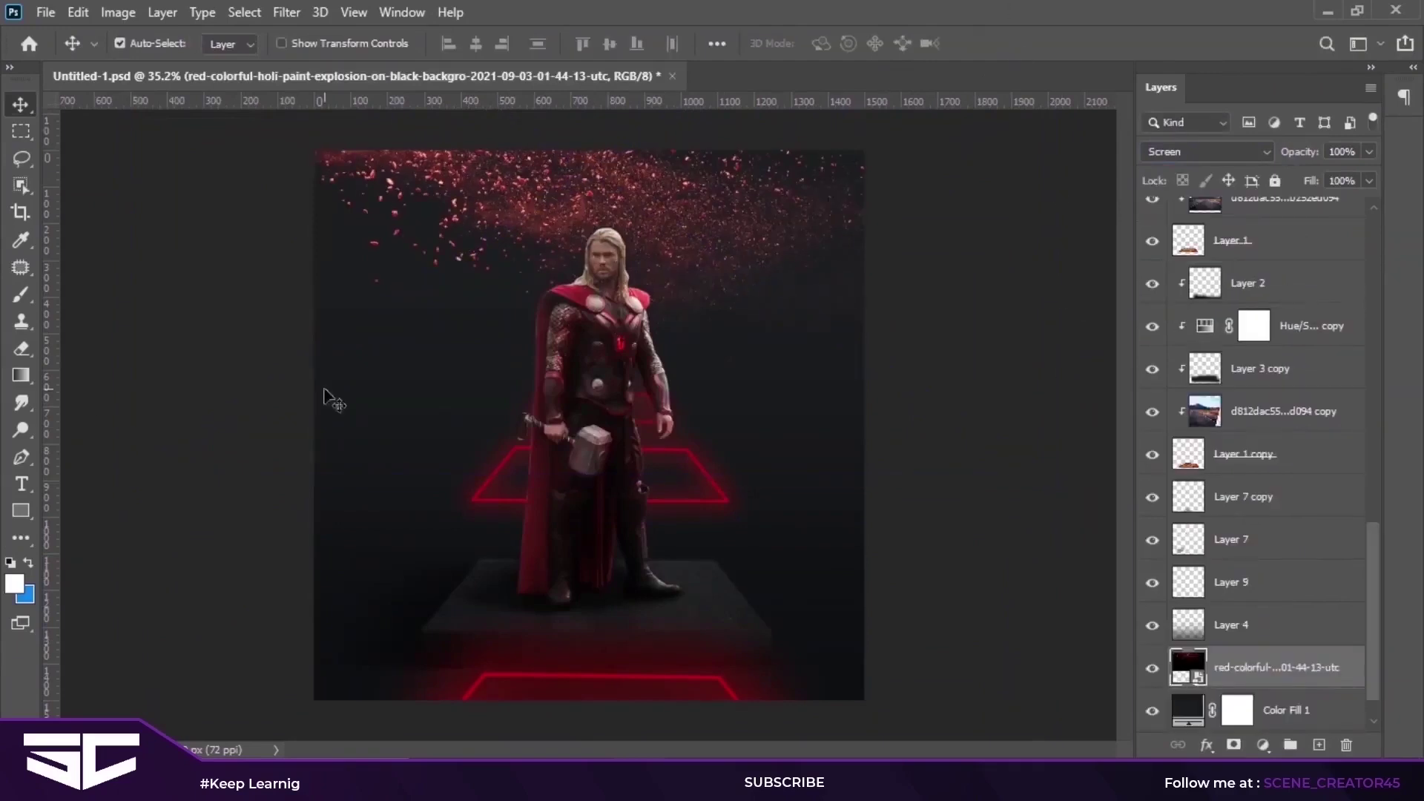
drag(612, 195, 330, 579)
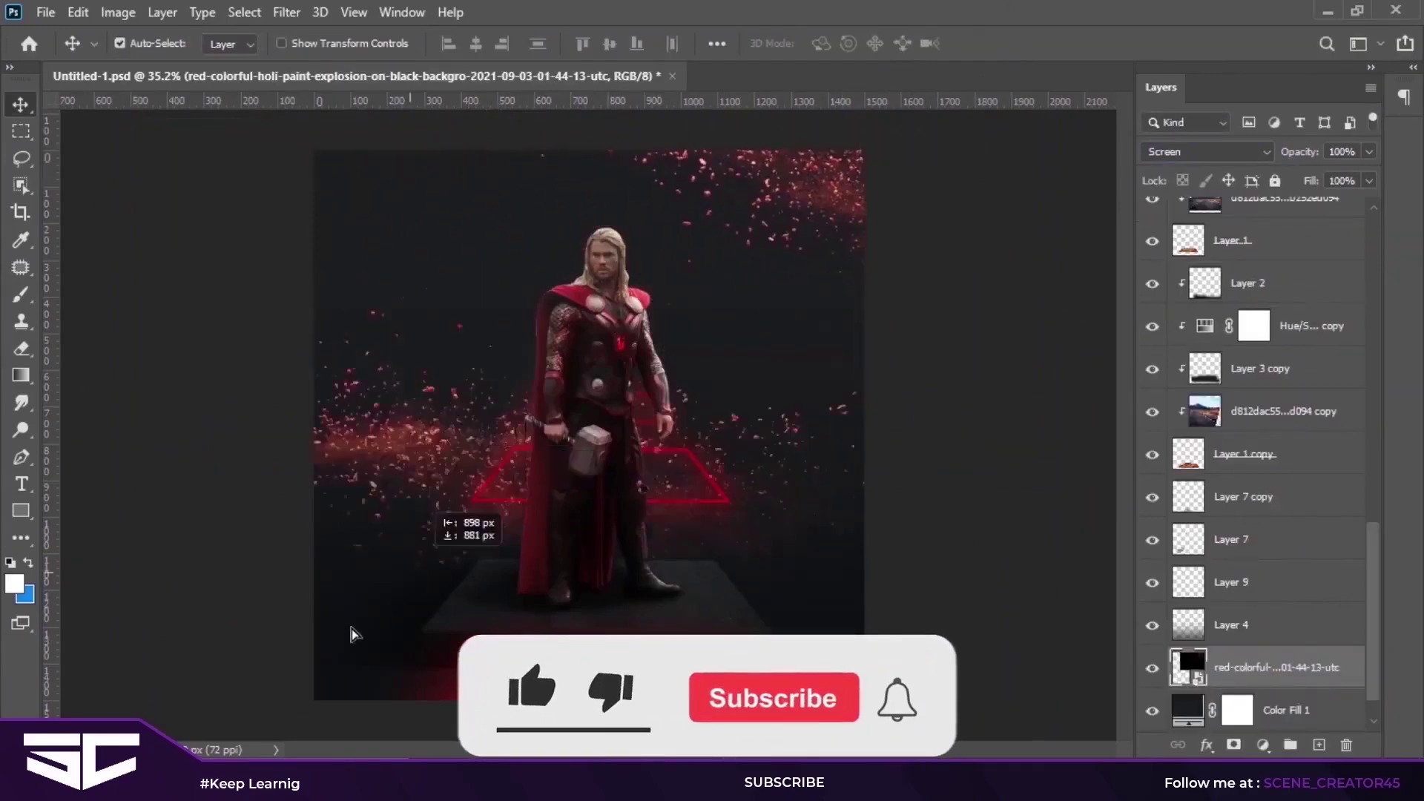
click(331, 578)
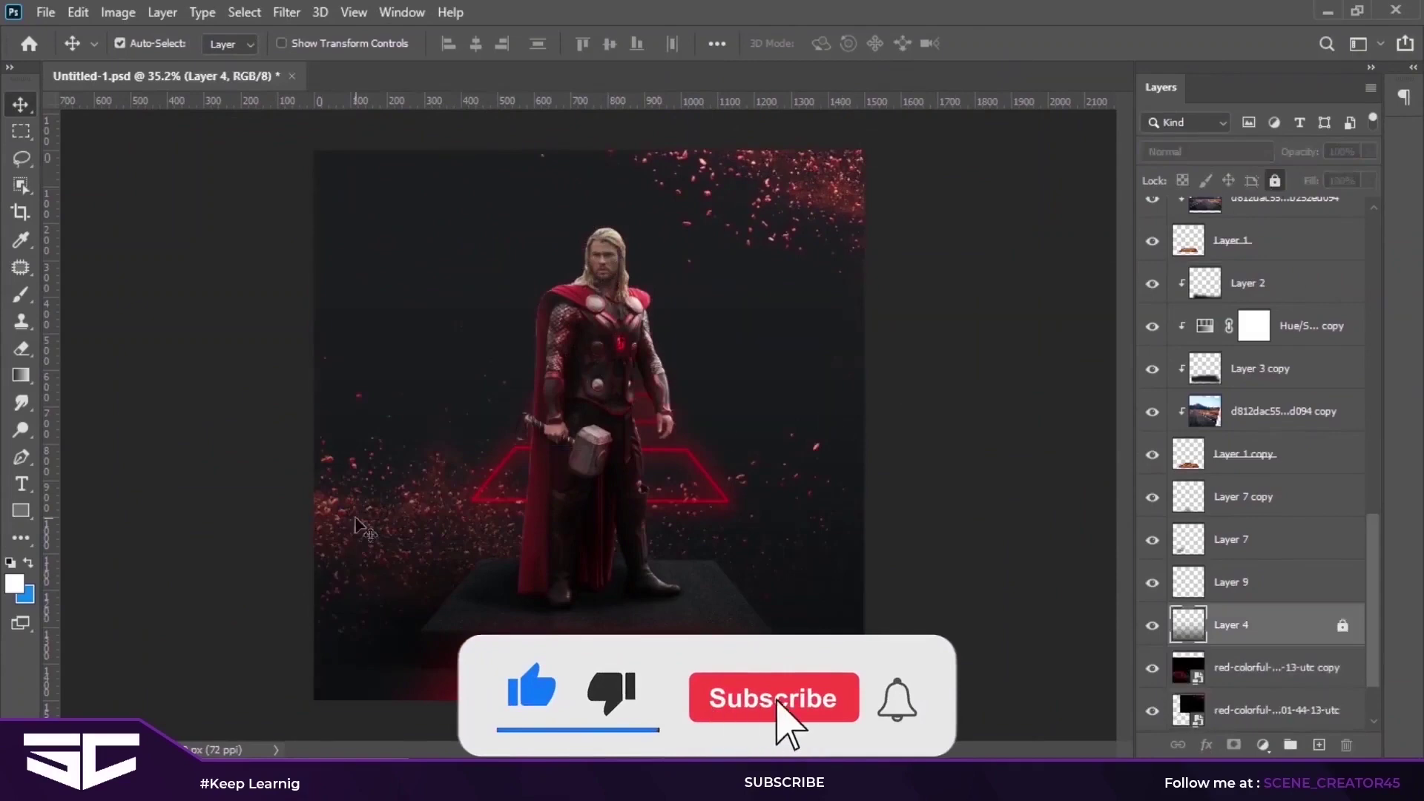
drag(319, 558, 419, 708)
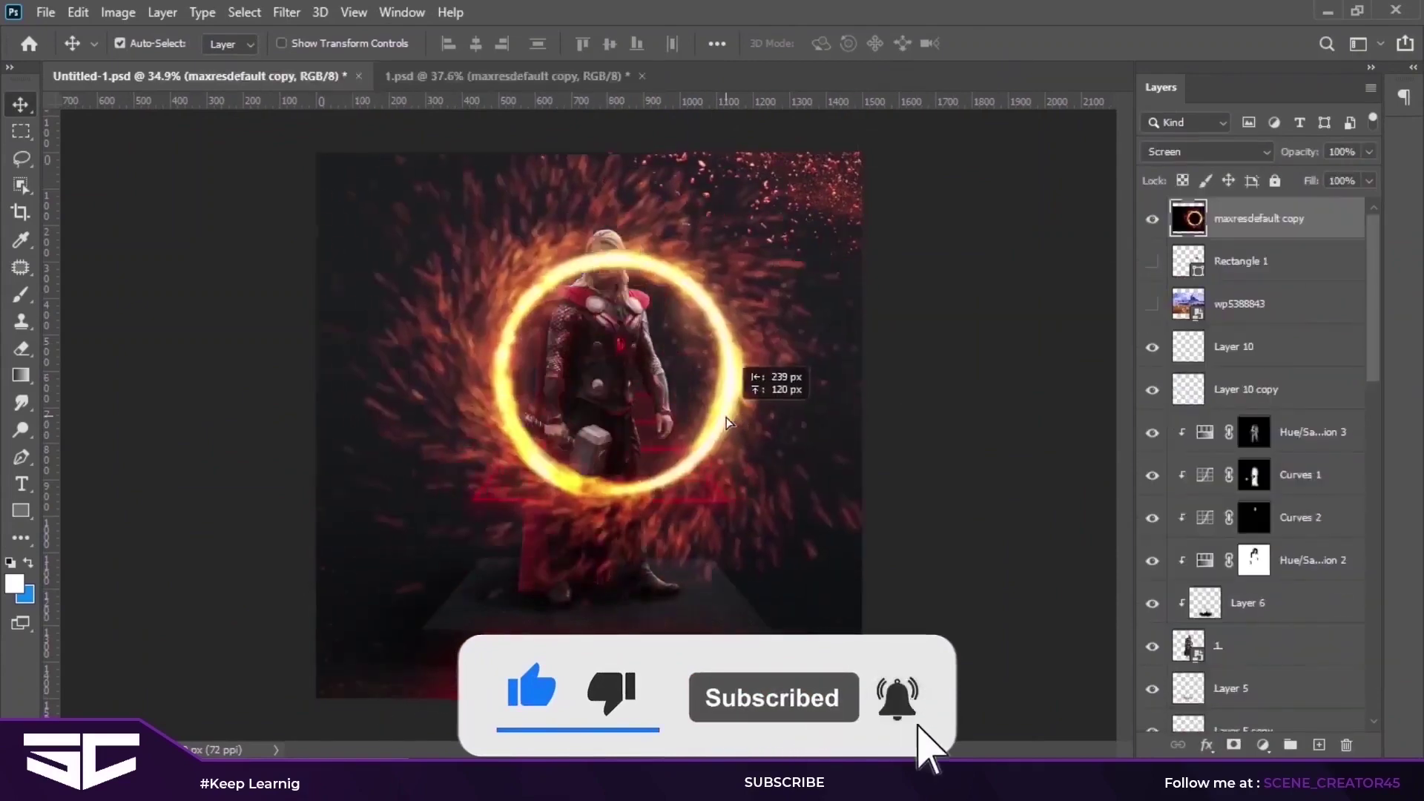
Step: Move the fire ring up and enlarge it, centred behind Thor
mouse_move(705, 388)
mouse_down()
mouse_move(735, 341)
mouse_move(723, 358)
mouse_up()
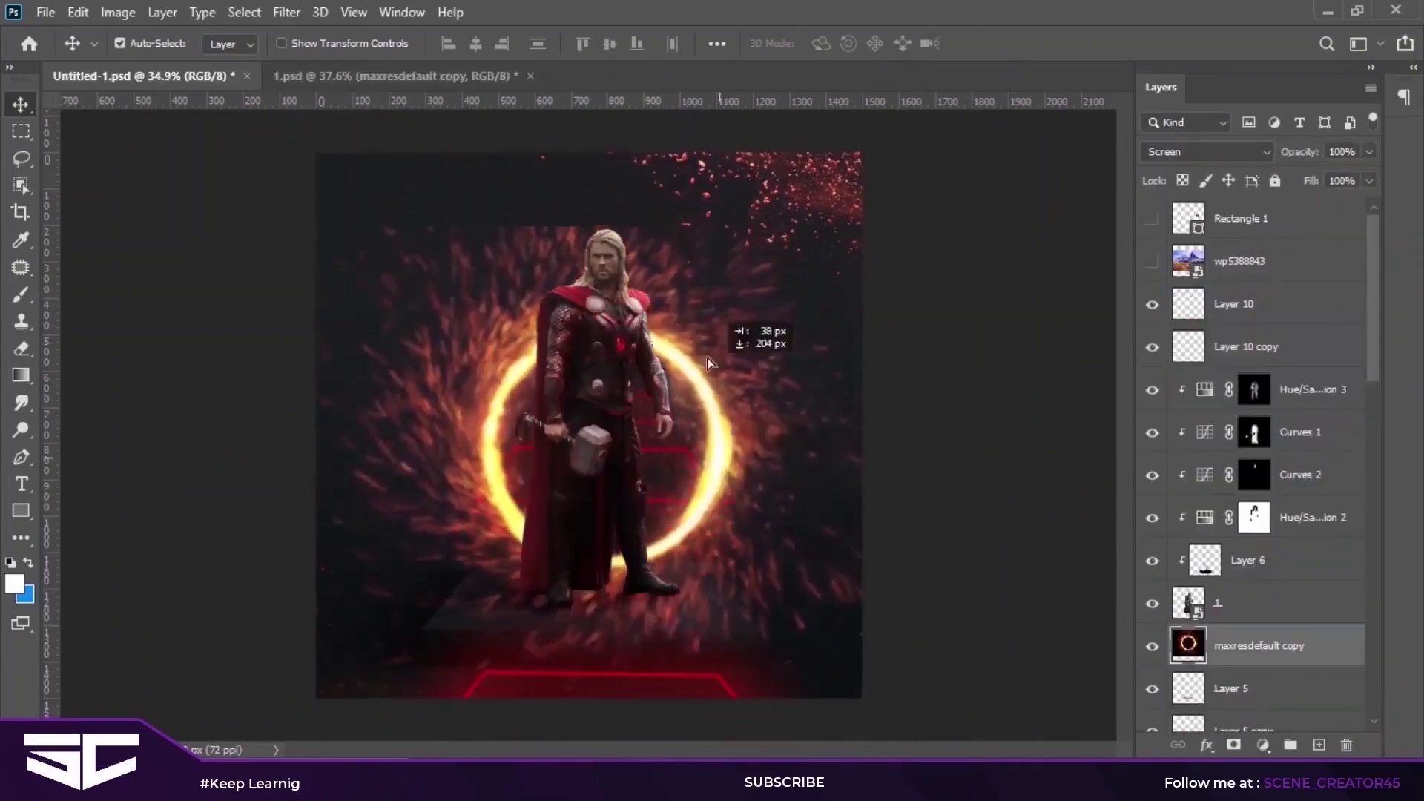
key(ctrl+t)
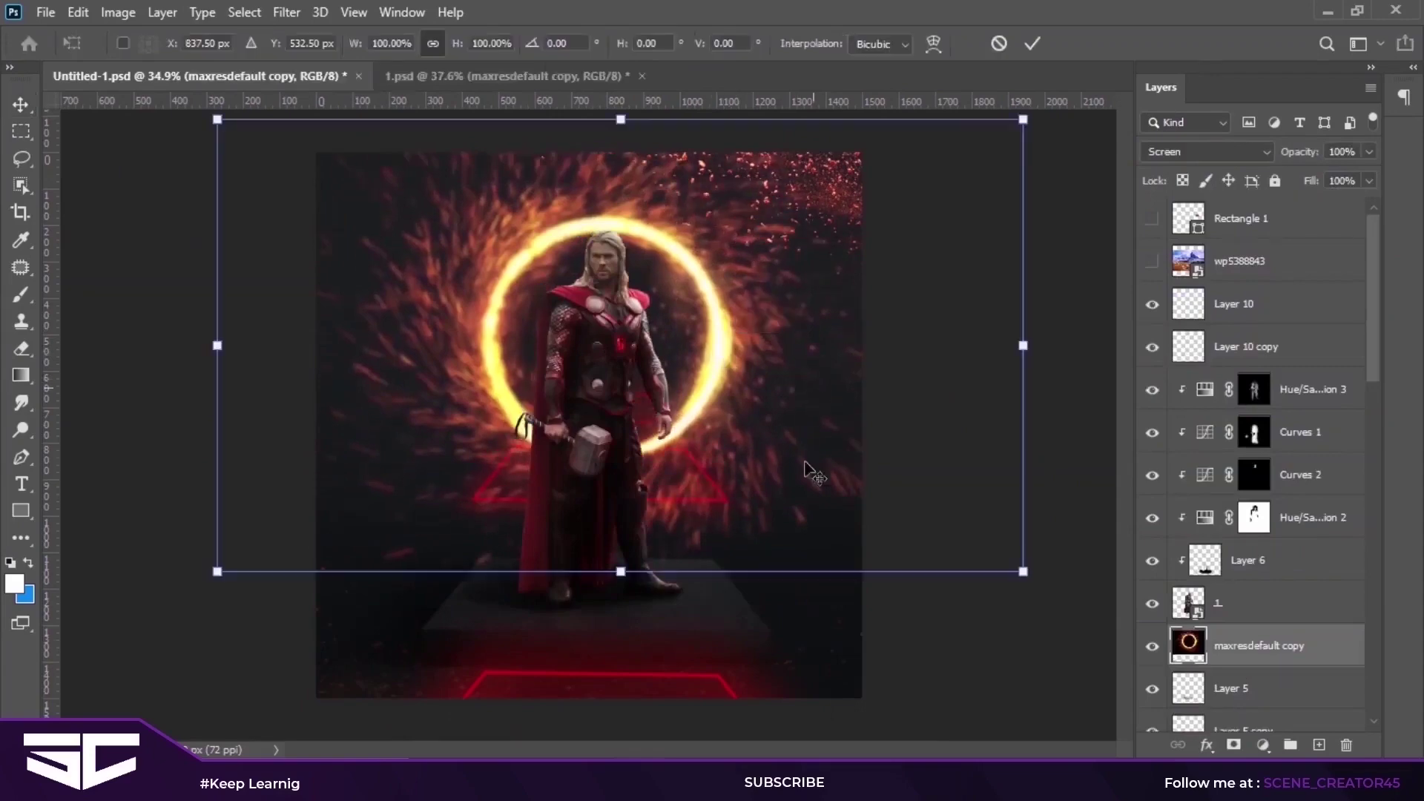
drag(1030, 309, 1138, 312)
drag(941, 397, 941, 410)
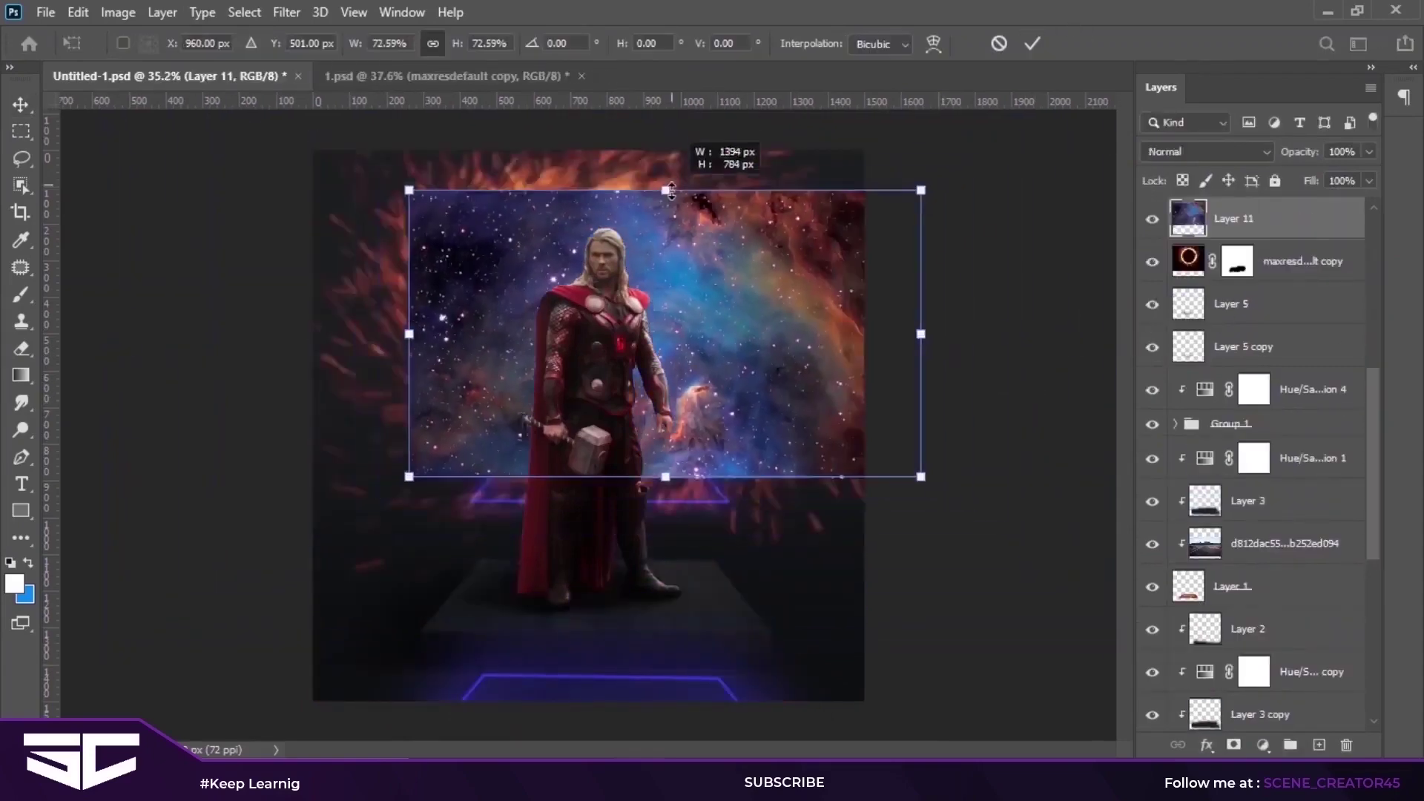
Step: Fit the nebula below the fire ring and shrink it to about 94%
drag(671, 191, 671, 182)
click(1032, 43)
drag(1233, 219, 1246, 281)
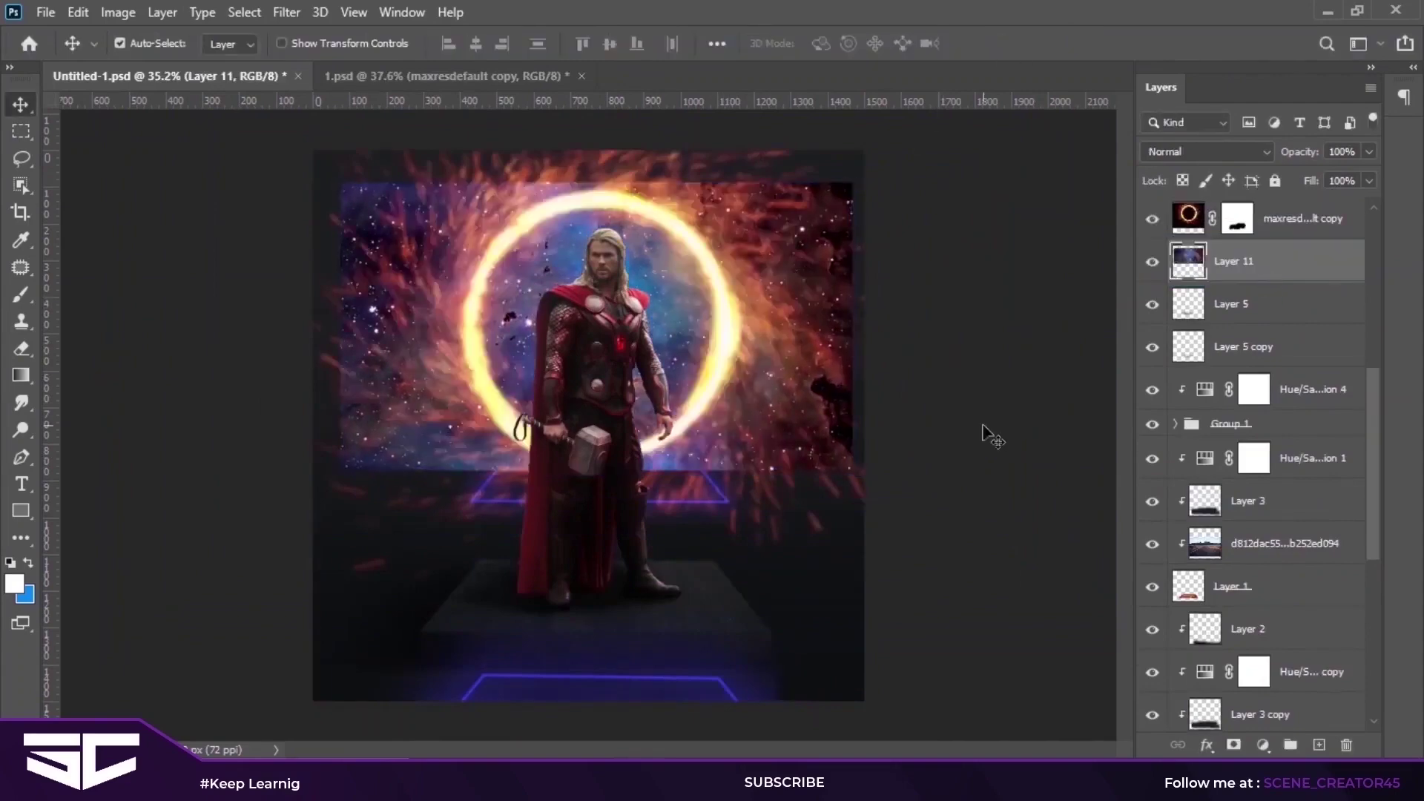
key(ctrl+t)
drag(858, 182, 838, 190)
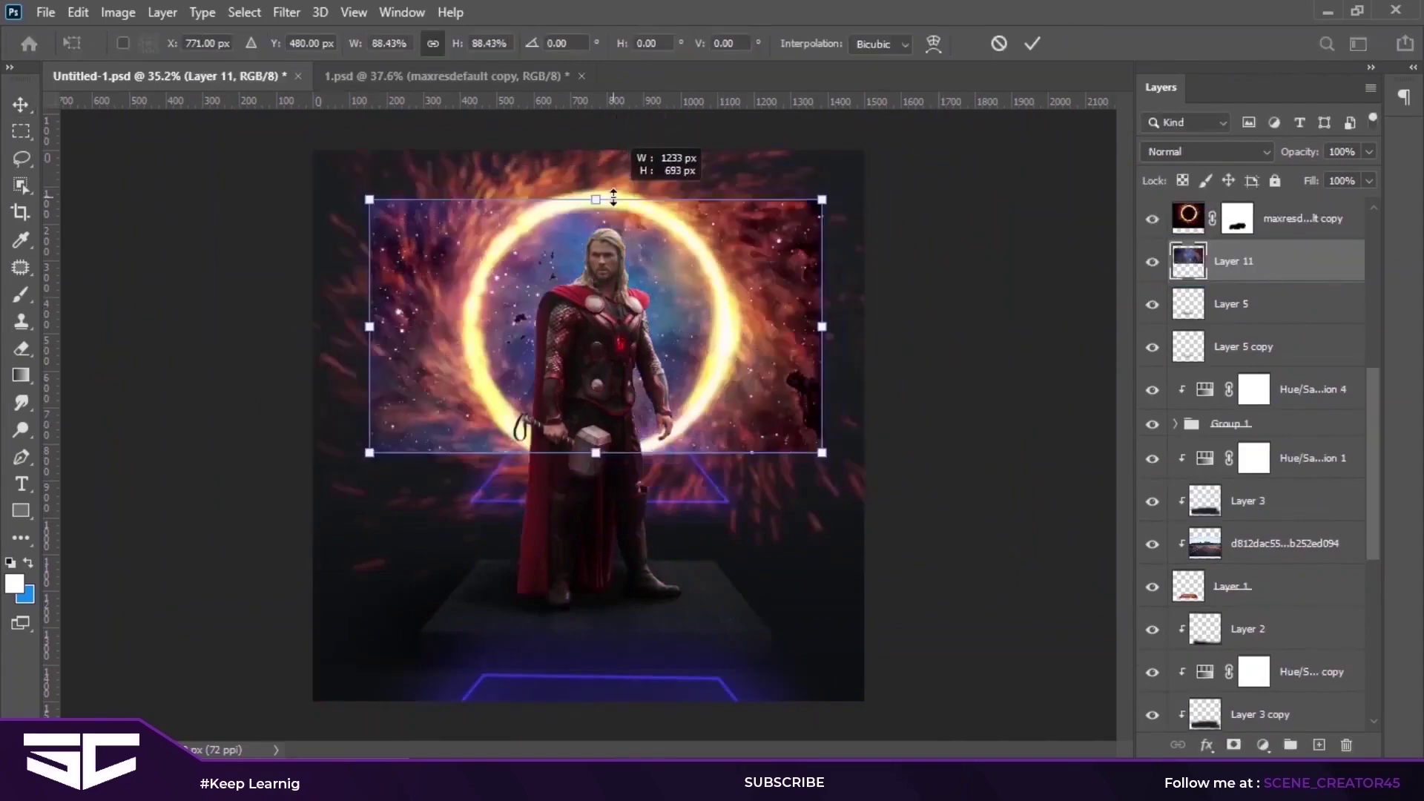
click(1032, 43)
scroll(774, 410, up, 3)
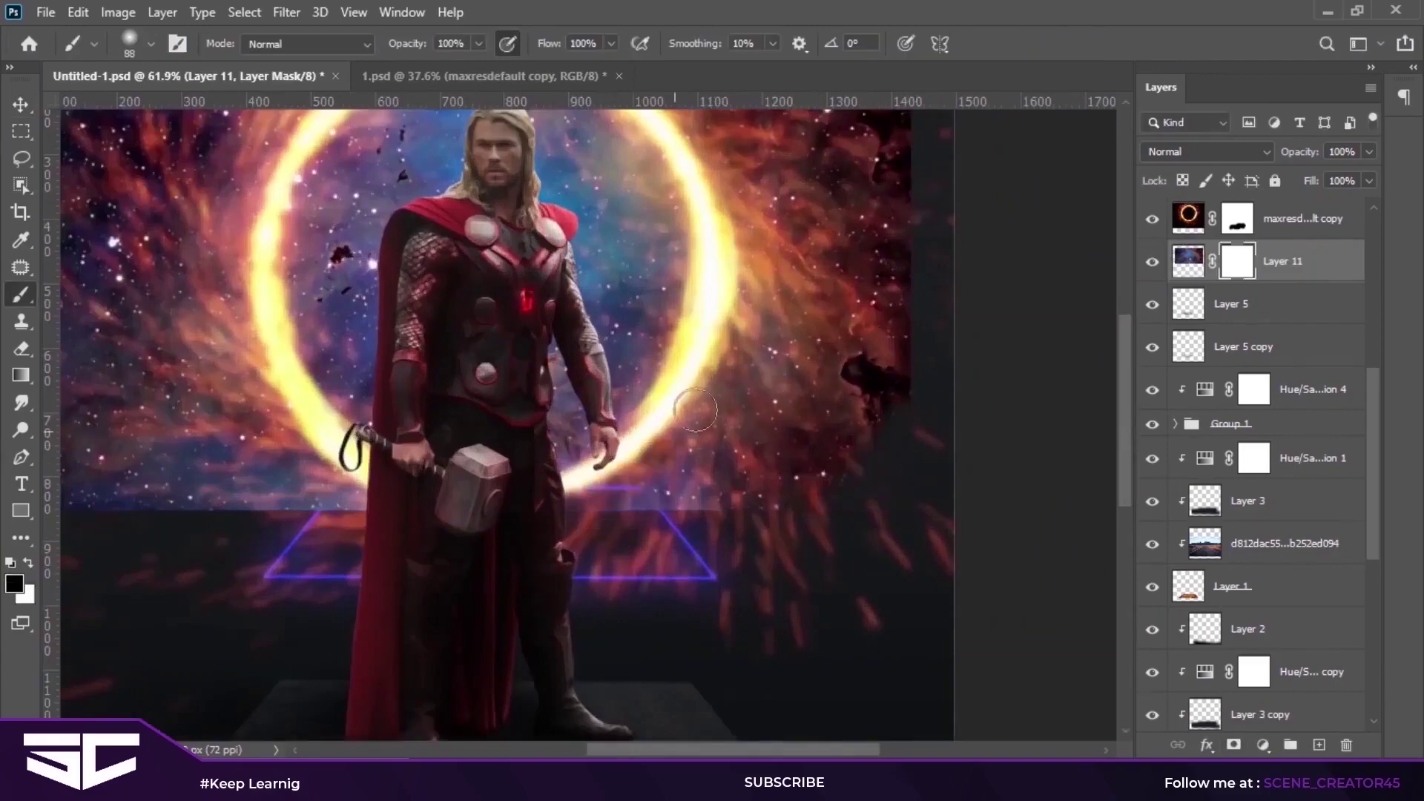
Step: Paint black on Layer 11's mask with a 146px brush to hide the galaxy's right edge
right_click(759, 379)
drag(831, 463, 841, 463)
key(Return)
drag(816, 297, 788, 540)
mouse_move(854, 367)
mouse_down()
mouse_move(854, 574)
mouse_move(838, 609)
mouse_up()
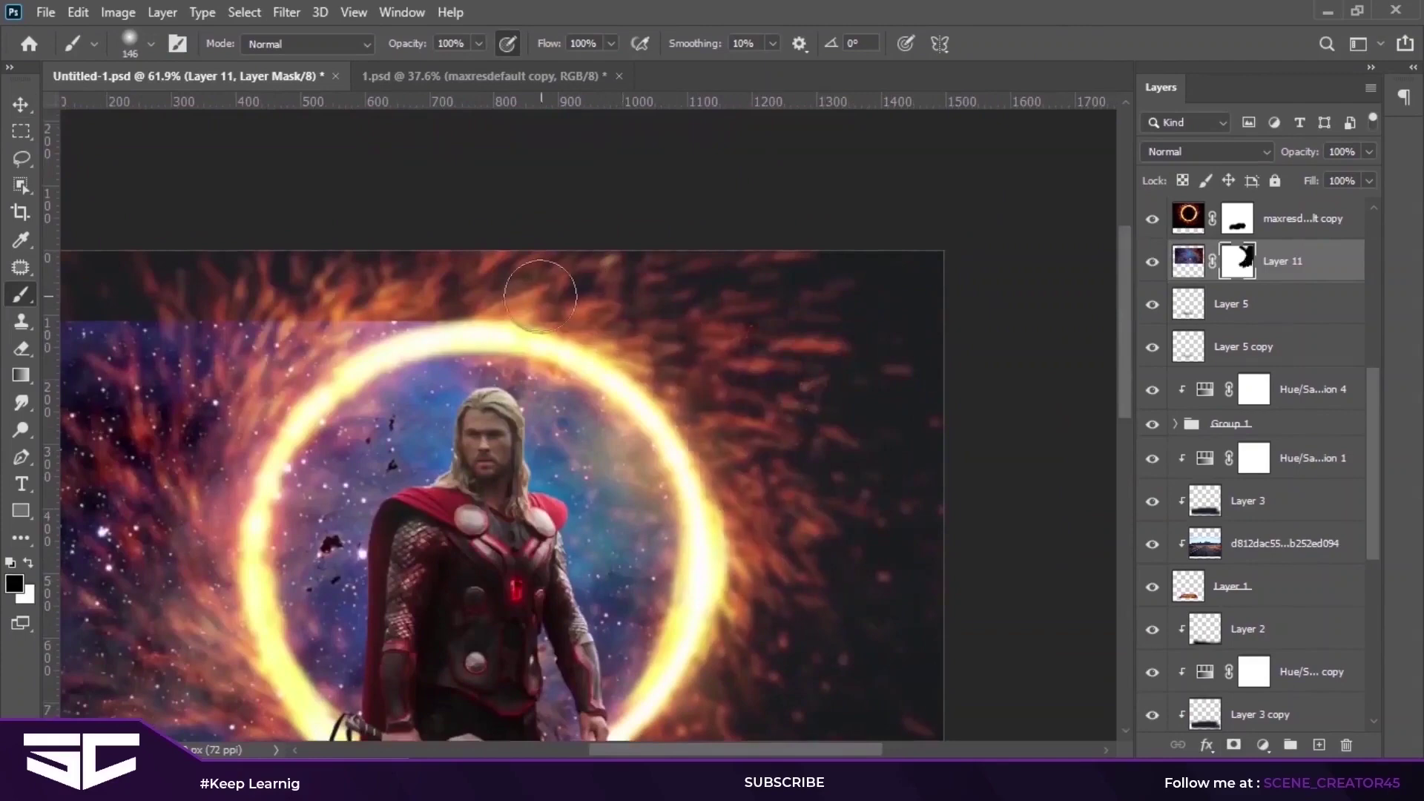
Step: Mask out the galaxy near the top and down the left side
drag(540, 296, 783, 208)
drag(705, 424, 934, 662)
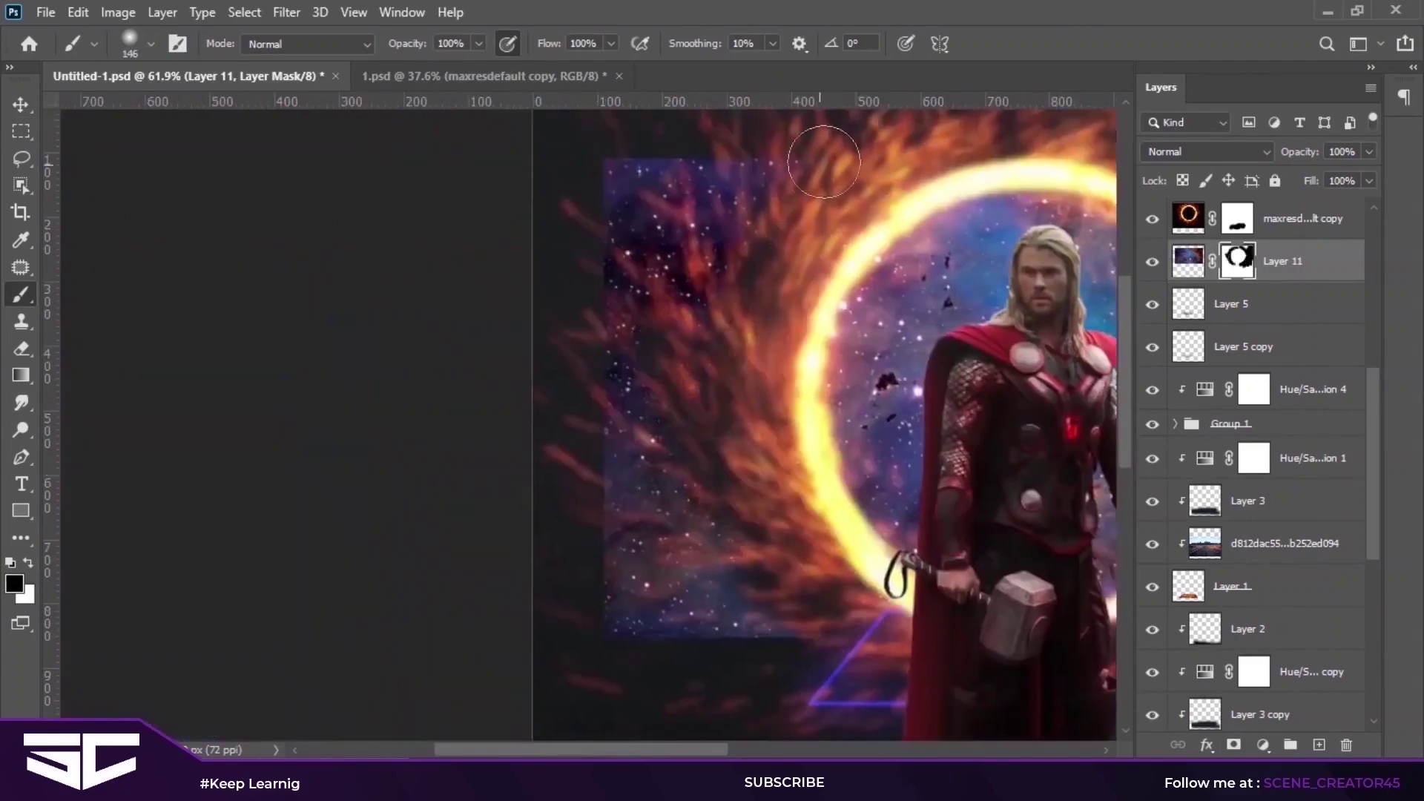
drag(652, 252, 642, 628)
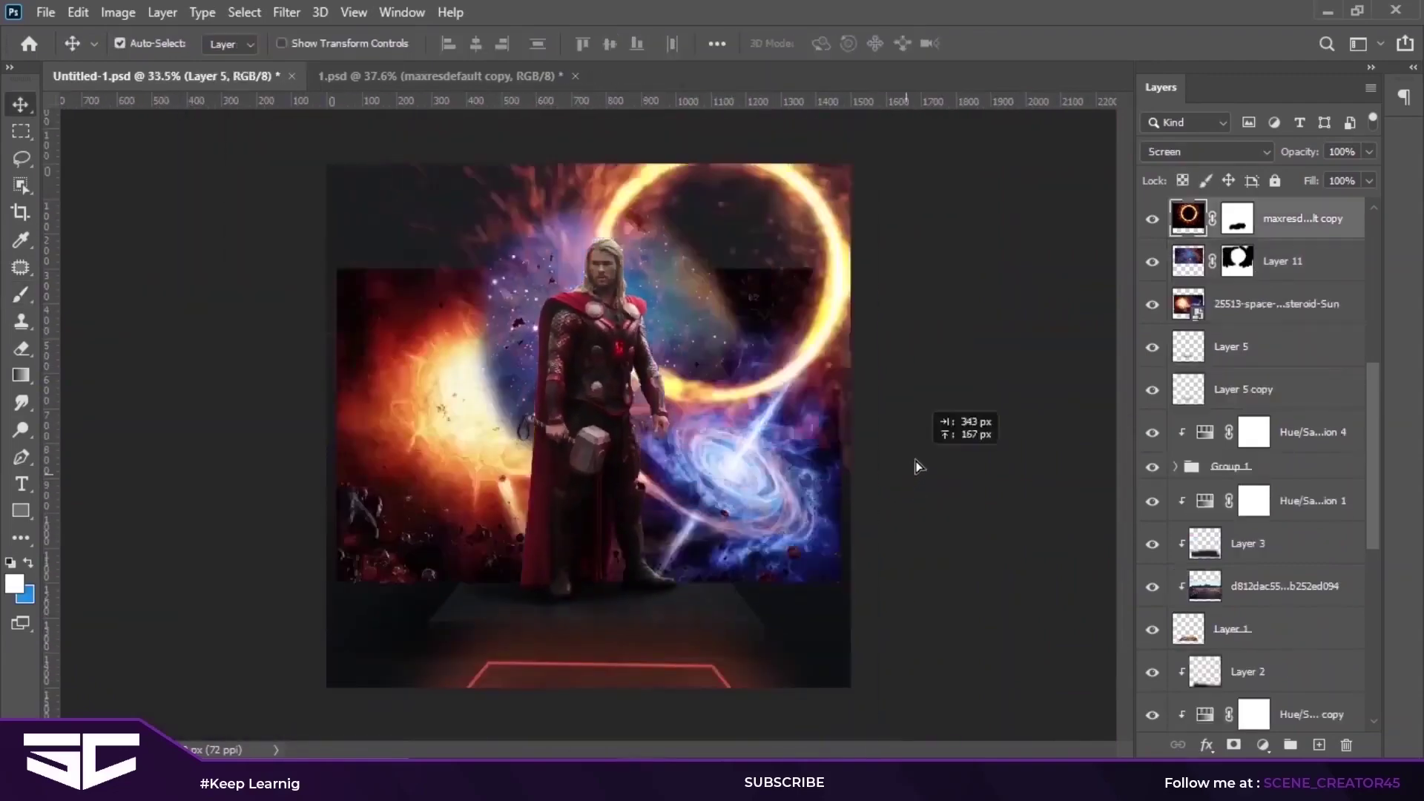
Step: Lock the two top layers and scale the quasar space image to about 209% to fill the backdrop
shift+click(1287, 268)
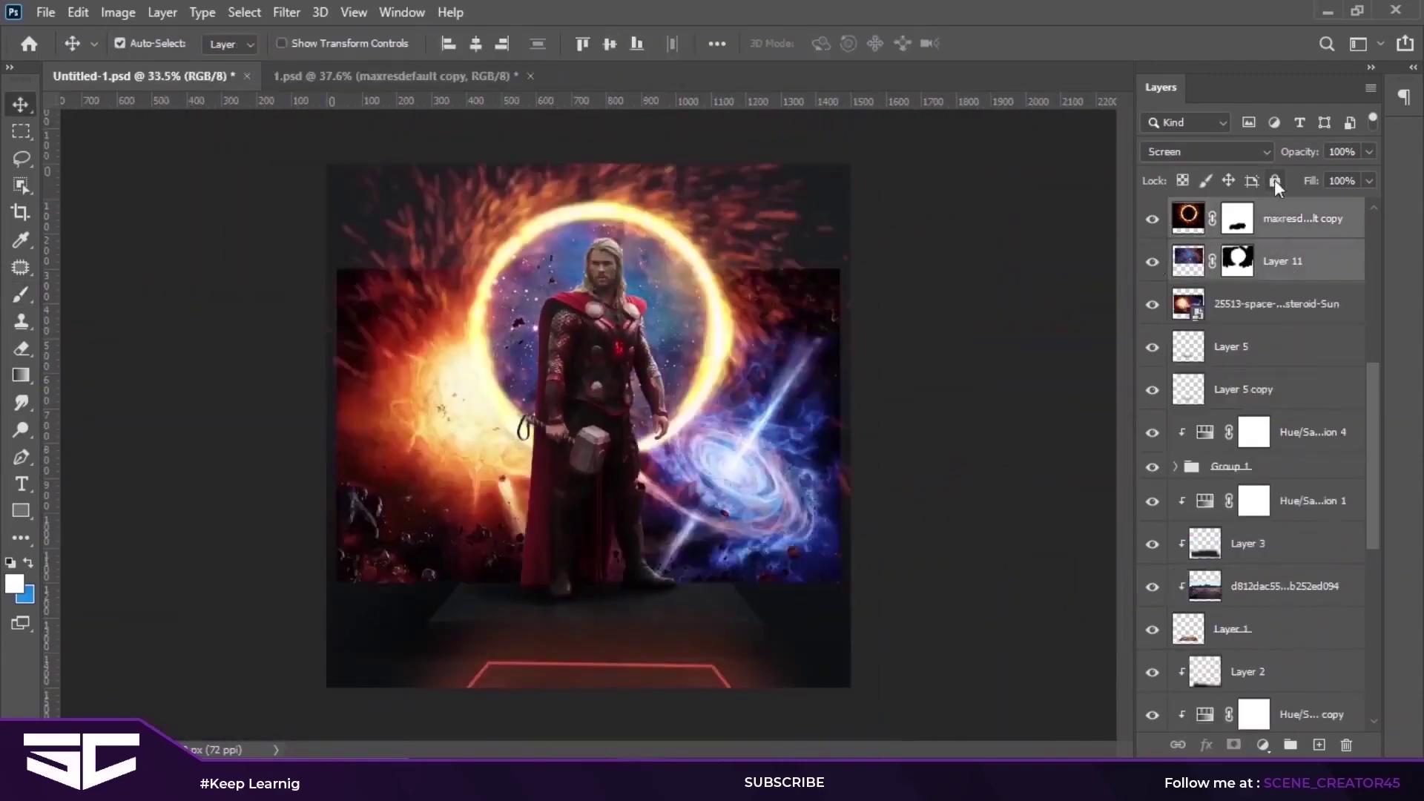
click(1274, 181)
click(1275, 304)
key(ctrl+t)
drag(858, 270, 1039, 461)
mouse_move(846, 457)
mouse_down()
mouse_move(883, 508)
mouse_move(393, 408)
mouse_up()
drag(814, 181, 874, 181)
mouse_move(845, 282)
mouse_down()
mouse_move(838, 269)
mouse_move(853, 304)
mouse_up()
key(Return)
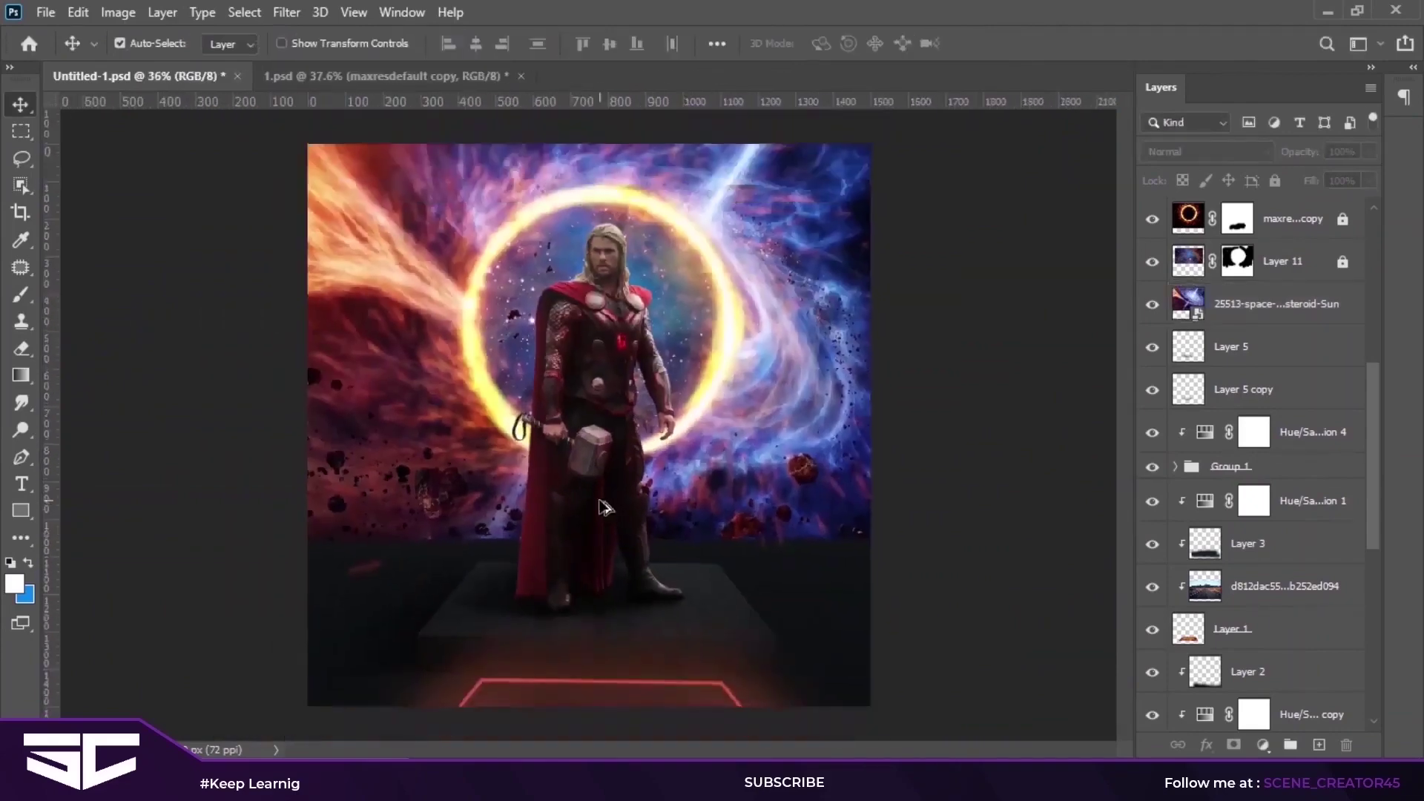
Step: Set up a 385 px soft brush for masking the space image
scroll(583, 432, up, 2)
right_click(434, 461)
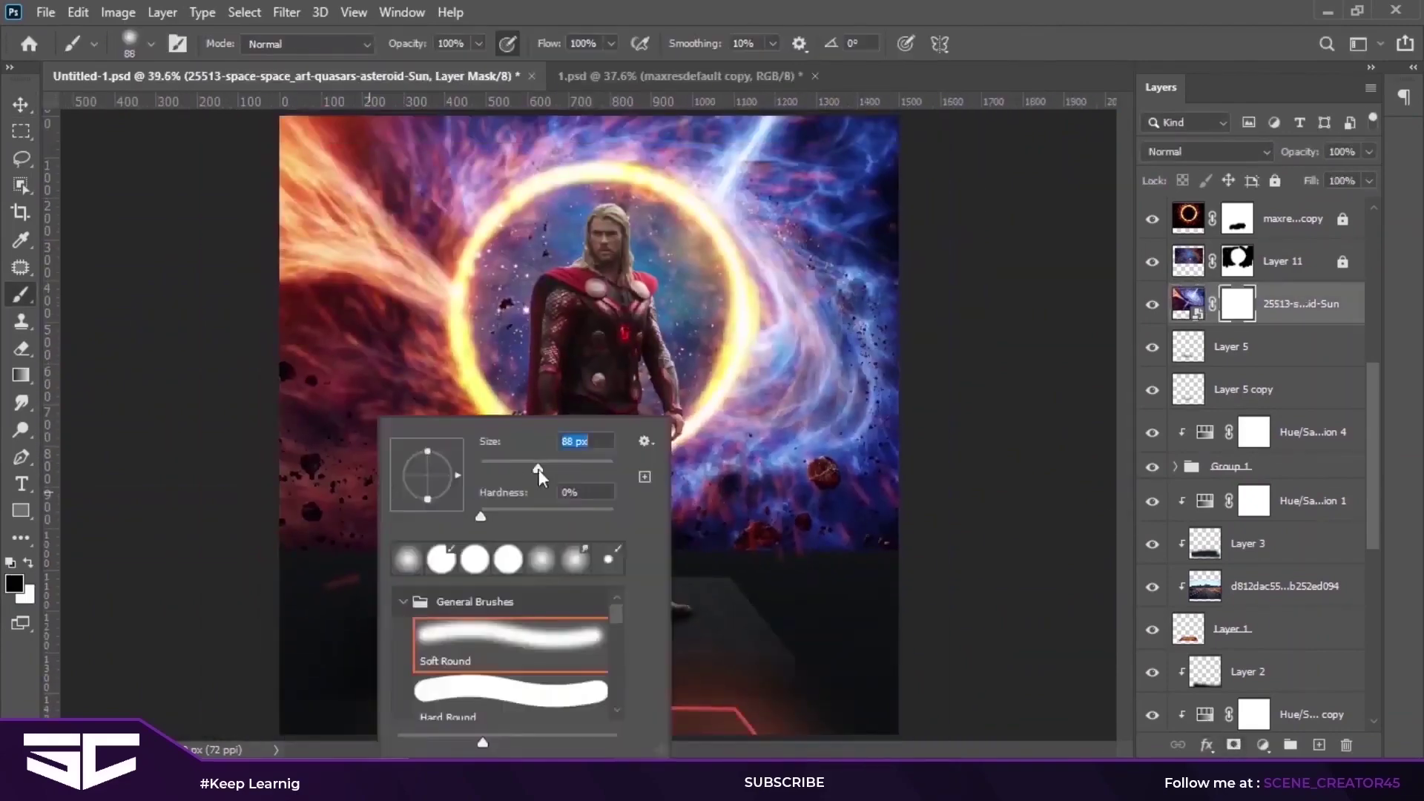
click(591, 466)
key(Return)
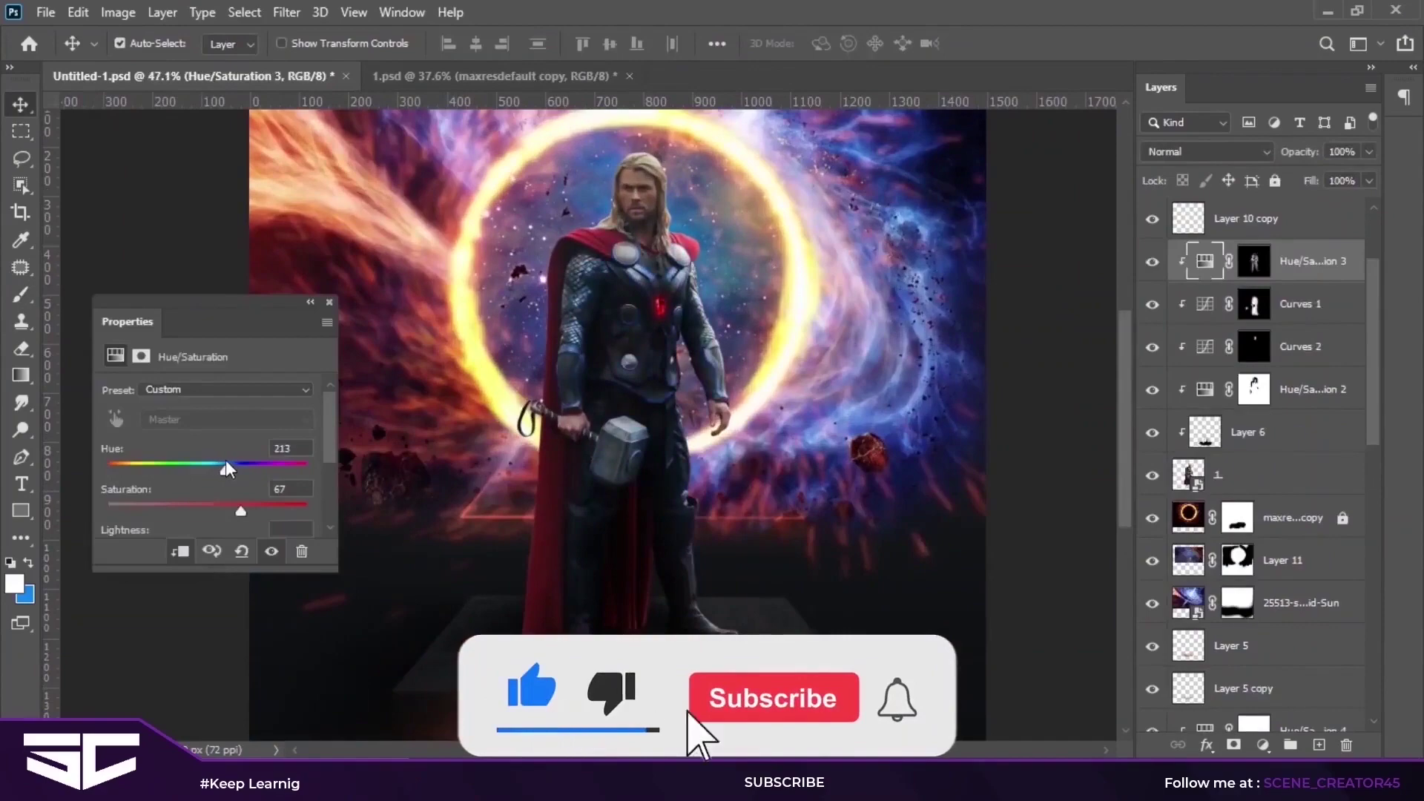
Step: Move the Hue/Saturation 3 copy below and clip it to Thor
scroll(644, 343, up, 5)
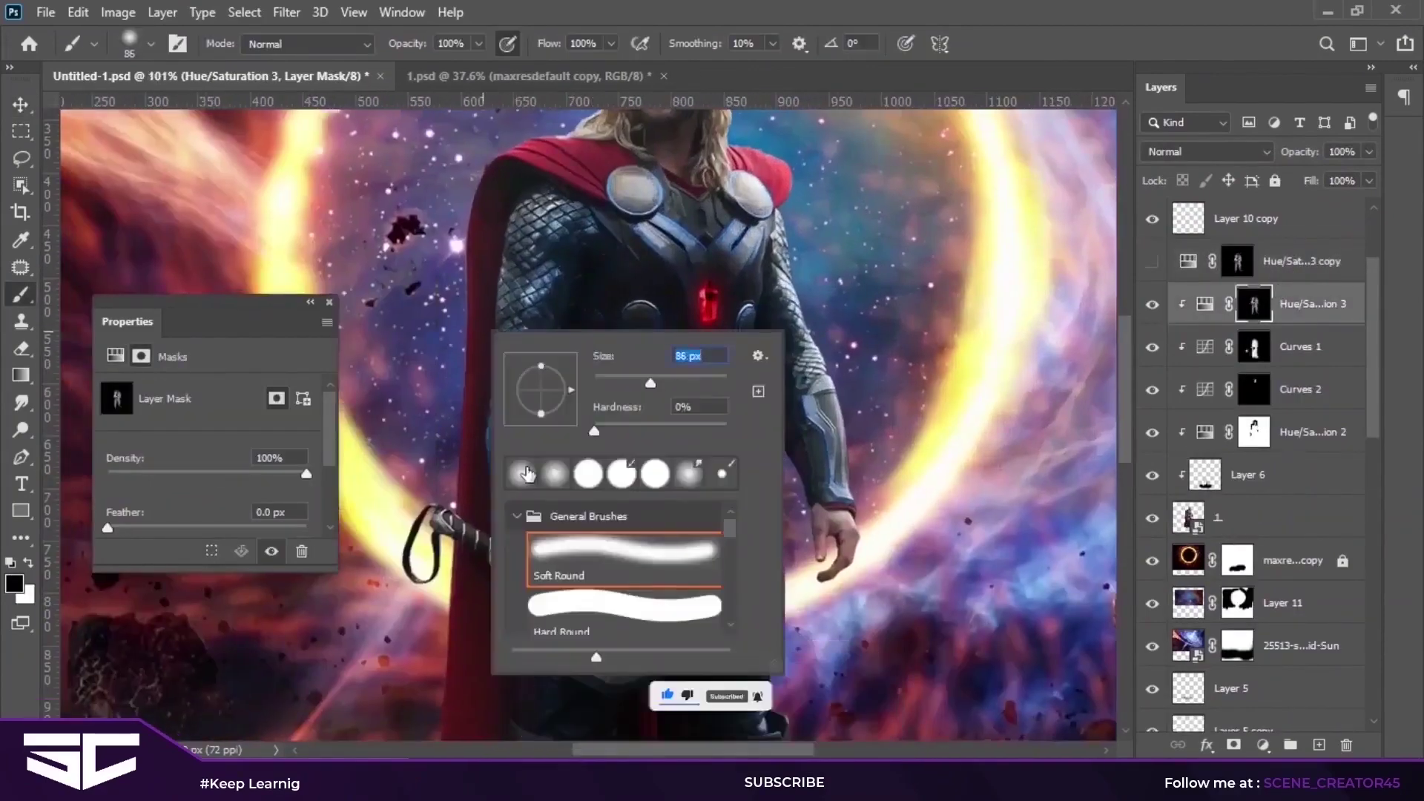
double_click(525, 473)
scroll(482, 459, down, 3)
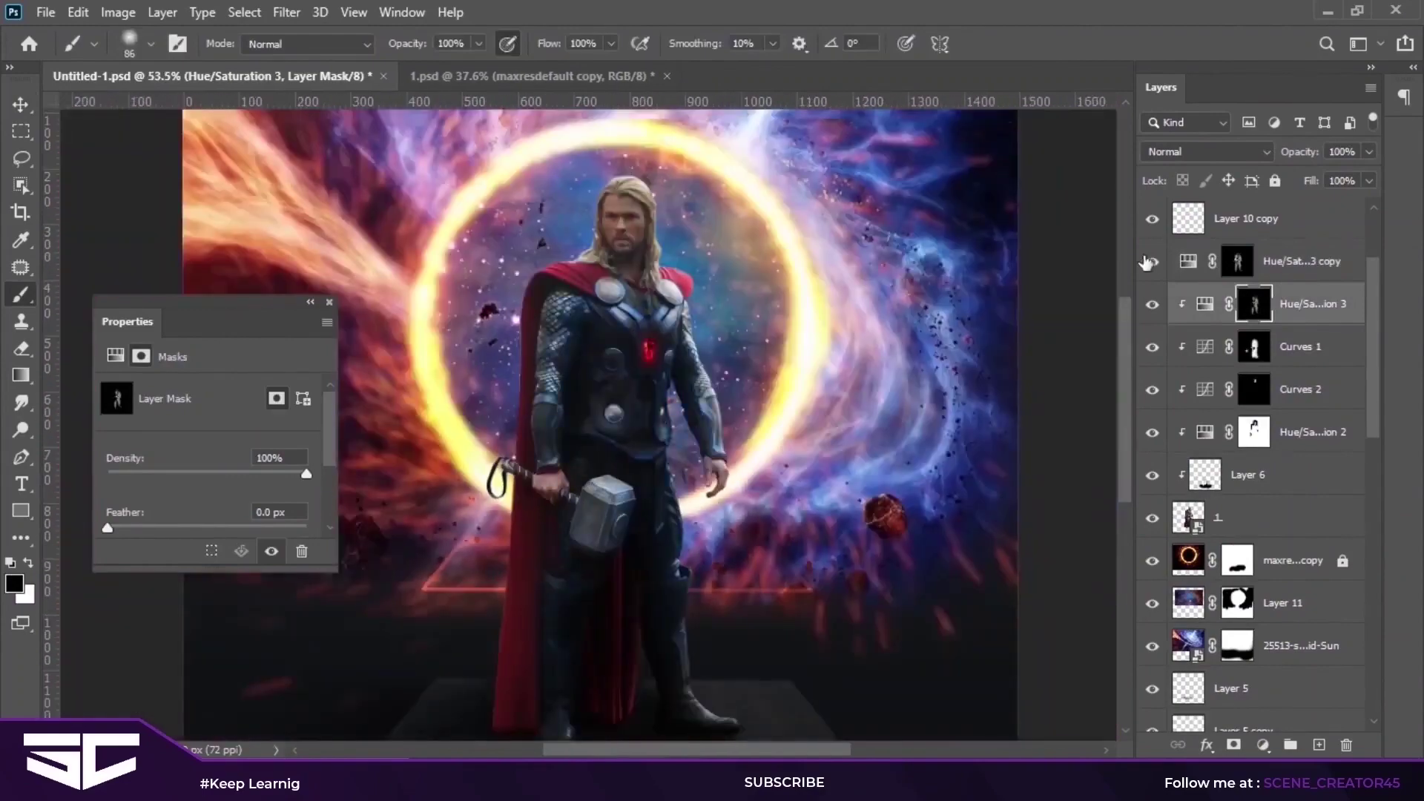
drag(1187, 261, 1207, 312)
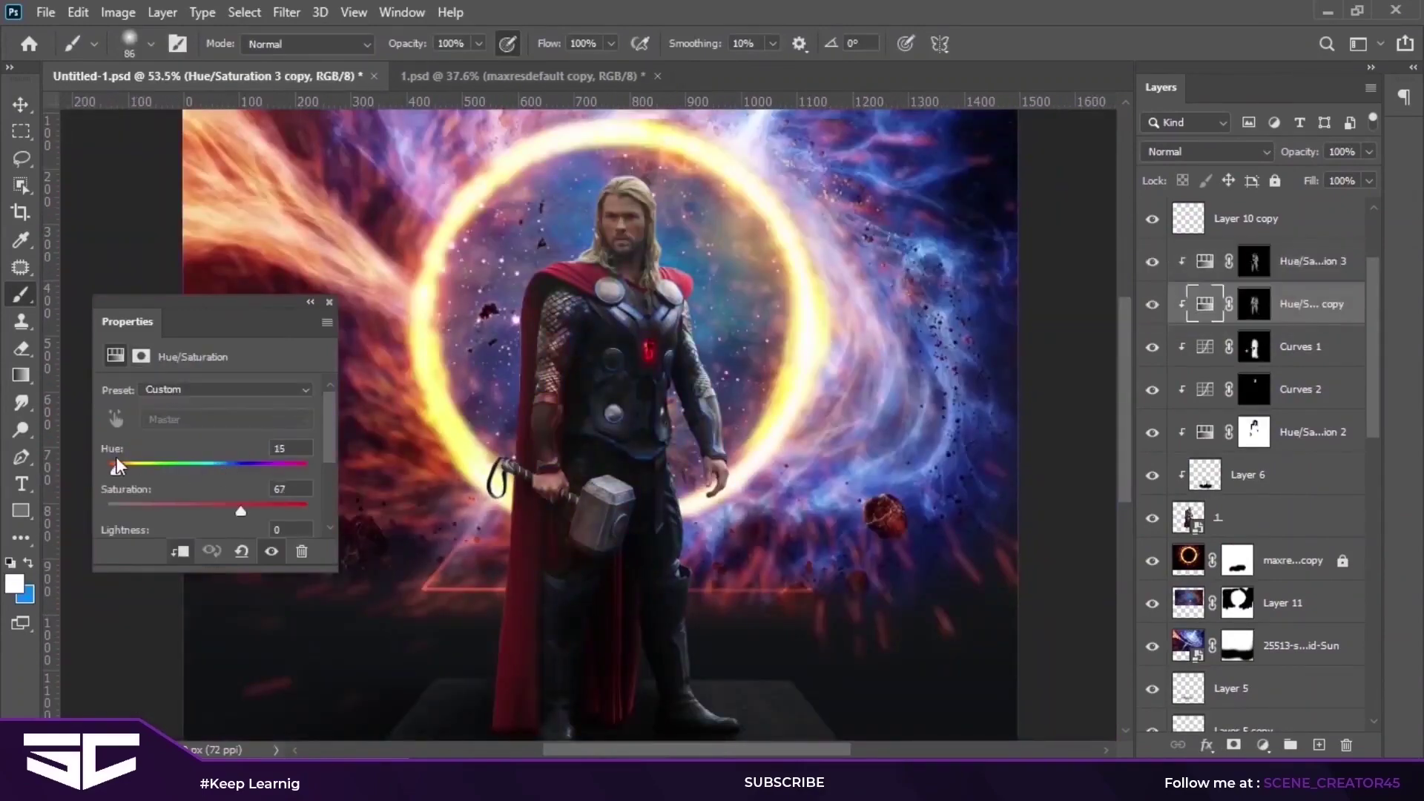
click(329, 302)
key(v)
Step: Switch to the brush and target Hue/Saturation 3's layer mask for painting
scroll(586, 498, down, 1)
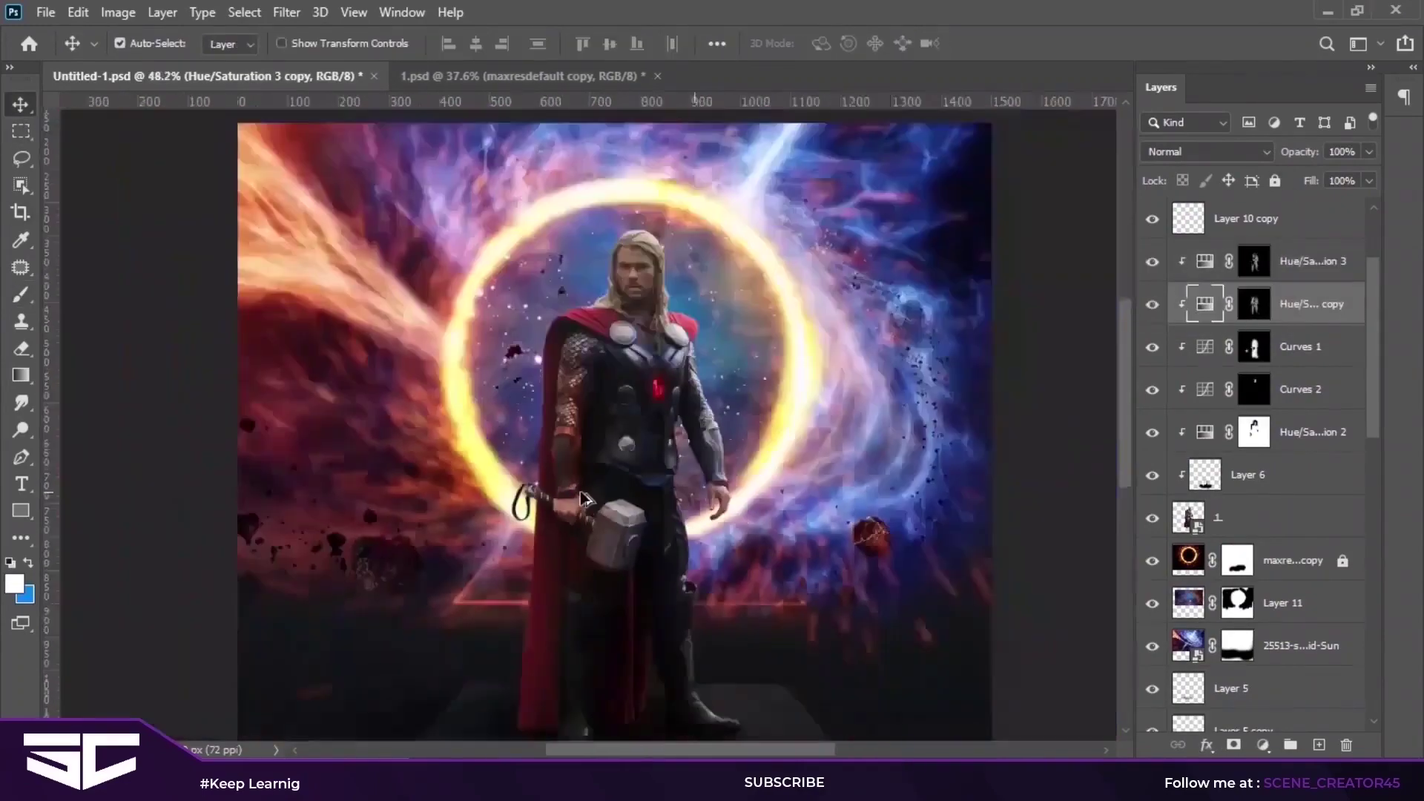
scroll(584, 498, up, 1)
scroll(607, 265, up, 2)
key(b)
scroll(607, 265, up, 4)
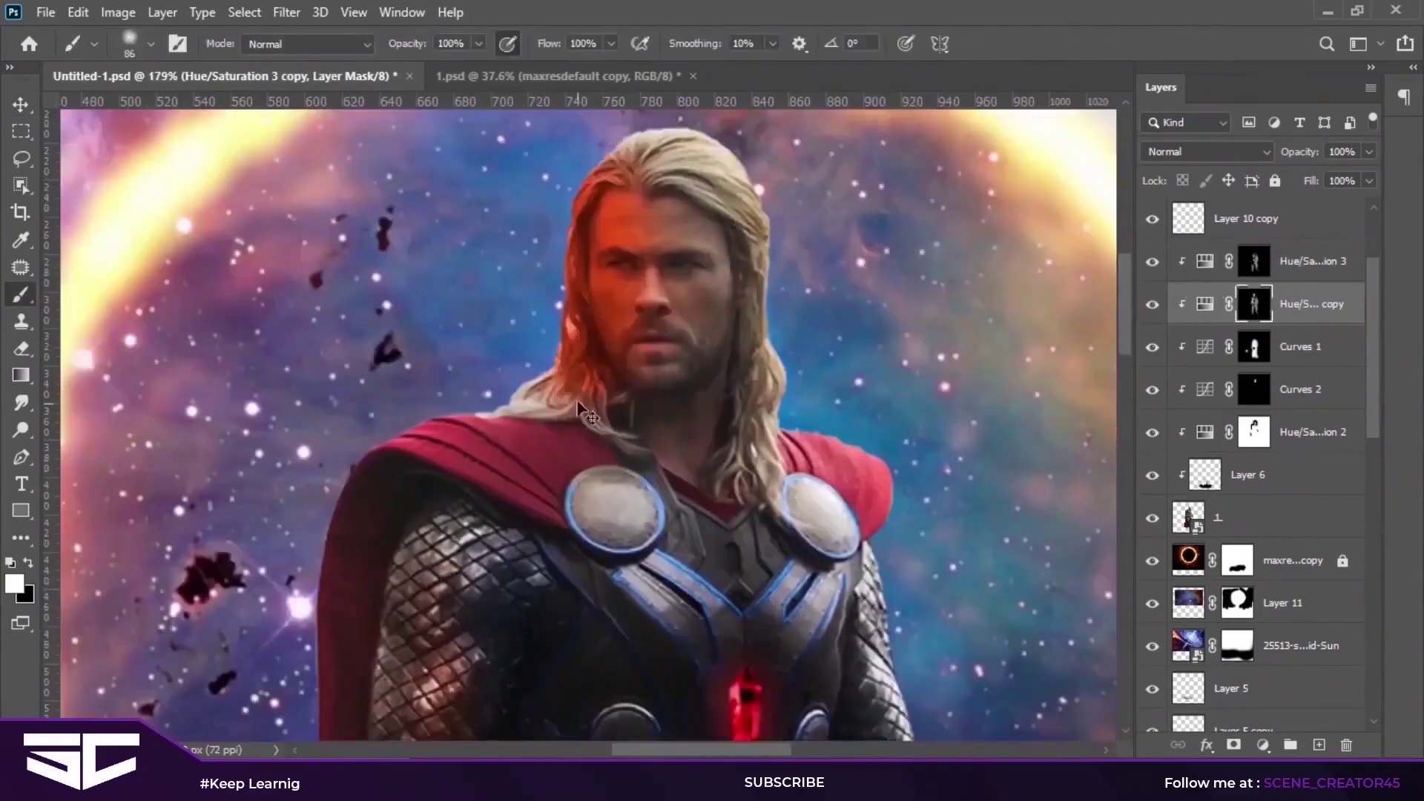
key(alt+bracketright)
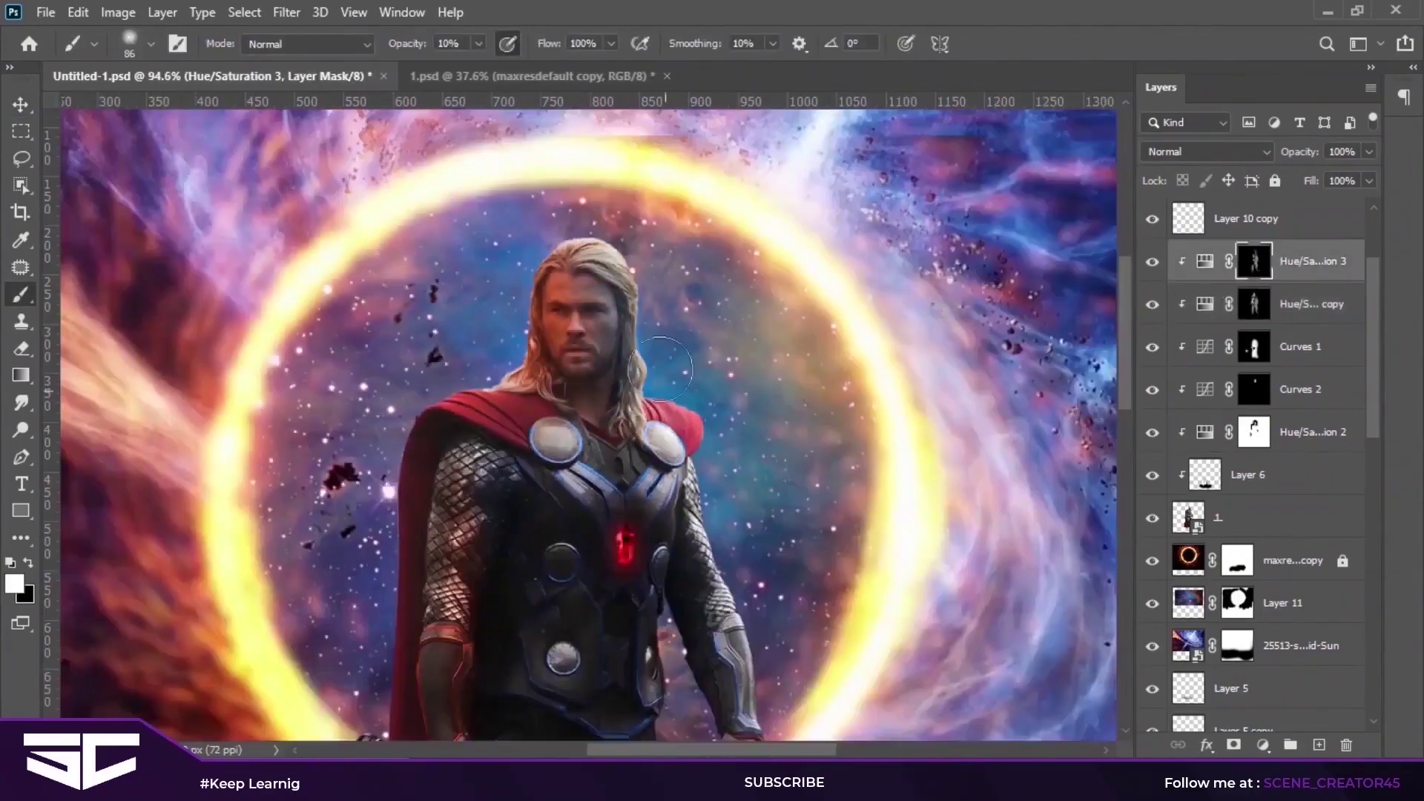
scroll(701, 438, down, 3)
scroll(701, 438, right, 1)
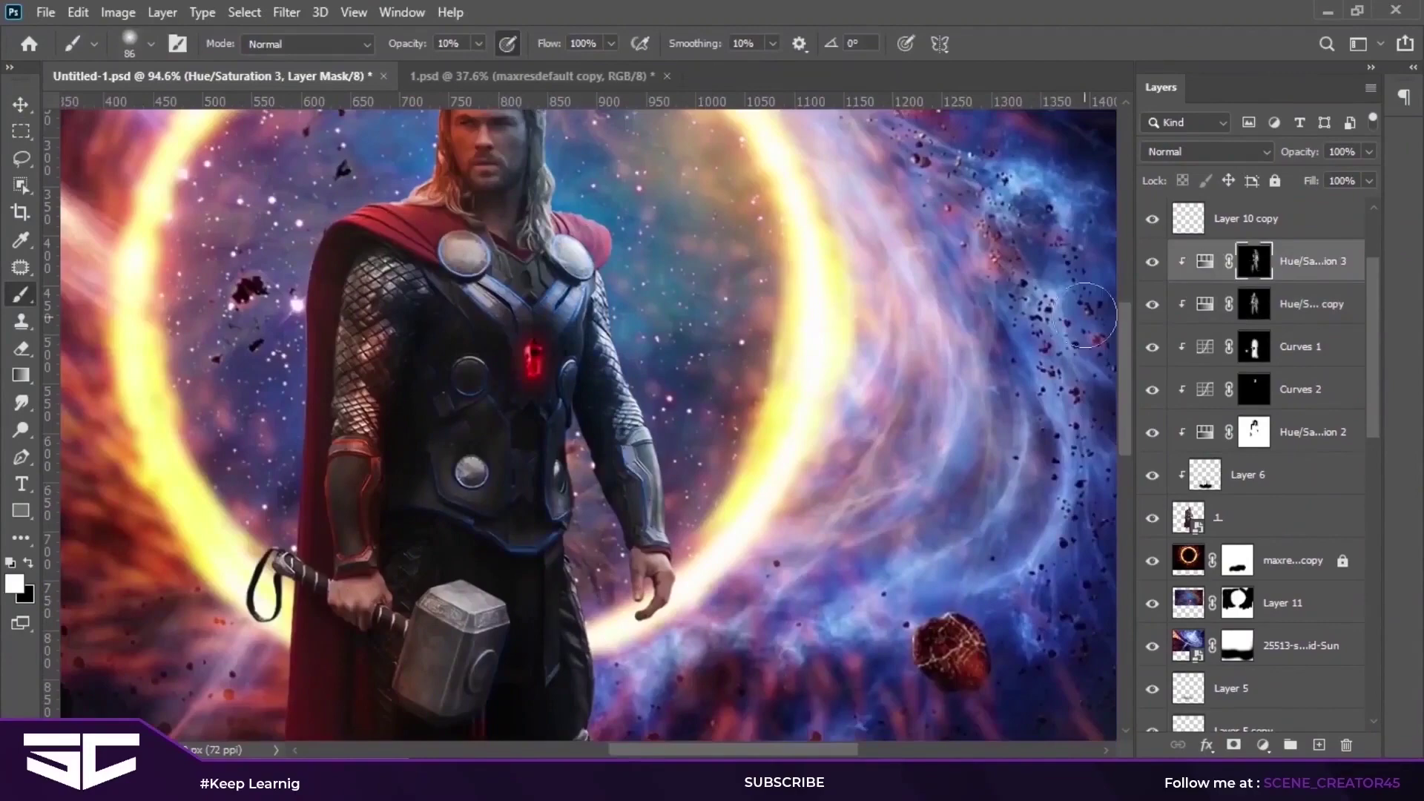
scroll(1054, 395, down, 2)
scroll(675, 325, up, 5)
scroll(707, 284, down, 6)
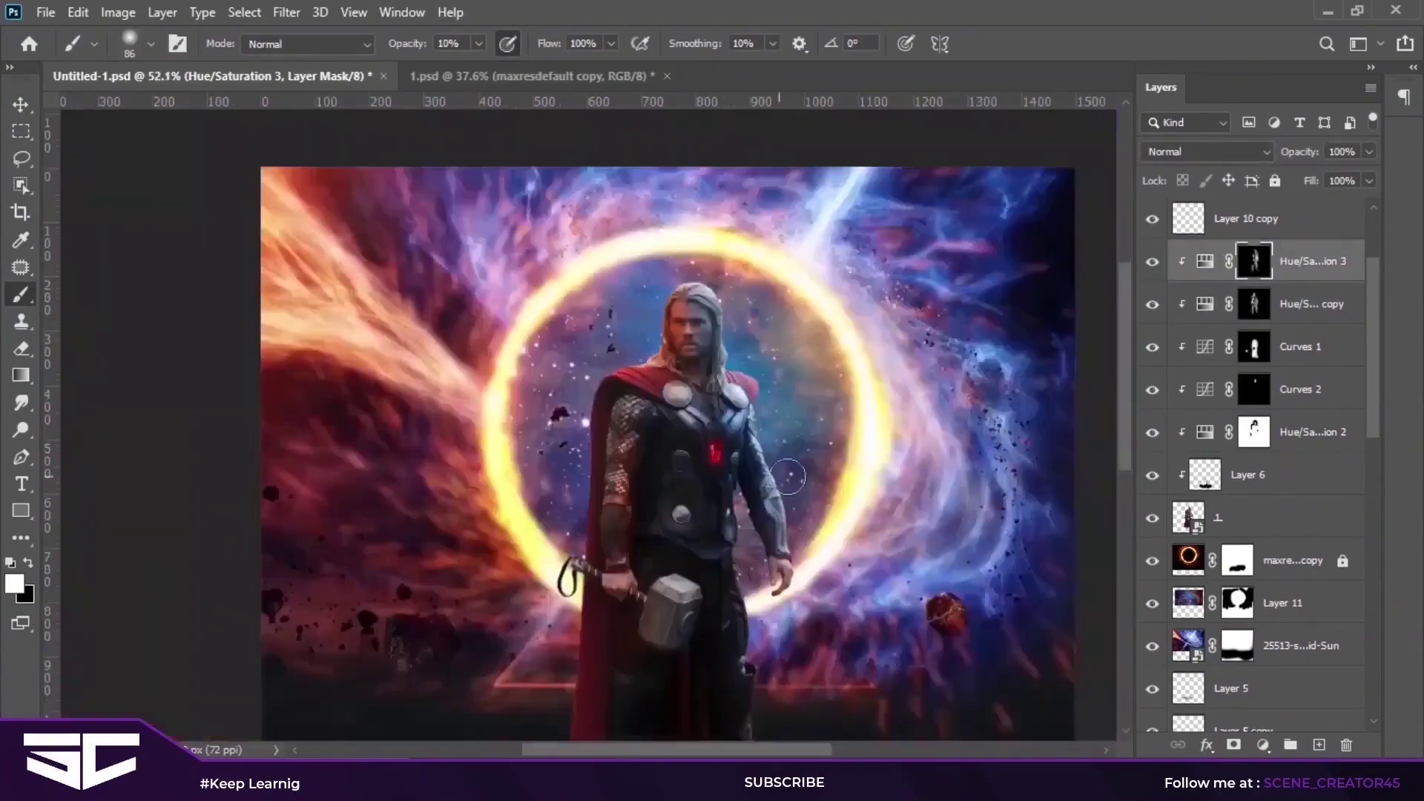
Step: Duplicate Thor's Hue/Saturation layer, clip it to Thor and shift its hue
click(1305, 304)
drag(1305, 304, 1305, 241)
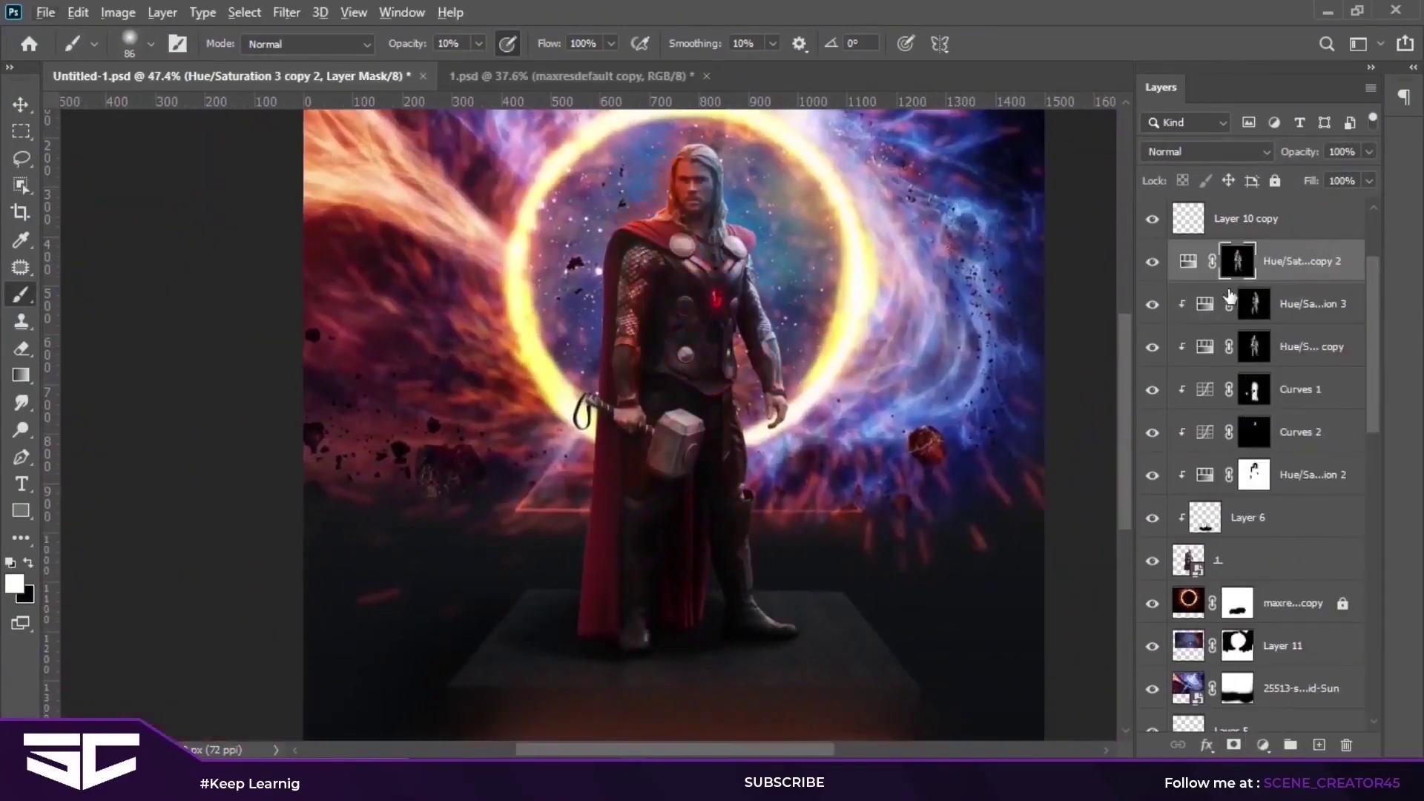
double_click(1187, 261)
click(329, 302)
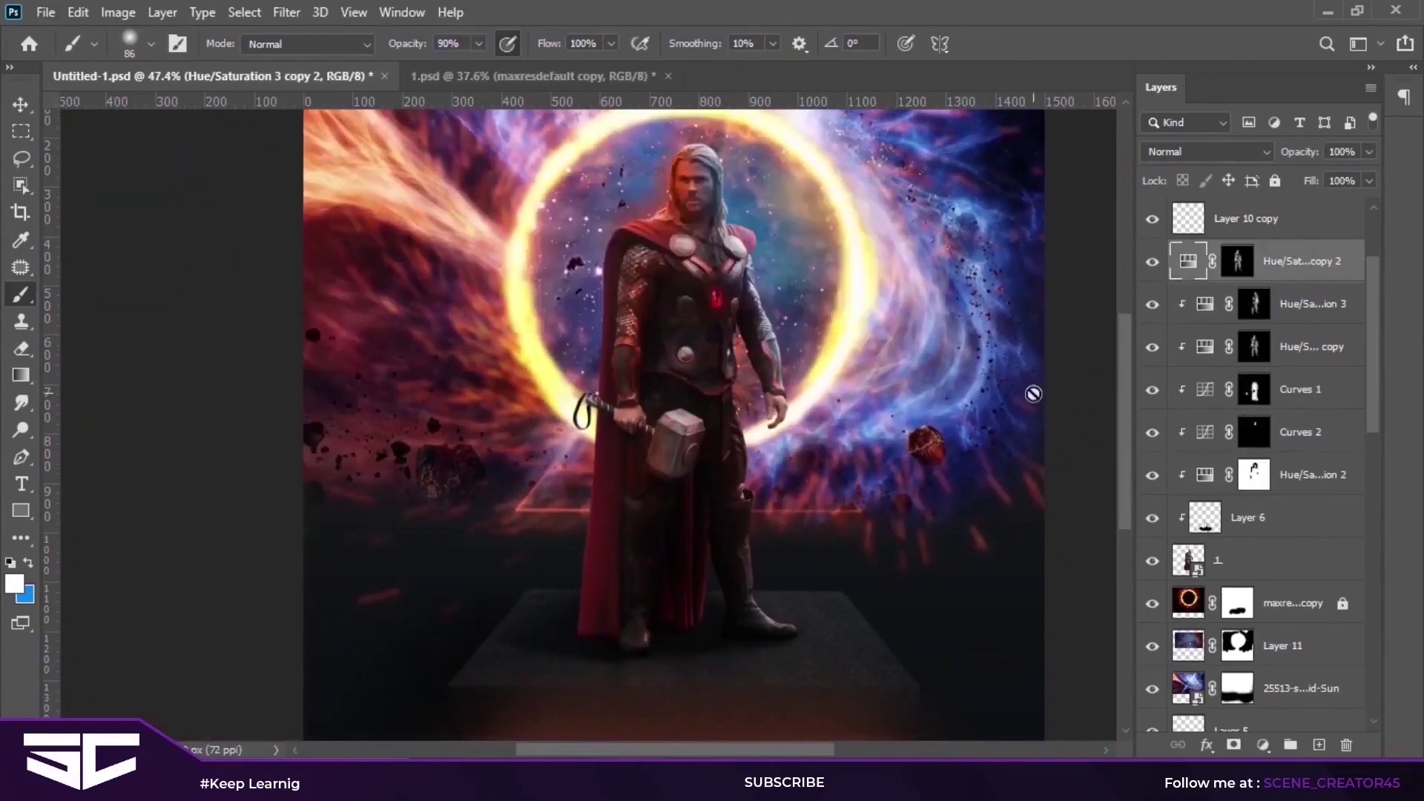
key(v)
key(ctrl+alt+g)
double_click(1204, 261)
drag(249, 464, 118, 470)
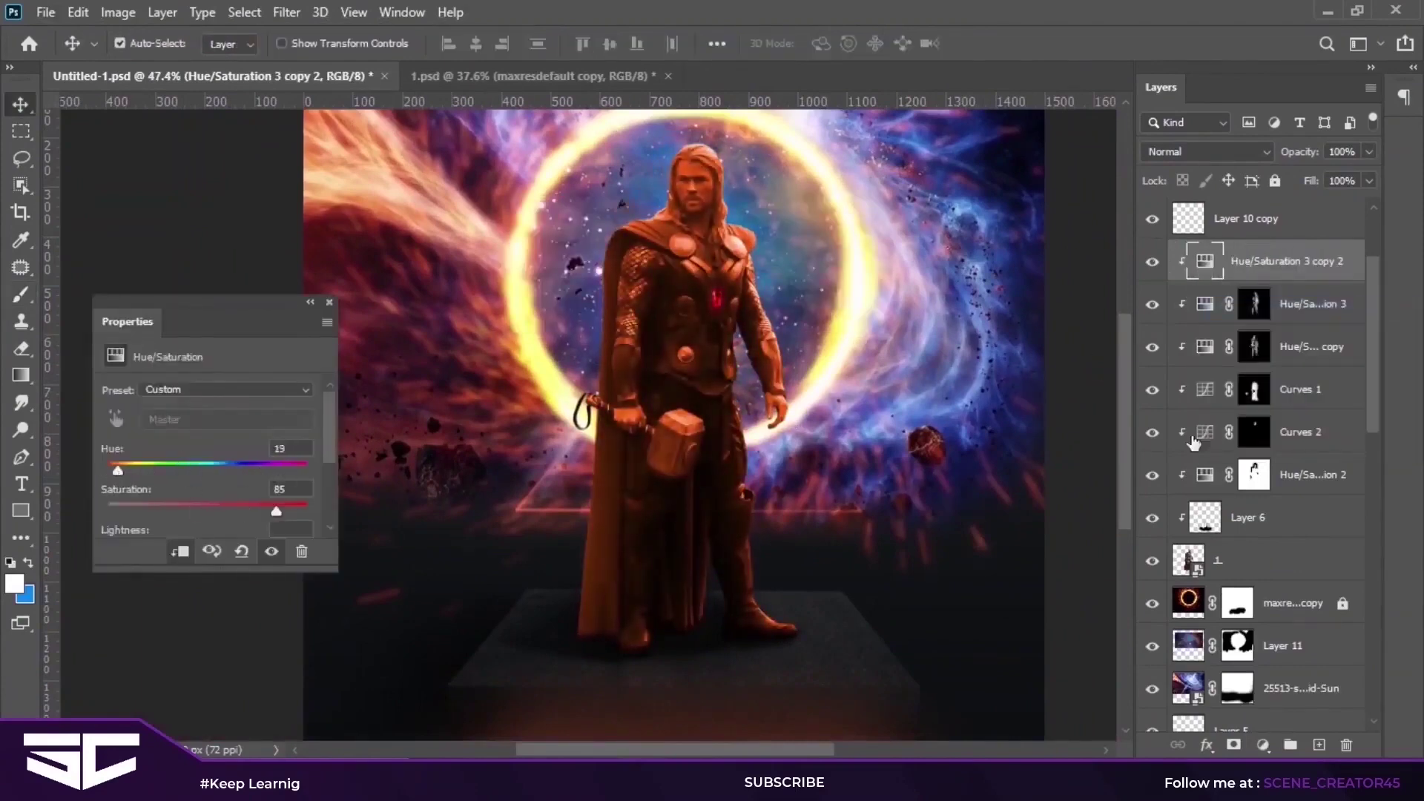
Step: Invert the new tint's mask and paint the tint back onto Thor's edges
key(ctrl+i)
key(b)
scroll(667, 579, up, 3)
scroll(632, 380, down, 2)
scroll(660, 393, up, 3)
scroll(668, 571, down, 3)
scroll(676, 611, up, 5)
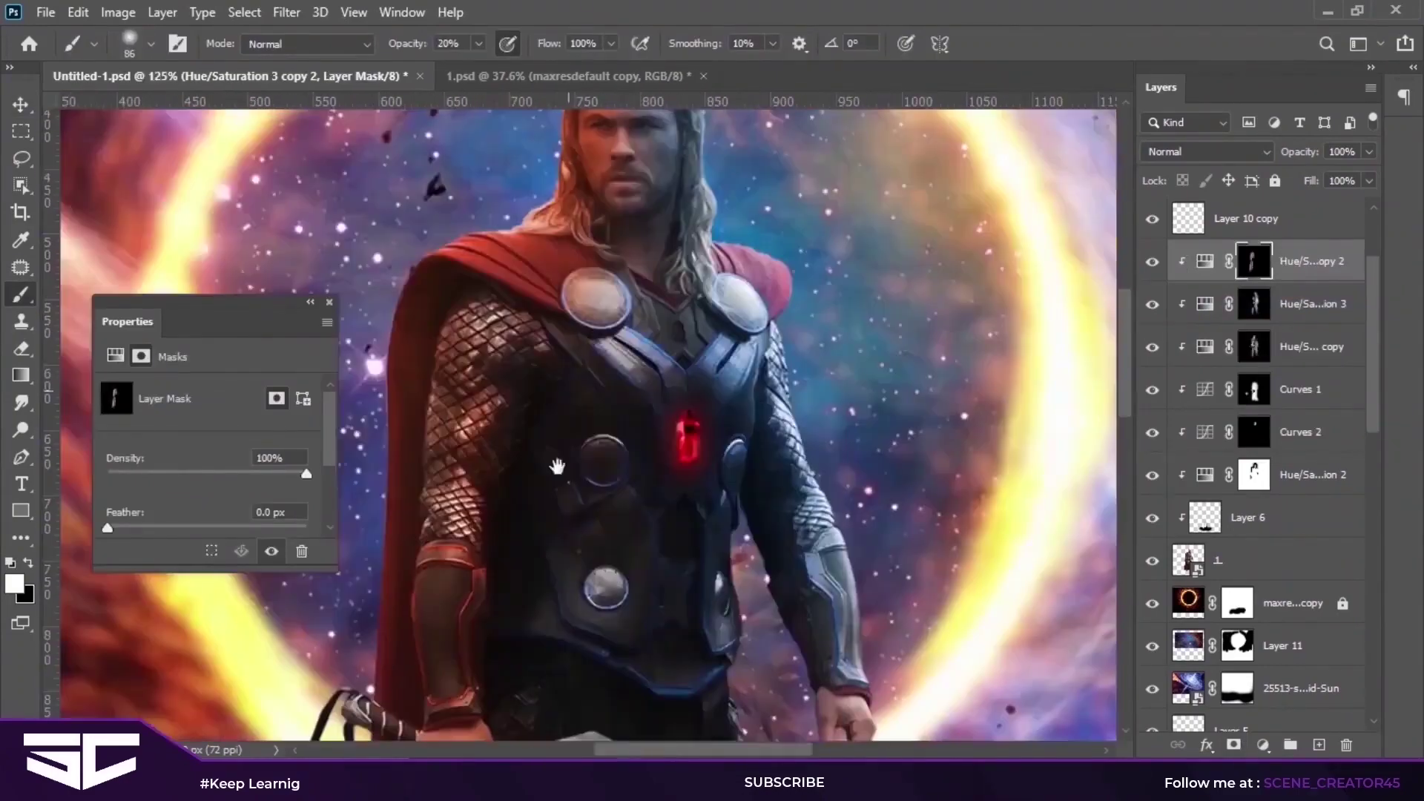
scroll(549, 533, down, 3)
scroll(556, 504, down, 1)
key(v)
scroll(561, 475, down, 1)
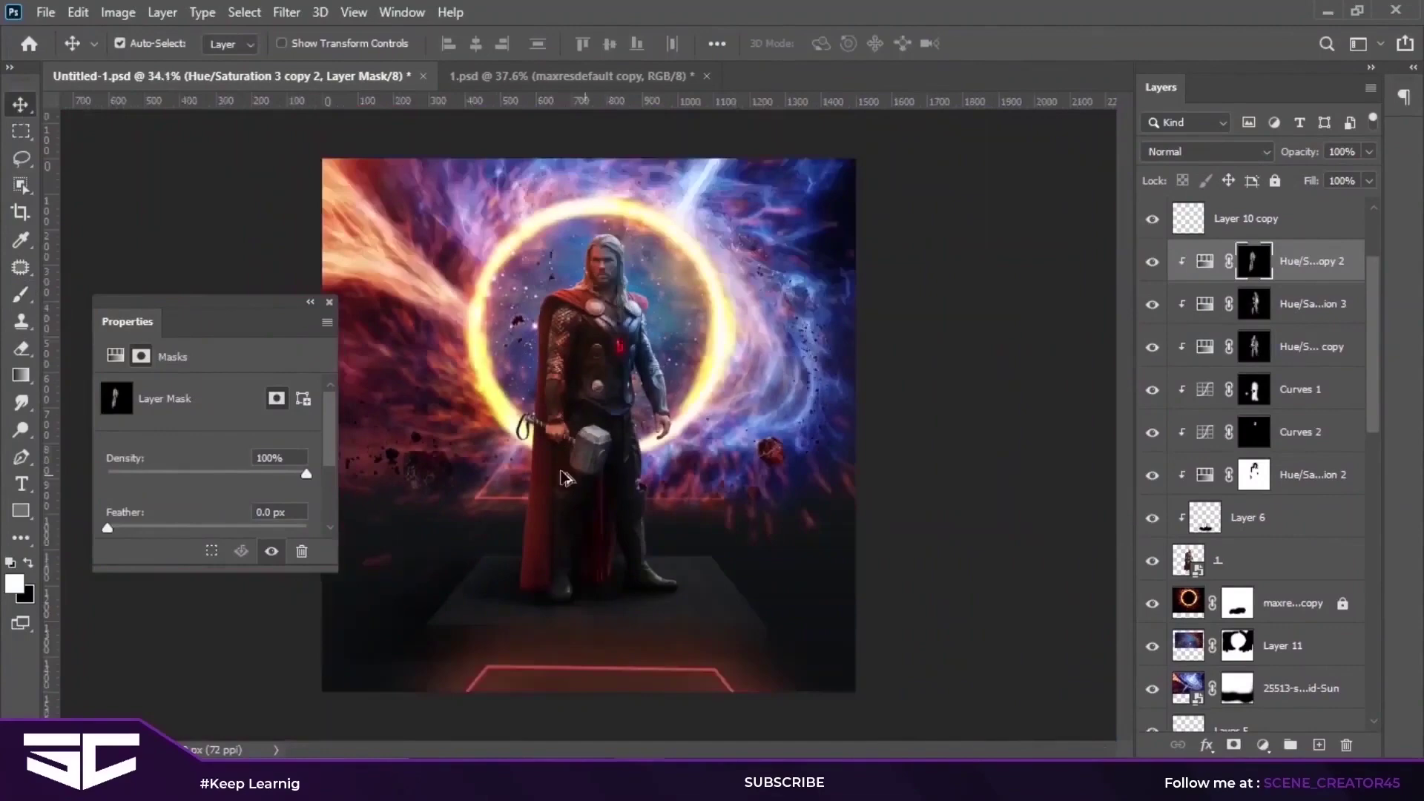
scroll(593, 489, up, 1)
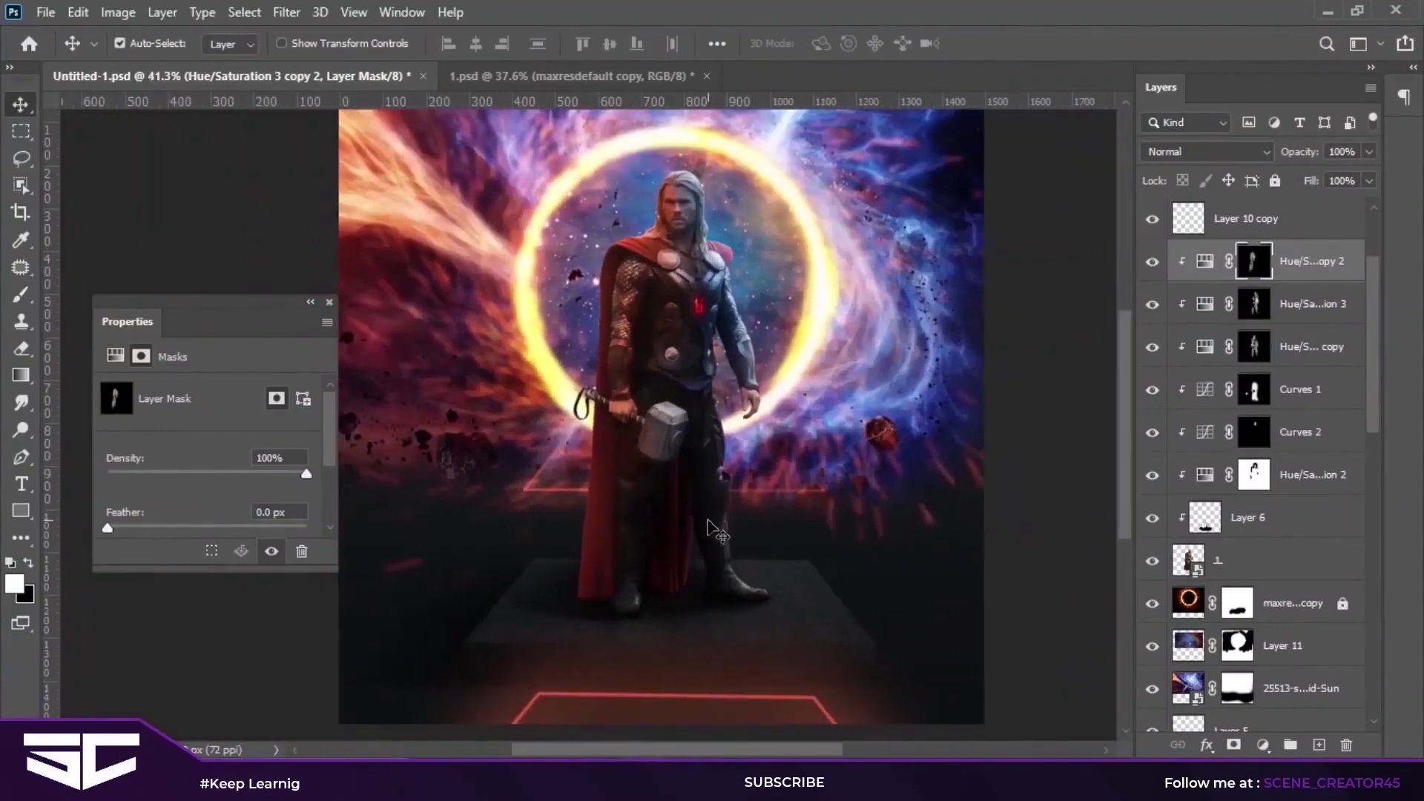
Step: Duplicate the quasar space image layer
click(709, 528)
scroll(668, 482, down, 2)
mouse_move(742, 593)
mouse_down()
mouse_move(385, 432)
mouse_move(381, 375)
mouse_up()
Step: Bring the space image copy to the top and set it to Screen blending
key(ctrl+shift+bracketright)
scroll(381, 375, up, 2)
click(1205, 151)
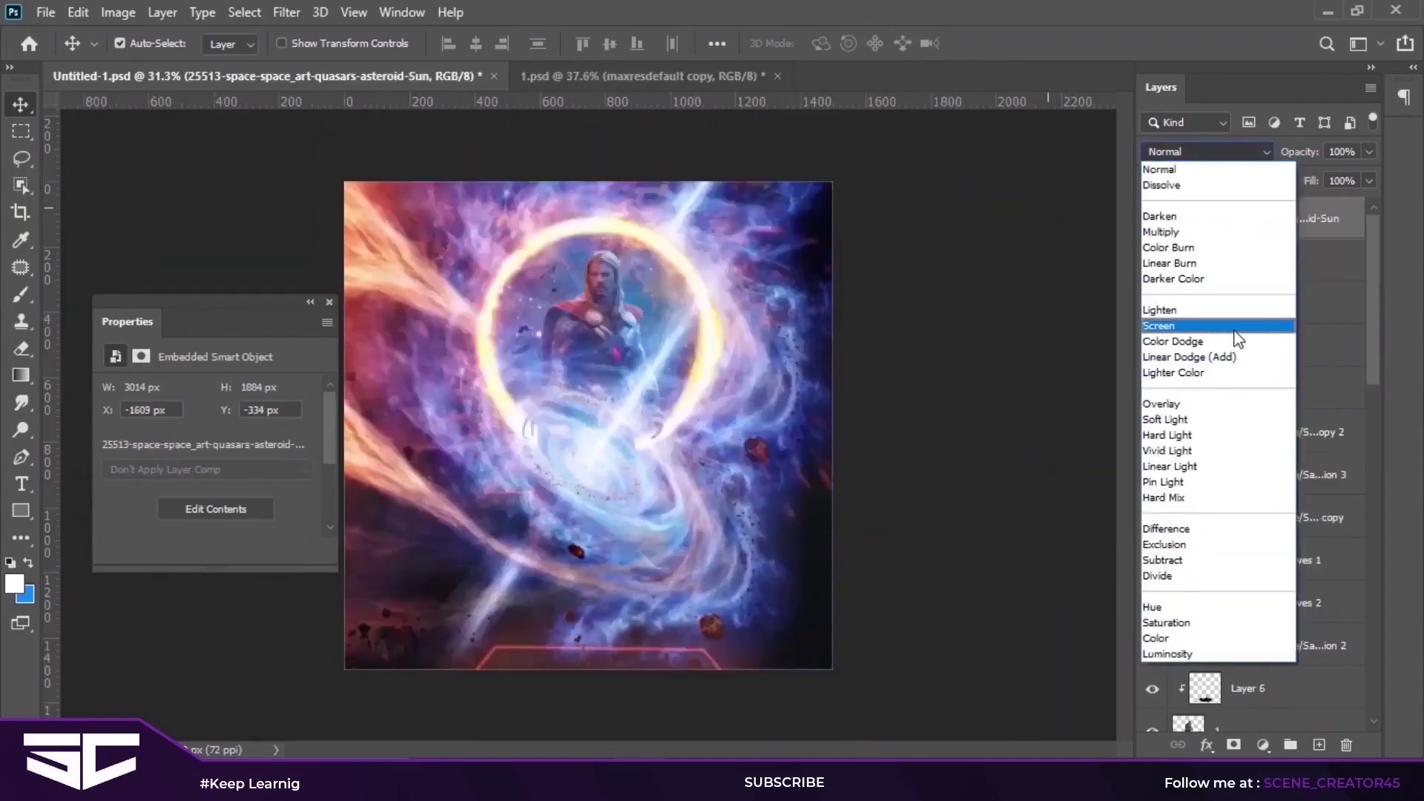
click(1234, 331)
drag(742, 519, 638, 489)
Step: Flip the copy horizontally, scale it and rotate it about -150° along the right edge
key(ctrl+t)
mouse_move(519, 370)
mouse_down()
mouse_move(829, 598)
mouse_move(777, 595)
mouse_up()
right_click(705, 563)
click(738, 537)
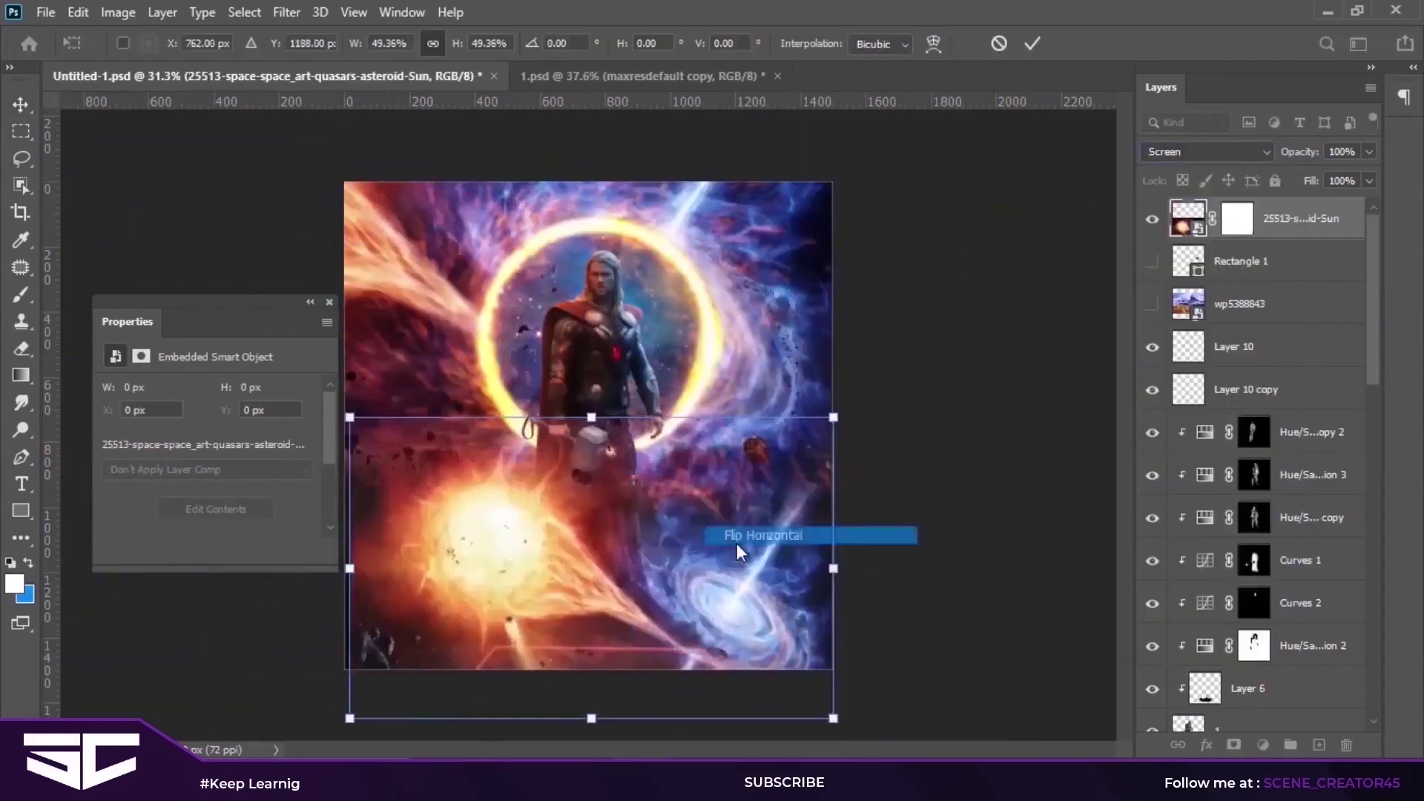
drag(736, 542, 961, 535)
drag(938, 387, 1033, 366)
drag(865, 604, 879, 606)
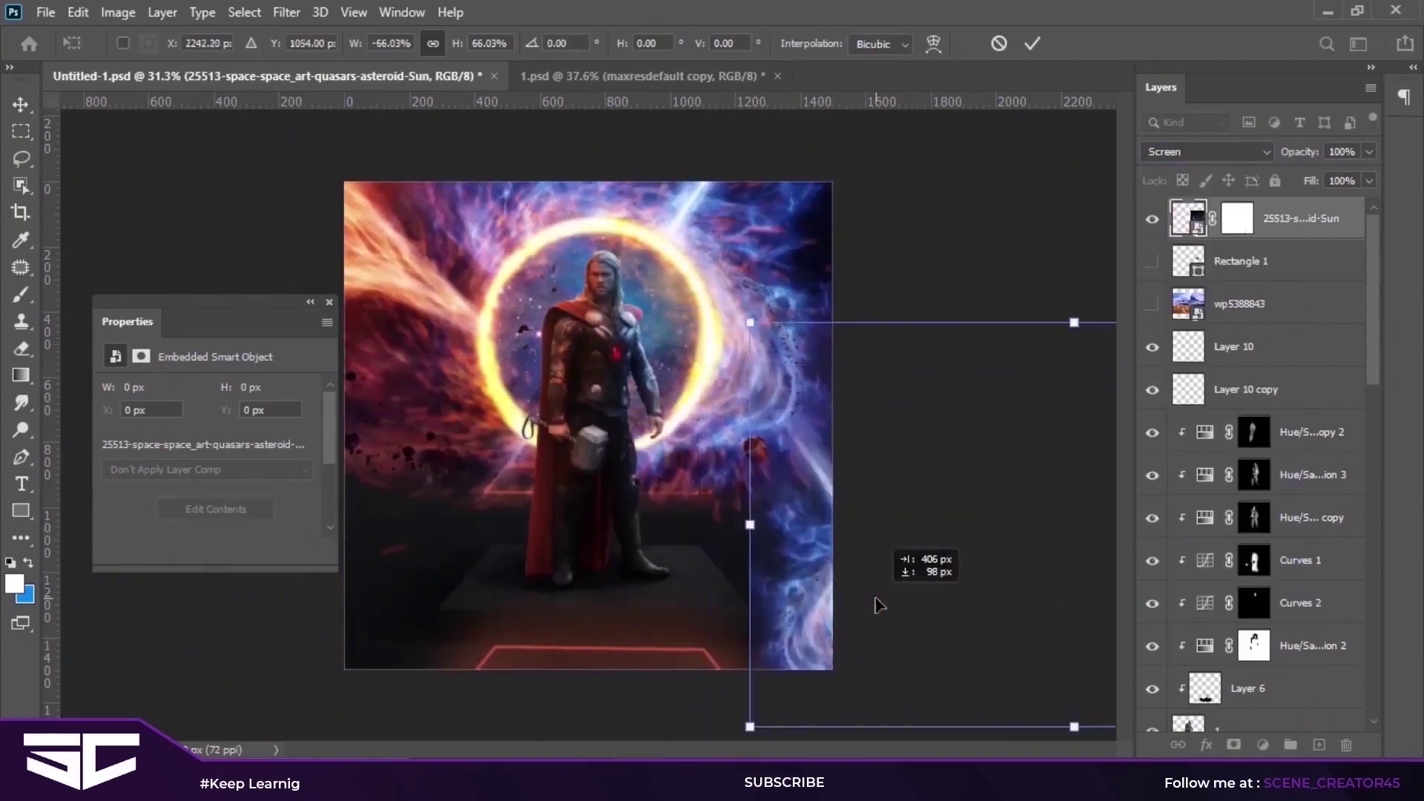
mouse_move(818, 280)
mouse_down()
mouse_move(940, 333)
mouse_move(947, 363)
mouse_up()
key(Return)
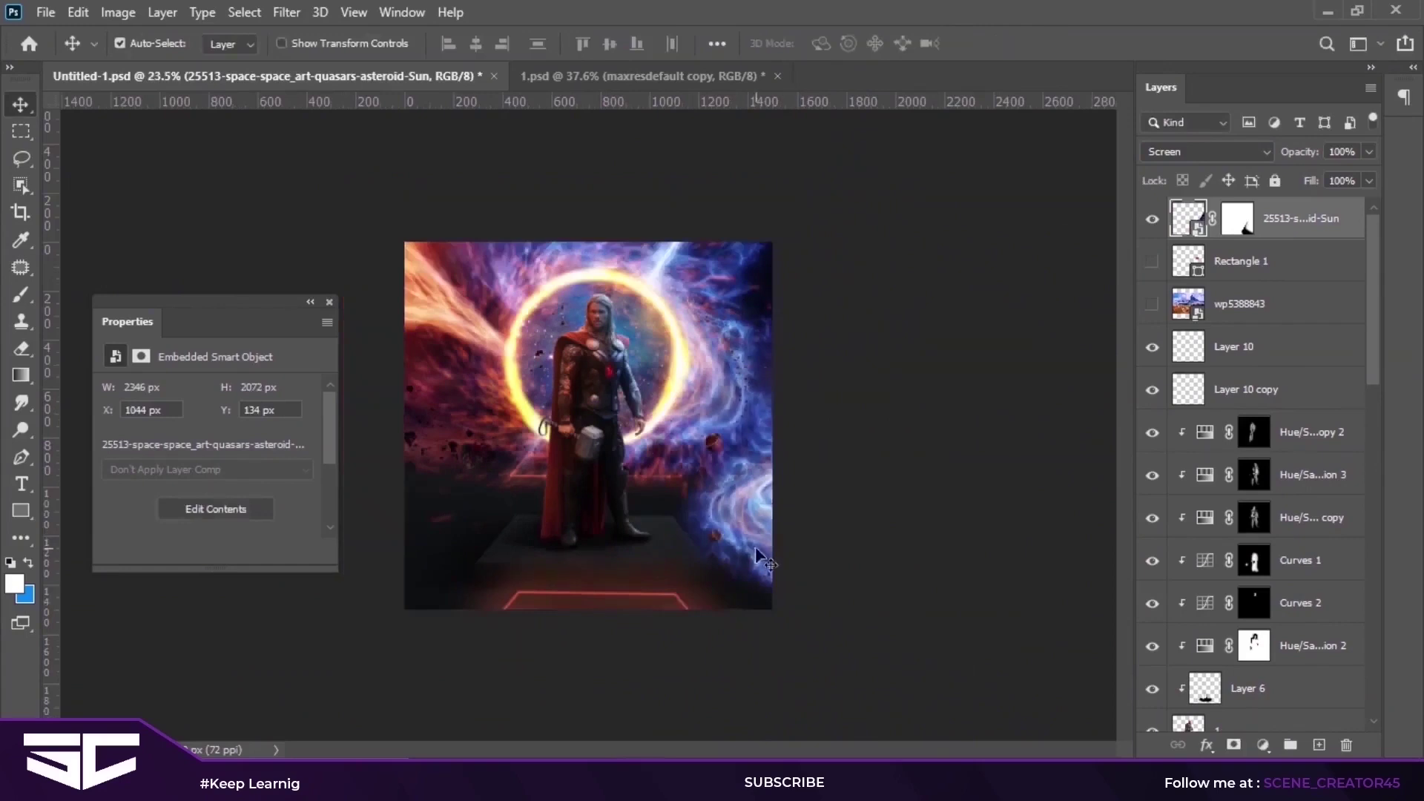
Step: Delete the extra duplicate and add a Hue/Saturation adjustment above Layer 3
mouse_move(786, 359)
mouse_down()
mouse_move(365, 396)
mouse_move(461, 477)
mouse_up()
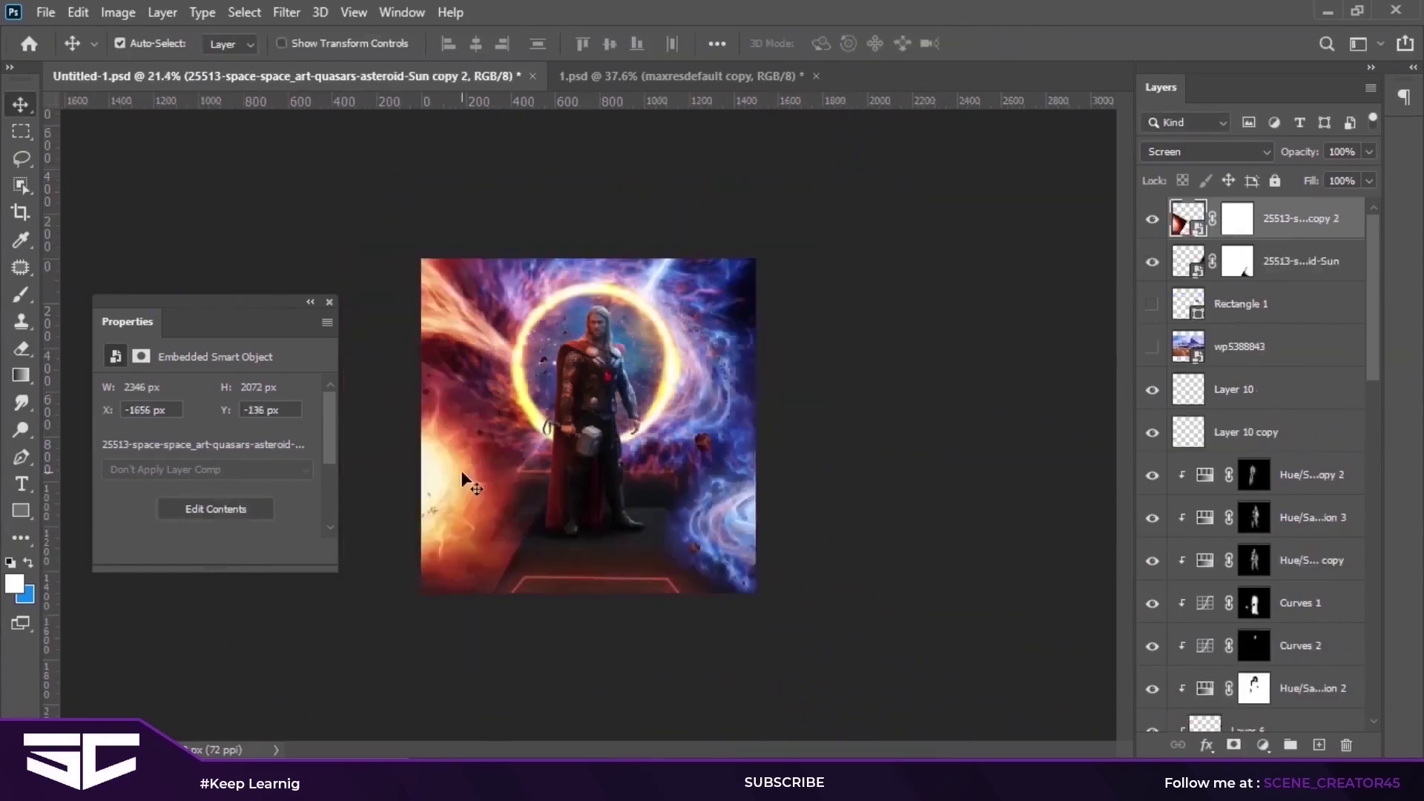
key(Delete)
scroll(757, 571, up, 3)
scroll(771, 585, up, 2)
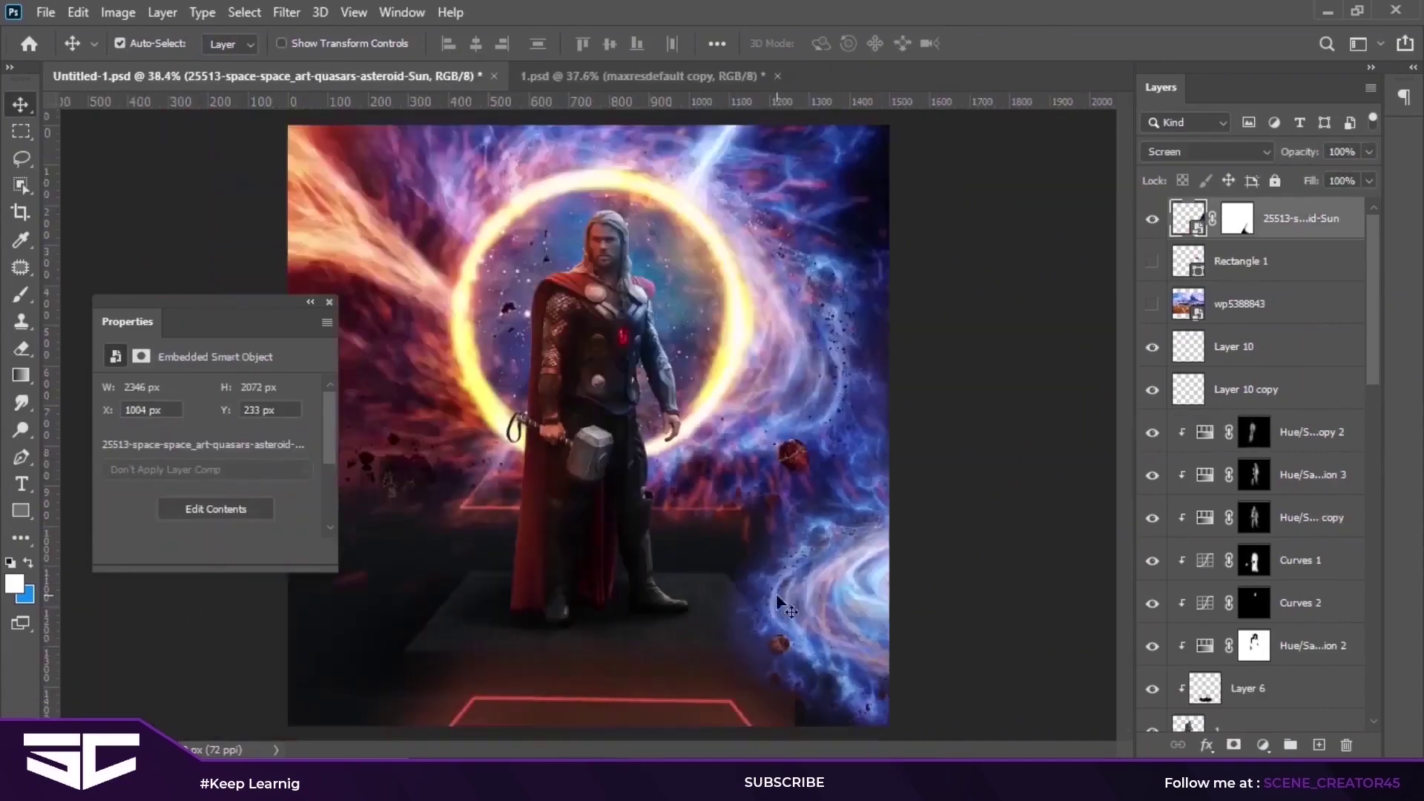
click(652, 651)
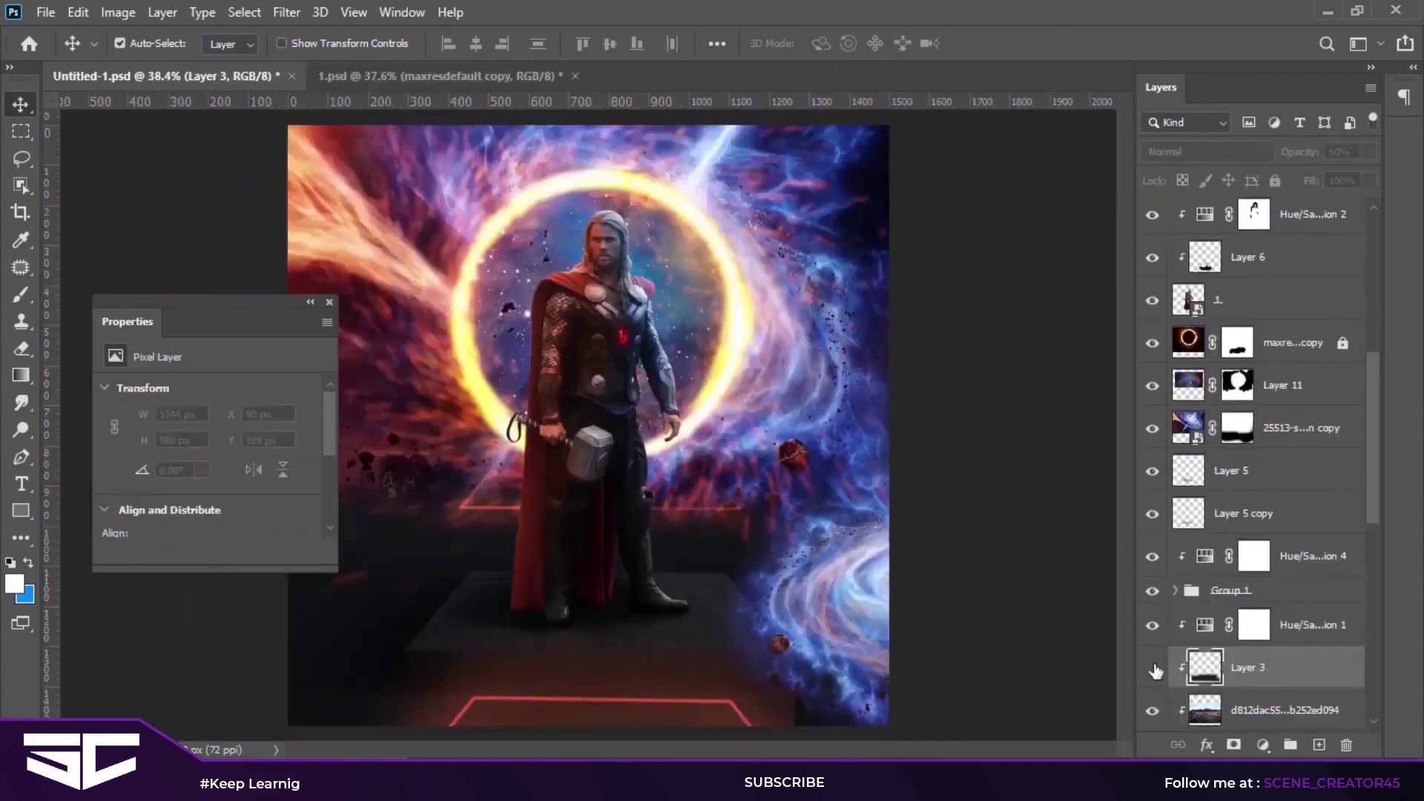
click(1262, 745)
click(1231, 539)
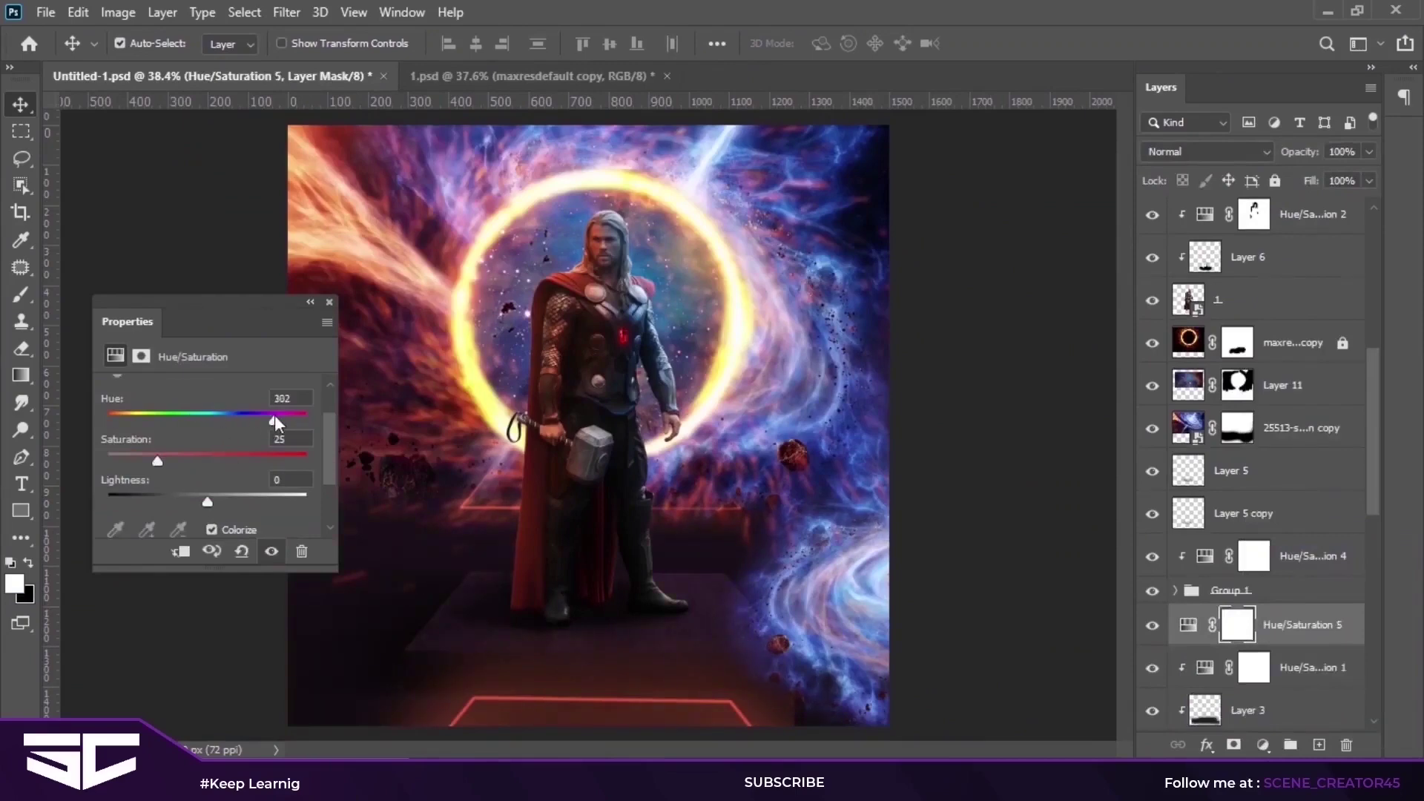
Step: Reposition the top space image layer and switch it to a lightening blend mode
click(329, 301)
scroll(969, 620, down, 1)
drag(890, 573, 850, 546)
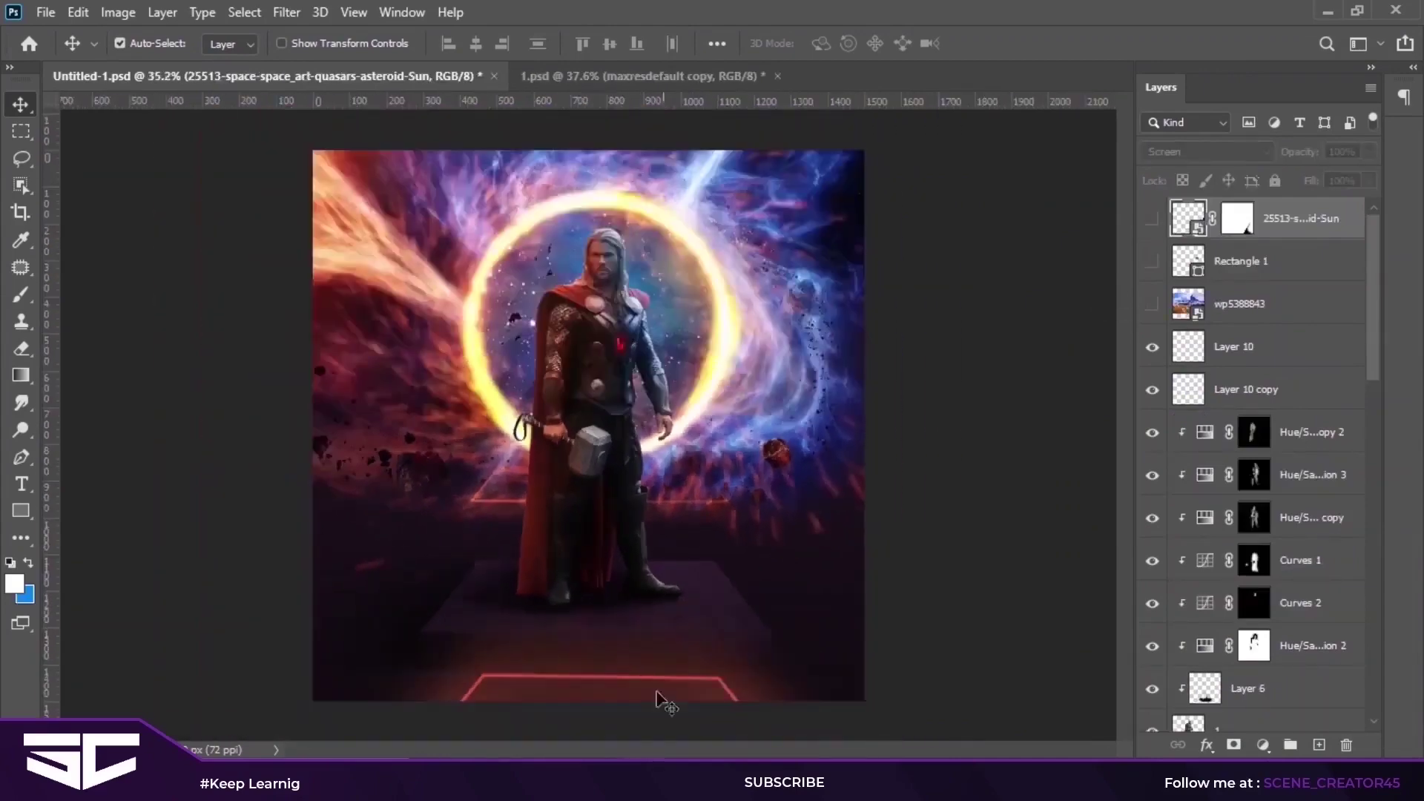
click(1209, 357)
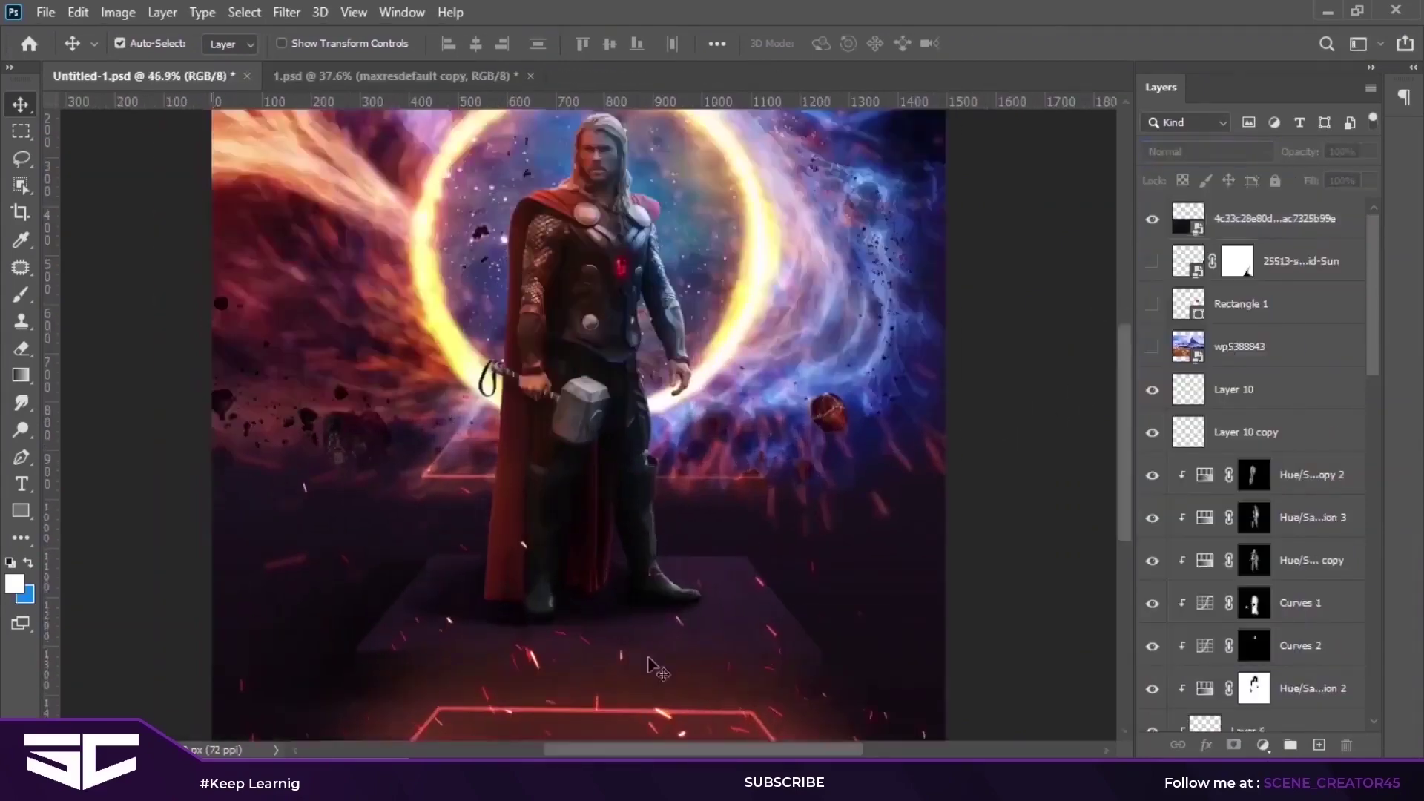
scroll(660, 660, up, 2)
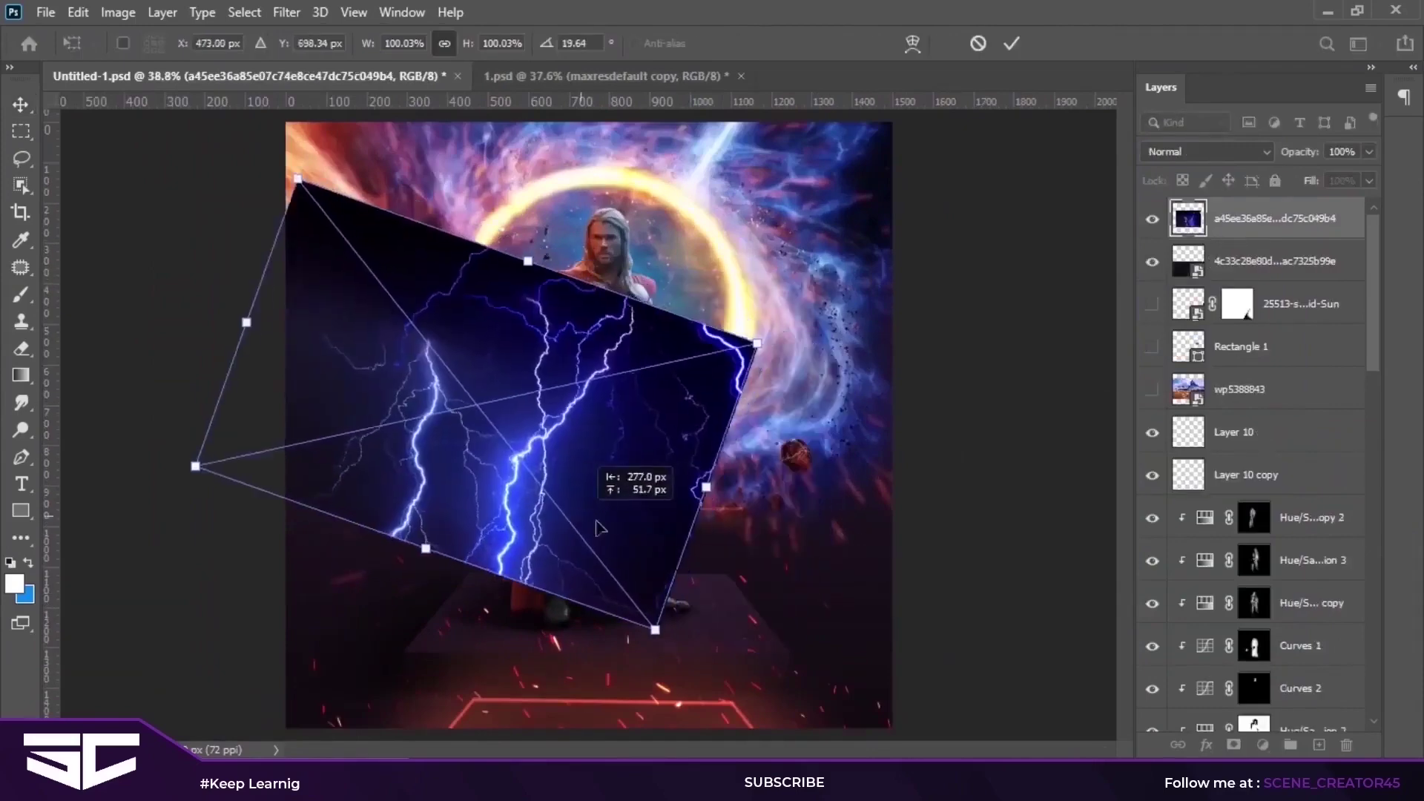
Step: Set the lightning layer to Screen and angle it across Thor's hammer
click(1224, 153)
click(1186, 323)
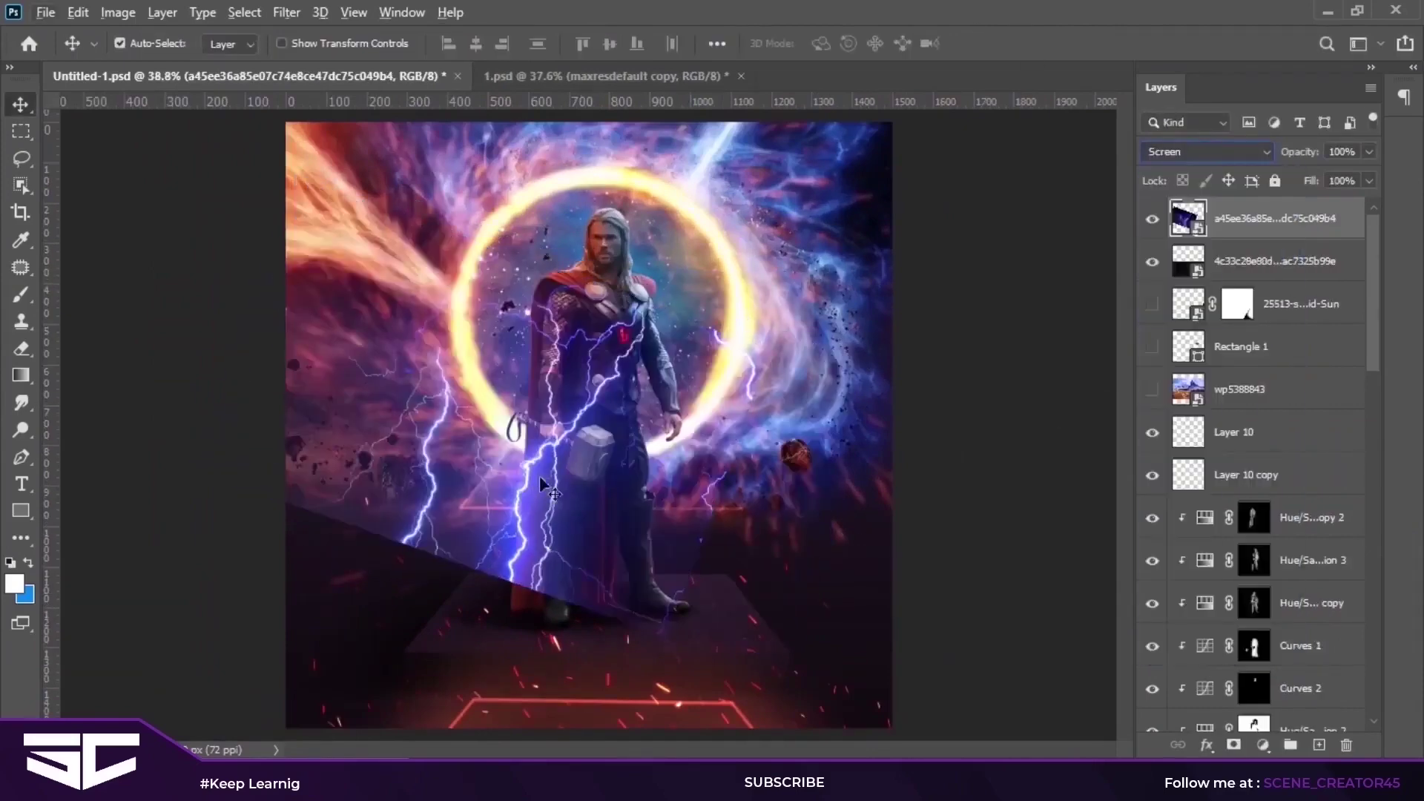
key(ctrl+t)
mouse_move(519, 416)
mouse_down()
mouse_move(723, 501)
mouse_move(667, 548)
mouse_up()
drag(605, 404, 579, 445)
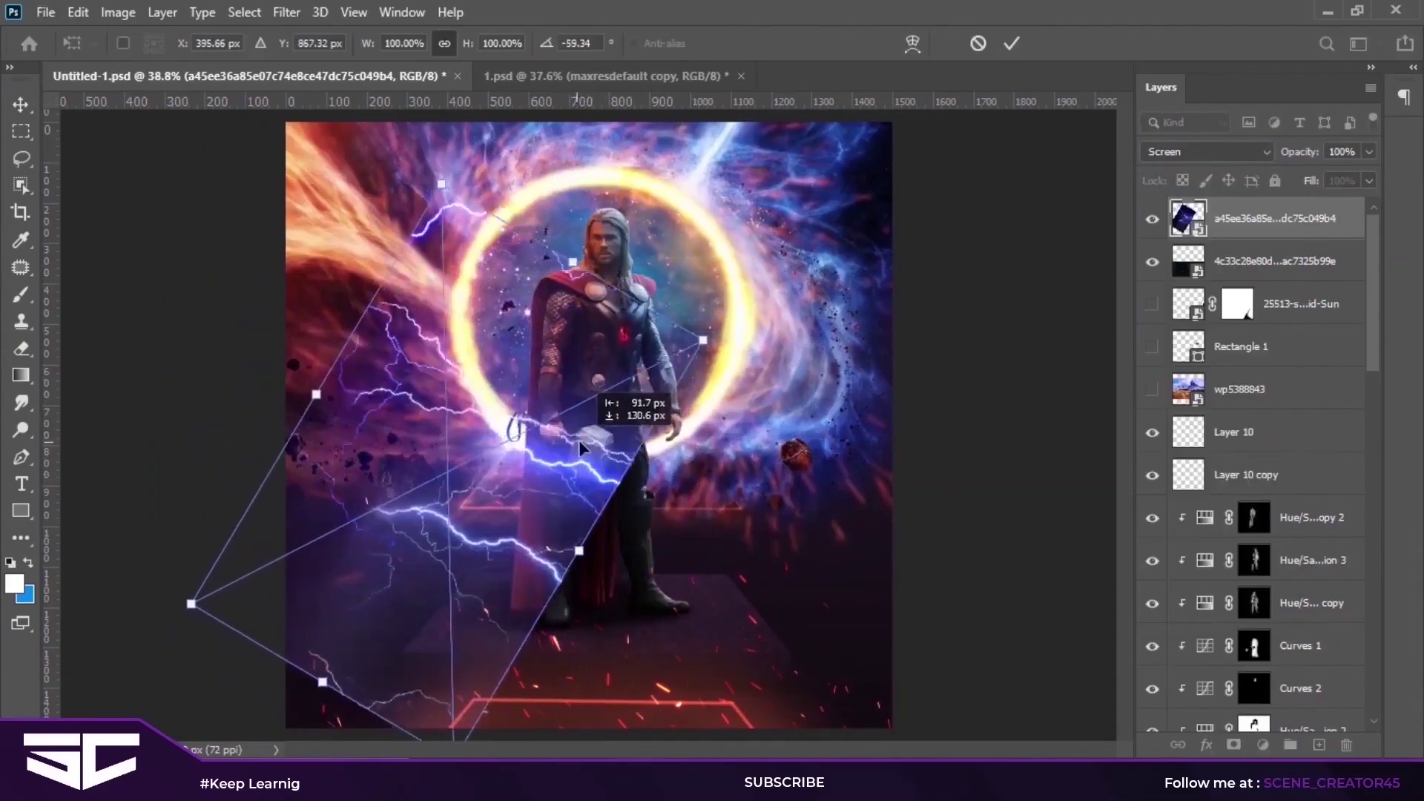
mouse_move(579, 434)
mouse_down()
mouse_move(667, 493)
mouse_move(840, 355)
mouse_up()
drag(829, 361, 633, 613)
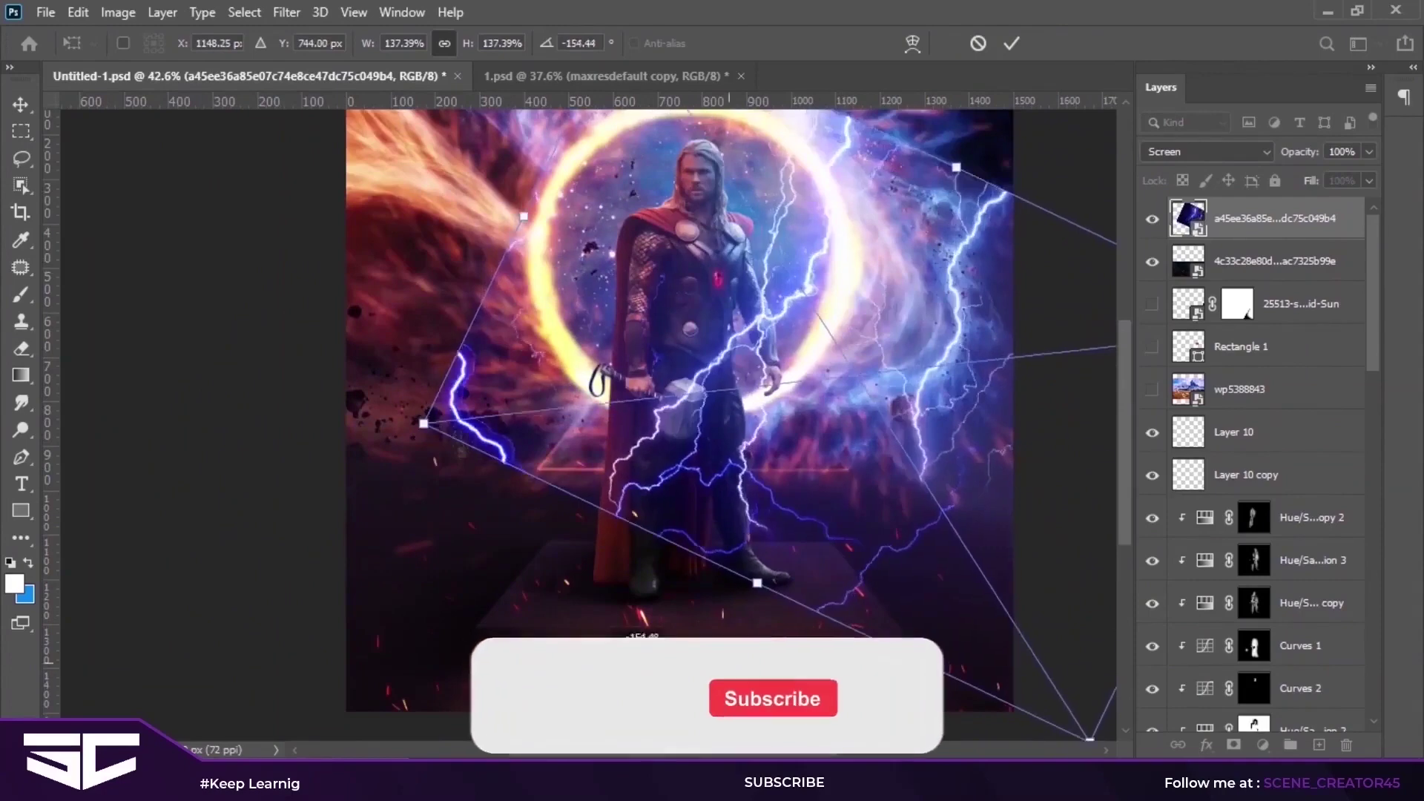
click(1012, 43)
Step: Add an inverted black mask and paint one bolt back in across the hammer
click(1233, 744)
key(b)
key(ctrl+i)
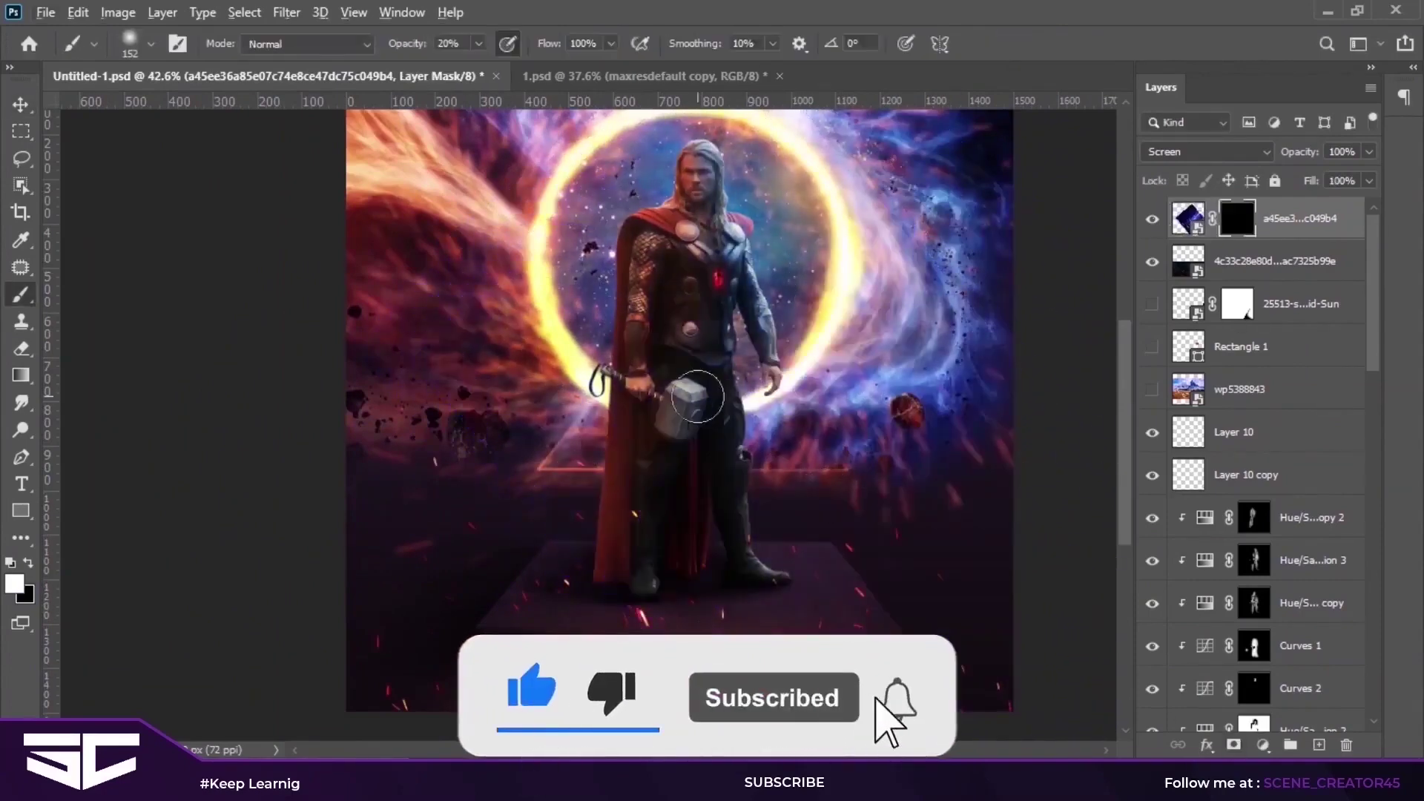
key(0)
drag(552, 511, 929, 245)
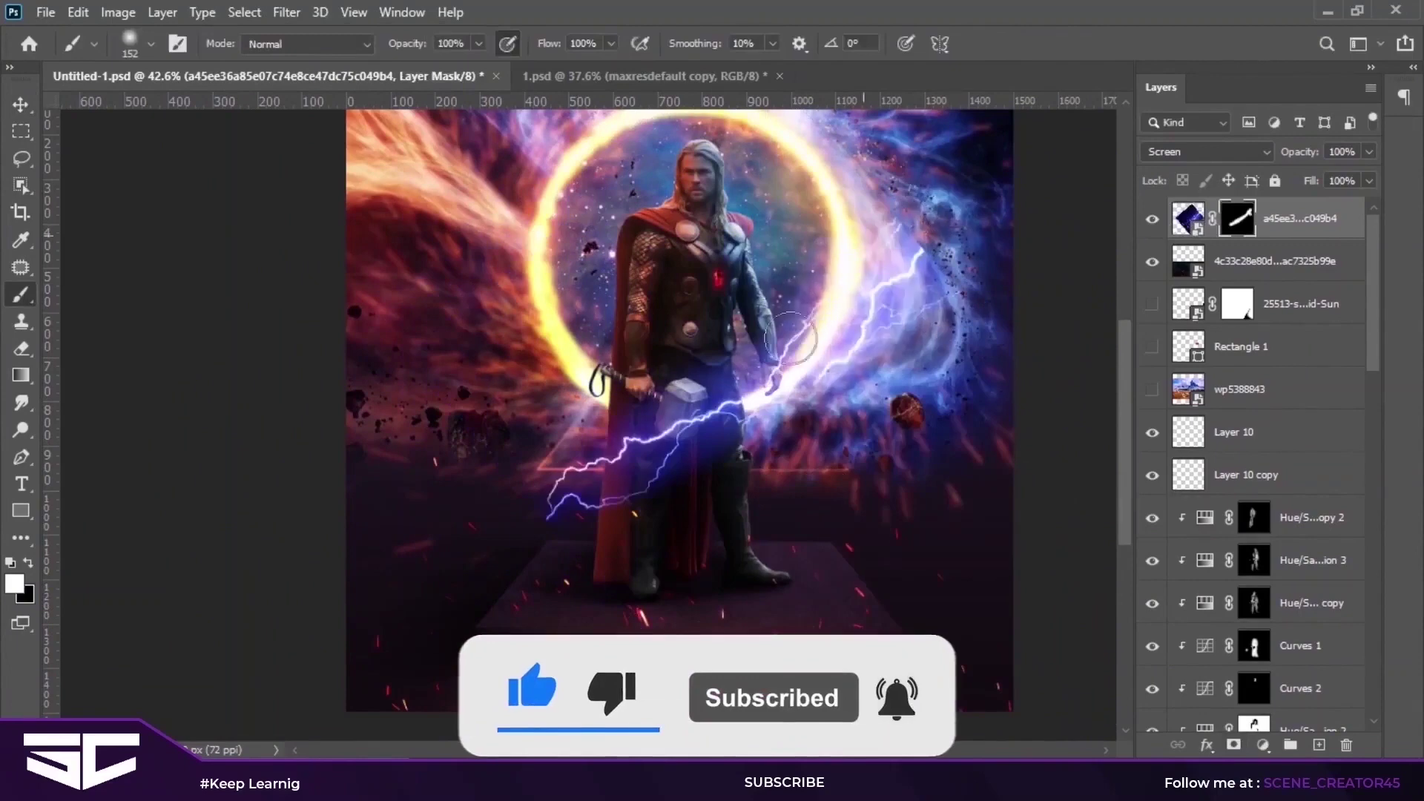
Step: Switch to a smaller soft round brush for revealing the lightning
scroll(684, 430, up, 3)
scroll(645, 533, up, 3)
right_click(663, 416)
key(Return)
scroll(673, 547, down, 1)
scroll(616, 420, down, 2)
scroll(615, 420, up, 3)
right_click(727, 362)
key(Return)
click(684, 318)
Step: Enlarge the brush and reveal lightning on the right side
right_click(776, 272)
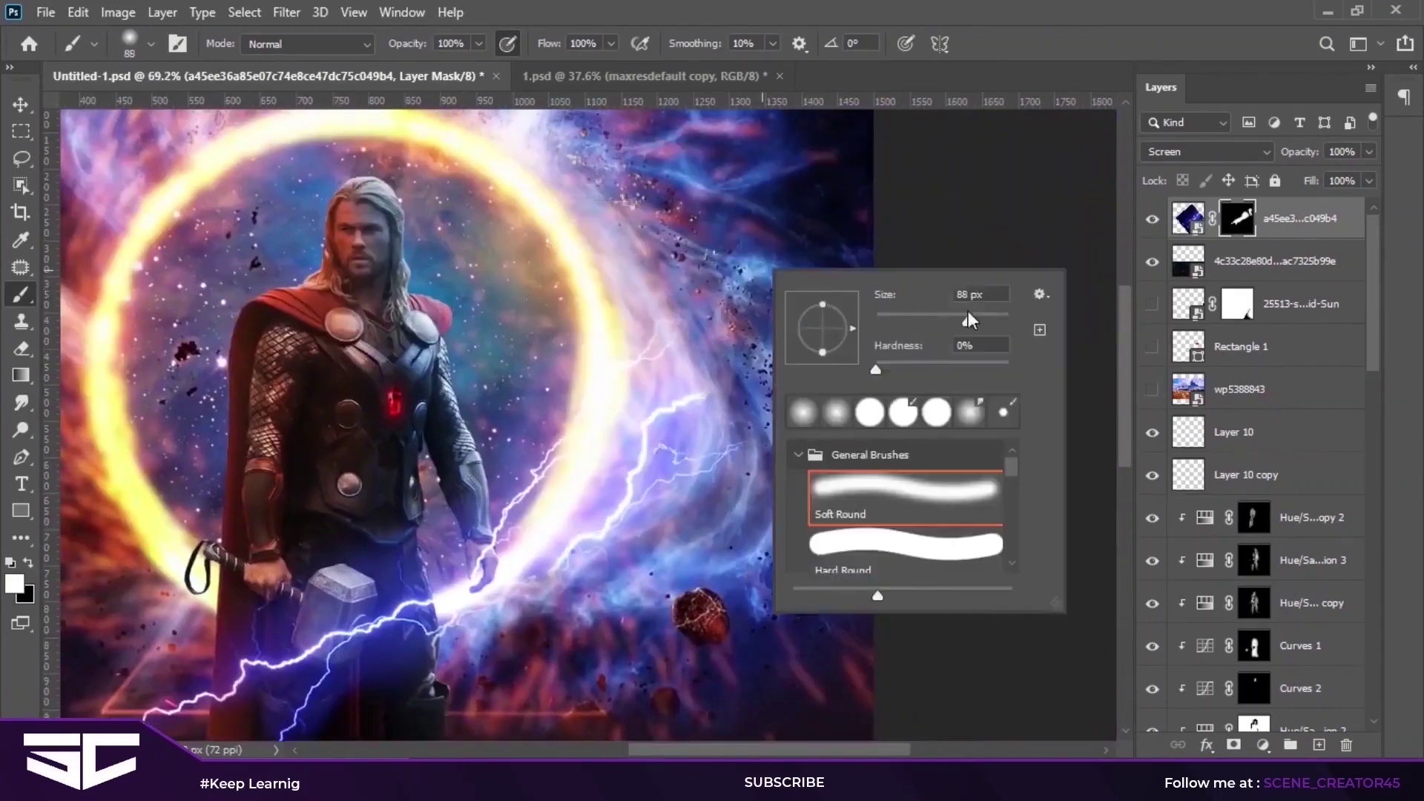
click(970, 317)
key(Return)
drag(753, 382, 833, 611)
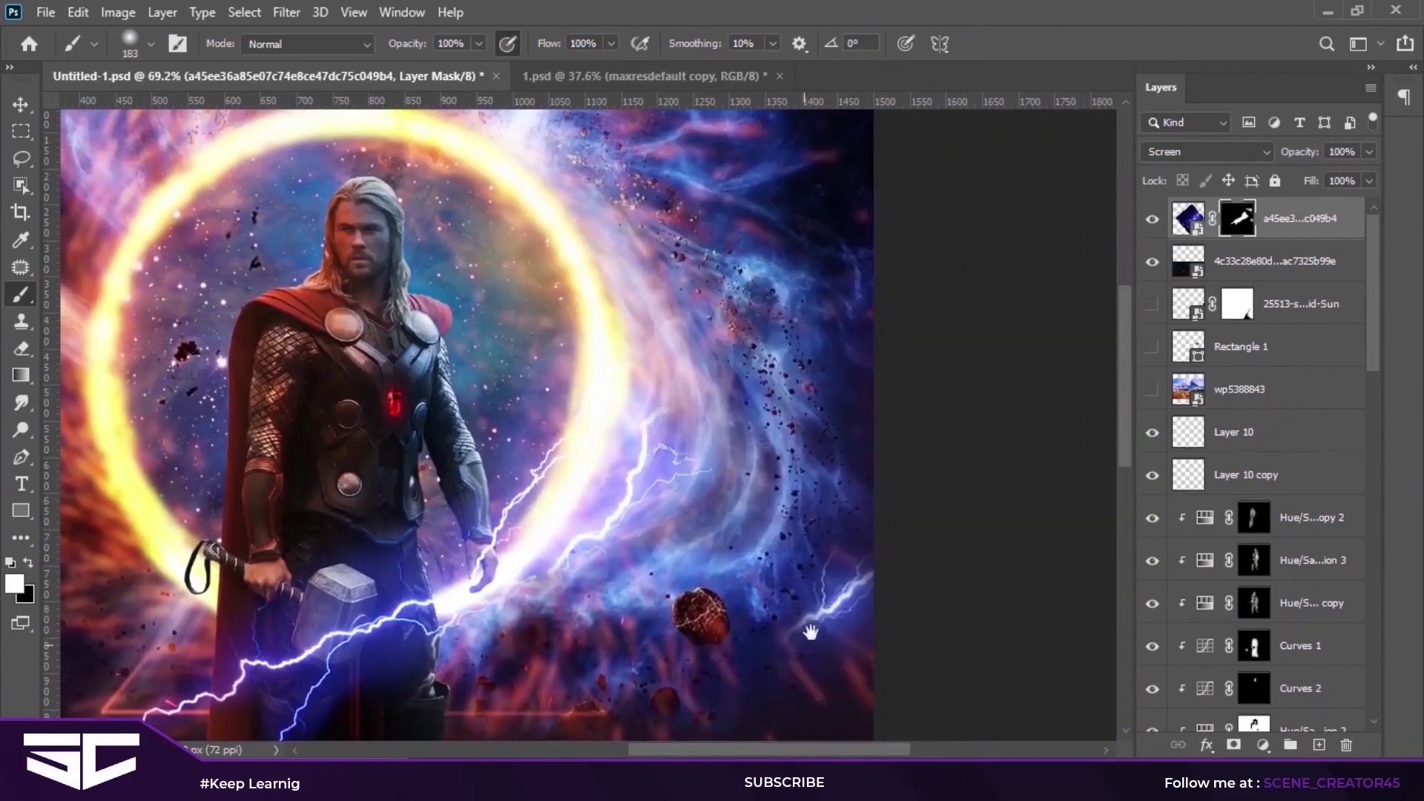
Step: Undo the lower-right streak and reveal lightning from lower centre to the right
scroll(817, 579, down, 1)
scroll(645, 661, down, 1)
key(ctrl+z)
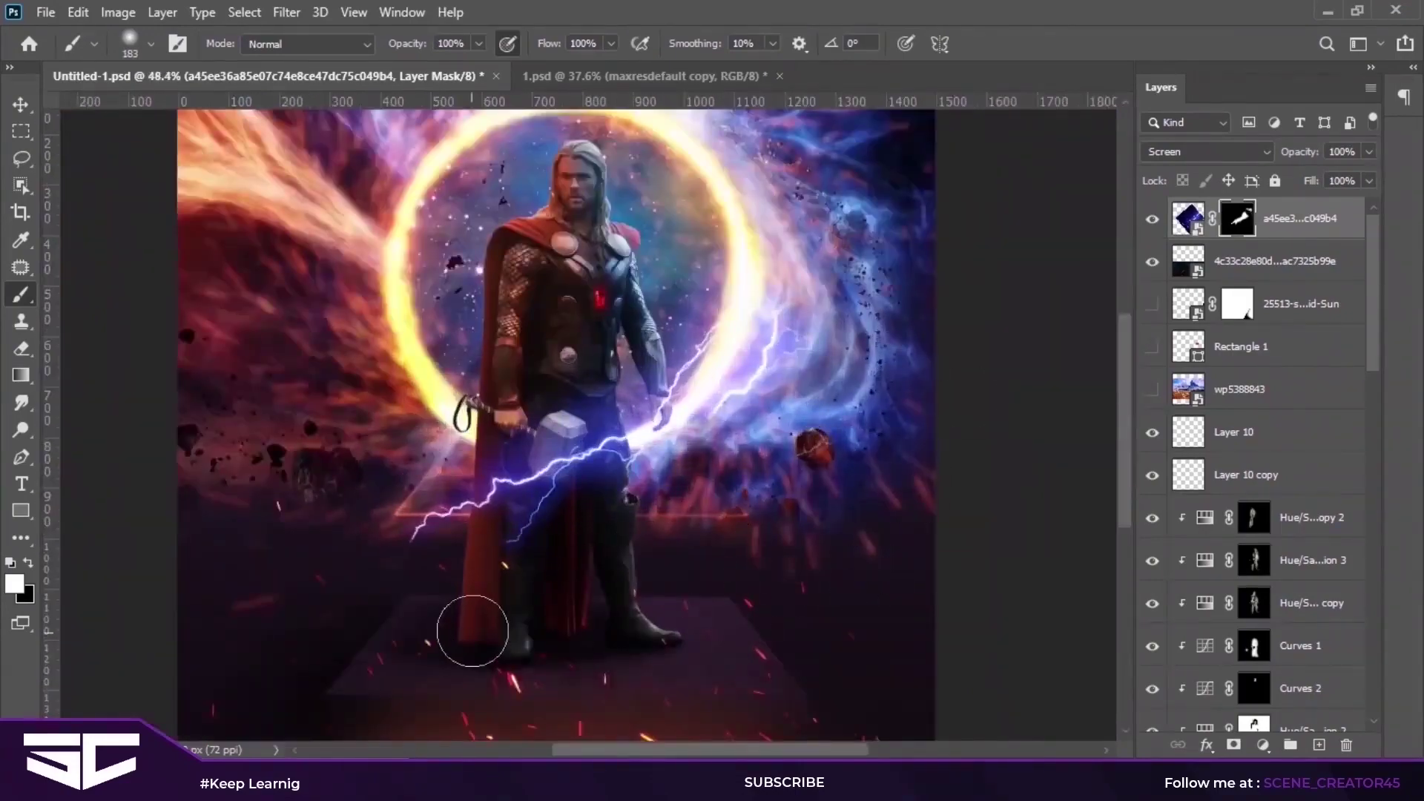
mouse_move(472, 611)
mouse_down()
mouse_move(476, 566)
mouse_move(875, 426)
mouse_up()
scroll(875, 426, down, 1)
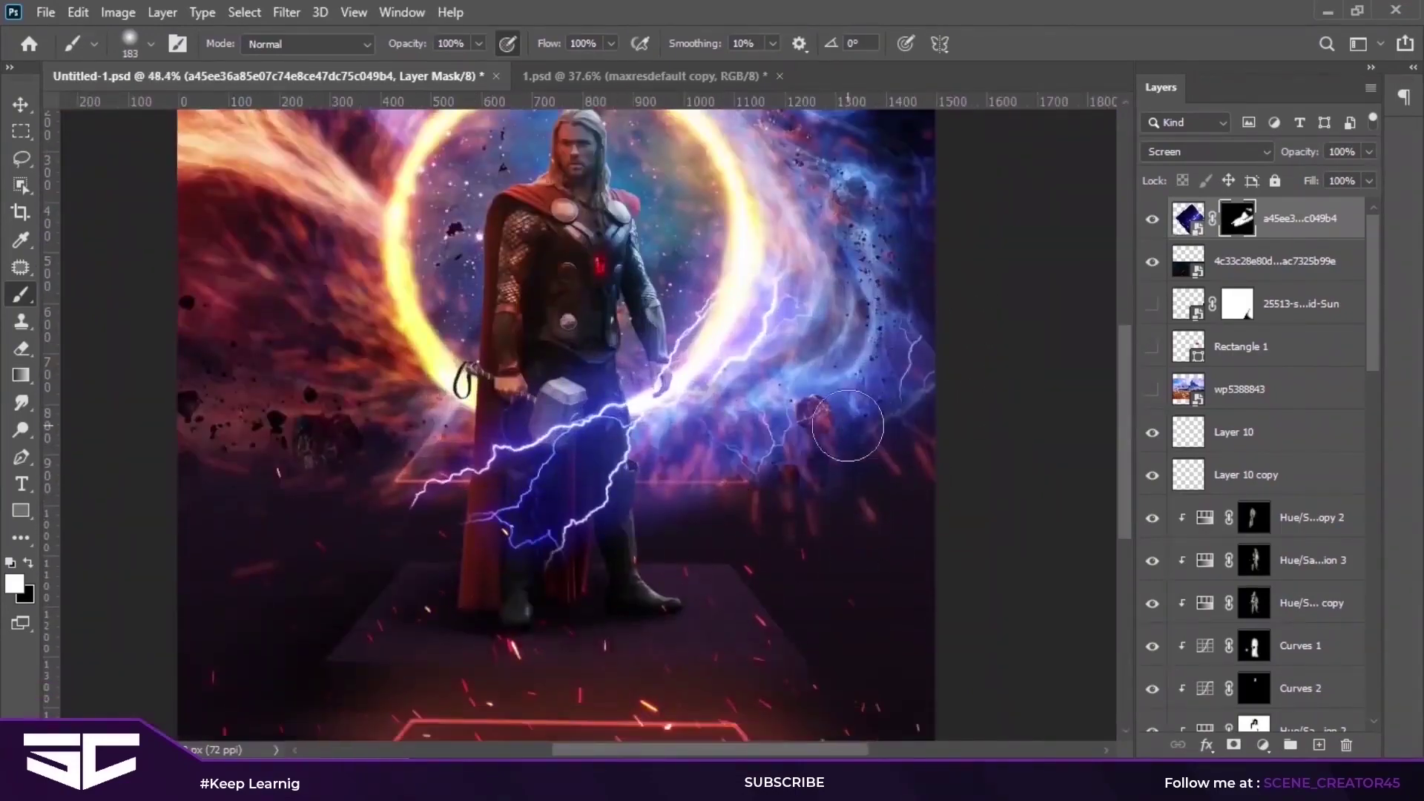
Step: Hide the panels to review the whole canvas, then restore them
key(Tab)
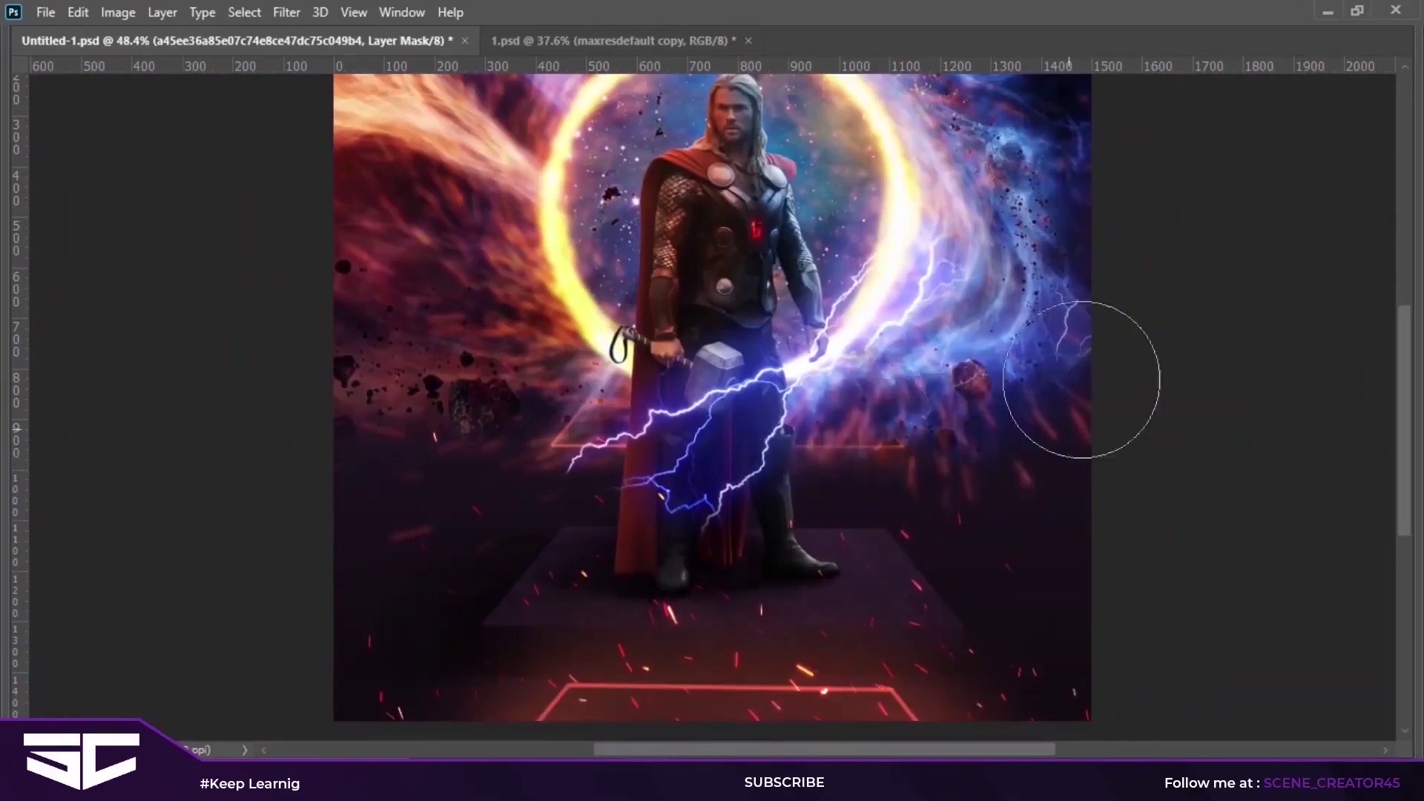
scroll(1081, 380, down, 2)
scroll(644, 441, down, 2)
scroll(511, 444, up, 1)
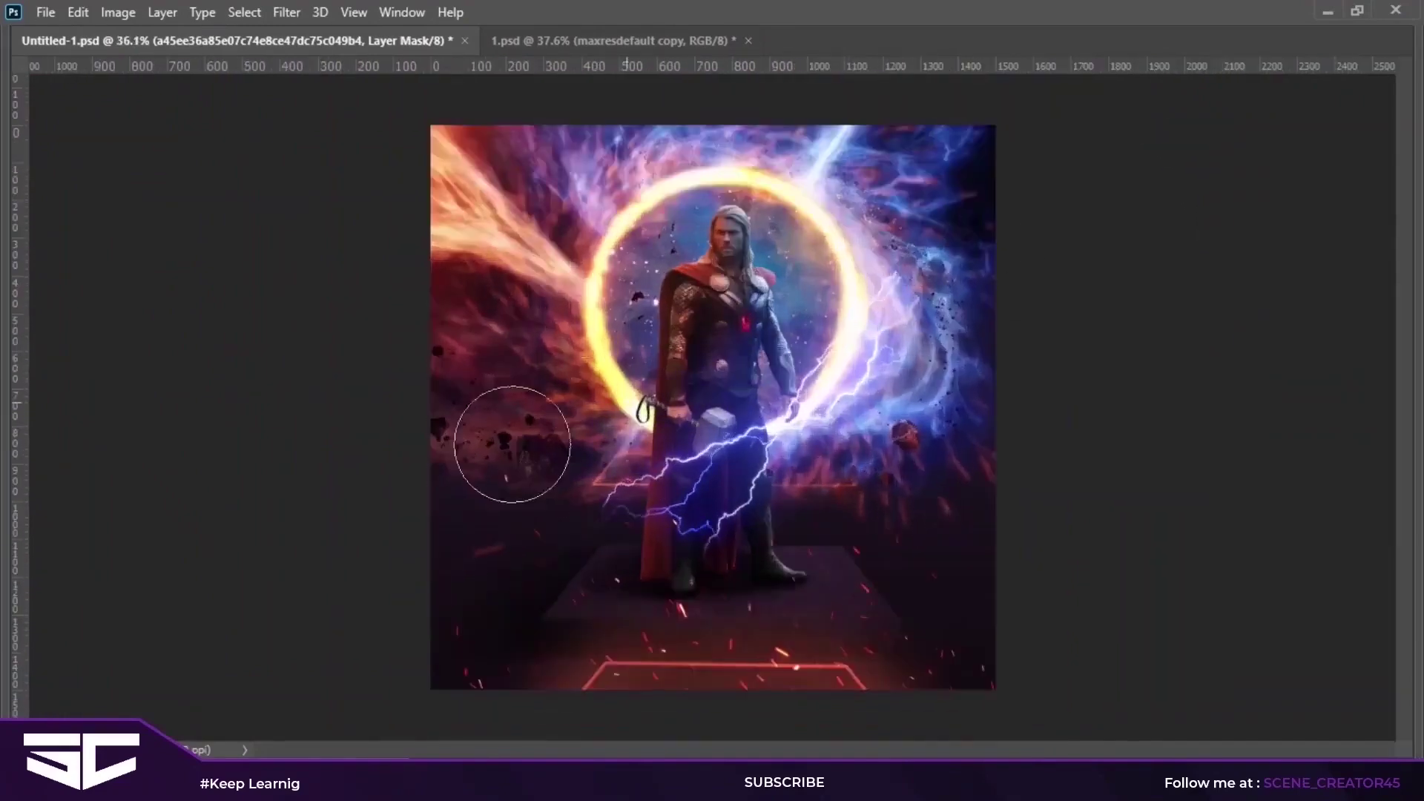
key(Tab)
scroll(716, 460, up, 2)
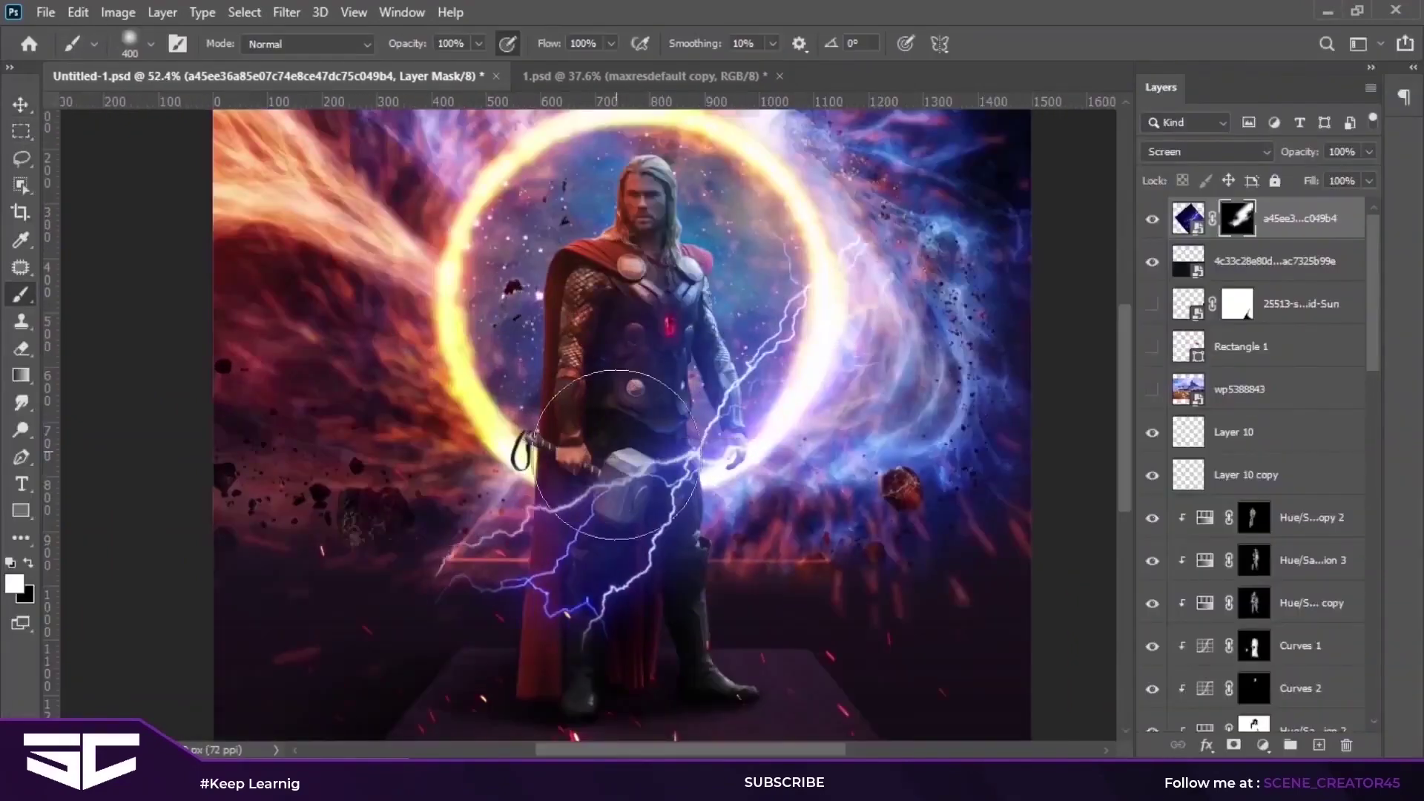
scroll(740, 656, down, 1)
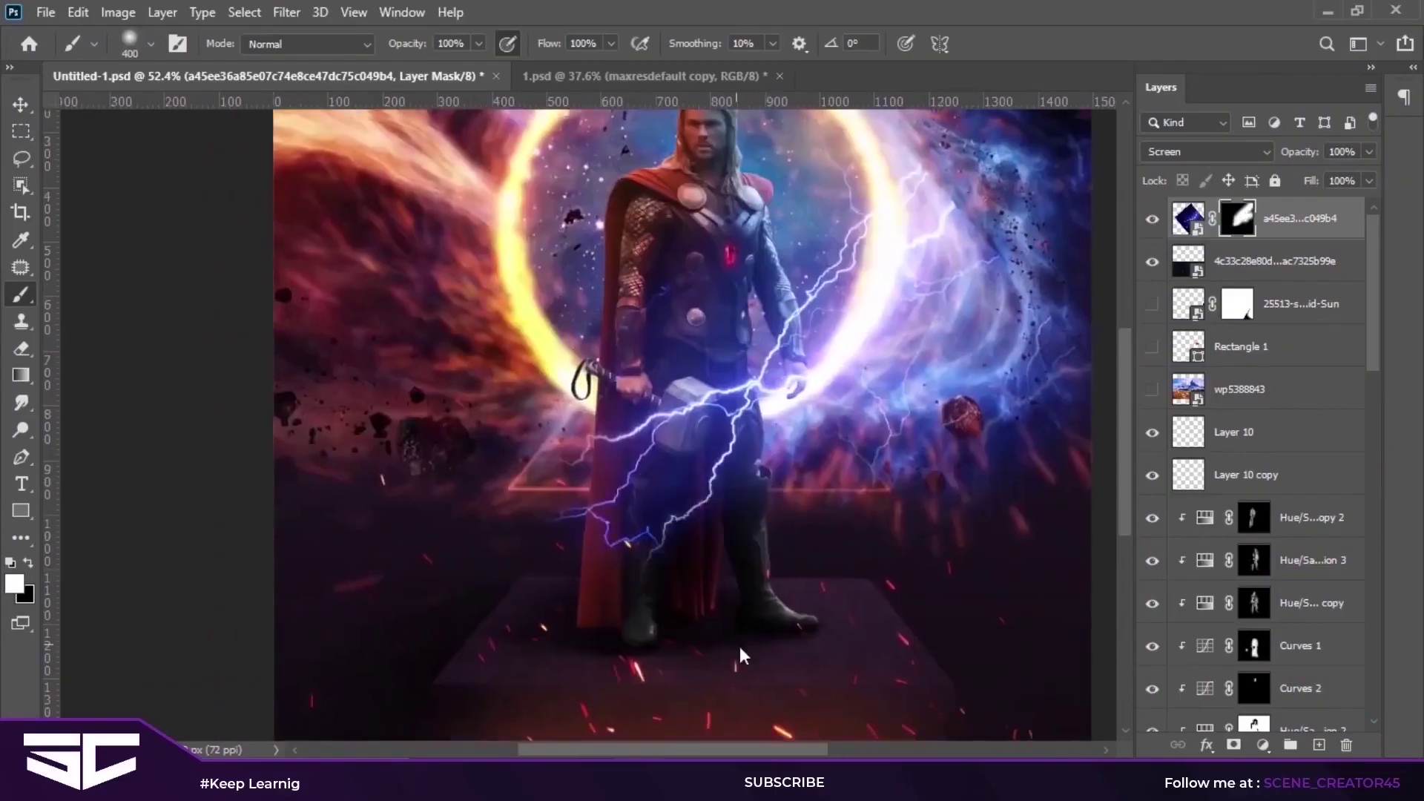
scroll(518, 569, down, 2)
scroll(454, 454, up, 3)
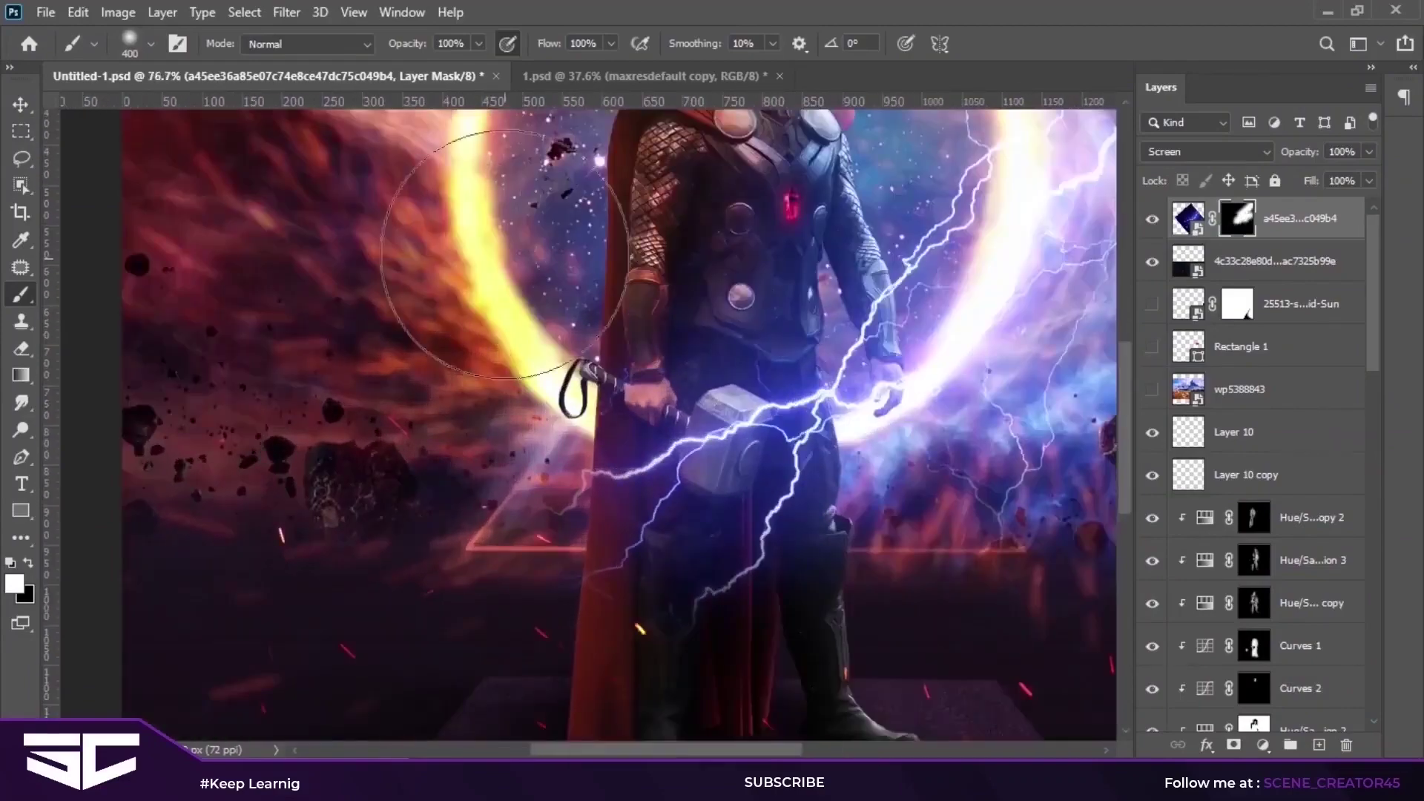
scroll(505, 255, down, 2)
scroll(505, 254, down, 2)
Step: Nudge the lightning layer and mask away part of the right-side lightning
key(v)
drag(516, 524, 638, 532)
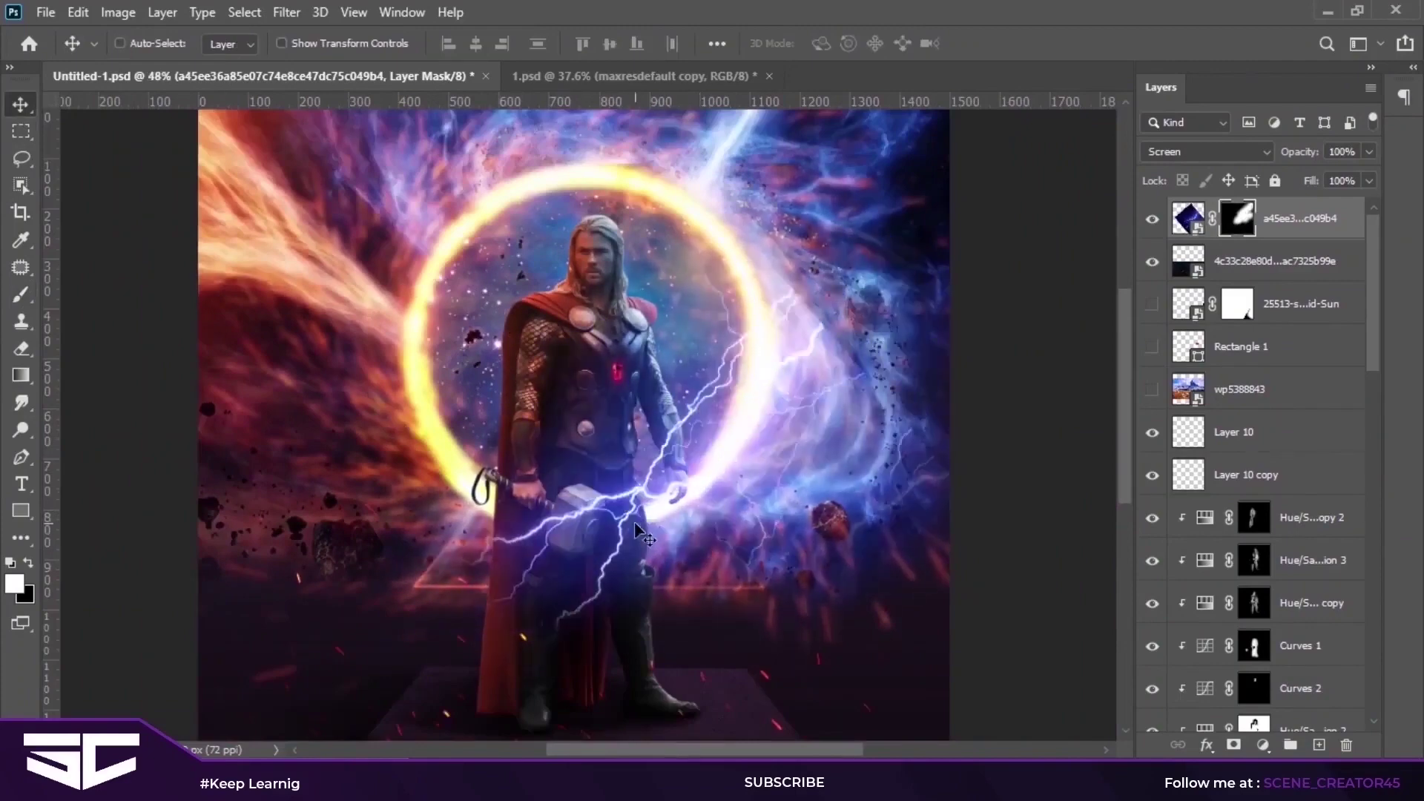
drag(902, 316, 969, 366)
key(x)
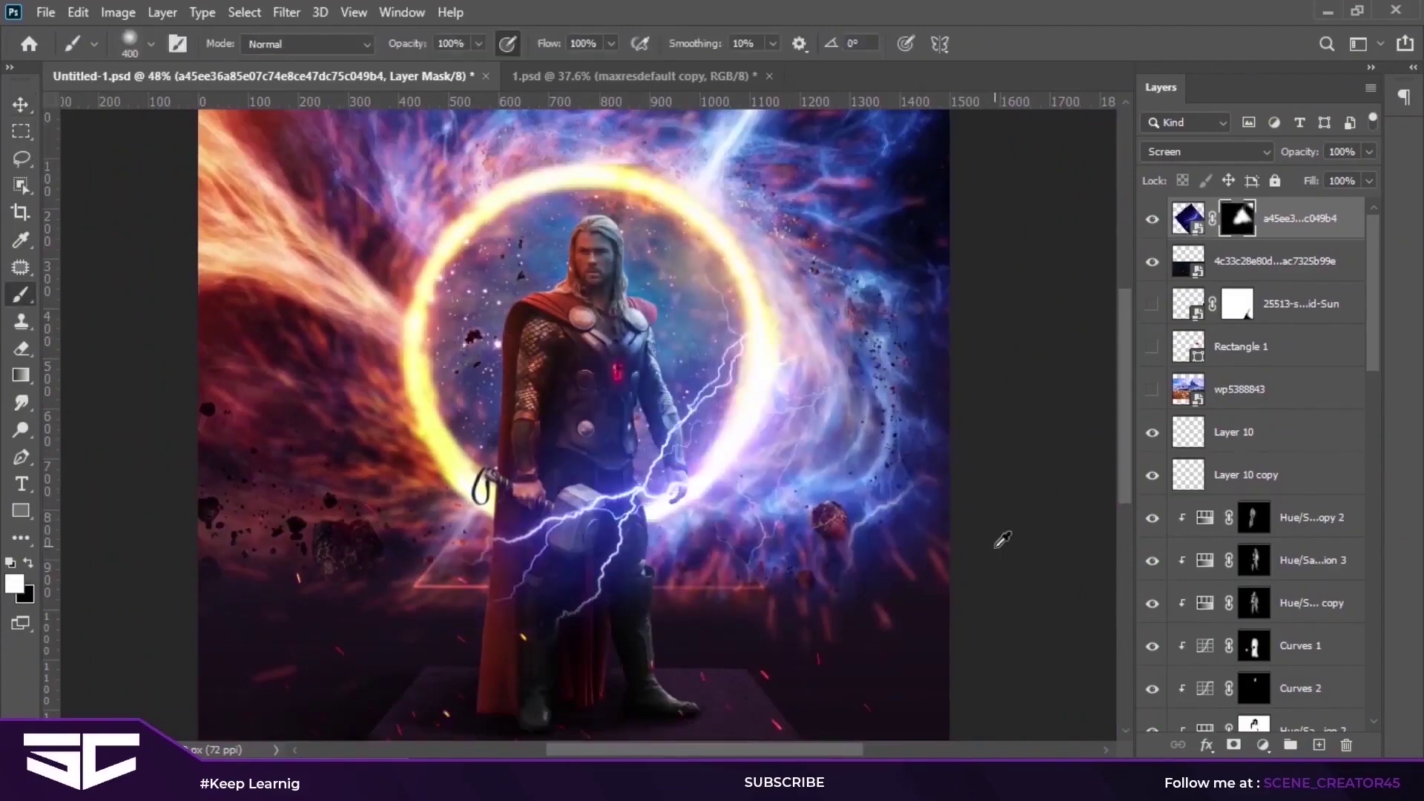
scroll(994, 547, up, 1)
scroll(1015, 401, up, 1)
Step: Add a new empty layer above Thor and set its blend mode to Color Dodge
scroll(1015, 400, up, 1)
key(v)
click(1291, 268)
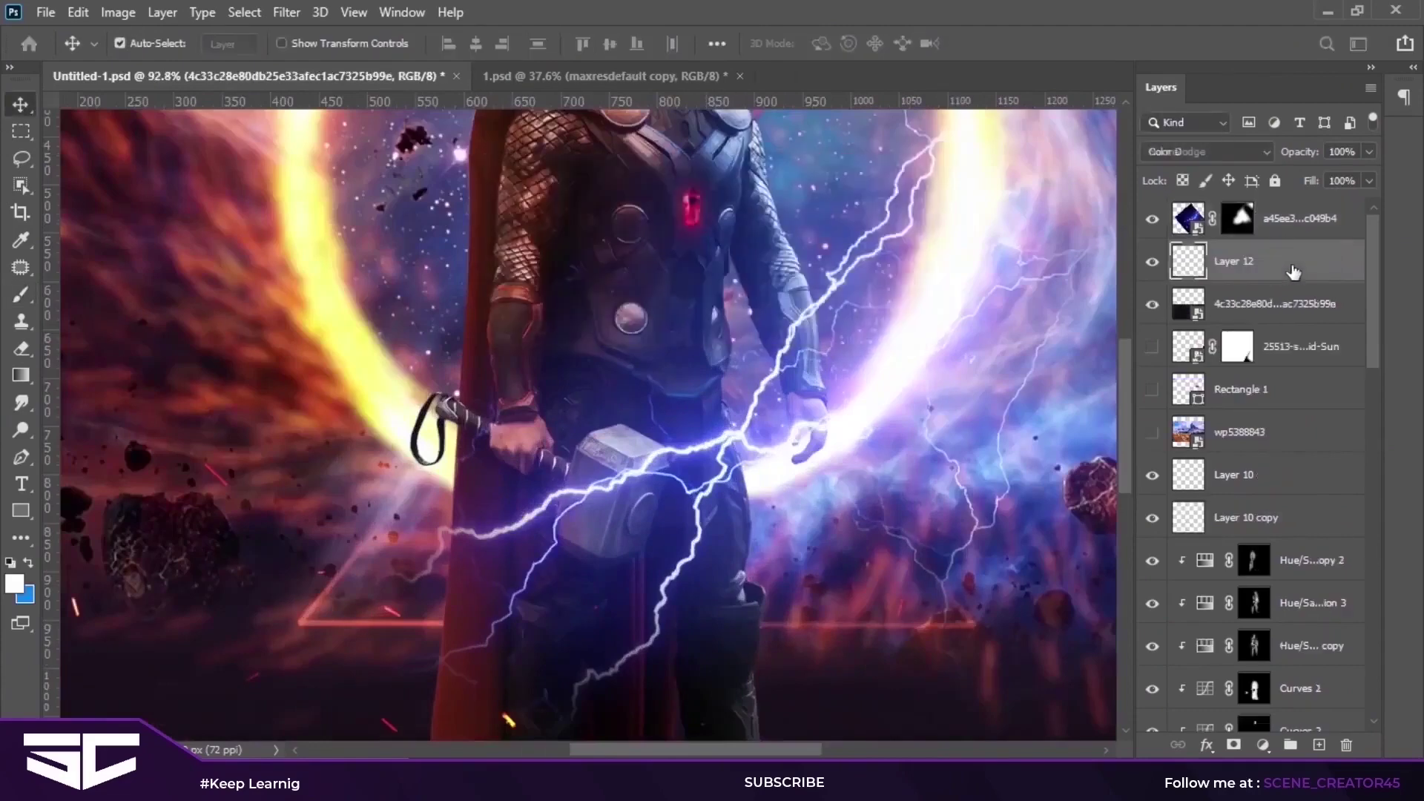
right_click(634, 415)
key(Escape)
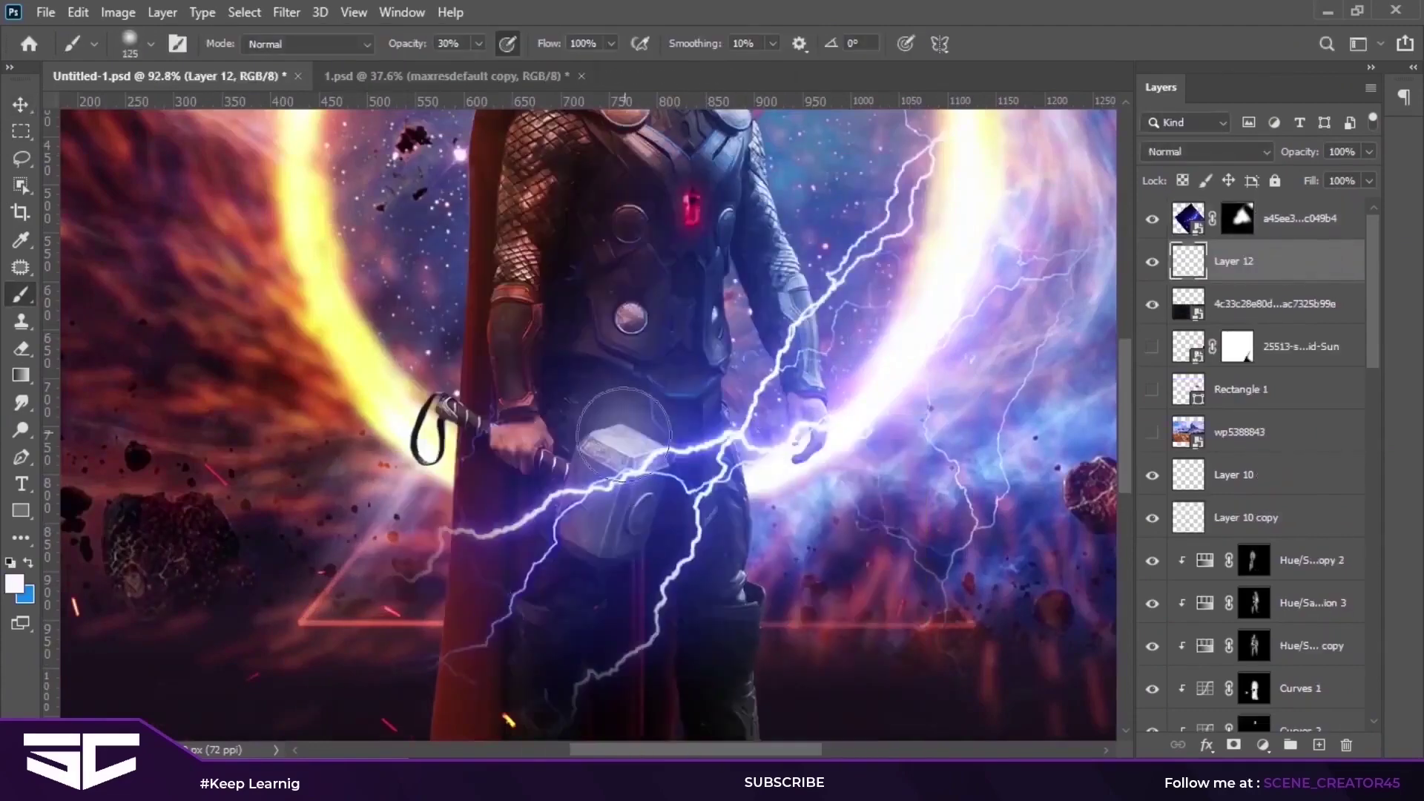
click(525, 509)
scroll(525, 509, down, 1)
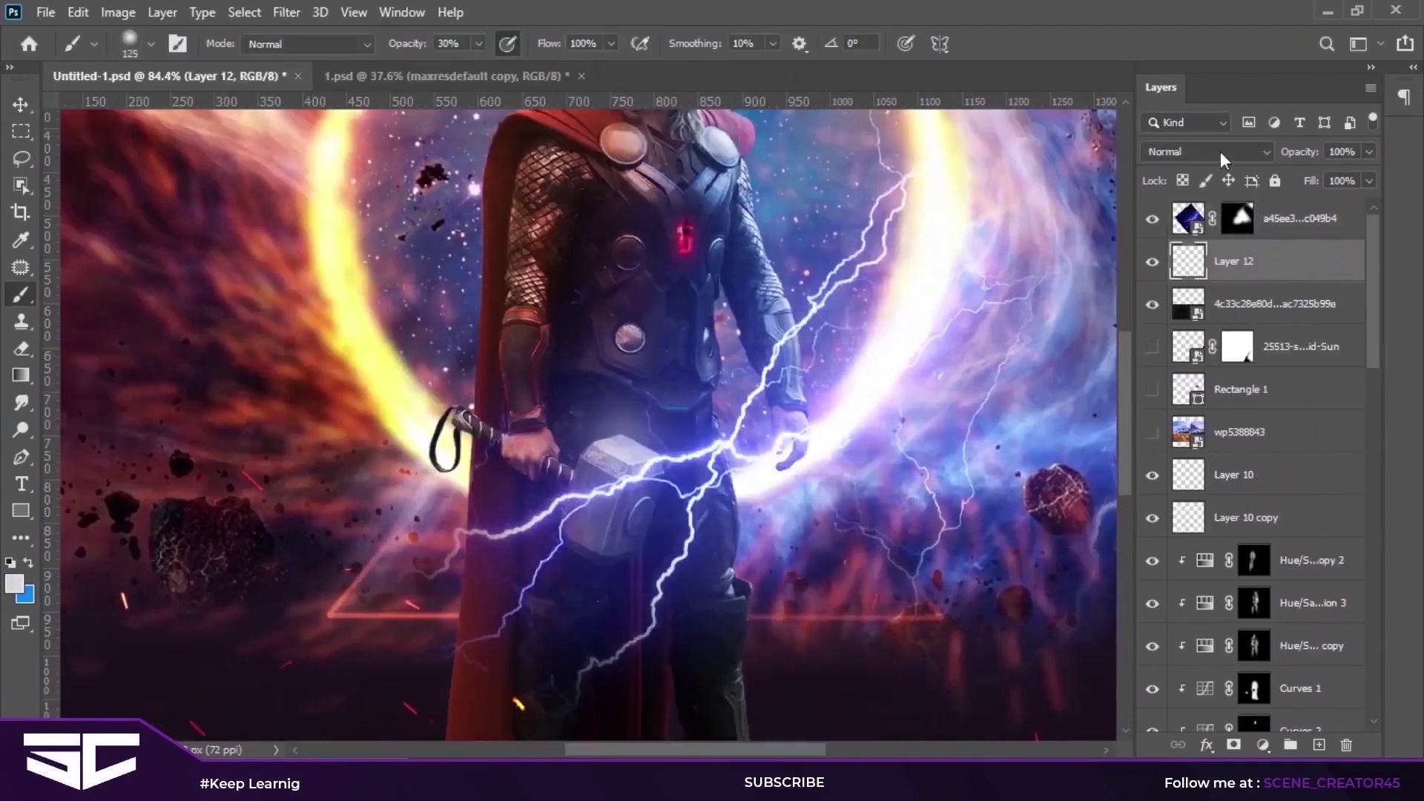
click(1207, 152)
click(1172, 341)
Step: Sample blue from the lightning and paint a soft glow over the hammer at 30% opacity with a large brush
scroll(610, 489, down, 3)
scroll(734, 370, up, 4)
alt+click(731, 141)
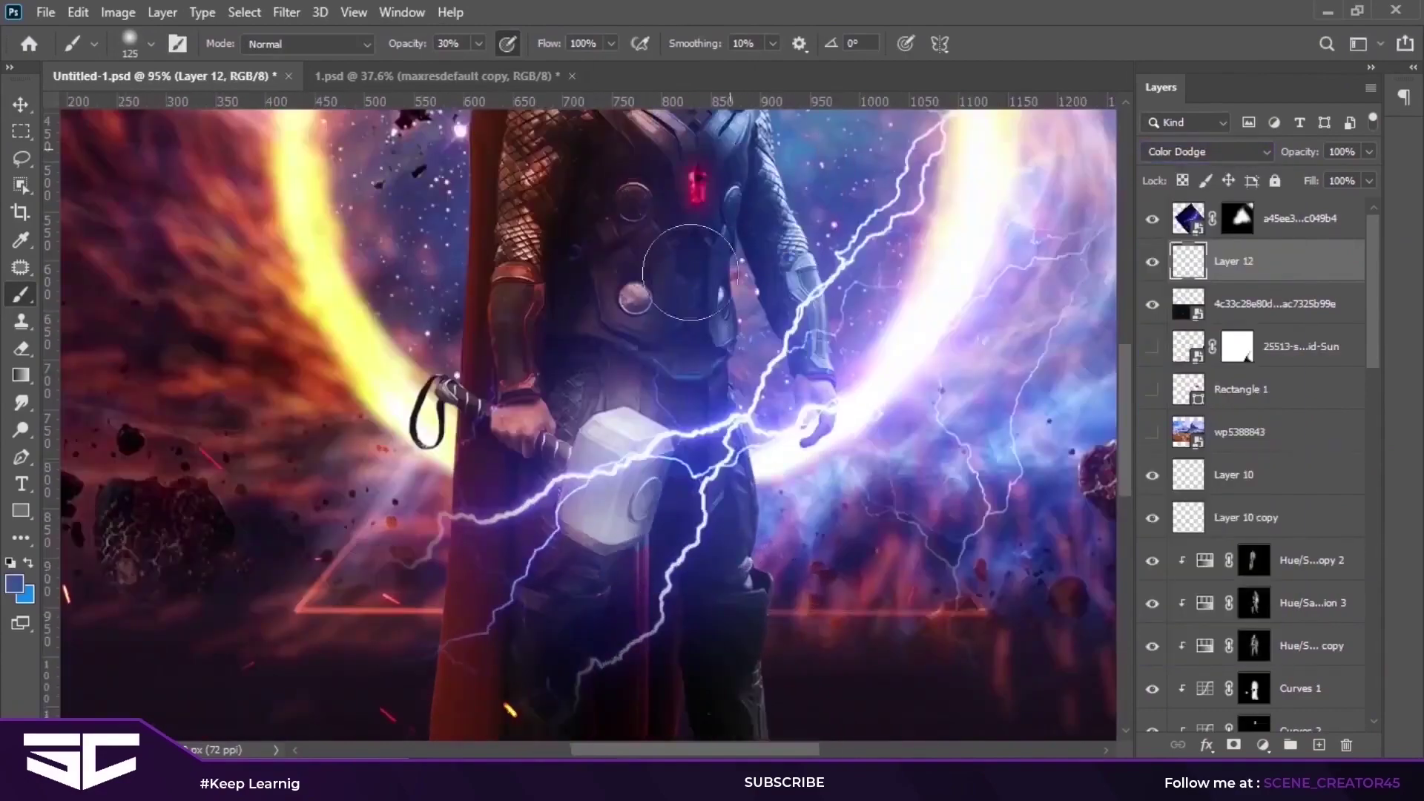
scroll(651, 571, down, 3)
key(bracketright)
key(bracketright)
key(bracketright)
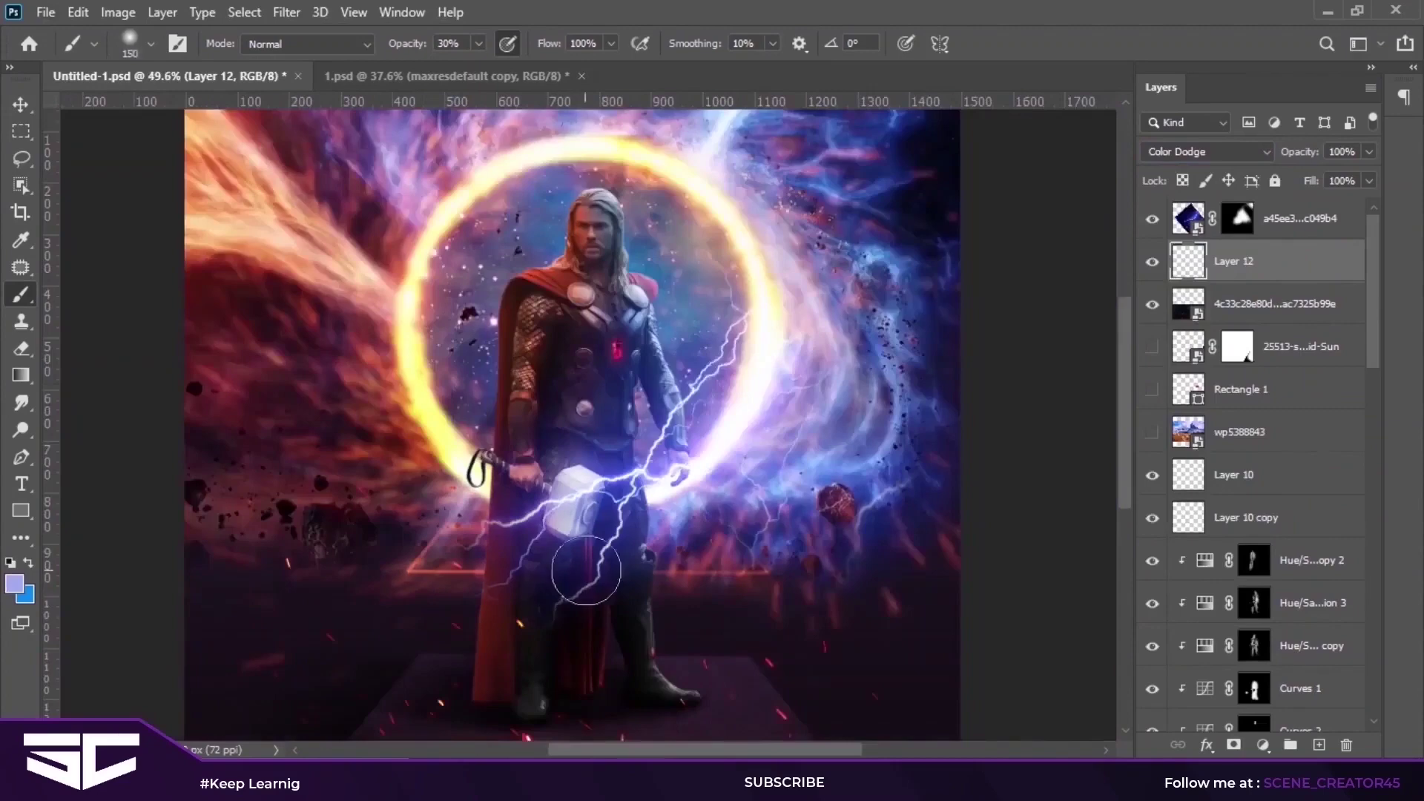
scroll(1017, 566, down, 2)
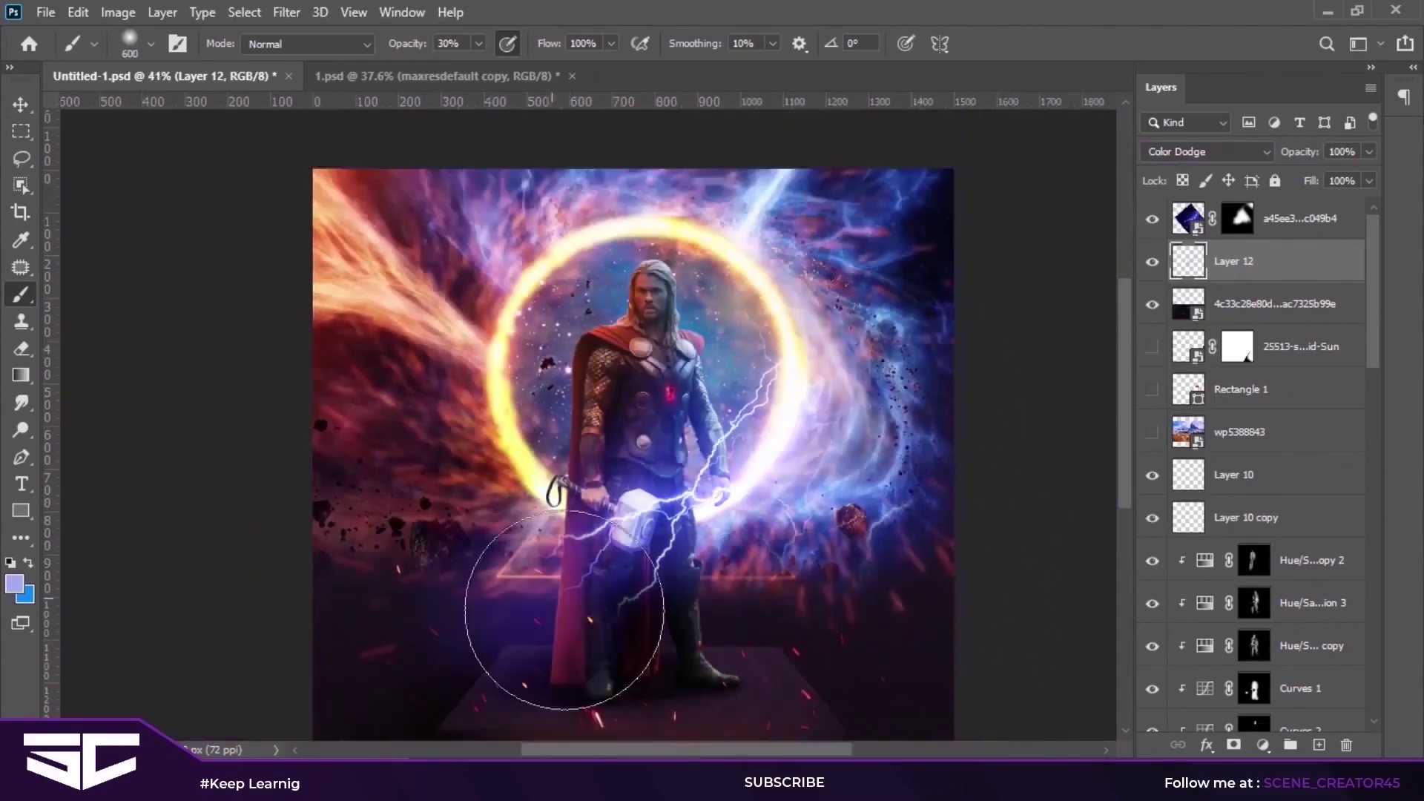
scroll(757, 578, up, 1)
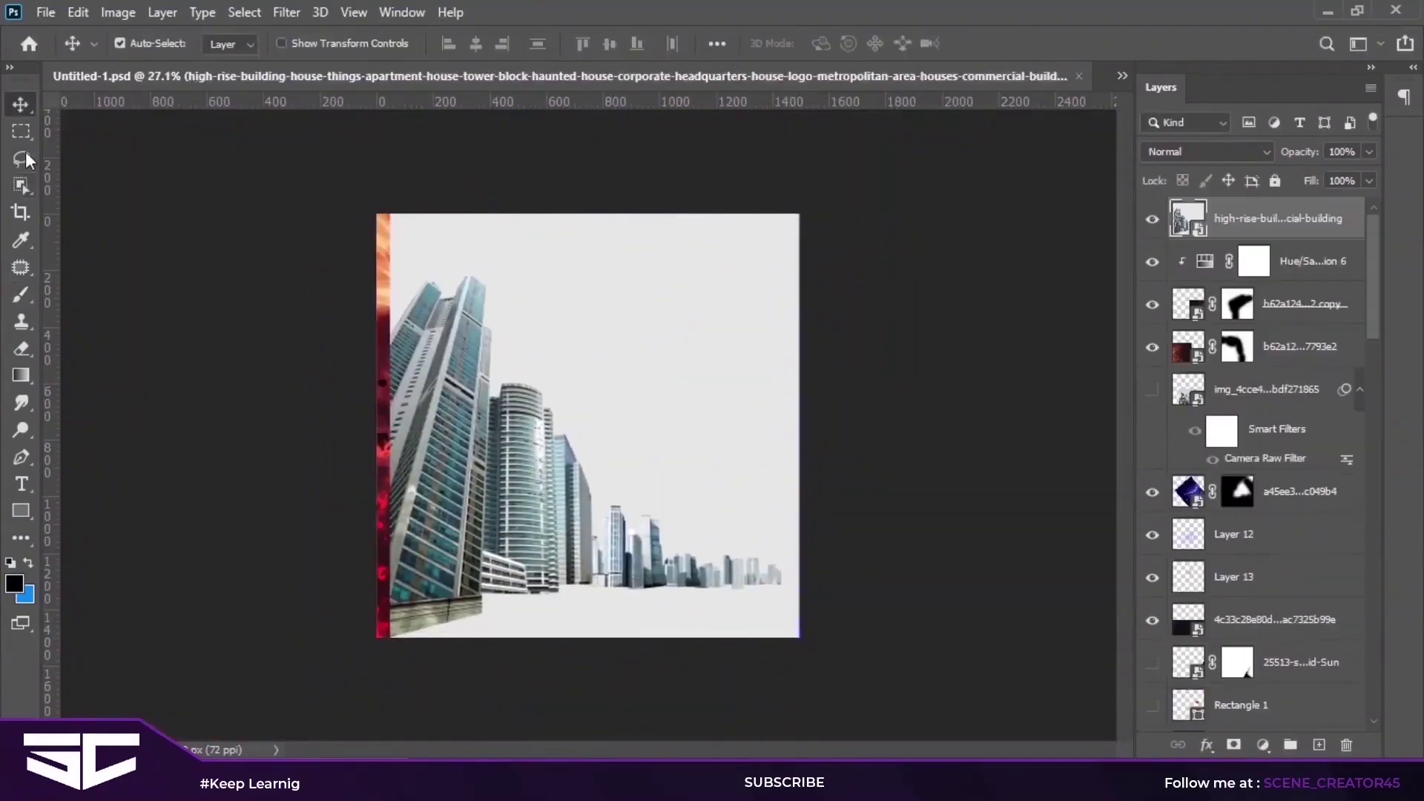
Step: Mask out the buildings' white background via Color Range at fuzziness 0, then move them down-left
click(244, 13)
click(271, 216)
mouse_move(614, 180)
mouse_down()
mouse_move(626, 182)
mouse_move(506, 220)
mouse_up()
click(851, 119)
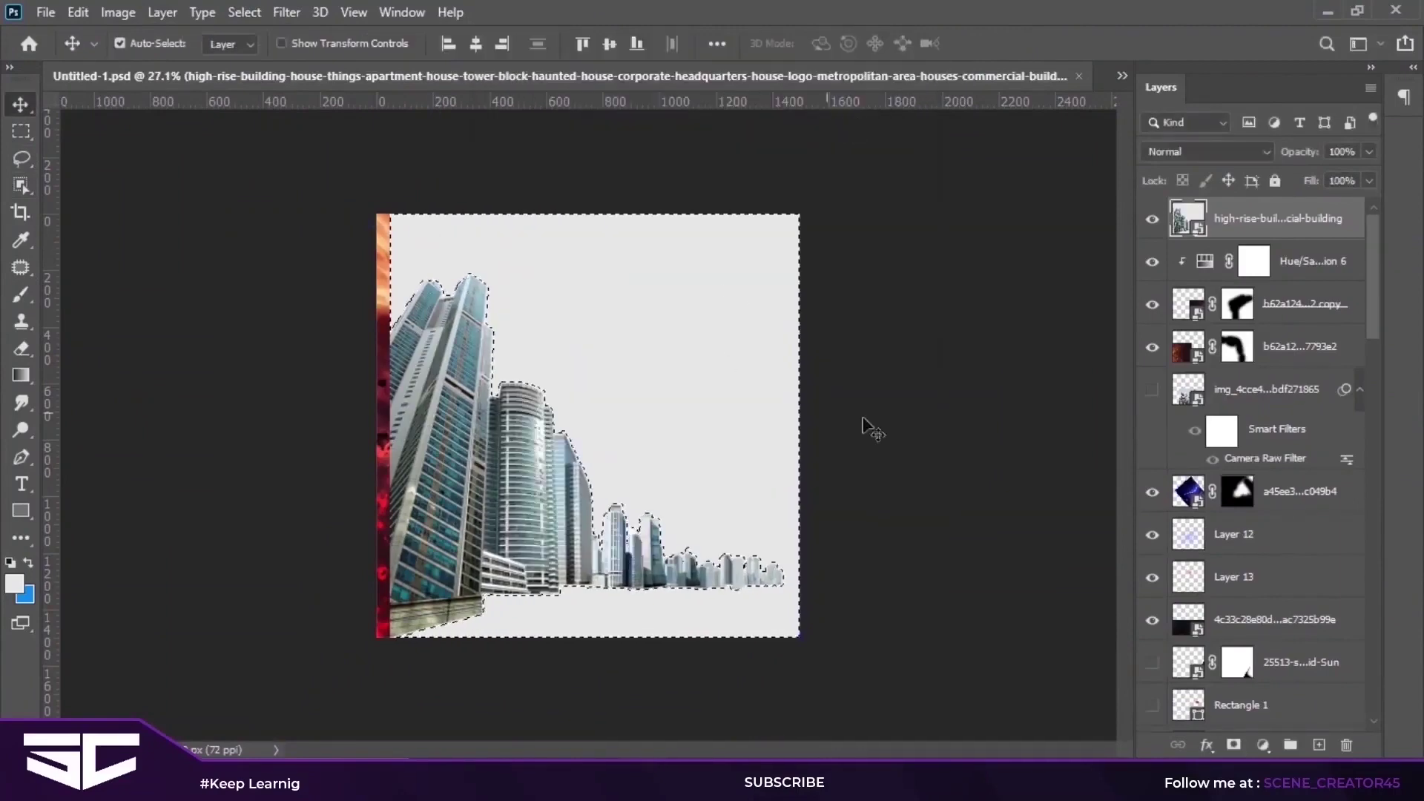
key(alt+BackSpace)
mouse_move(449, 300)
mouse_down()
mouse_move(356, 564)
mouse_move(229, 448)
mouse_up()
Step: Duplicate the buildings, enlarge and rotate the copy, set it to Color Dodge, and duplicate it
key(ctrl+j)
key(ctrl+t)
mouse_move(927, 519)
mouse_down()
mouse_move(848, 517)
mouse_move(836, 391)
mouse_move(686, 487)
mouse_up()
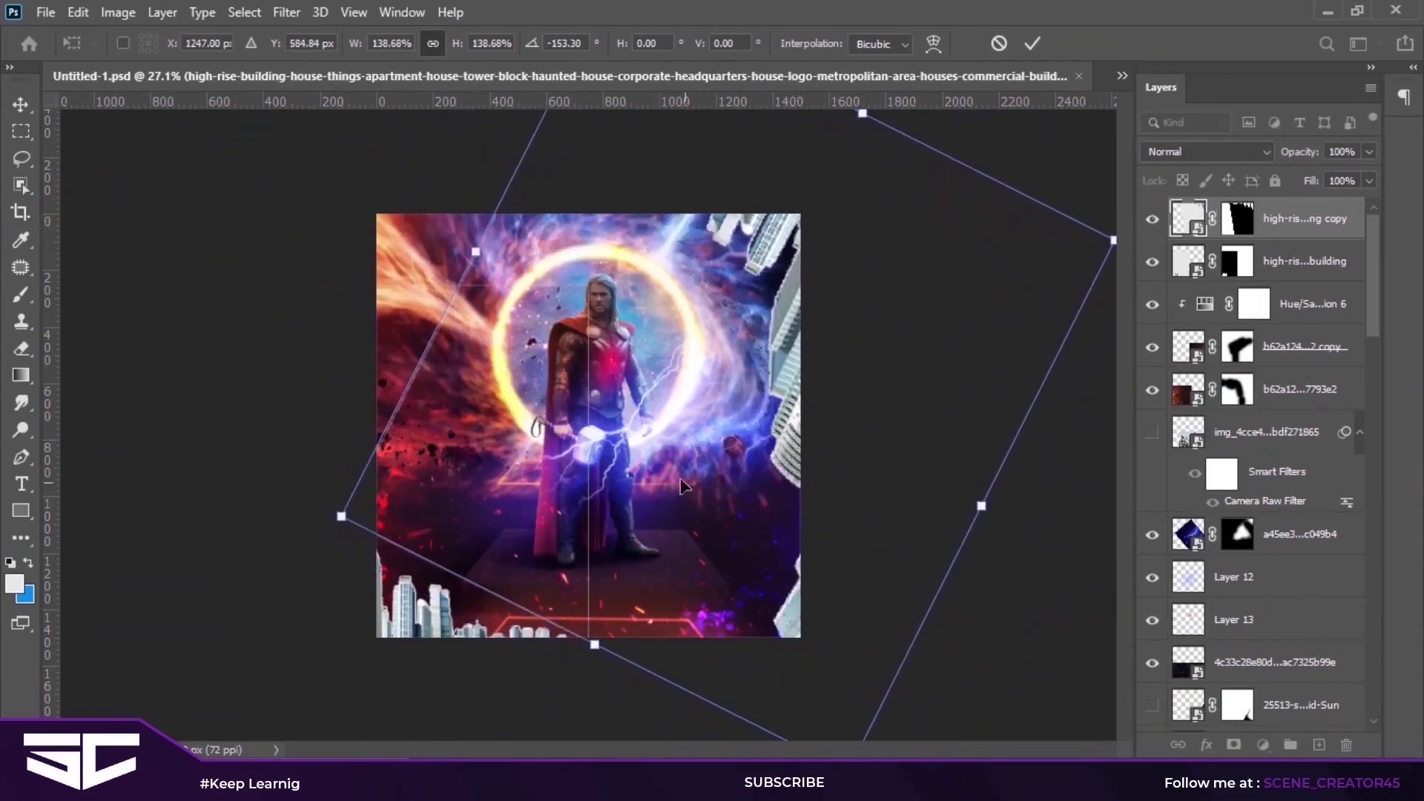
click(1029, 44)
click(1207, 151)
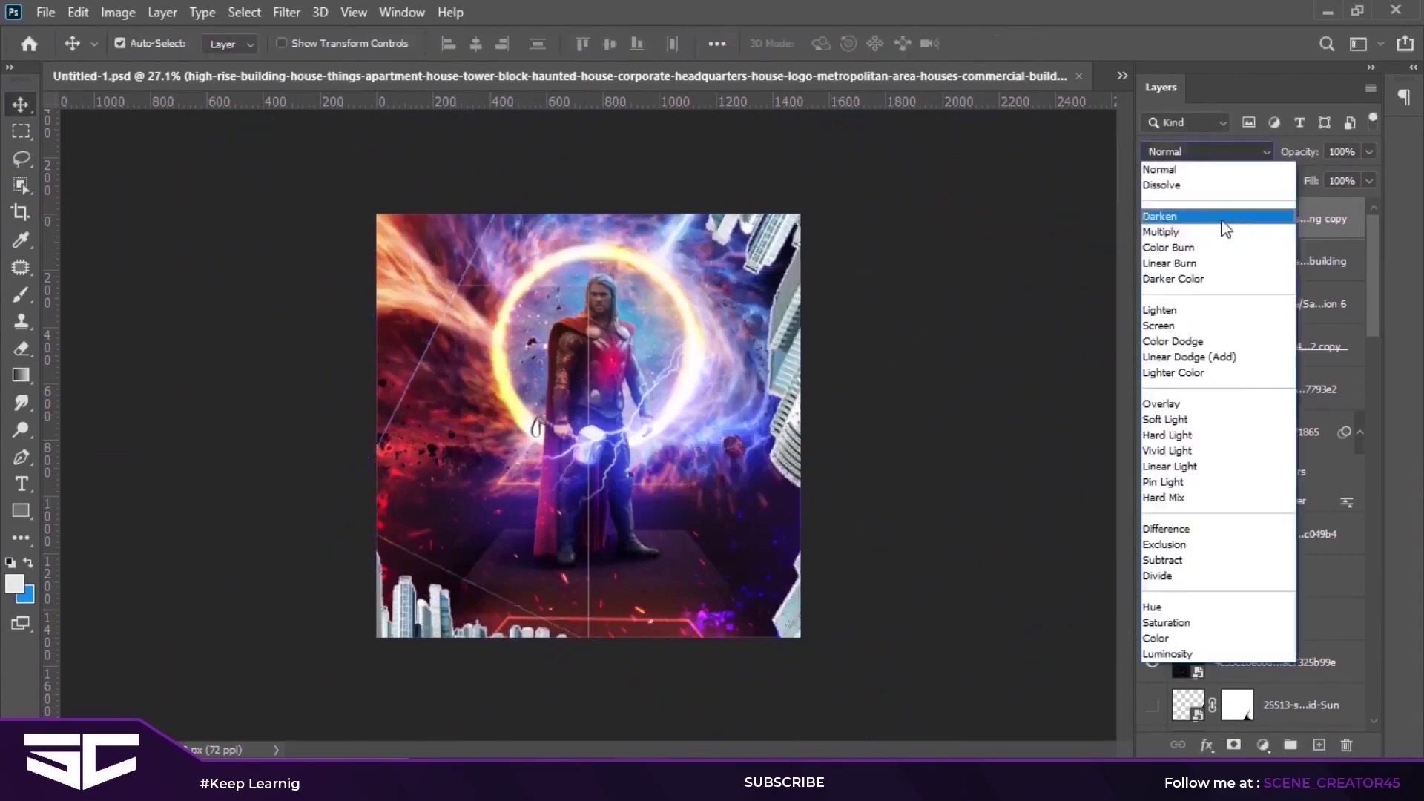
click(1227, 340)
key(ctrl+j)
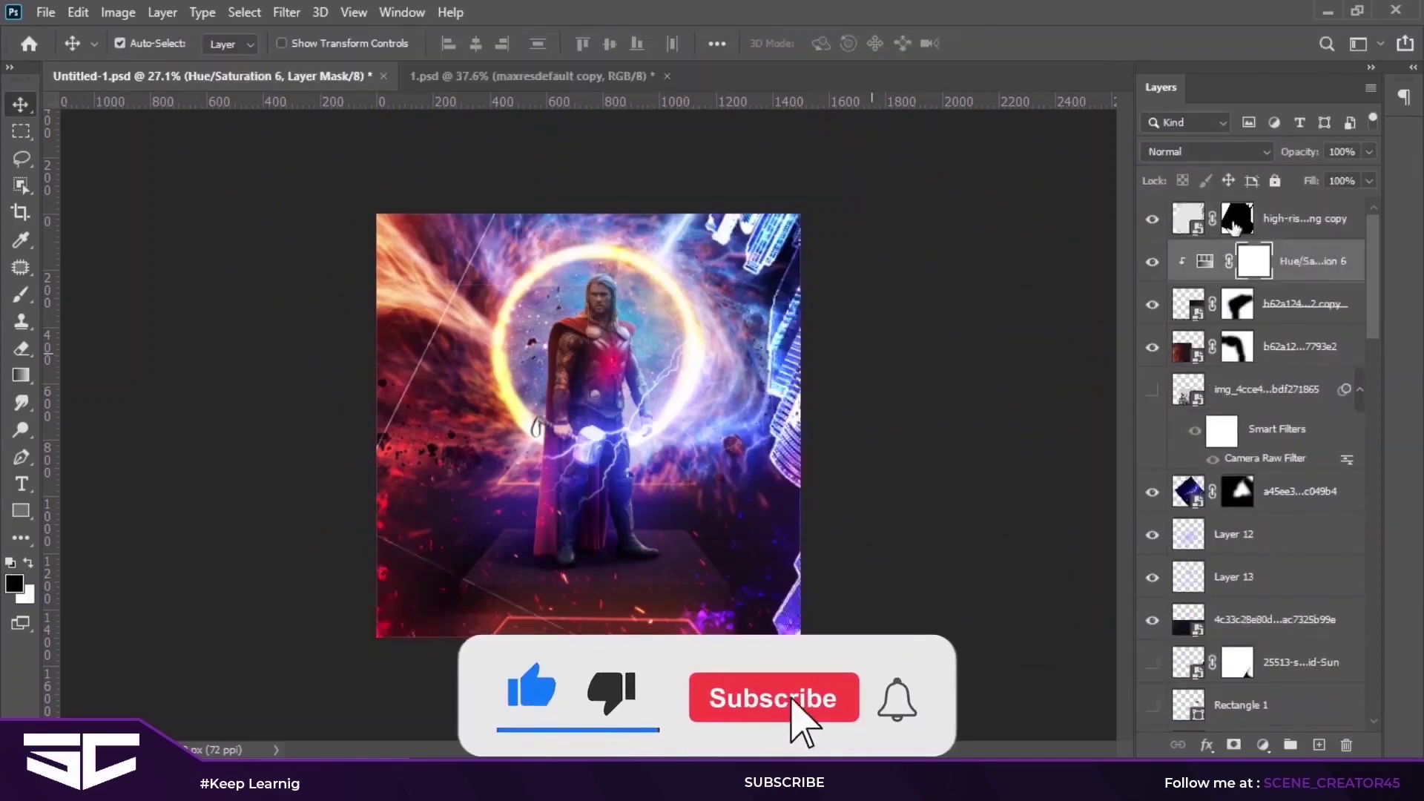
Step: Make another building copy and rotate it onto its side
key(v)
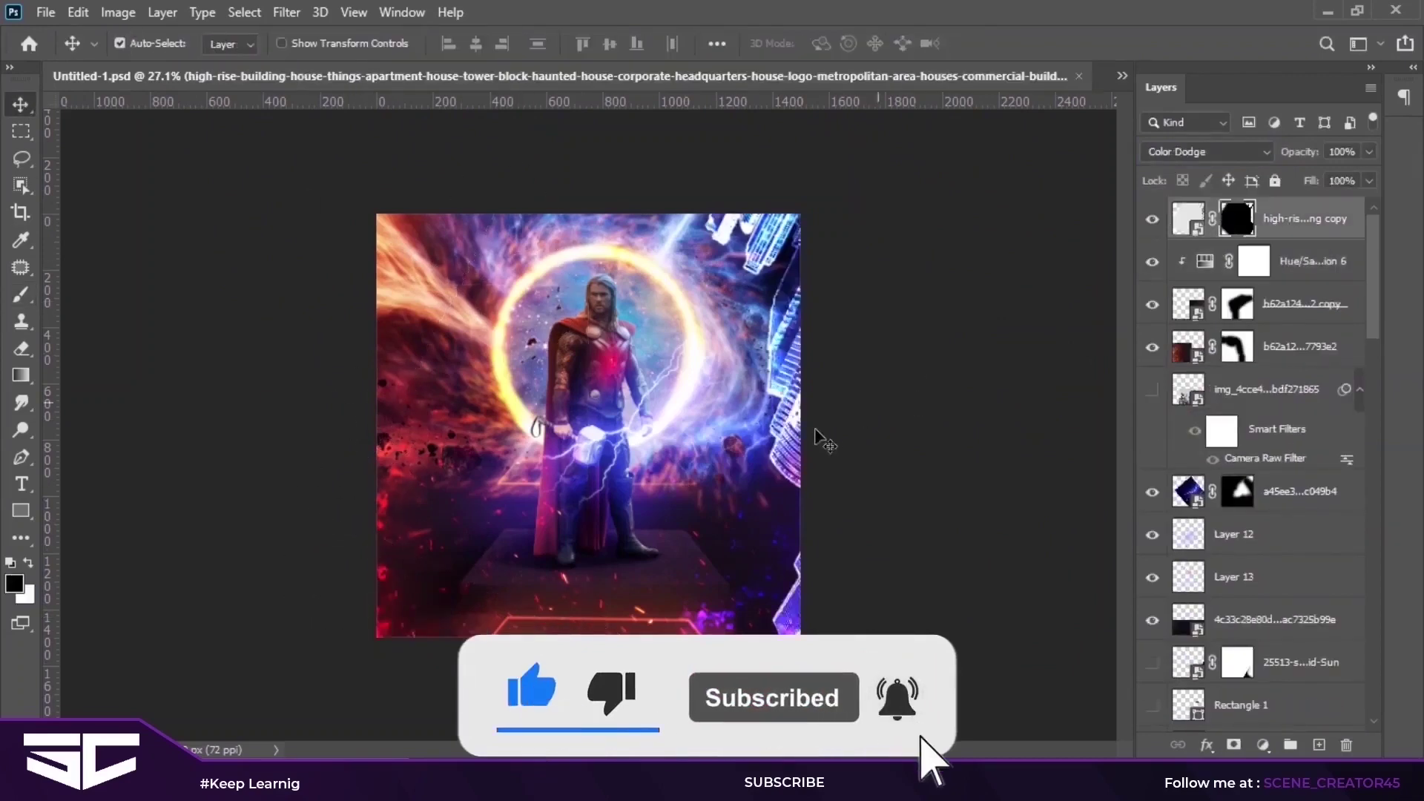
key(ctrl+plus)
key(ctrl+j)
key(ctrl+t)
mouse_move(900, 292)
mouse_down()
mouse_move(259, 324)
mouse_move(564, 653)
mouse_up()
key(ctrl+minus)
key(ctrl+minus)
drag(473, 409, 476, 413)
click(1032, 43)
key(ctrl+plus)
Step: Move the top building copy up-right, tilt it slightly, and flip it horizontally
mouse_move(801, 356)
mouse_down()
mouse_move(758, 221)
mouse_move(771, 227)
mouse_up()
key(ctrl+t)
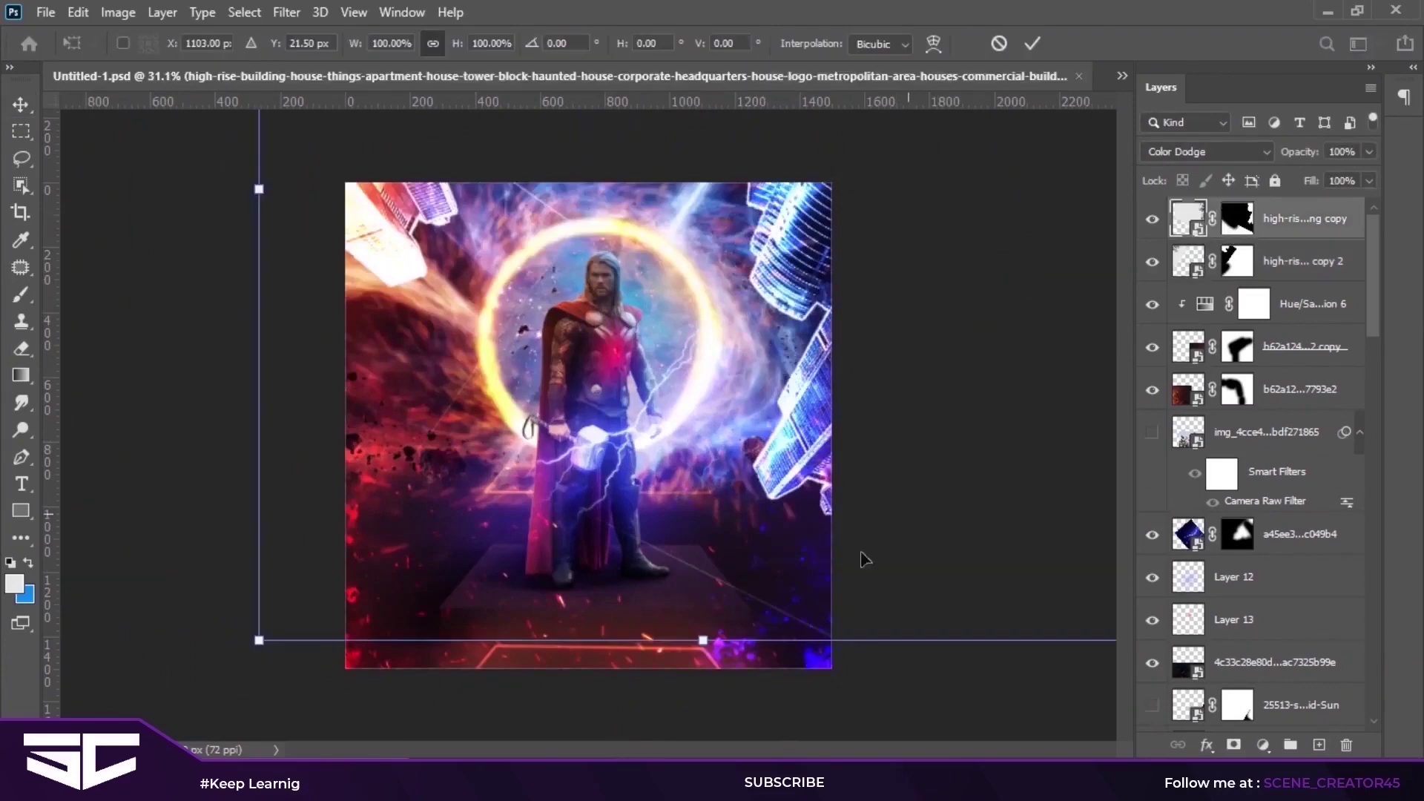
drag(843, 702, 806, 720)
right_click(759, 418)
click(786, 169)
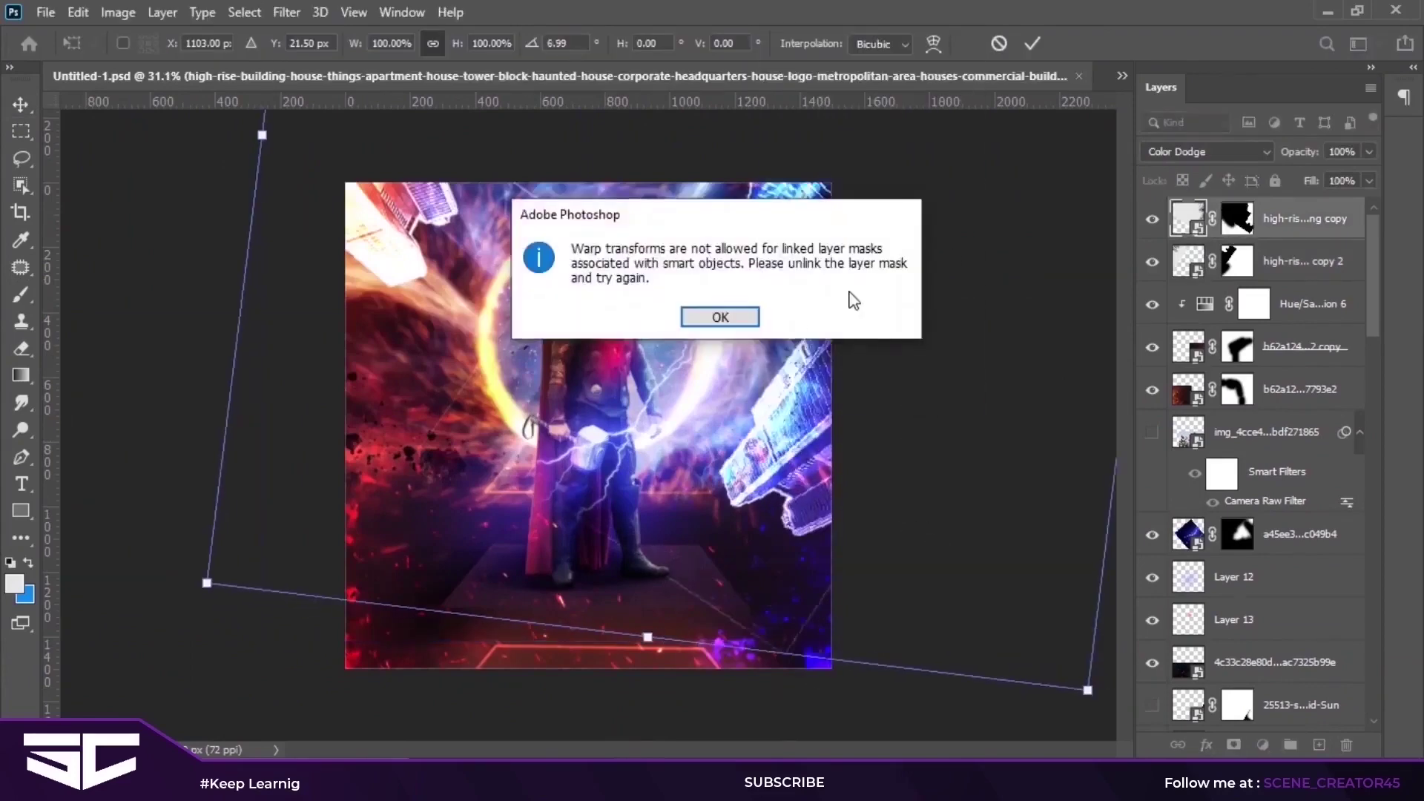
key(Return)
drag(741, 452, 749, 429)
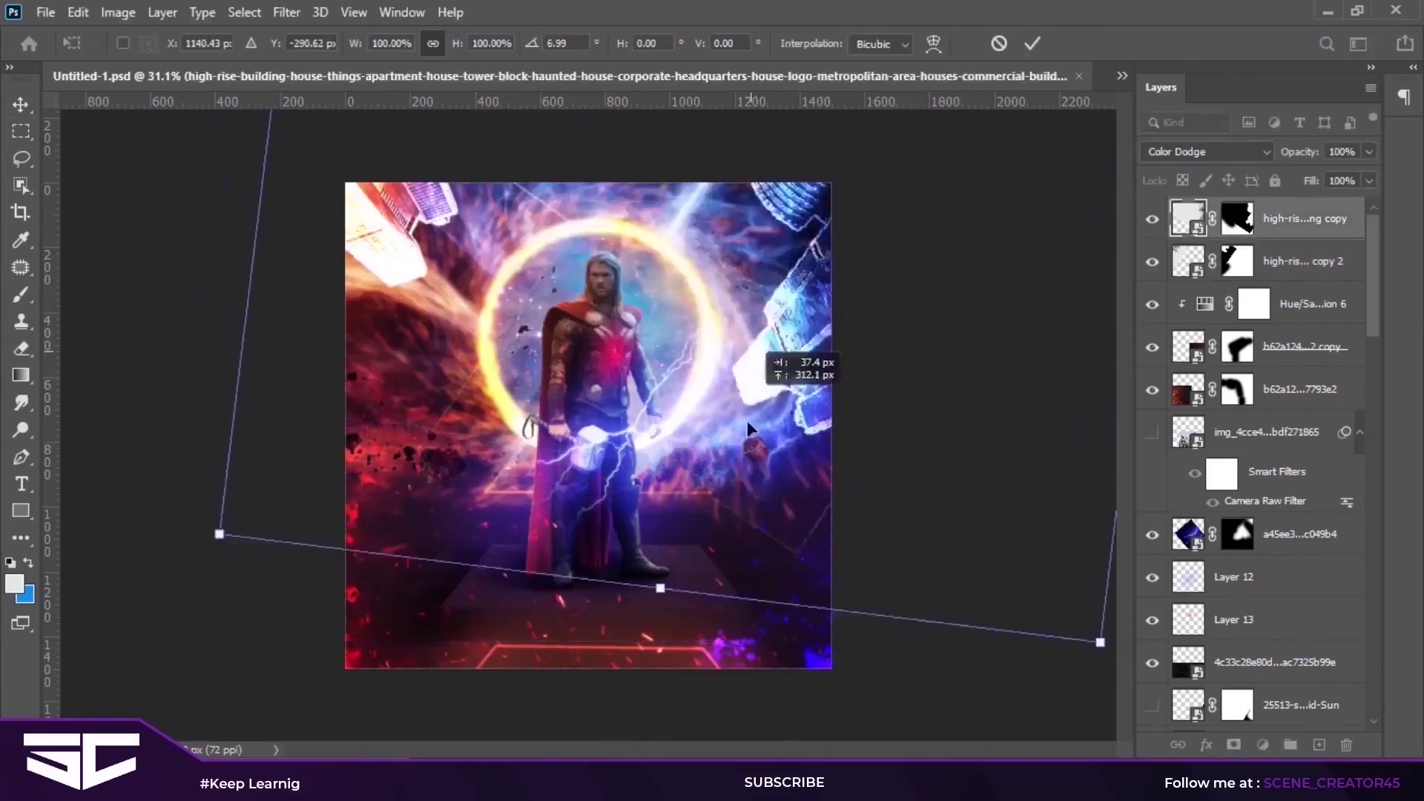
scroll(801, 483, down, 2)
mouse_move(801, 483)
mouse_down()
mouse_move(836, 480)
mouse_move(793, 468)
mouse_up()
right_click(631, 429)
click(655, 440)
key(Return)
Step: Rasterize the building layer and try Perspective and Distort transforms before cancelling them
right_click(1305, 218)
click(1023, 384)
mouse_move(680, 405)
mouse_down()
mouse_move(753, 412)
mouse_move(638, 586)
mouse_up()
key(ctrl+t)
right_click(602, 444)
click(655, 181)
drag(446, 614, 506, 578)
drag(703, 366, 719, 276)
right_click(642, 380)
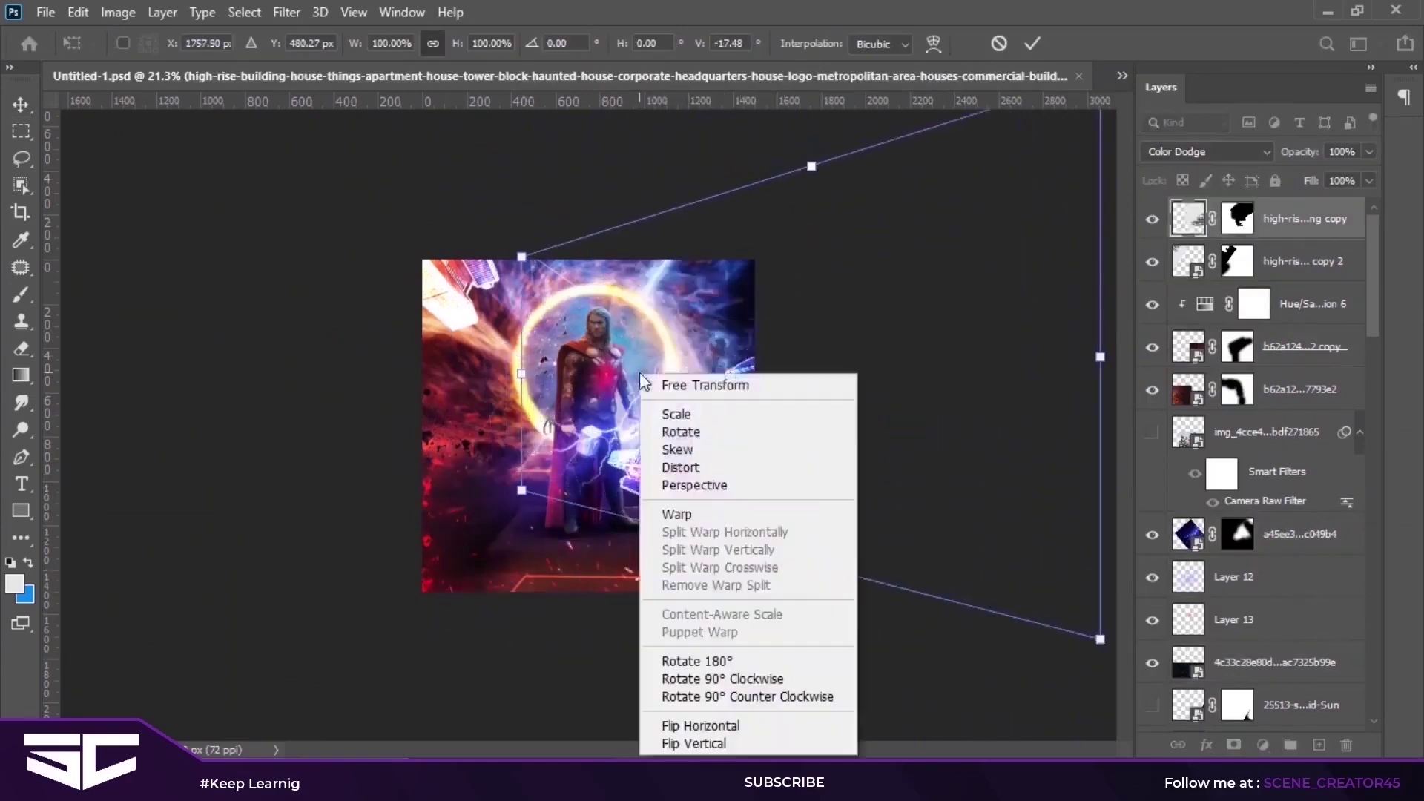
click(680, 467)
mouse_move(853, 445)
mouse_down()
mouse_move(839, 513)
mouse_move(823, 423)
mouse_move(890, 642)
mouse_up()
key(Escape)
key(ctrl+t)
Step: Rotate the building into the upper-right corner and set it to Linear Light blending
mouse_move(1017, 651)
mouse_down()
mouse_move(970, 327)
mouse_move(719, 281)
mouse_up()
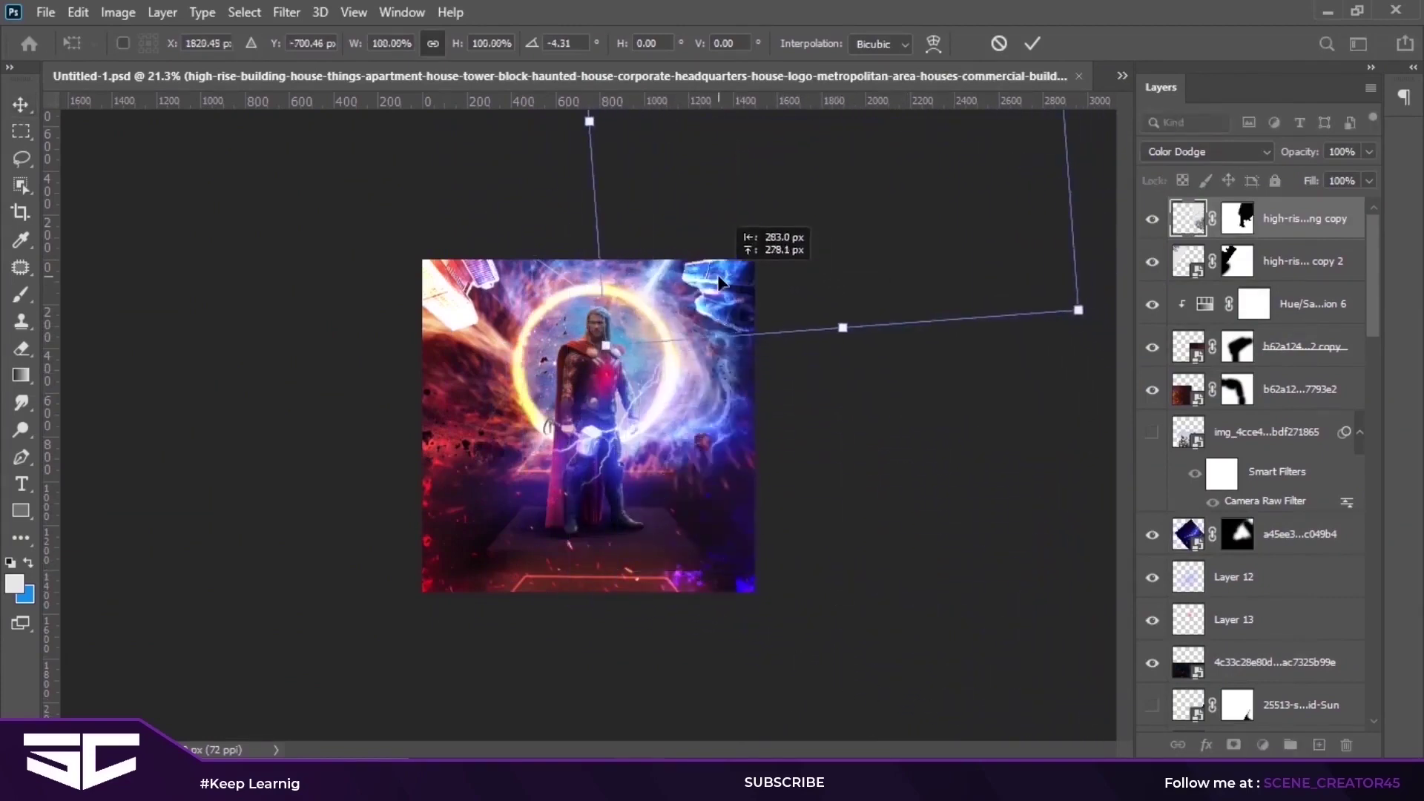
drag(960, 285, 912, 186)
drag(712, 245, 746, 303)
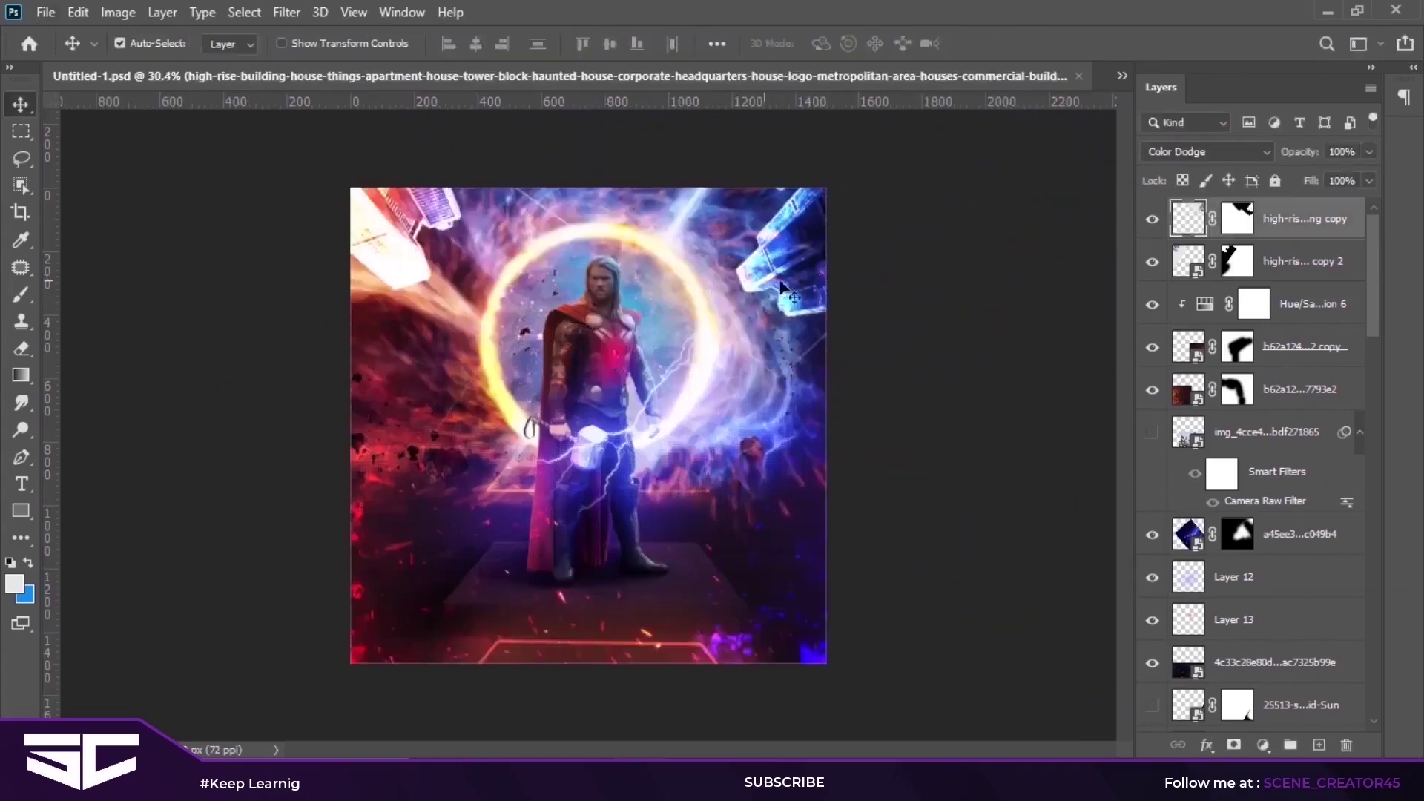
click(1205, 151)
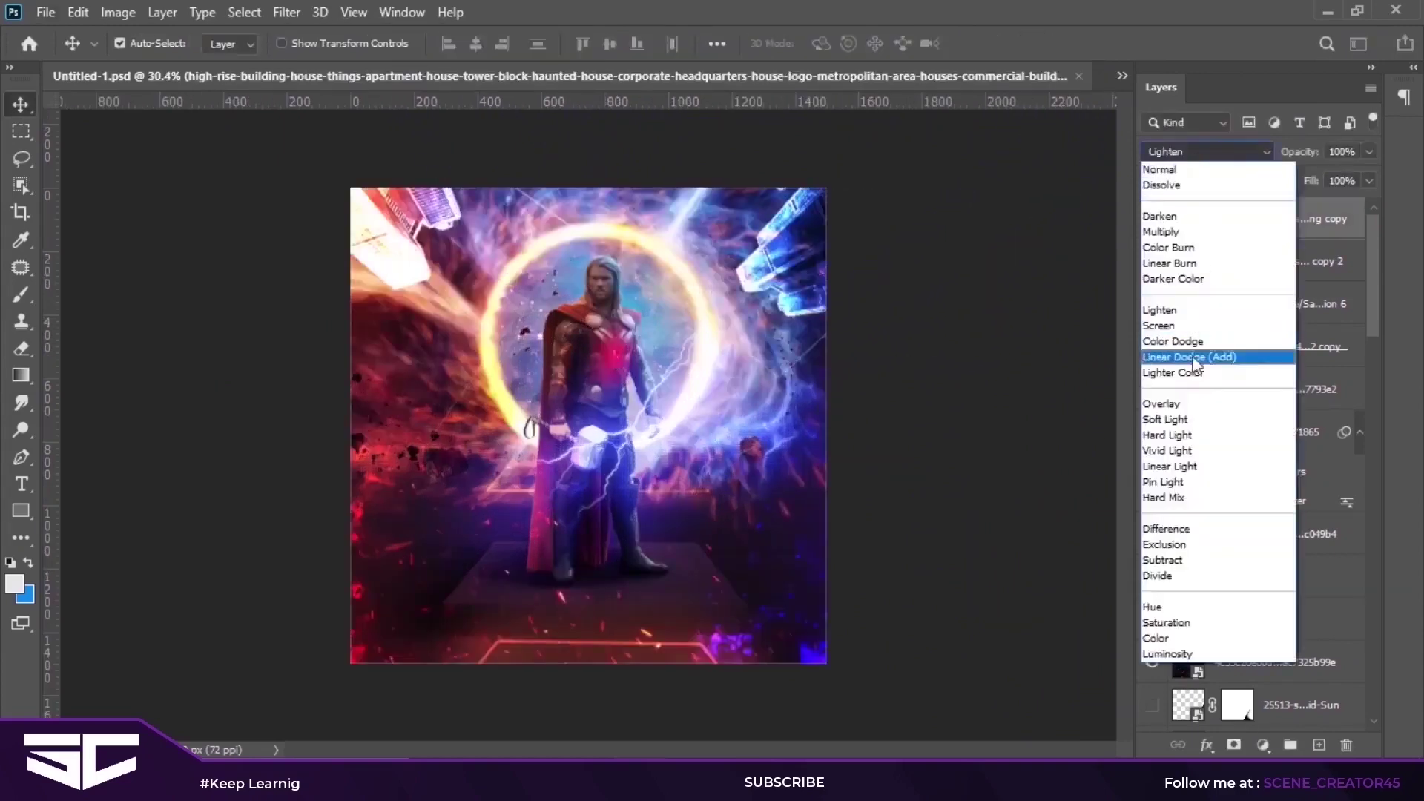
click(1202, 345)
click(1202, 151)
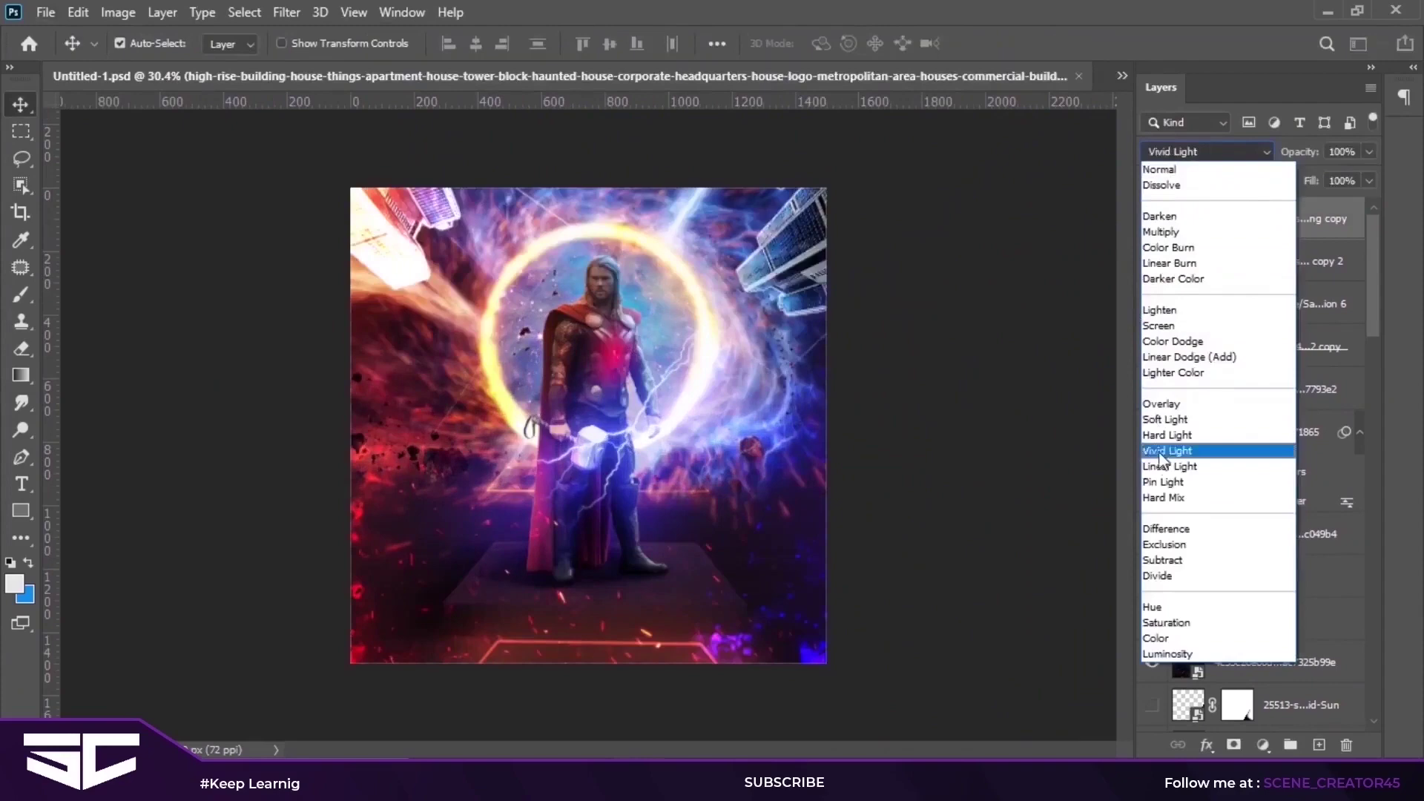
click(1174, 467)
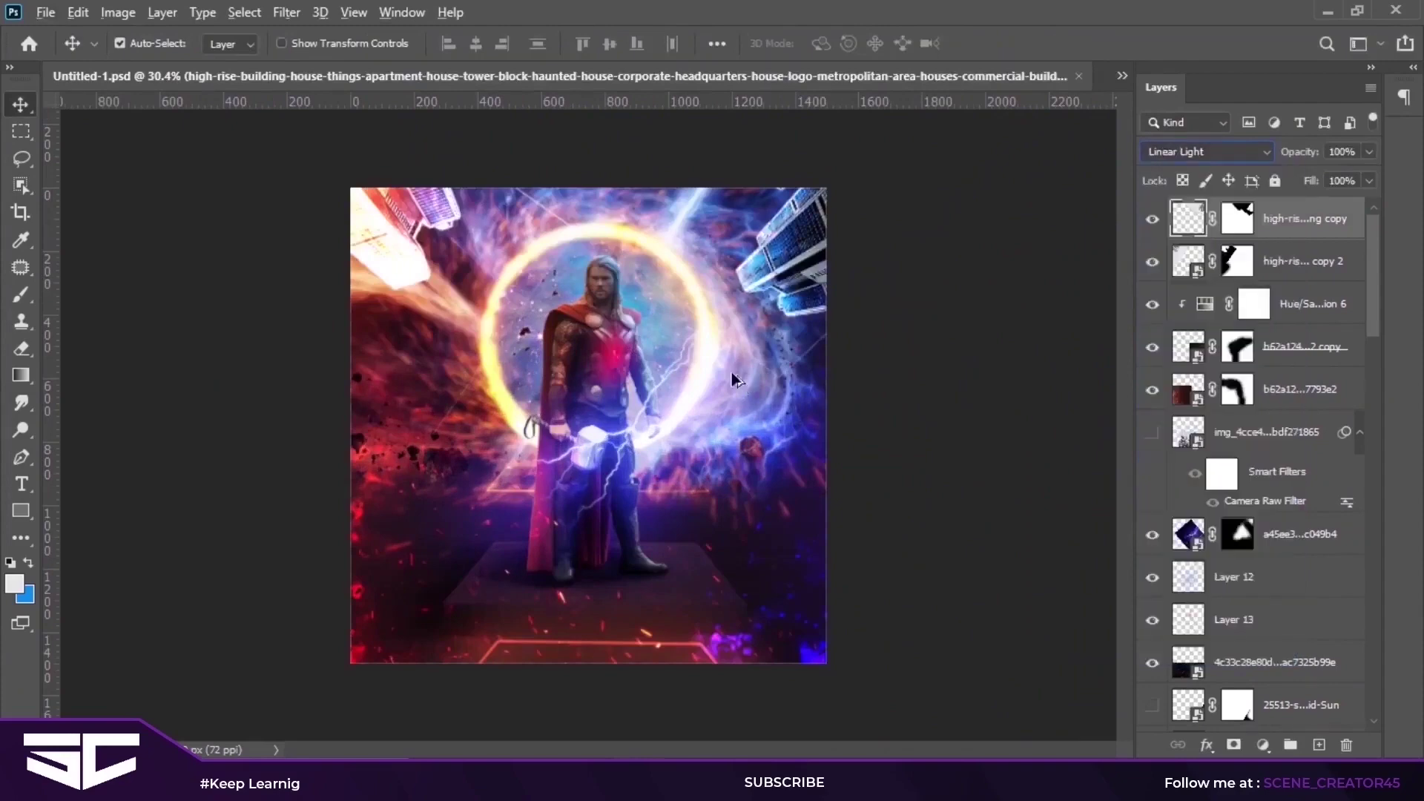
Step: Duplicate the building, rotate the copy, and place it in the lower-left corner
key(ctrl+j)
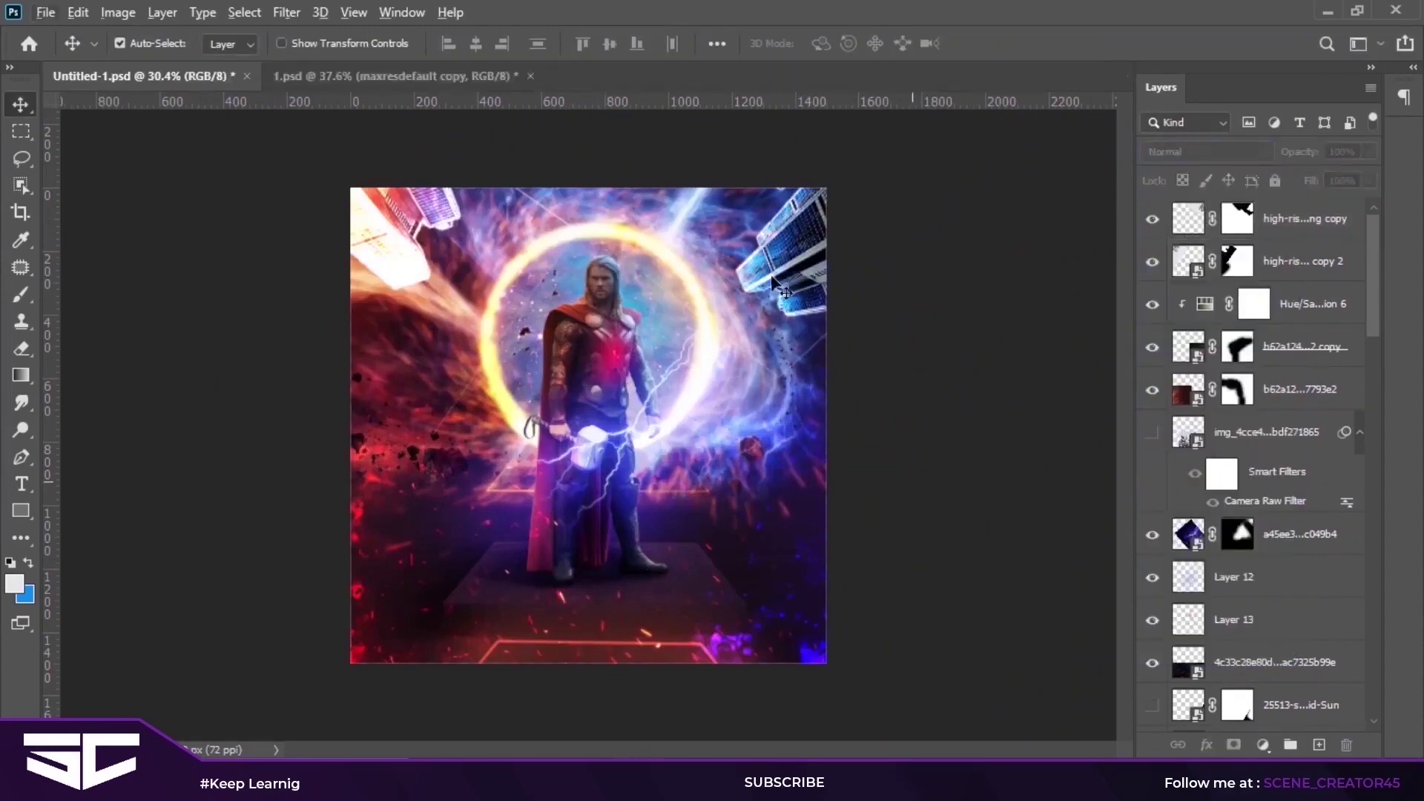
key(ctrl+t)
mouse_move(925, 318)
mouse_down()
mouse_move(312, 357)
mouse_move(393, 561)
mouse_up()
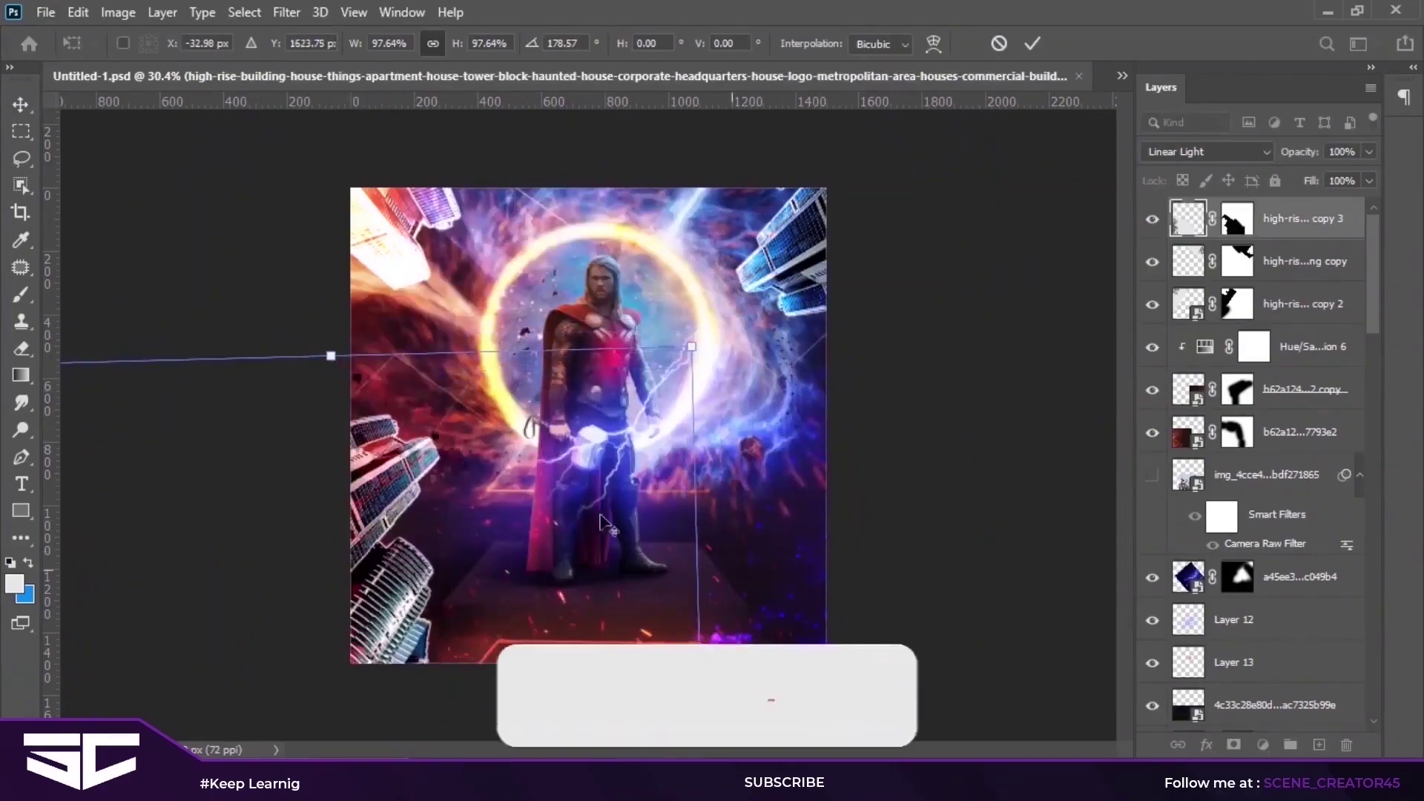
scroll(591, 426, down, 2)
right_click(463, 463)
click(549, 215)
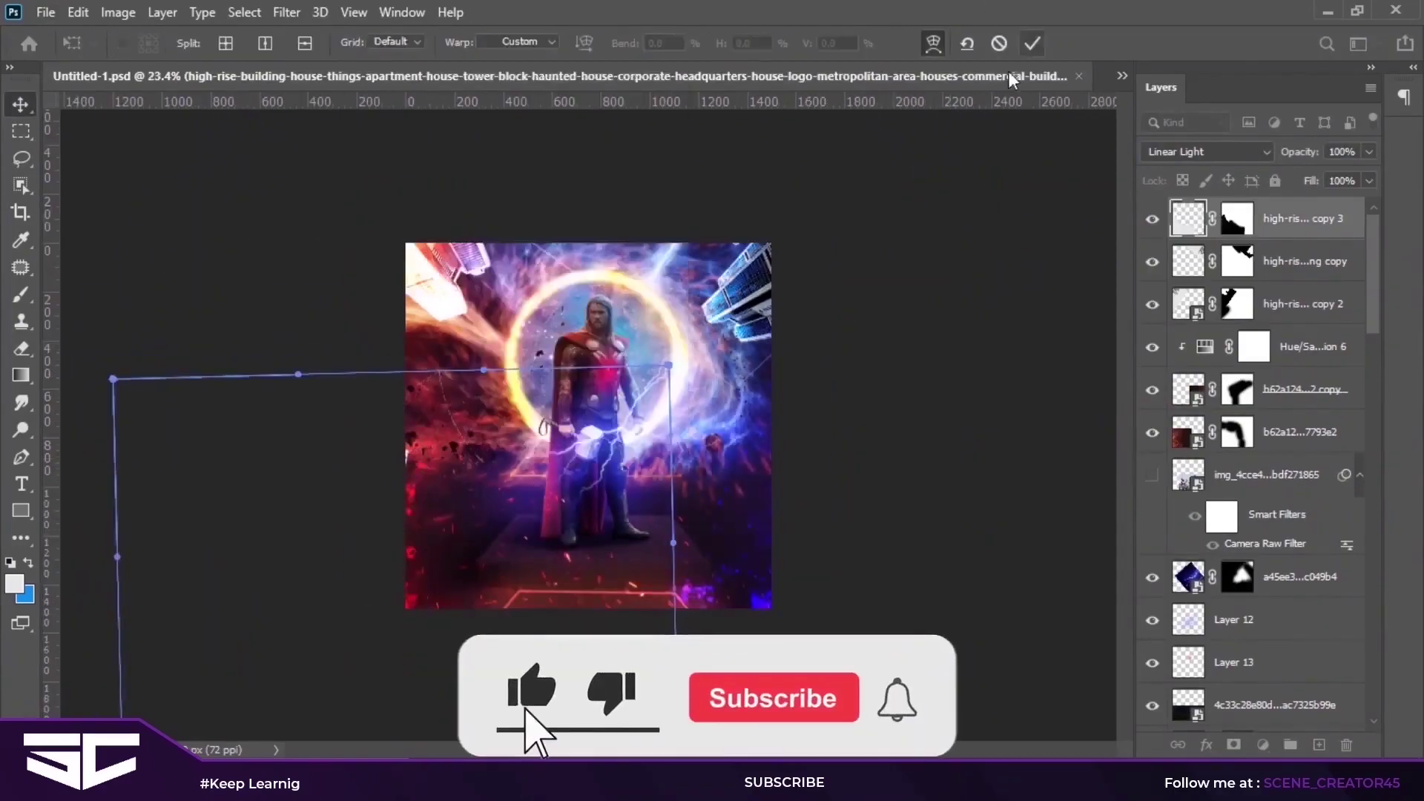
mouse_move(393, 601)
mouse_down()
mouse_move(784, 480)
mouse_move(889, 467)
mouse_up()
mouse_move(418, 565)
mouse_down()
mouse_move(393, 577)
mouse_move(402, 567)
mouse_up()
key(Return)
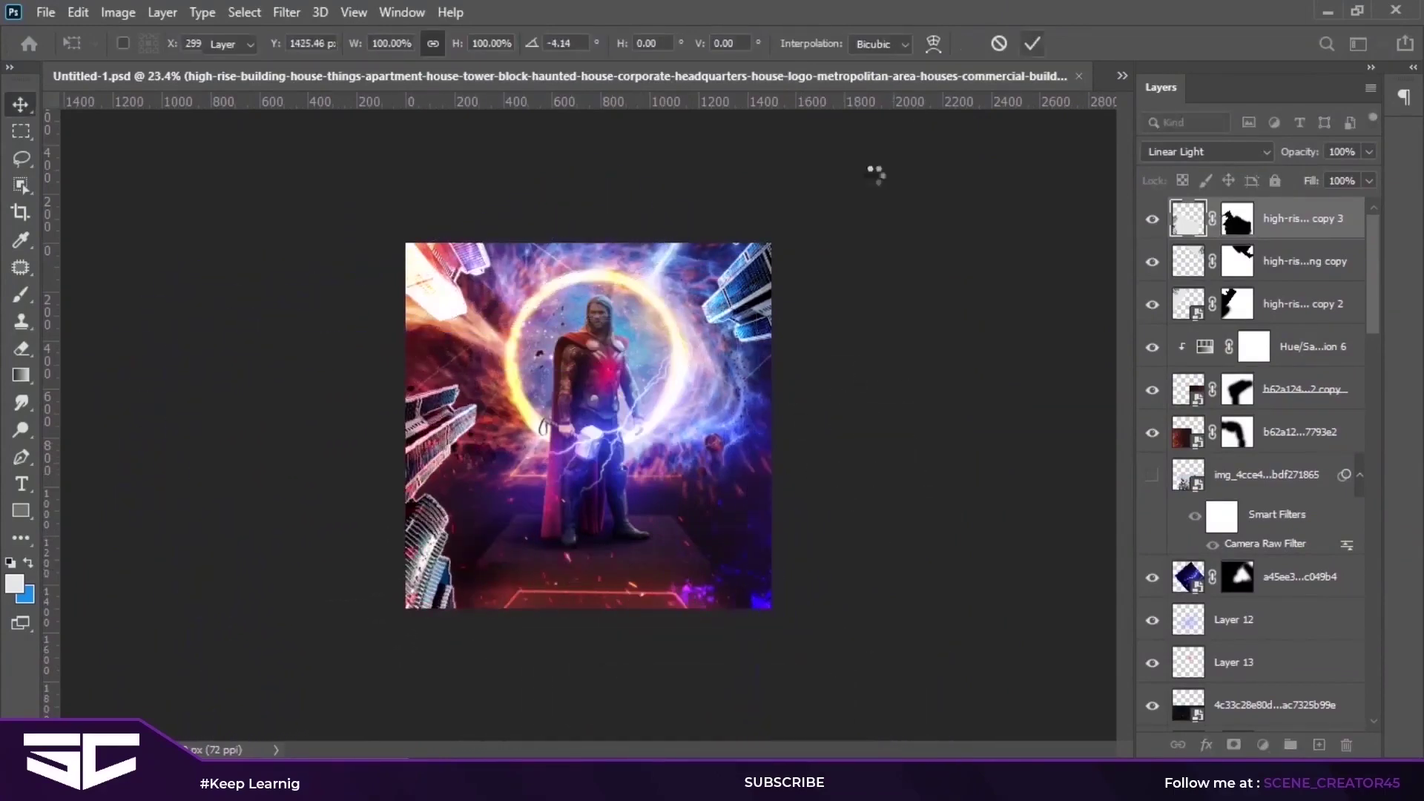
Step: Lower copy 3's opacity and ready its layer mask with black and a hard round brush
key(2)
scroll(561, 419, up, 3)
click(1236, 218)
key(d)
key(b)
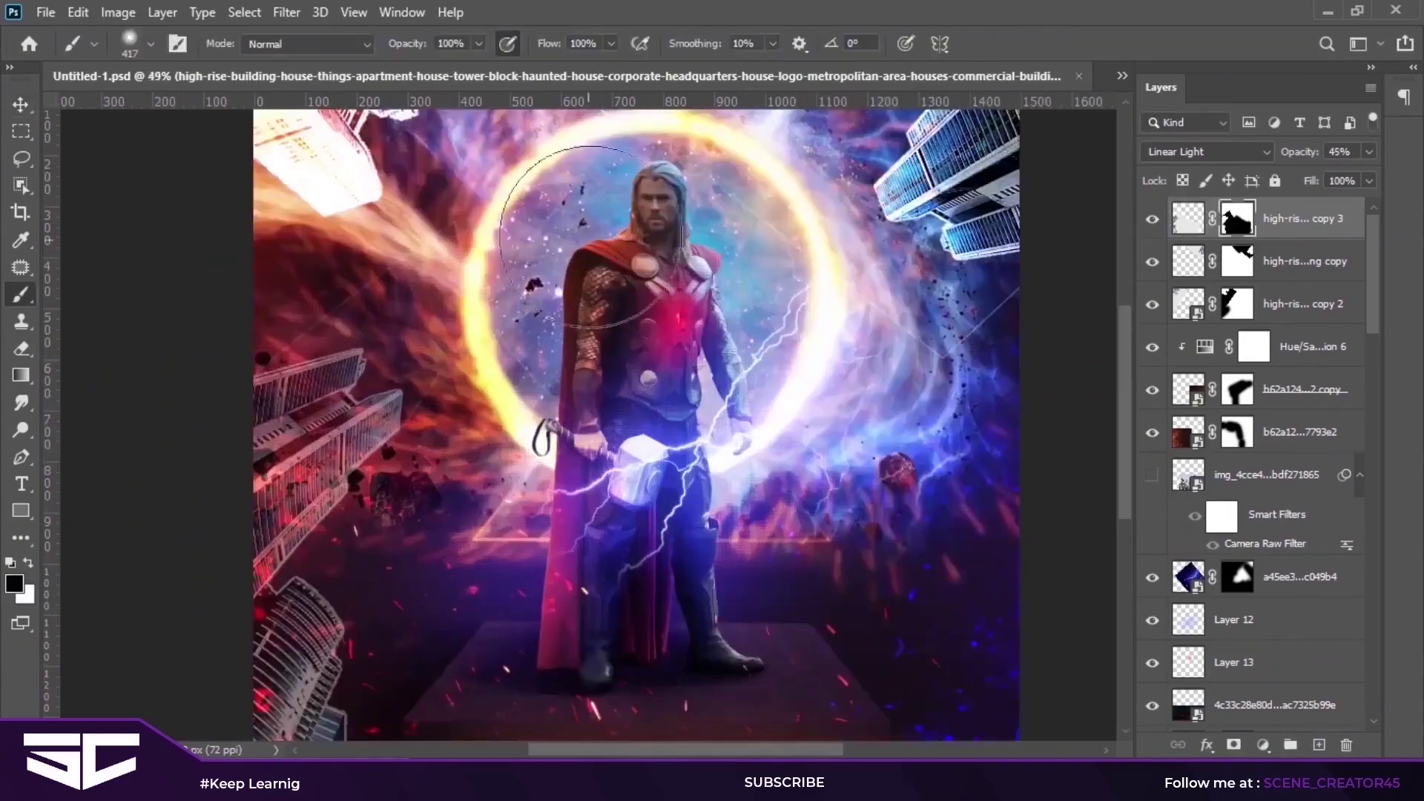
right_click(693, 308)
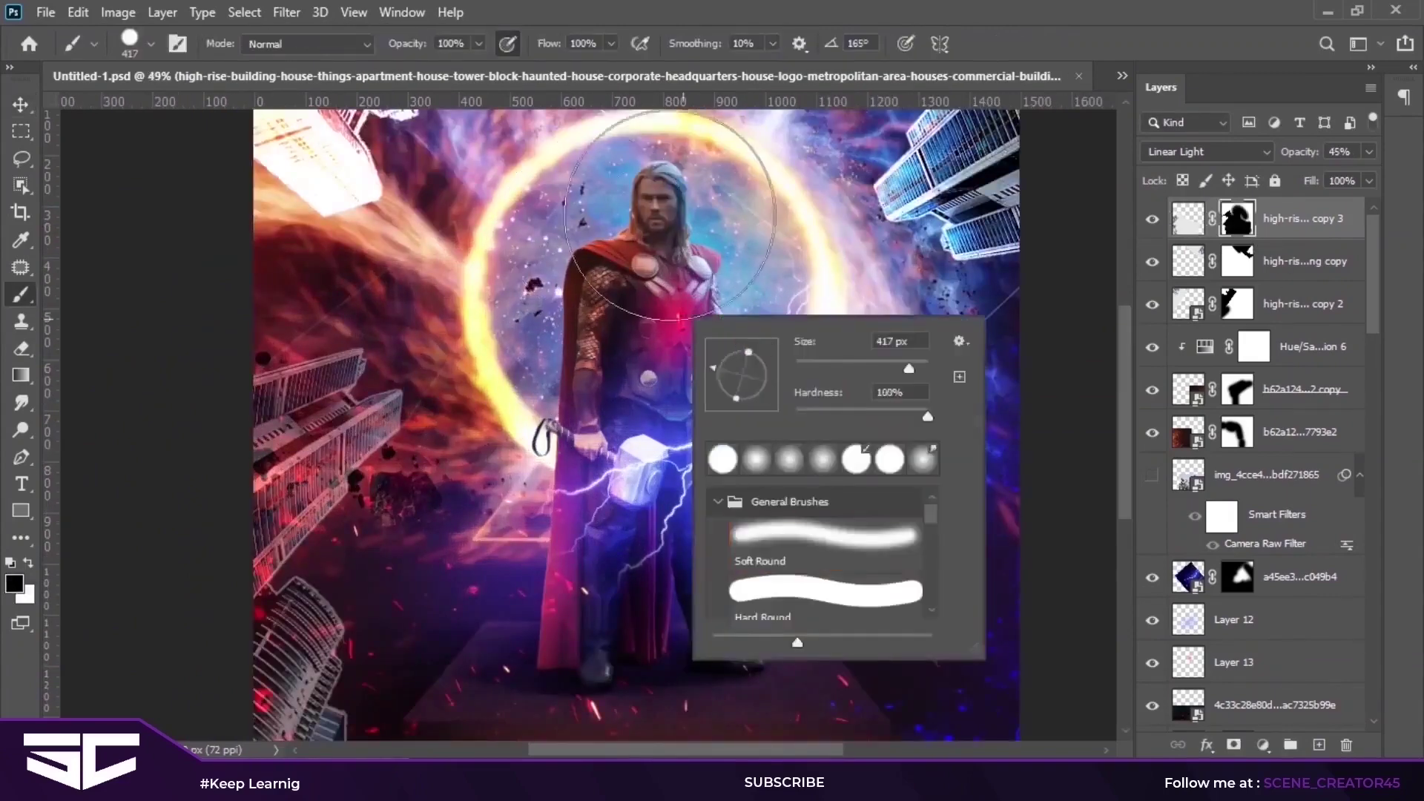
double_click(712, 482)
Step: Mask parts of the copy 2 and copy 3 buildings, then rotate the lower-left building slightly
click(1222, 261)
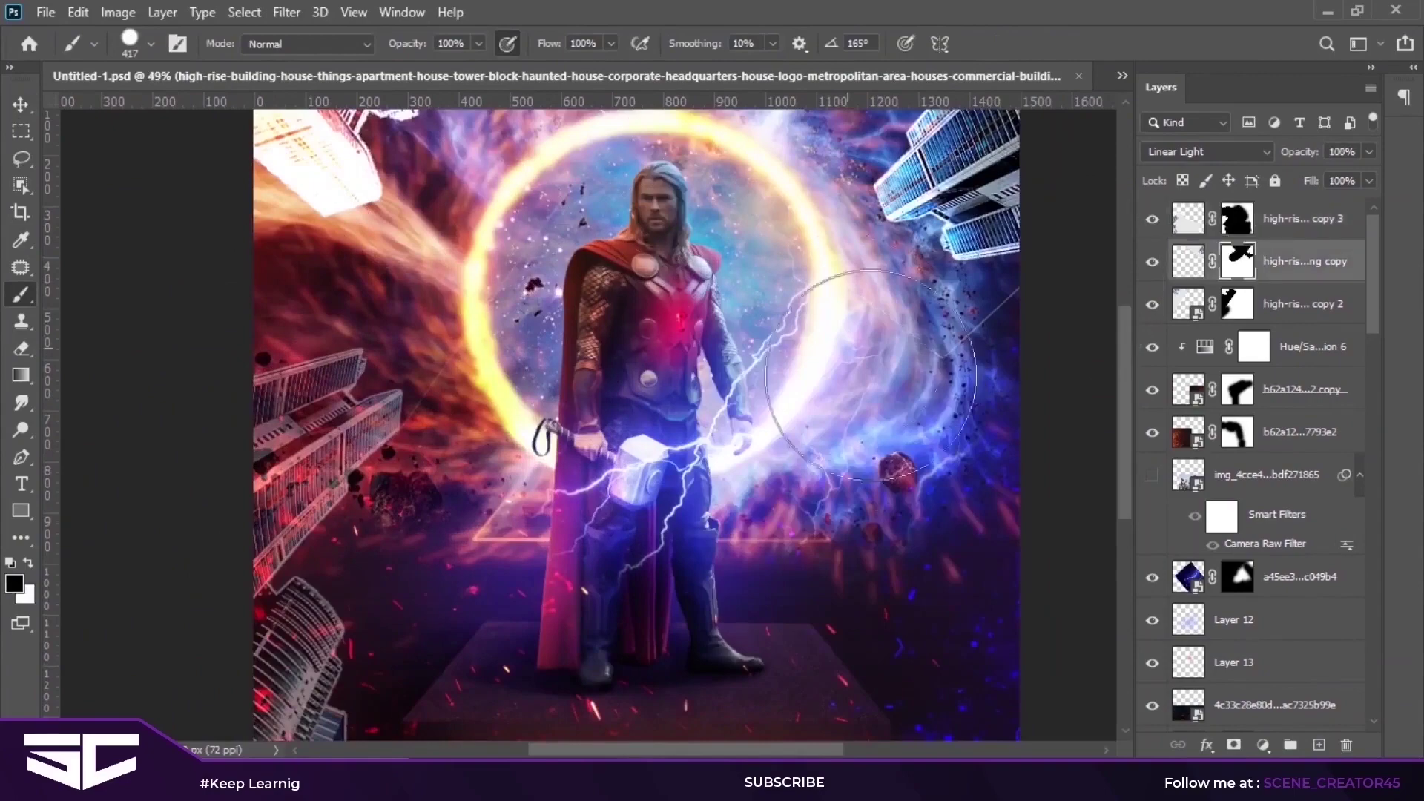
click(1236, 303)
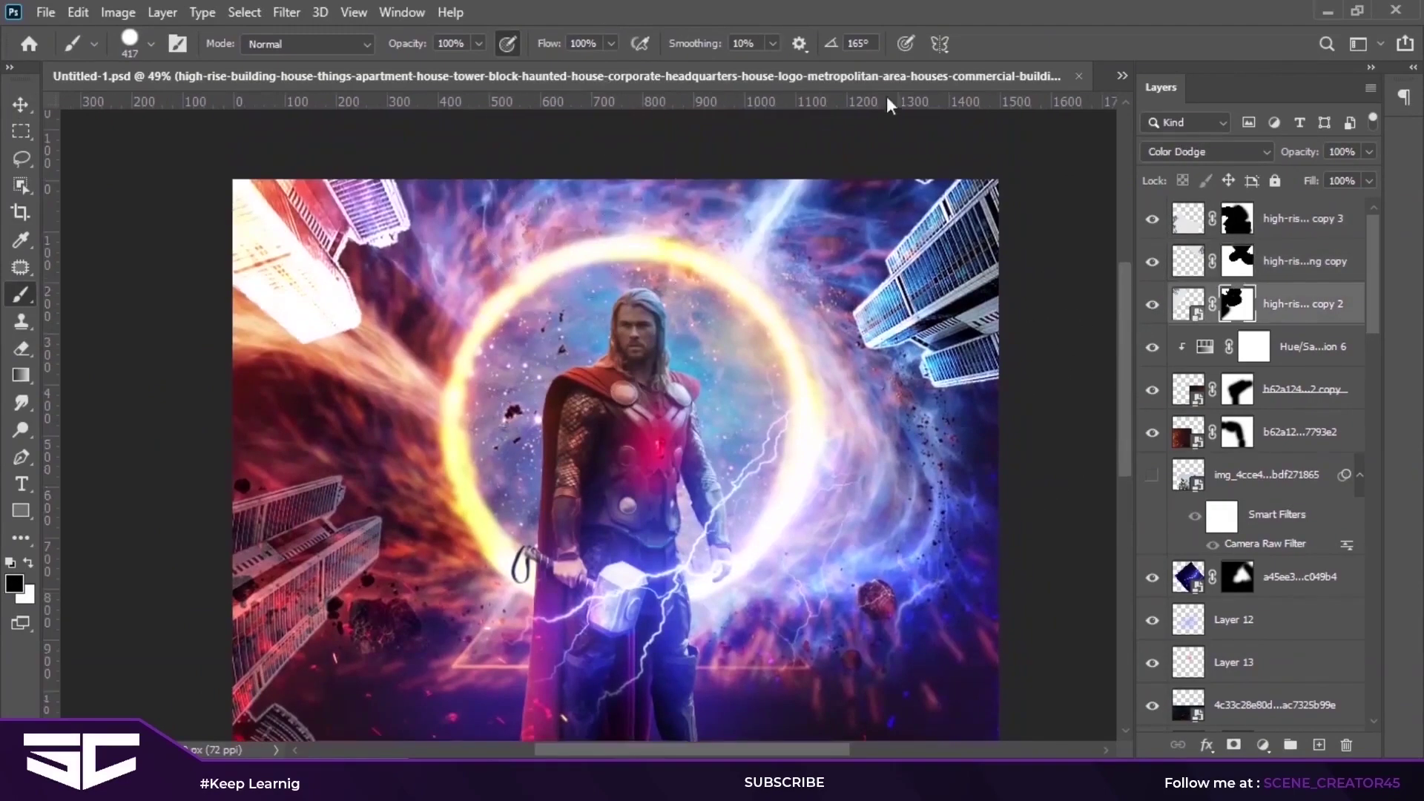
scroll(520, 415, down, 3)
key(v)
right_click(557, 415)
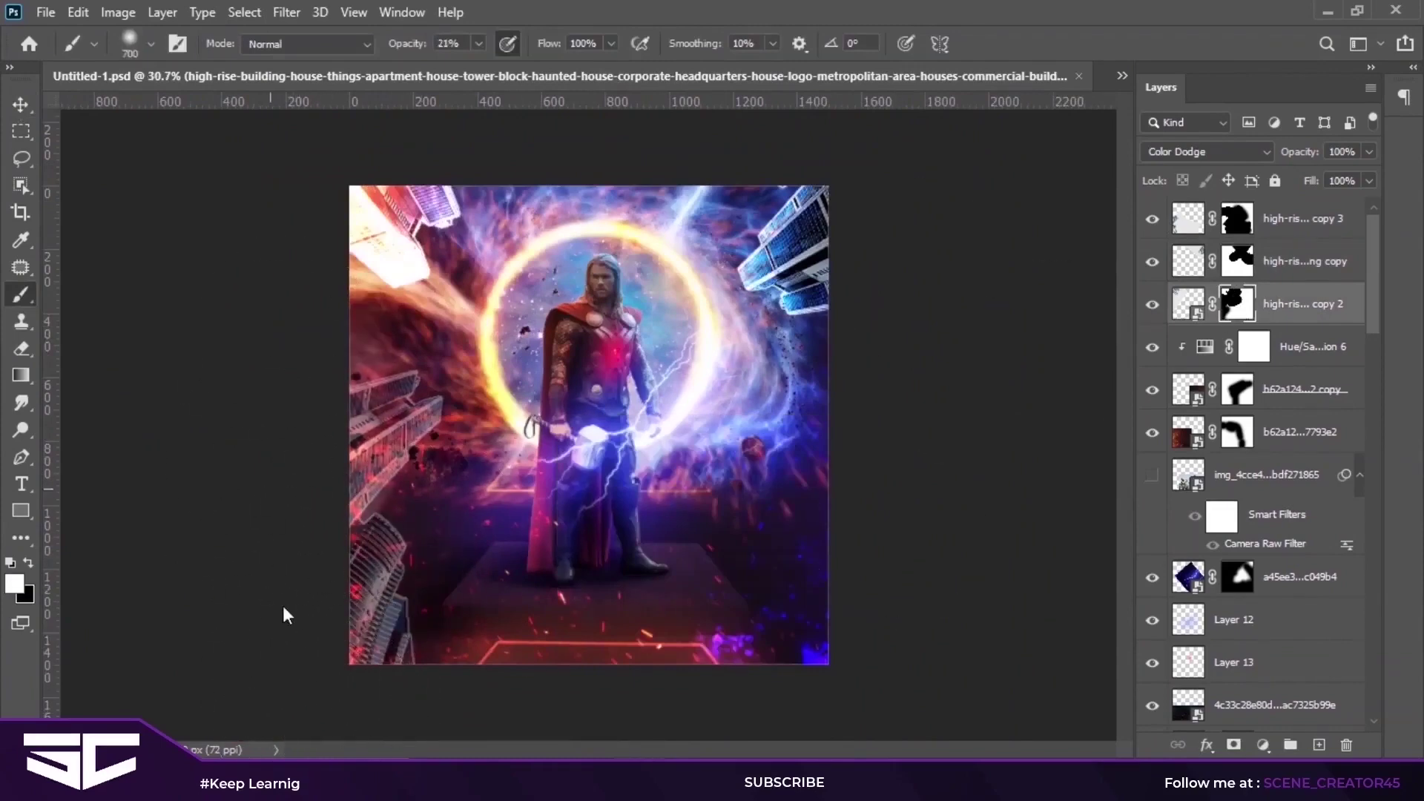
click(1151, 304)
click(1152, 304)
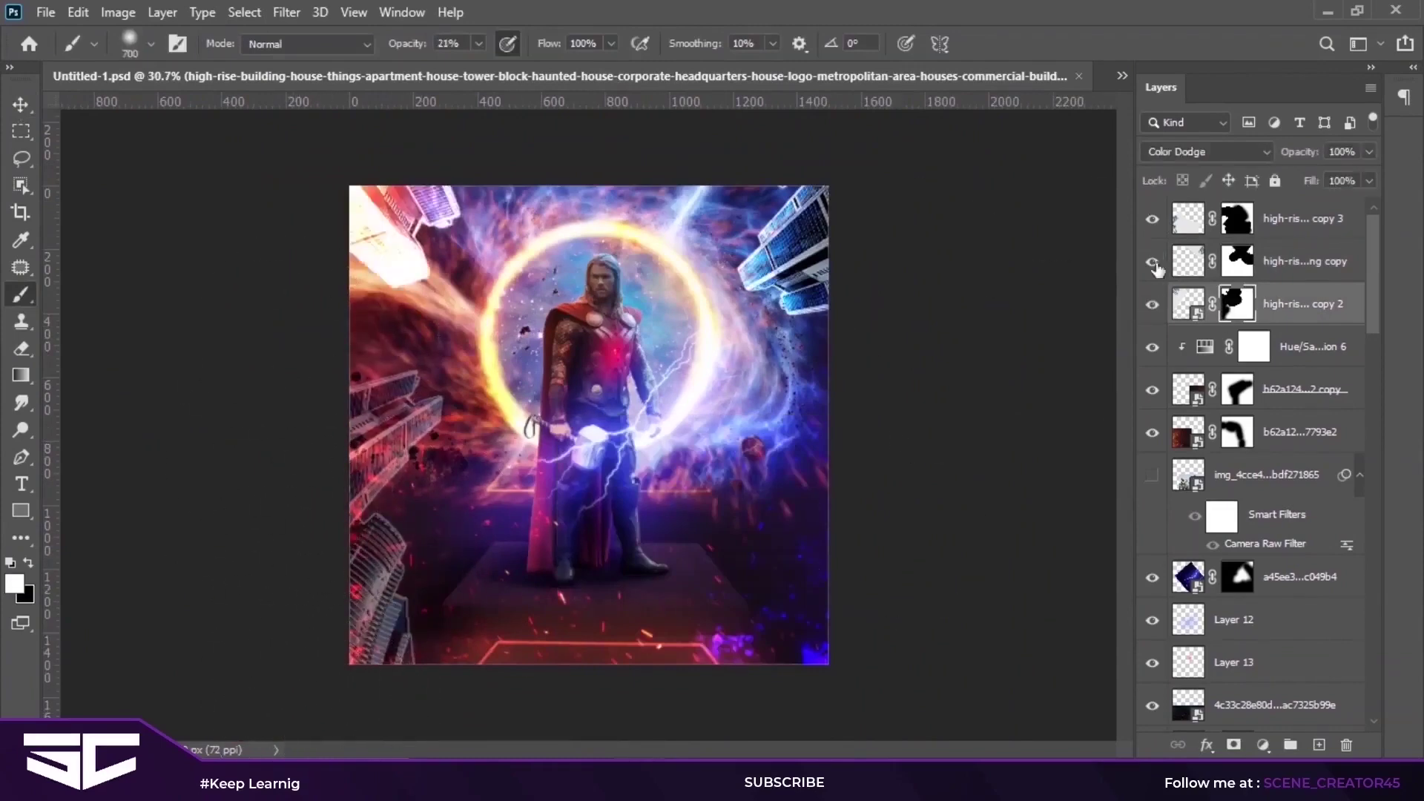
click(1237, 218)
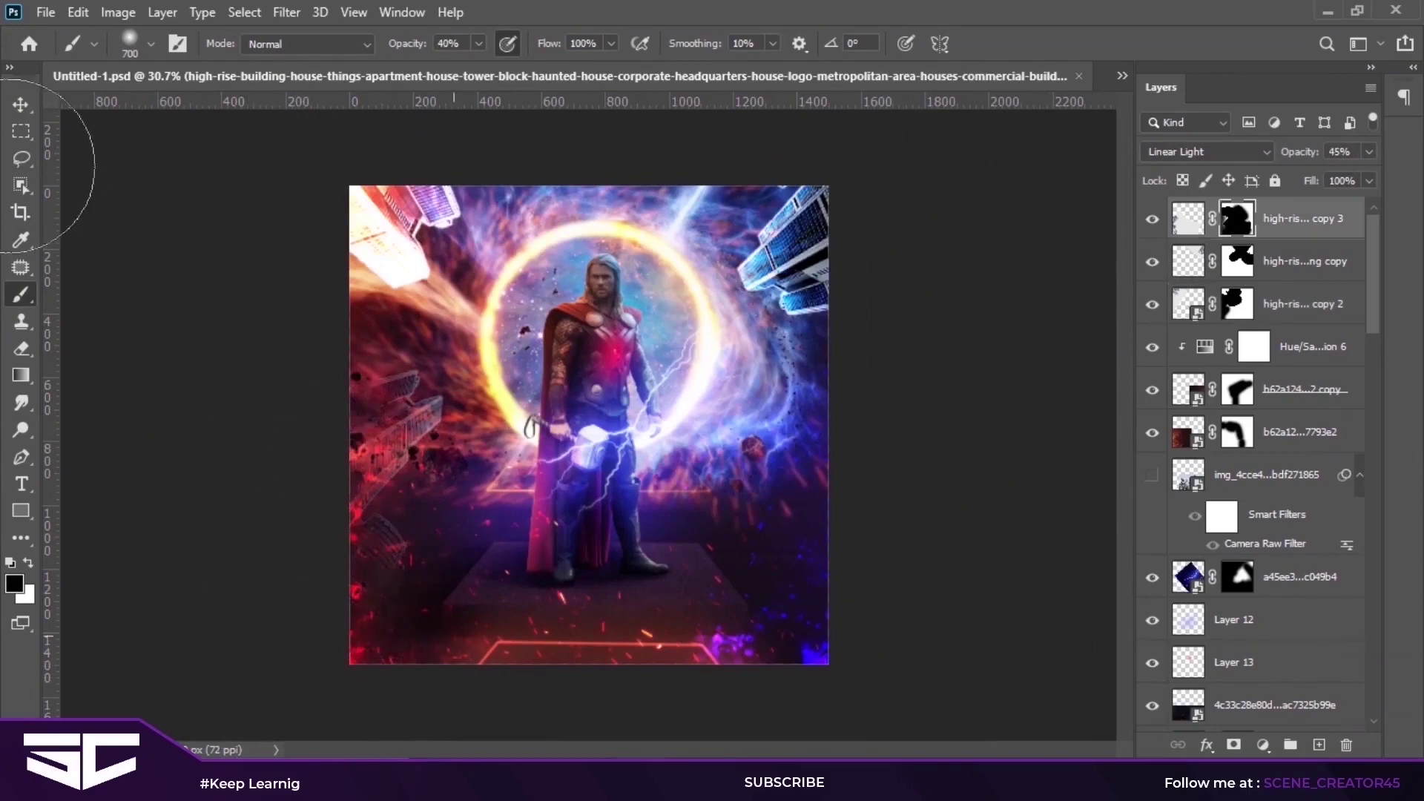
key(ctrl+t)
drag(920, 400, 880, 146)
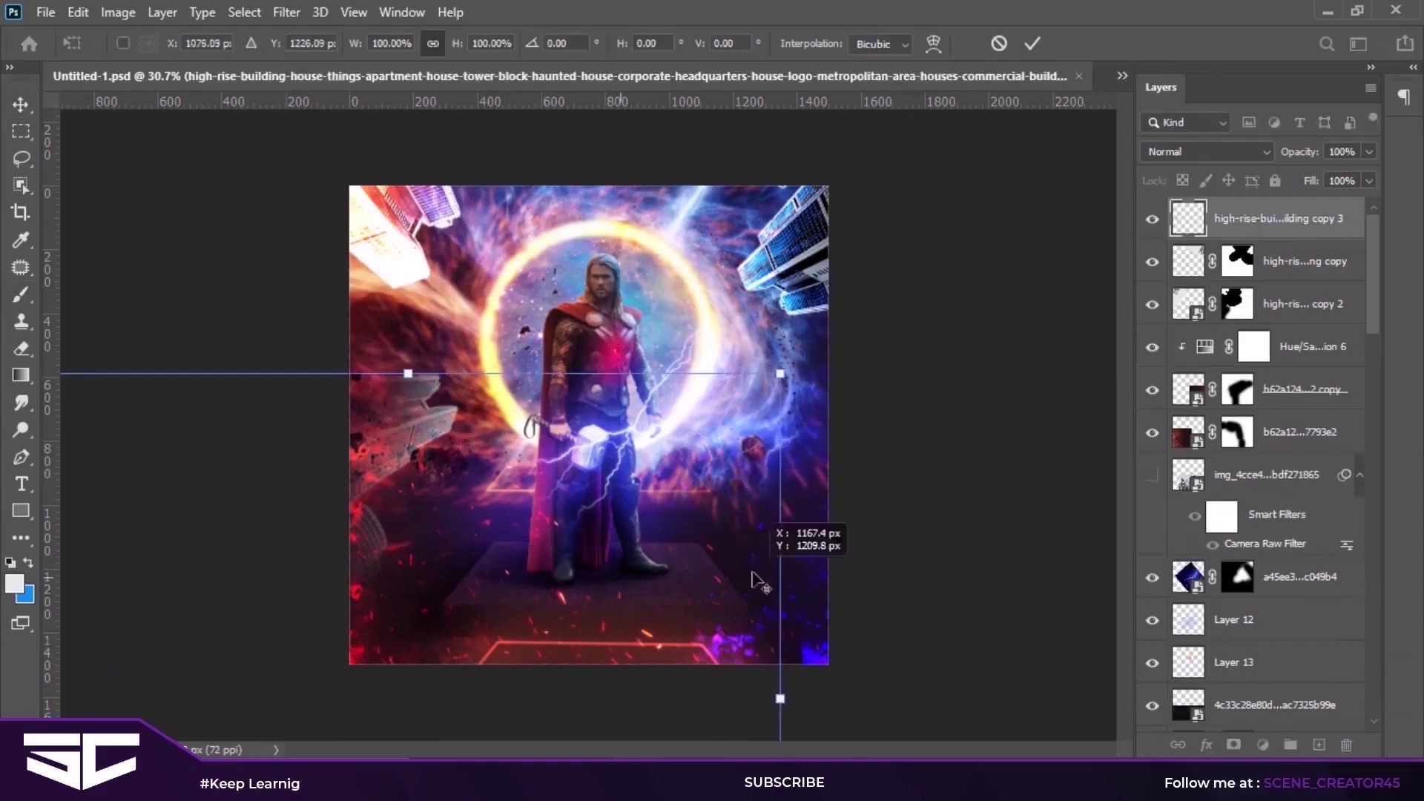
Step: Mirror the building horizontally and move a duplicate toward the lower-right corner
right_click(478, 522)
click(570, 461)
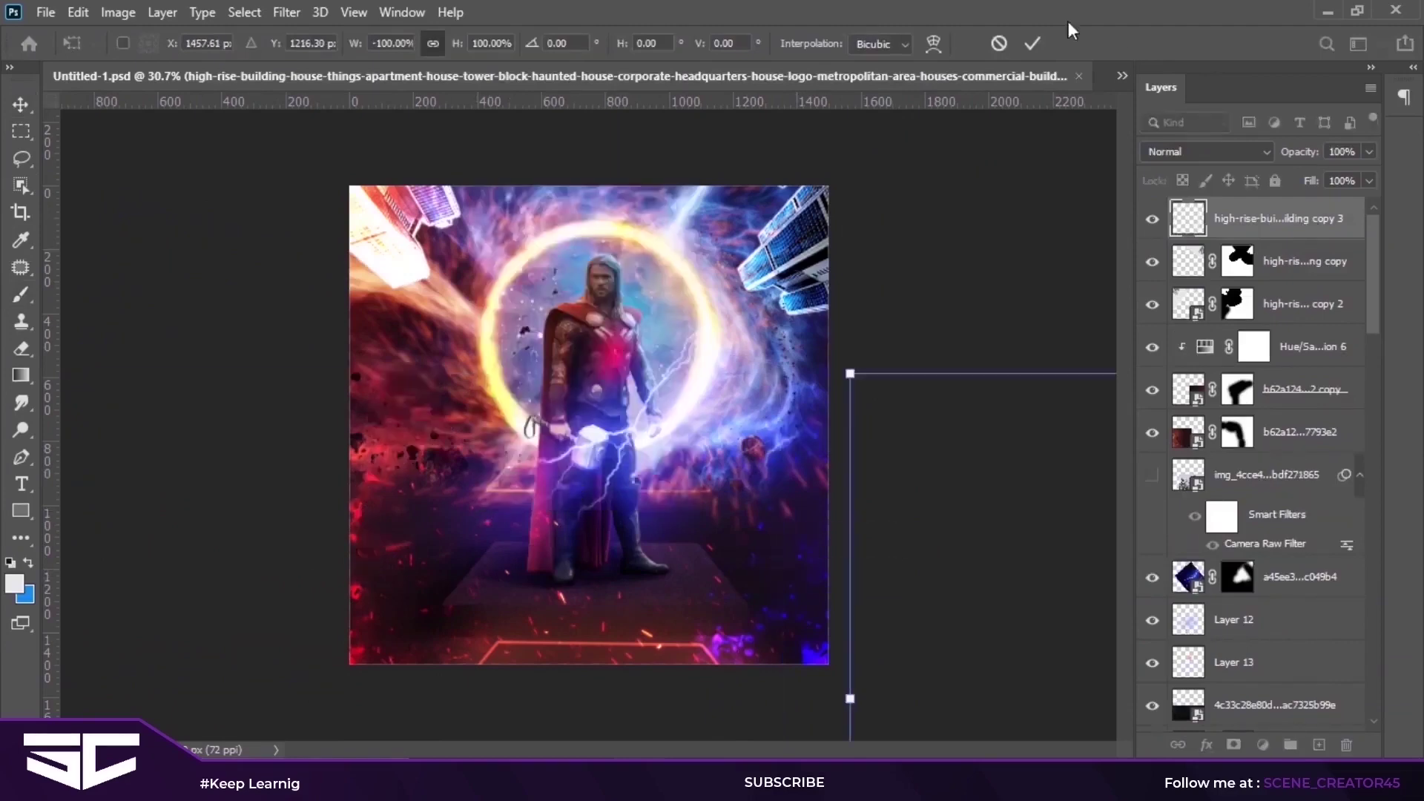
key(Return)
key(ctrl+alt+t)
mouse_move(410, 486)
mouse_down()
mouse_move(830, 477)
mouse_move(906, 658)
mouse_up()
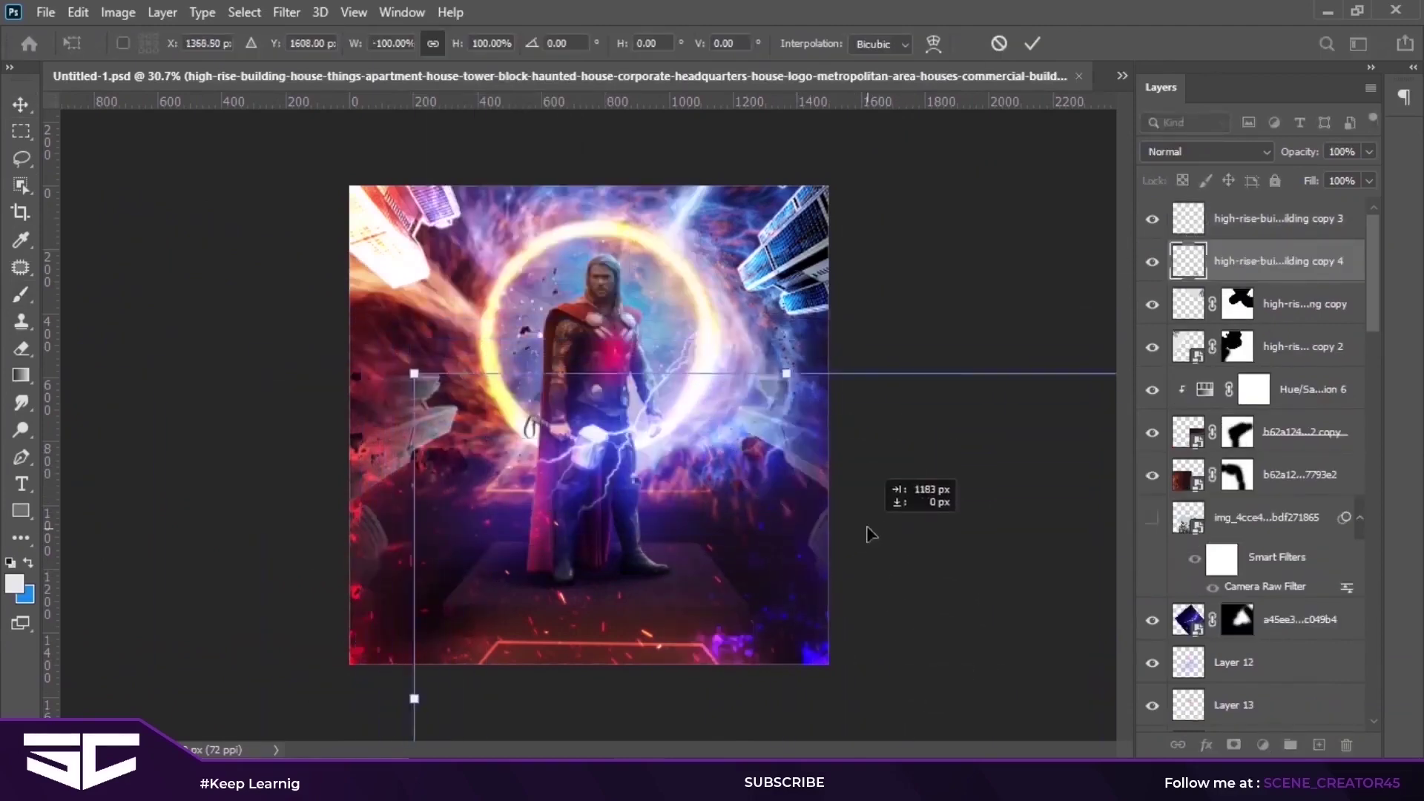
drag(892, 568, 833, 609)
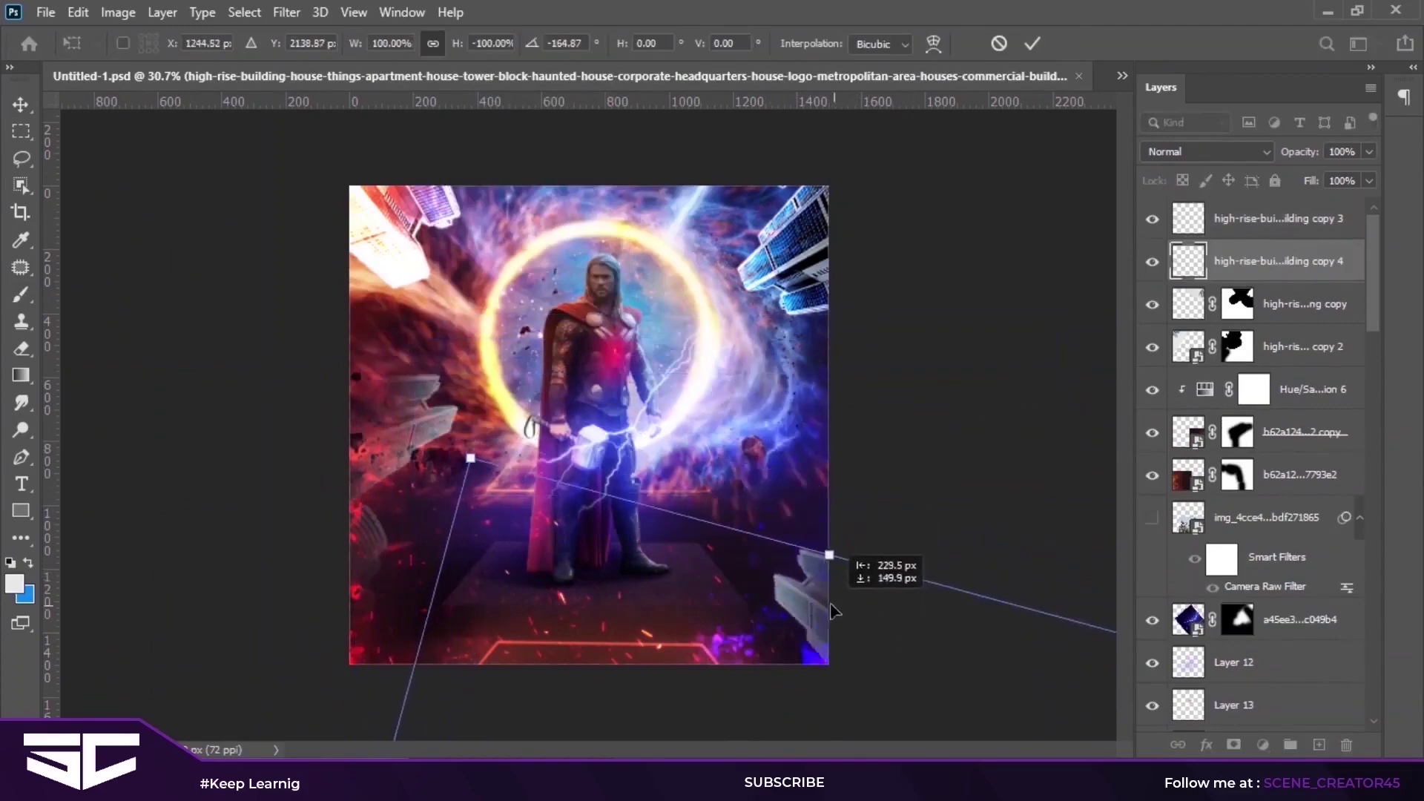
Step: Set the lower-right copy to Linear Light and settle it into the corner
click(1203, 151)
click(1189, 468)
key(ctrl+t)
mouse_move(1039, 492)
mouse_down()
mouse_move(744, 528)
mouse_move(816, 549)
mouse_up()
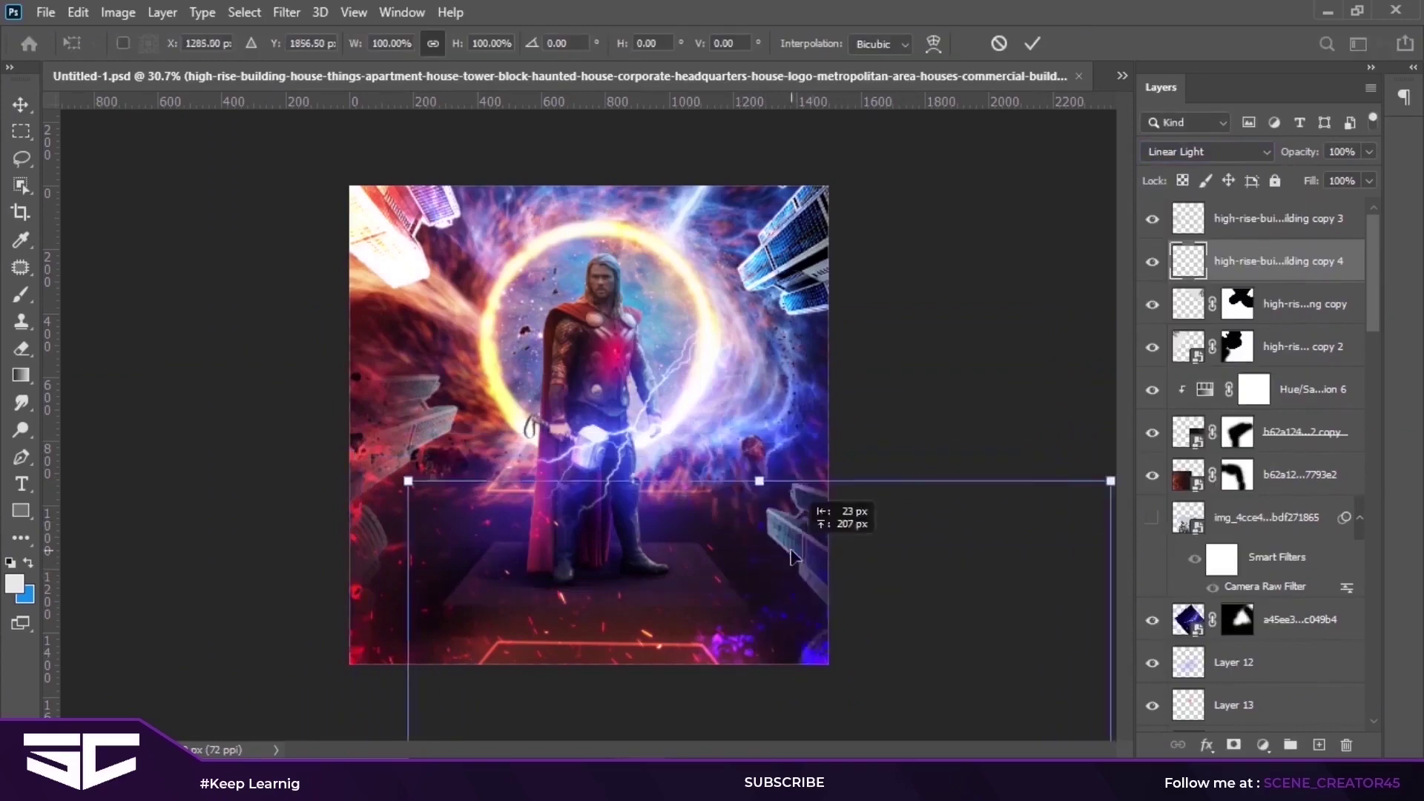
drag(867, 422, 860, 393)
key(Return)
Step: Softly erase parts of the lower-right copy with the Eraser at 20% opacity
scroll(597, 502, up, 2)
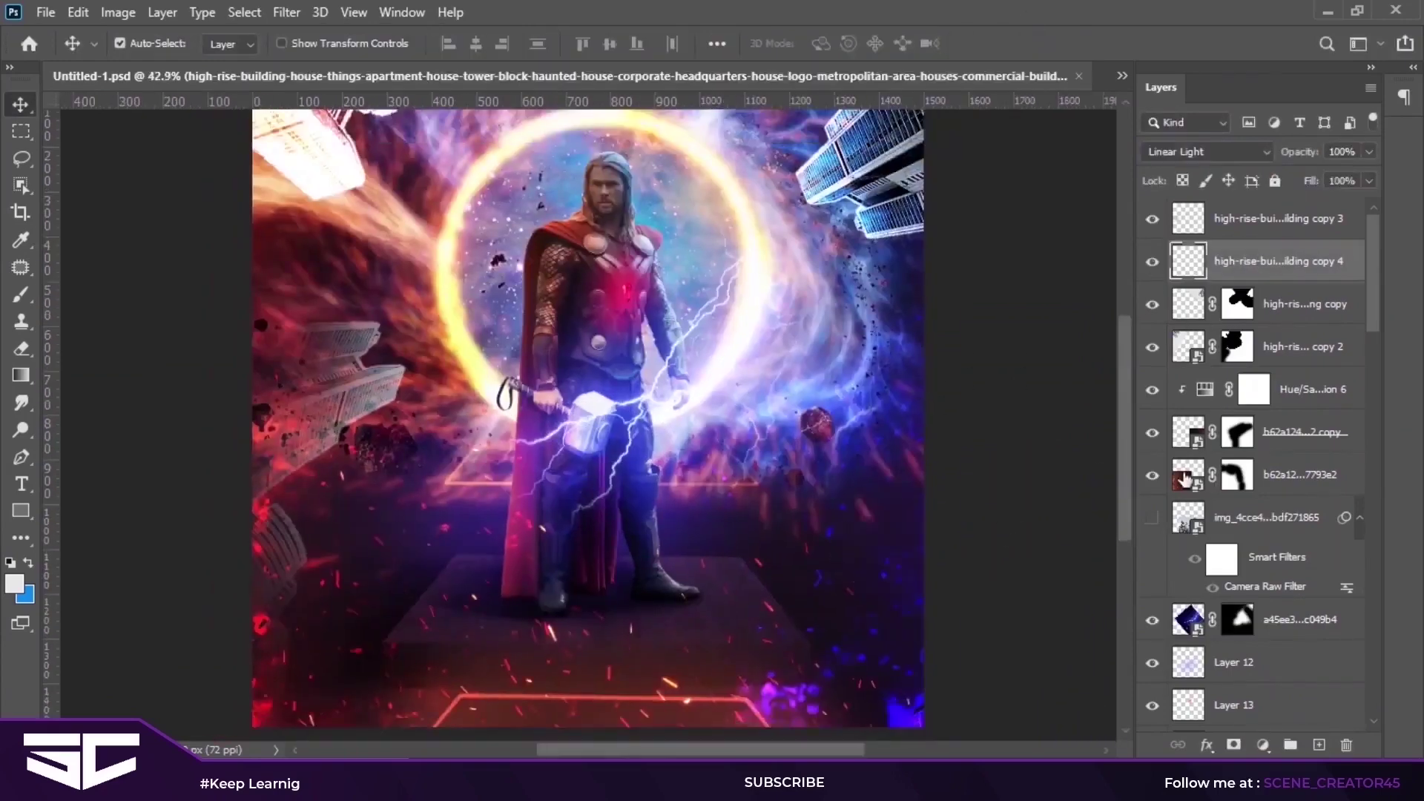
key(e)
right_click(668, 419)
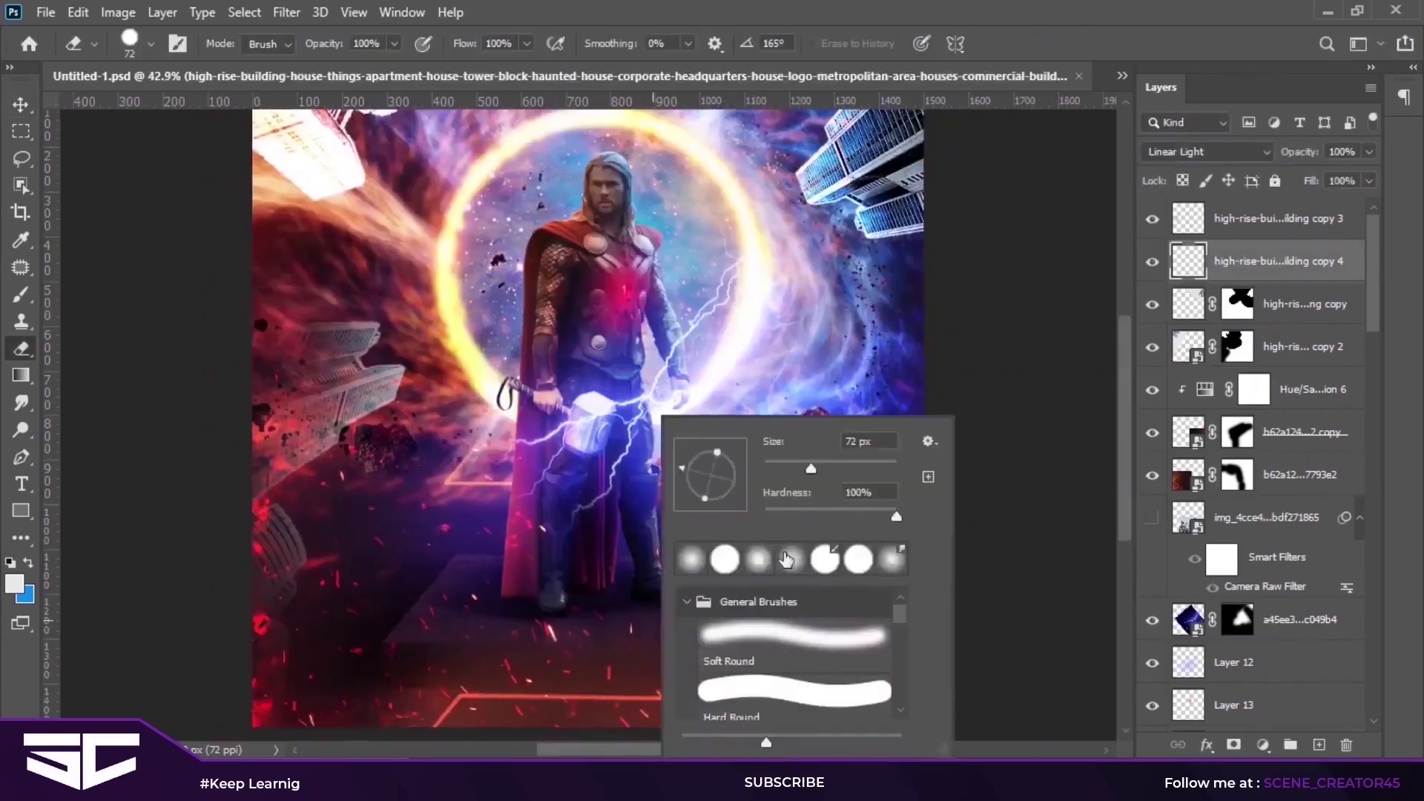
key(Return)
scroll(867, 641, down, 3)
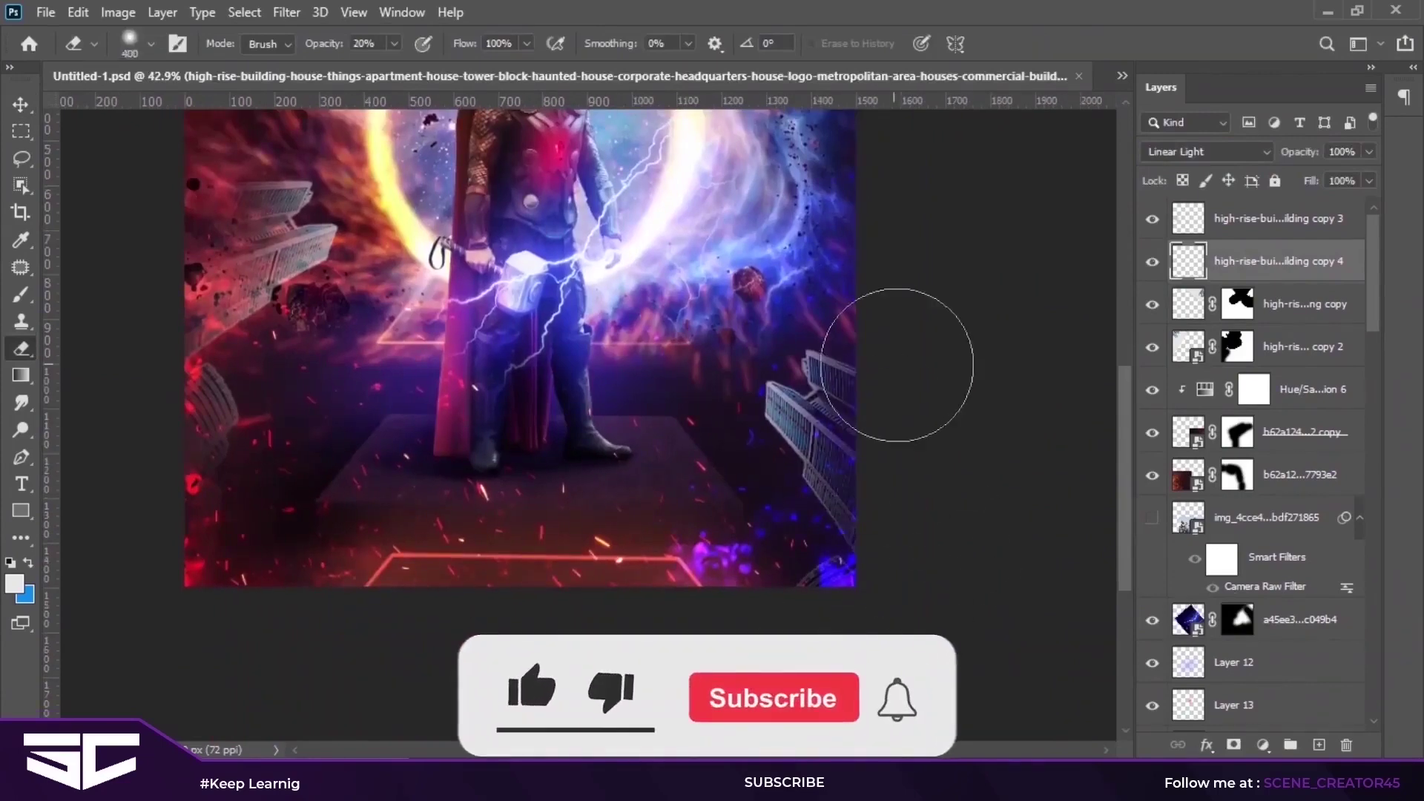
scroll(812, 679, down, 2)
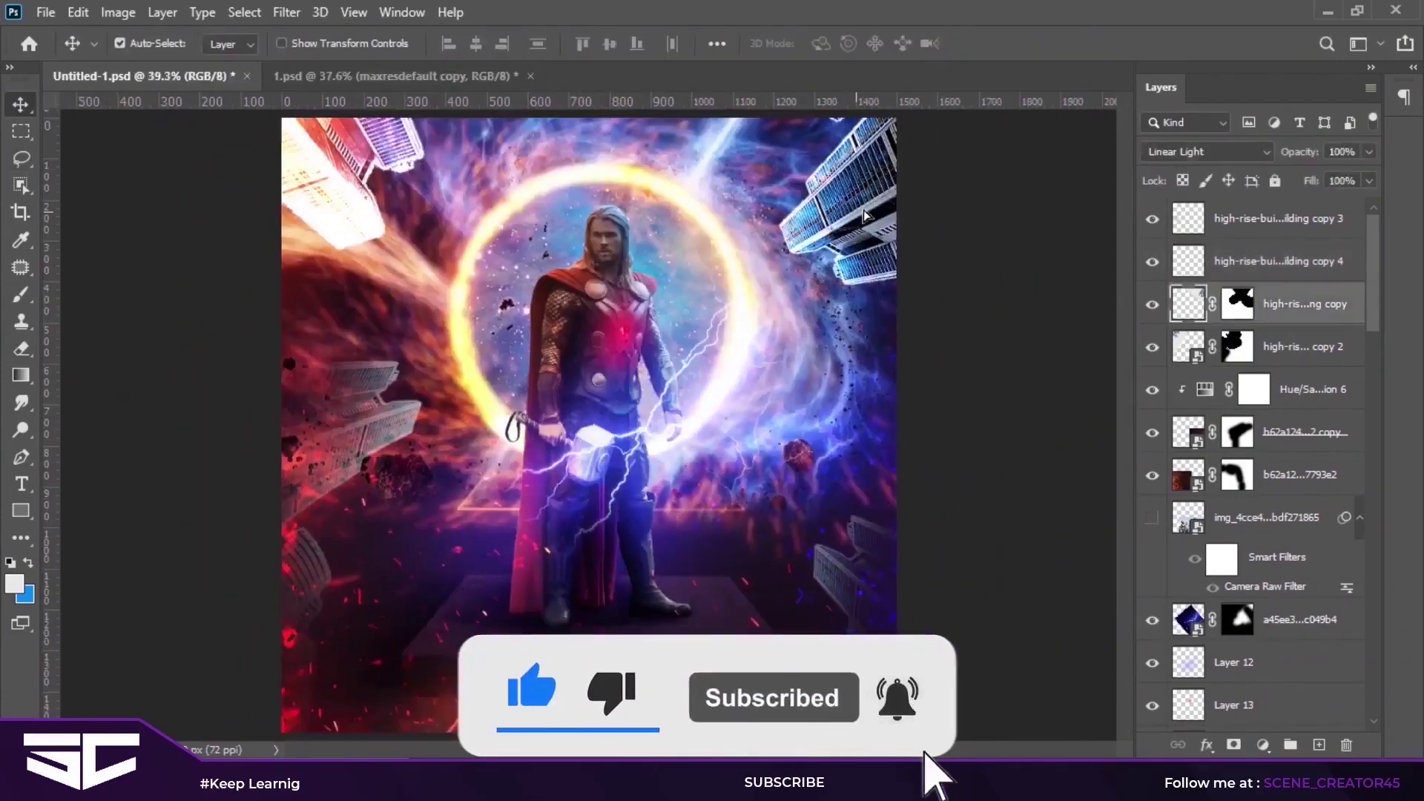
click(286, 13)
Step: Cancel the Gaussian Blur and apply a Motion Blur with angle 44° and distance 22 px instead
click(594, 324)
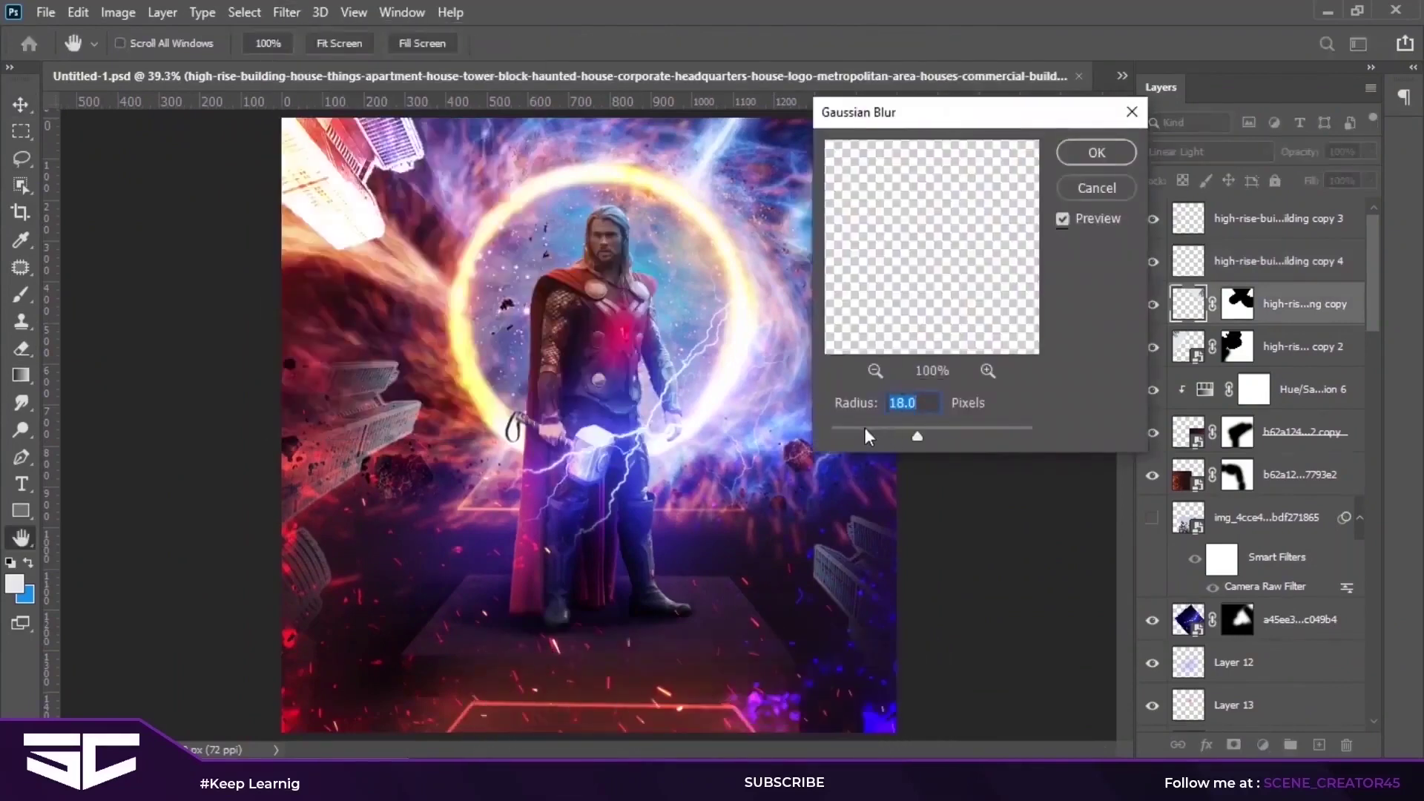
drag(919, 111, 1153, 126)
click(1329, 203)
click(286, 13)
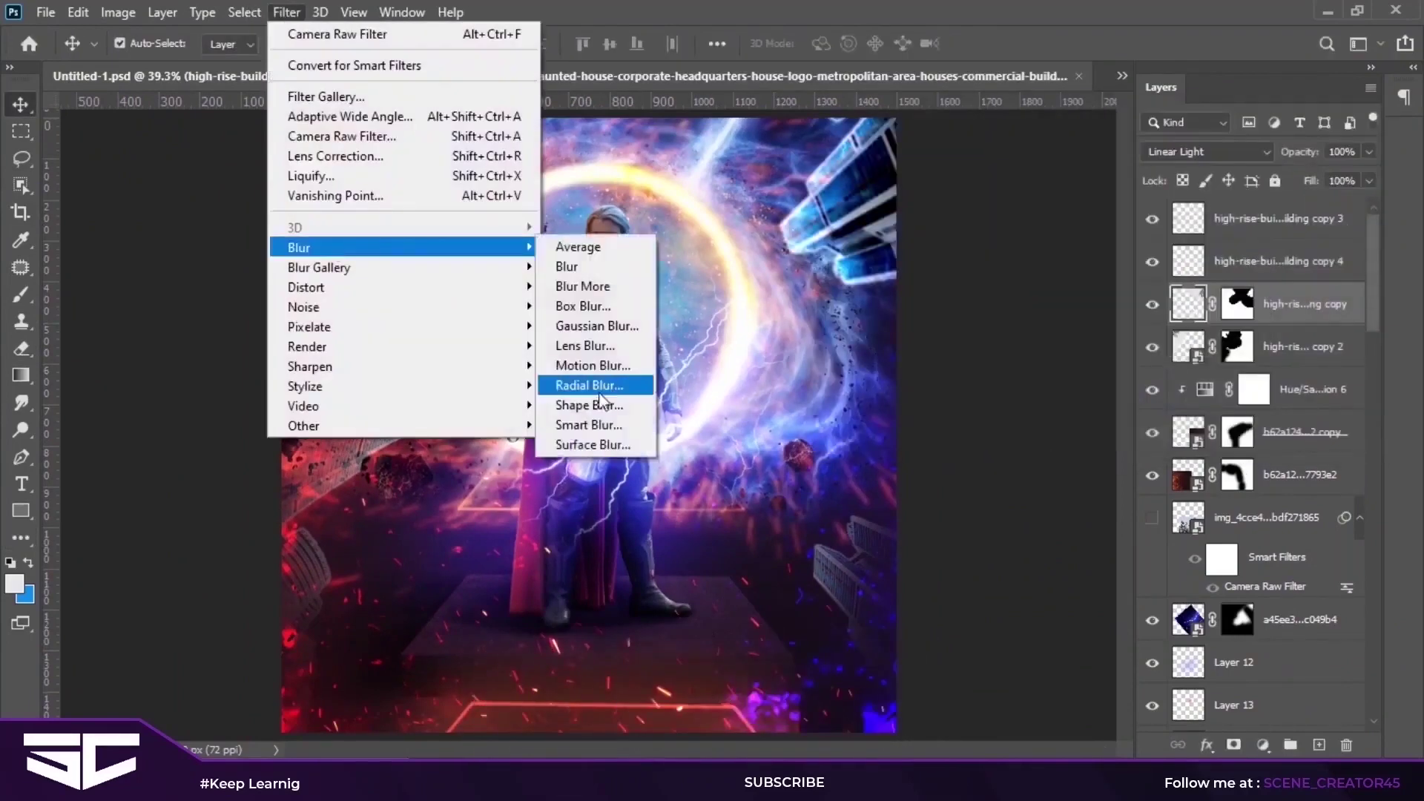
click(593, 364)
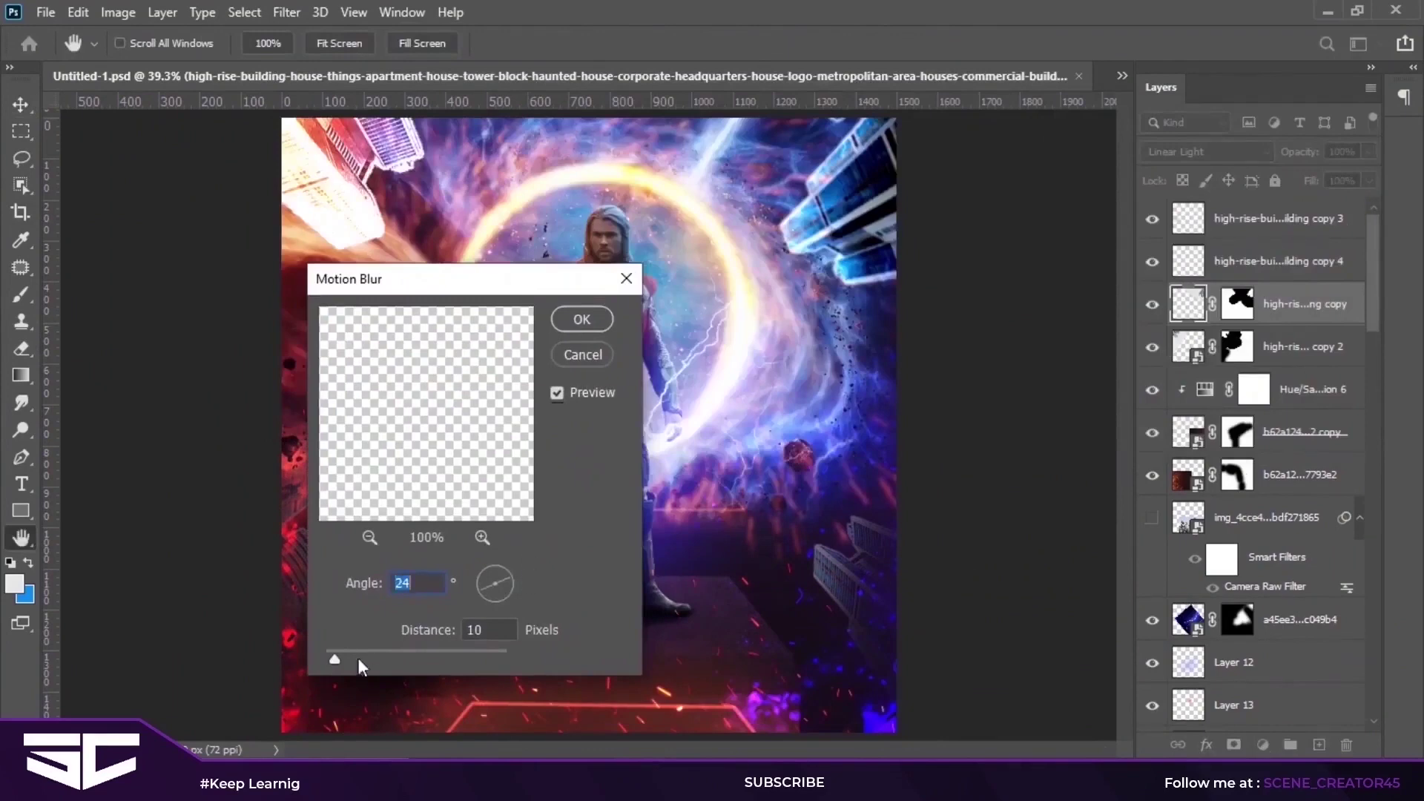
drag(423, 651, 346, 655)
drag(504, 581, 517, 563)
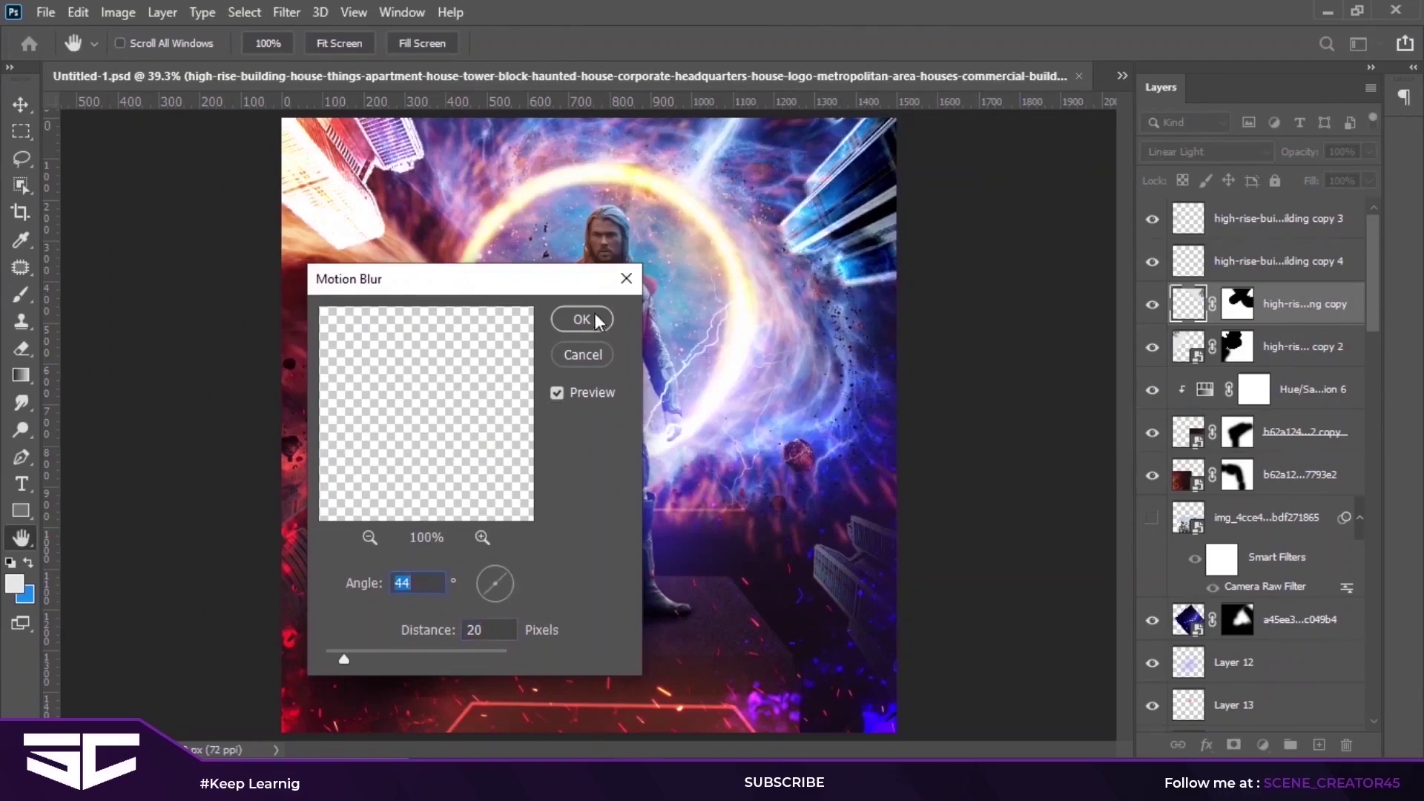
drag(353, 657, 345, 656)
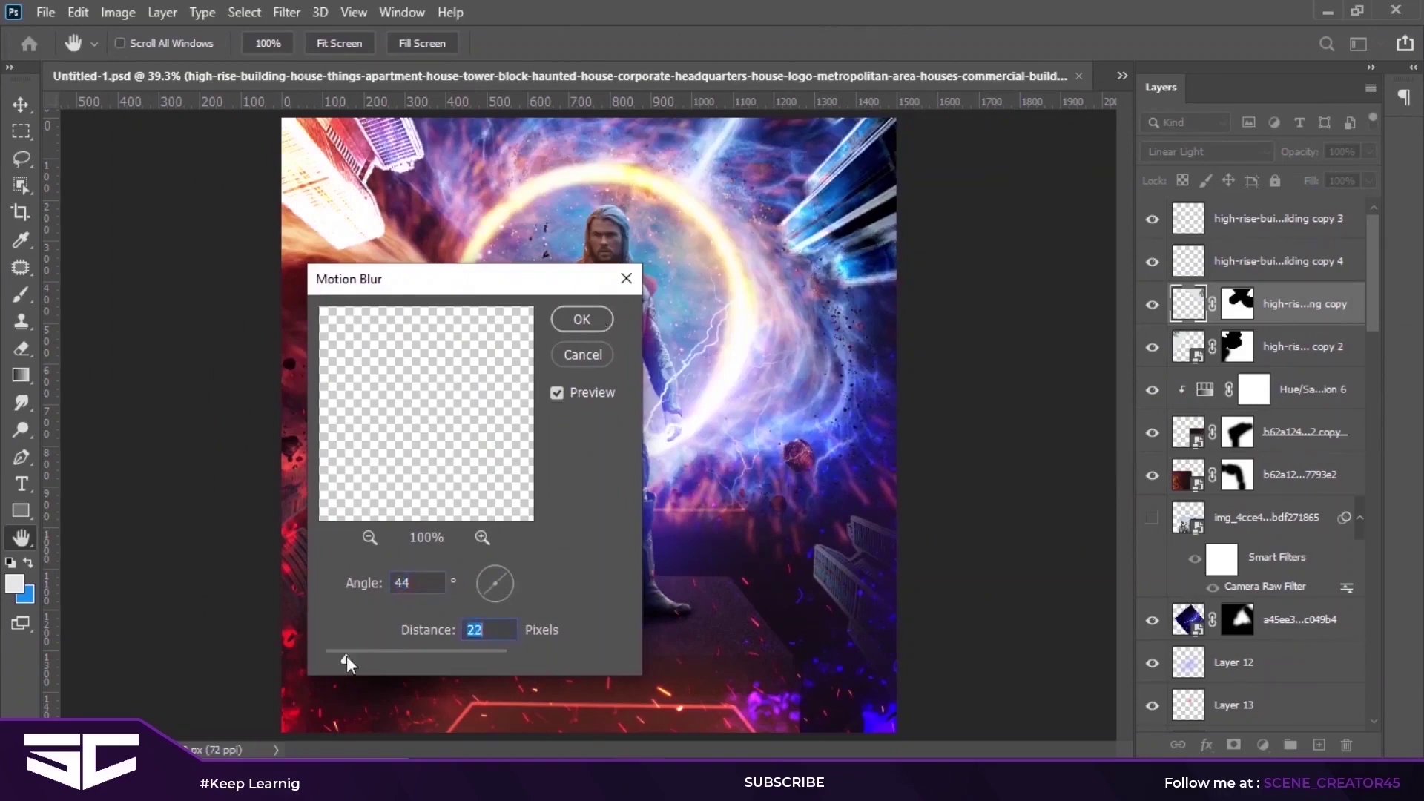
click(581, 319)
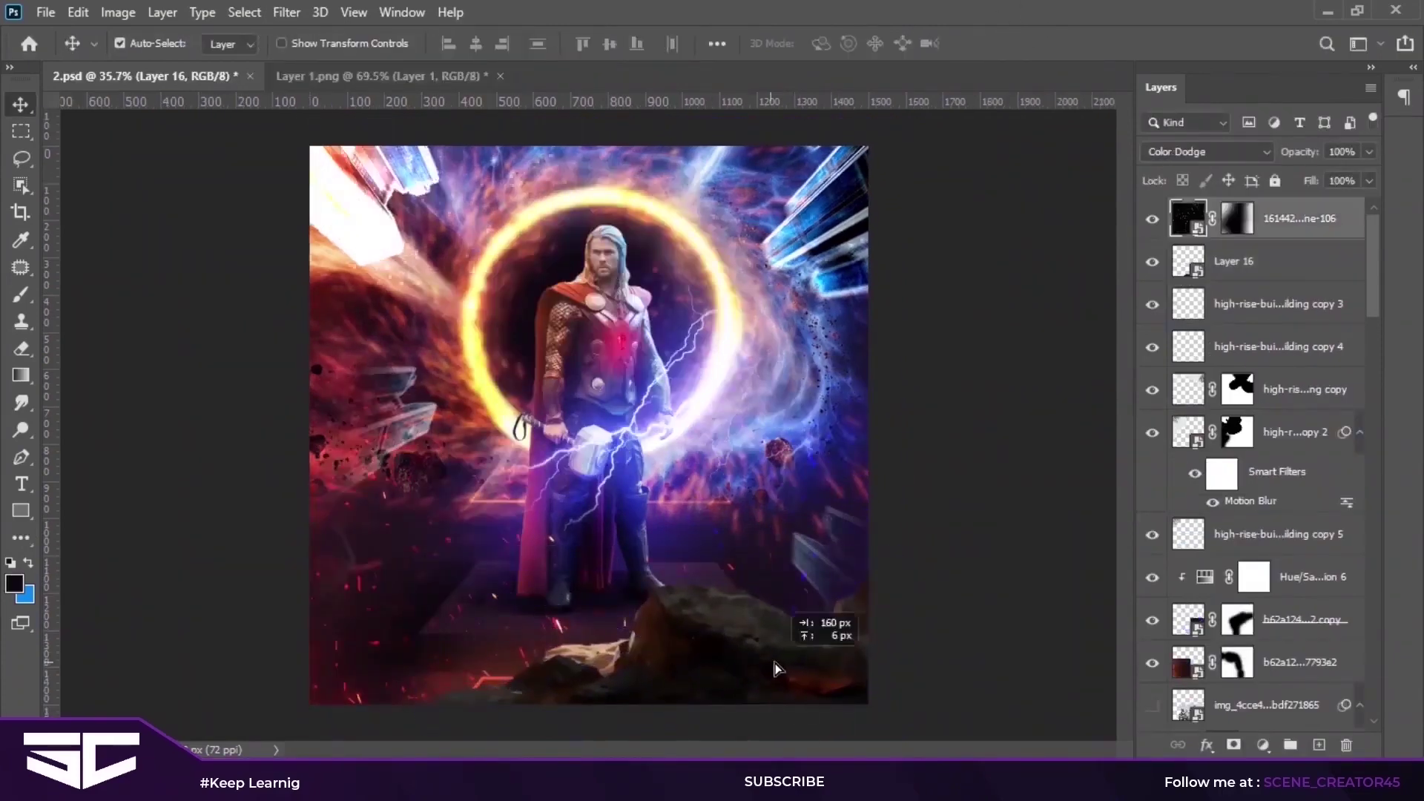
Step: Move Layer 16 to the top of the stack and start warping the rock's top and bottom edges
drag(1297, 286, 1260, 215)
key(ctrl+t)
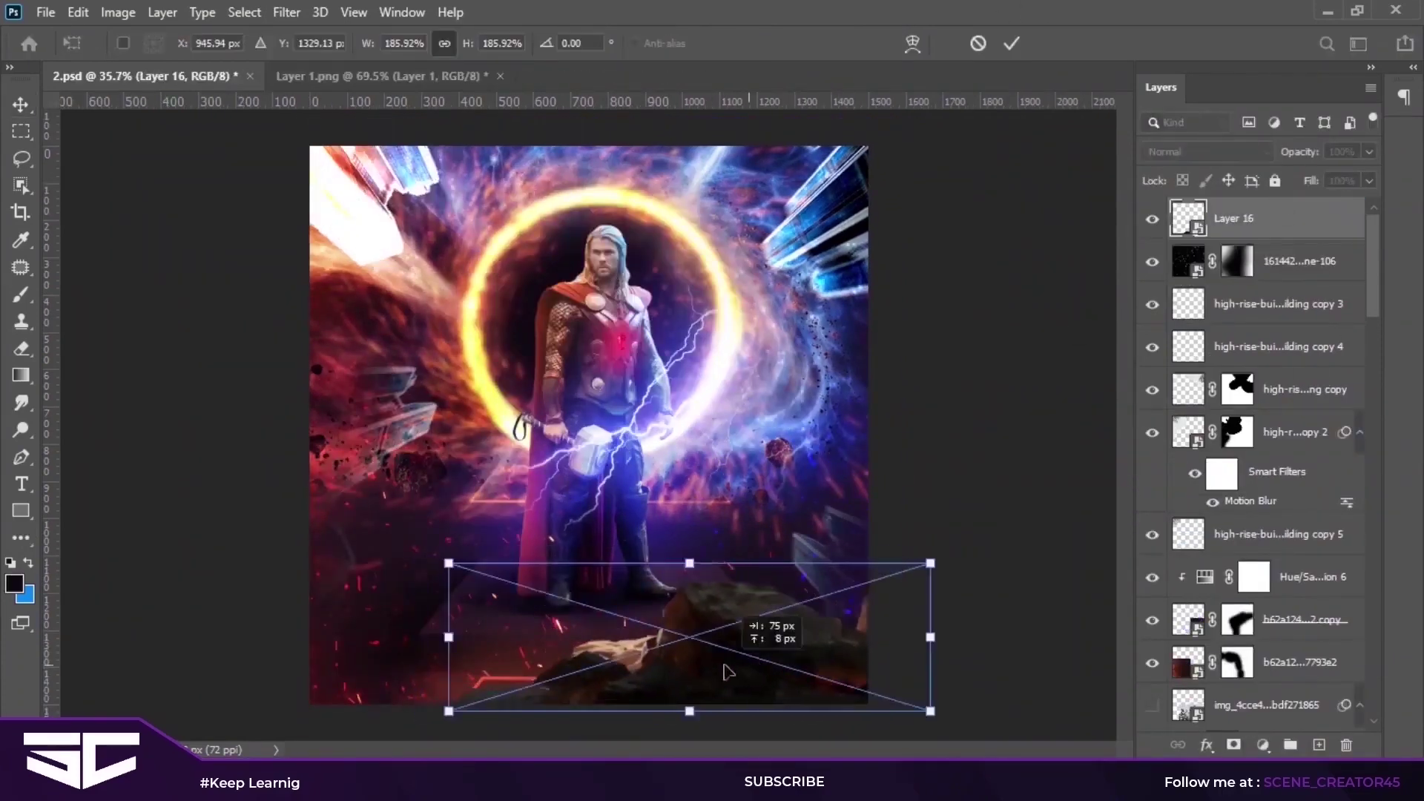
right_click(654, 463)
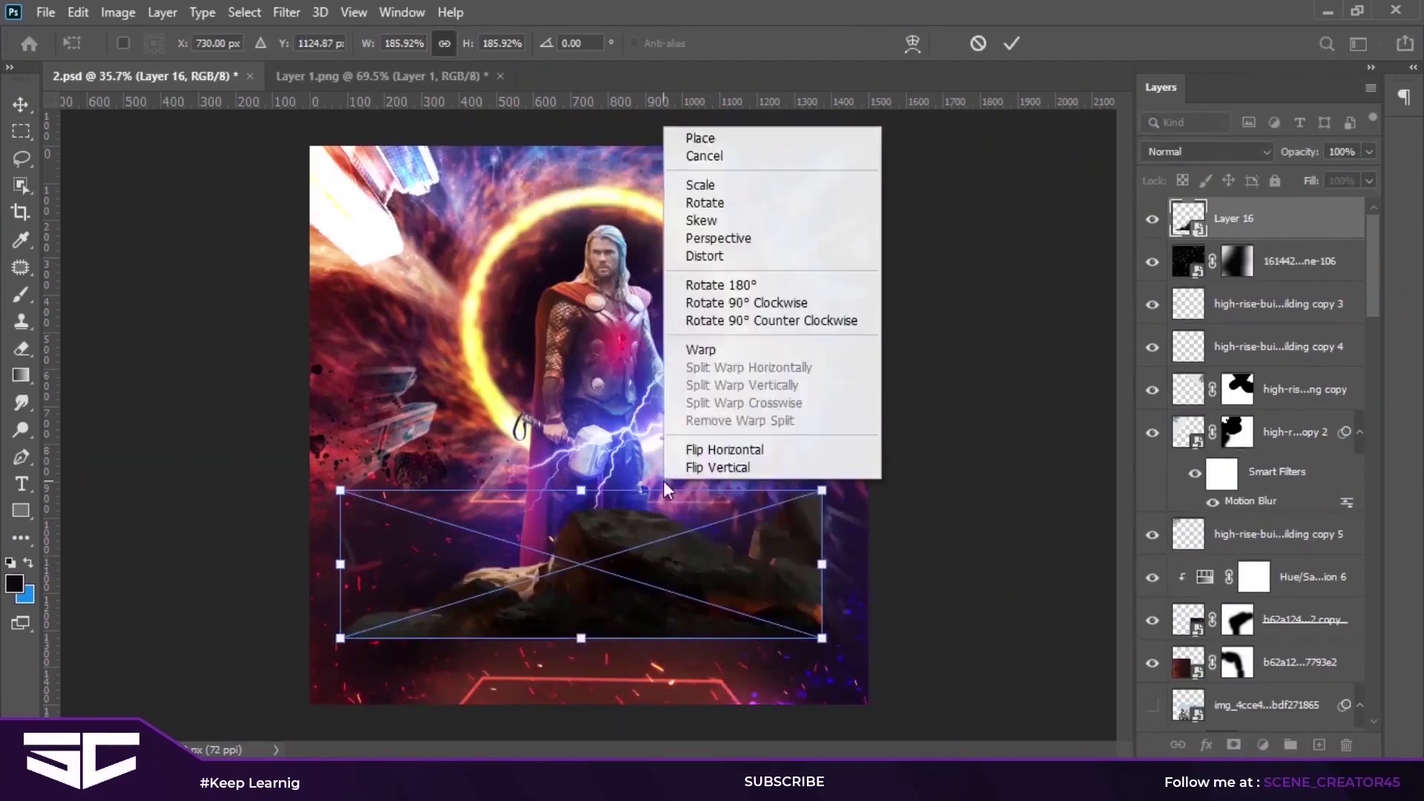
click(689, 442)
mouse_move(590, 533)
mouse_down()
mouse_move(343, 579)
mouse_move(393, 528)
mouse_up()
drag(661, 638, 662, 709)
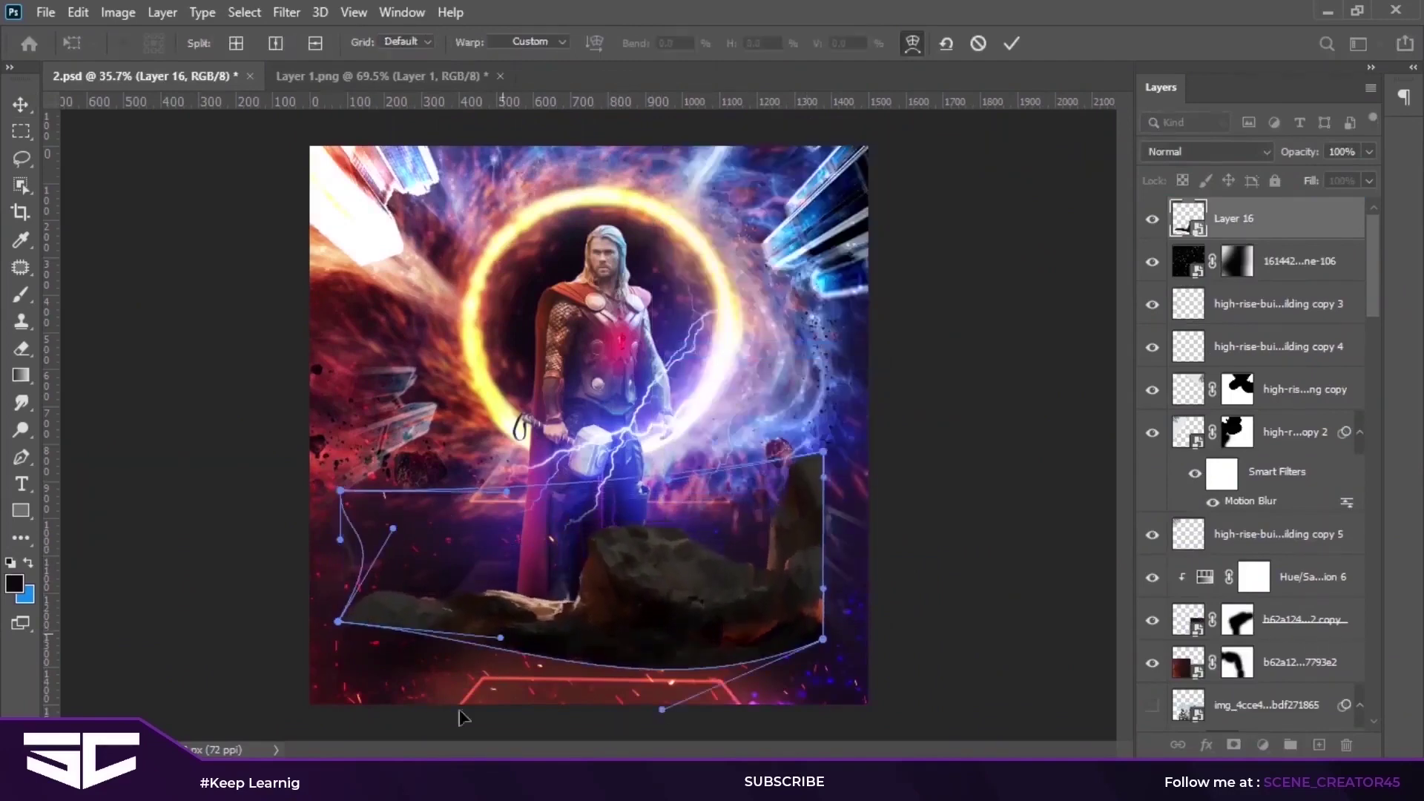
drag(500, 631, 476, 738)
drag(823, 640, 847, 688)
Step: Bow the rock's right side, bottom and left edge outward, then apply the warp
drag(812, 440, 796, 391)
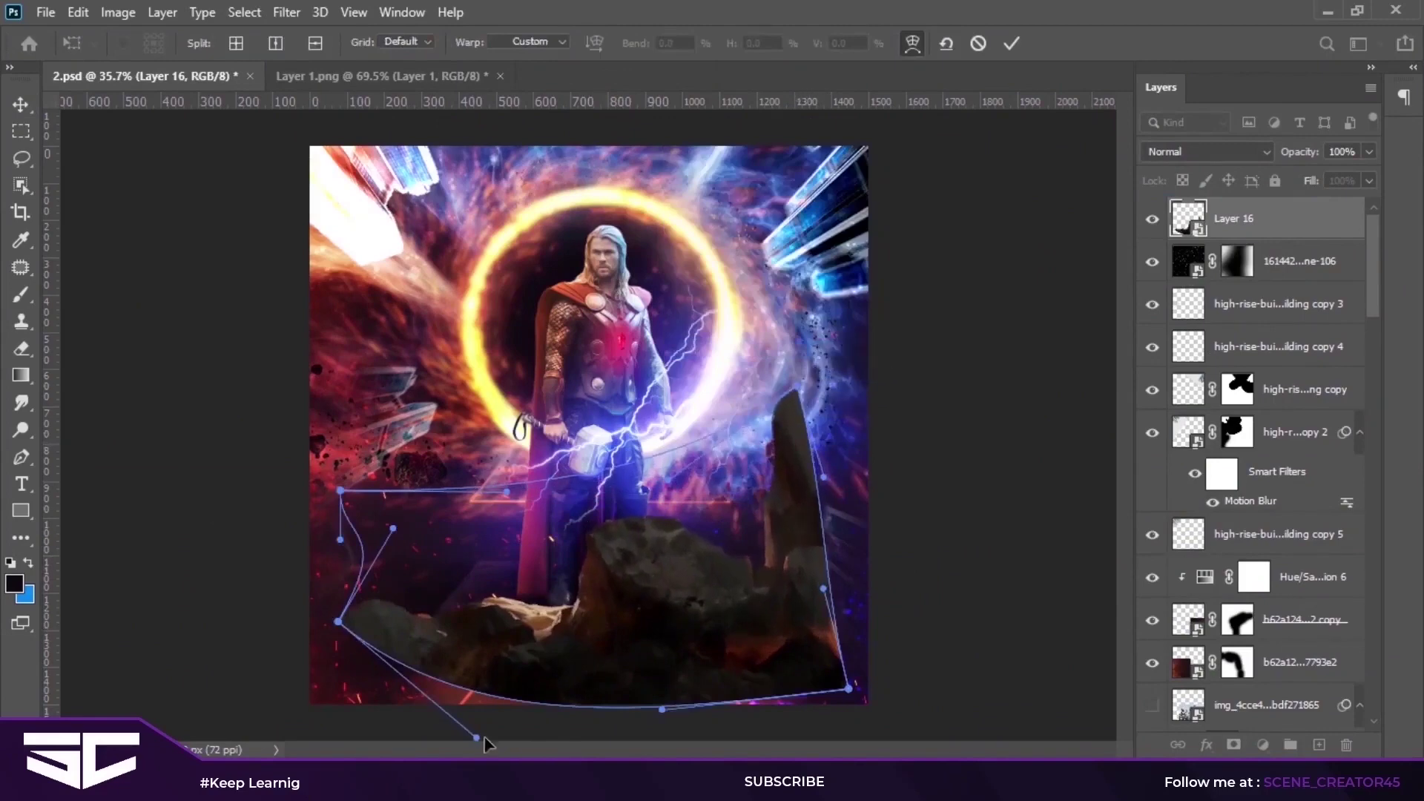
drag(476, 737, 445, 767)
drag(662, 710, 656, 771)
drag(917, 630, 961, 608)
drag(823, 477, 885, 401)
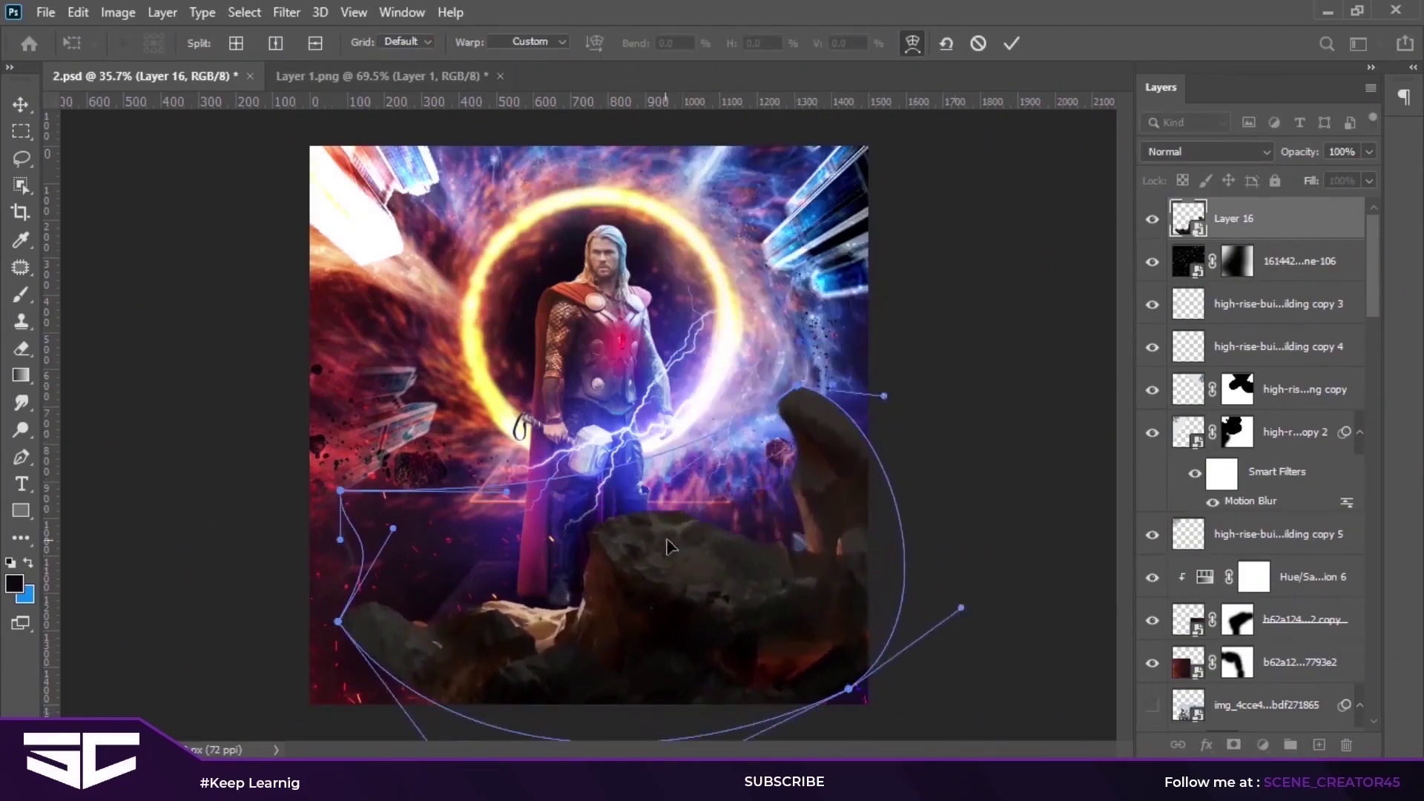
drag(394, 529, 272, 513)
click(1011, 44)
Step: Enlarge the rocks to about 217%, tilt them slightly and set them along the bottom-right edge
mouse_move(657, 632)
mouse_down()
mouse_move(705, 680)
mouse_move(682, 693)
mouse_move(689, 681)
mouse_up()
key(ctrl+t)
drag(317, 463, 237, 419)
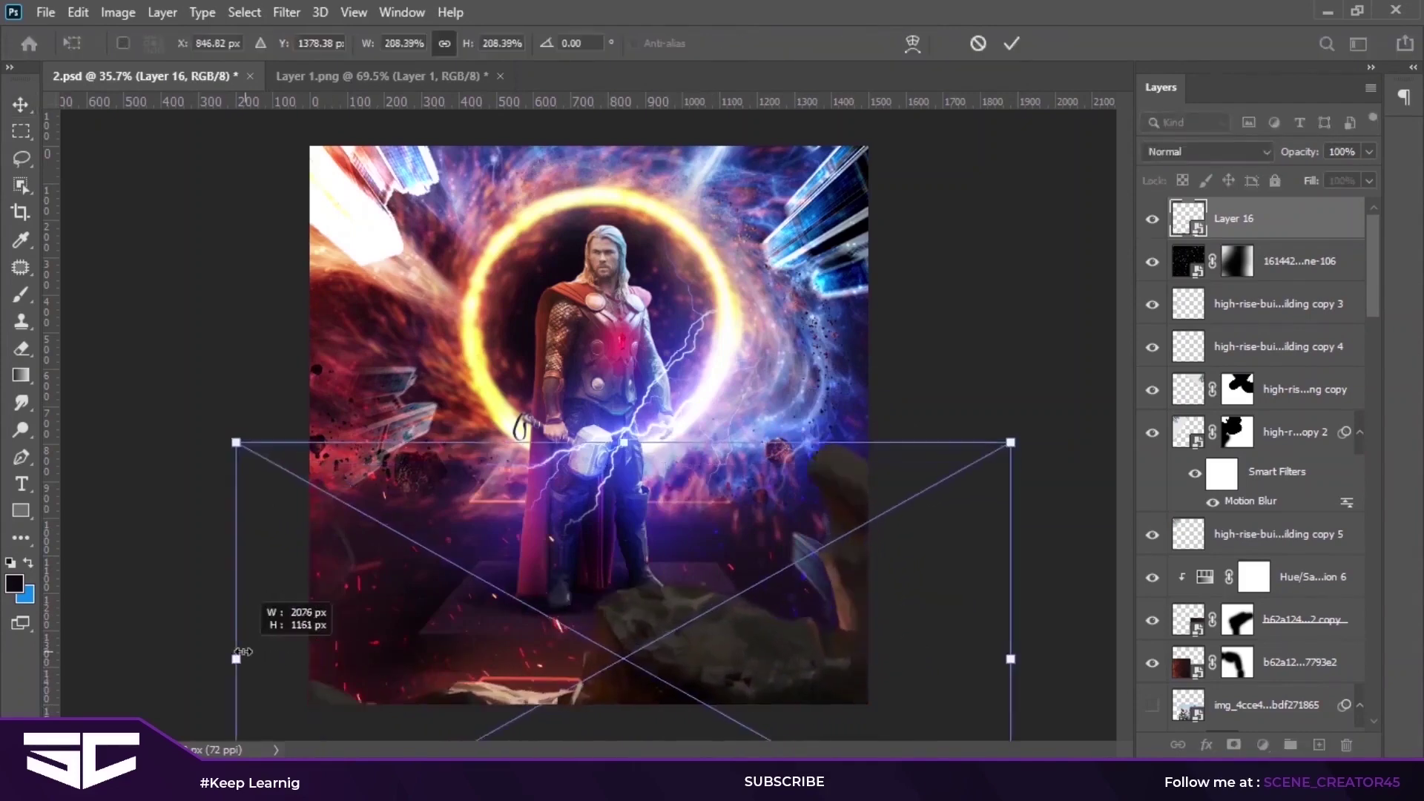
mouse_move(826, 690)
mouse_down()
mouse_move(840, 549)
mouse_move(835, 584)
mouse_up()
mouse_move(810, 633)
mouse_down()
mouse_move(845, 618)
mouse_move(703, 630)
mouse_up()
key(Return)
drag(203, 686, 215, 679)
key(Return)
Step: Briefly try the Eraser, return to the Move tool and cancel a new-layer prompt
scroll(1017, 509, up, 3)
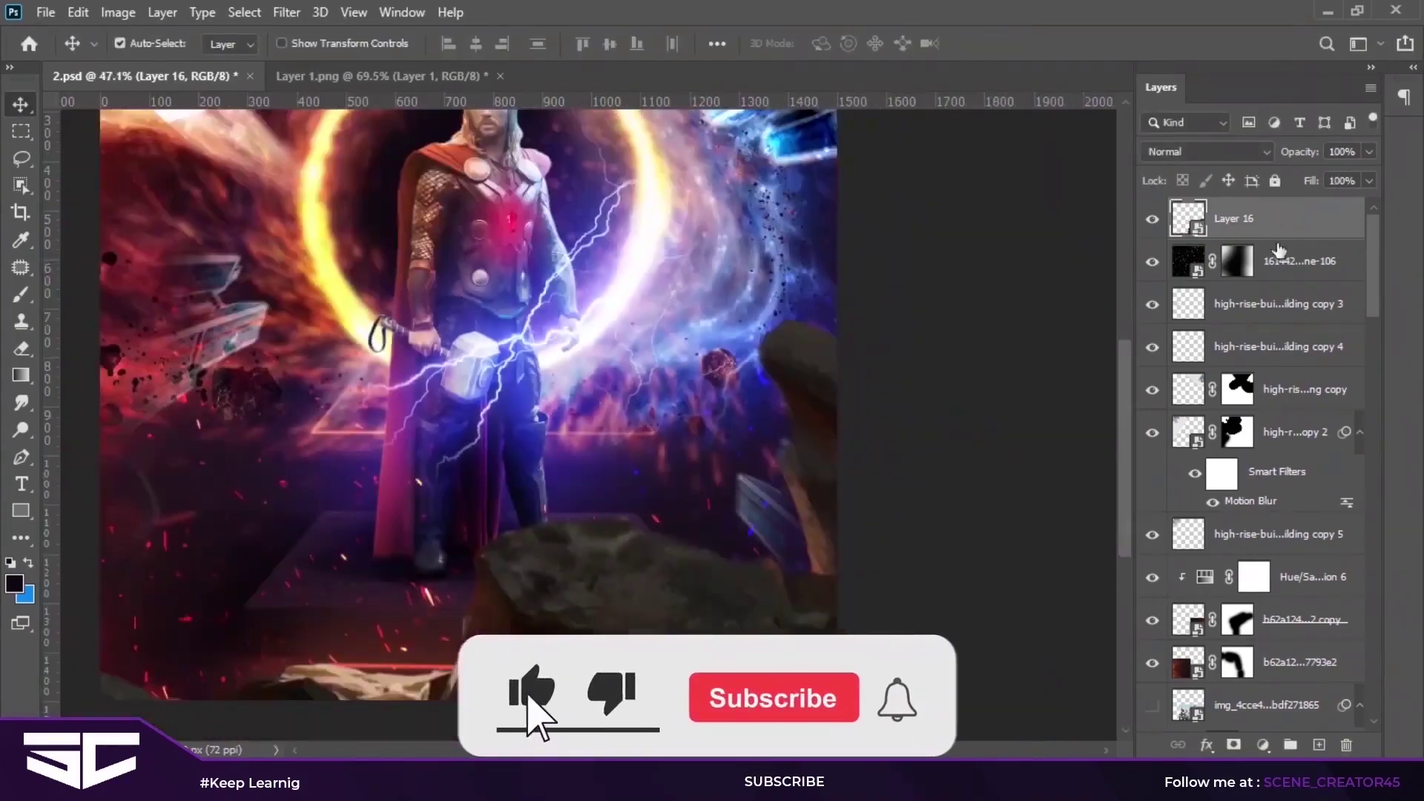
key(e)
scroll(652, 341, up, 2)
scroll(734, 348, up, 2)
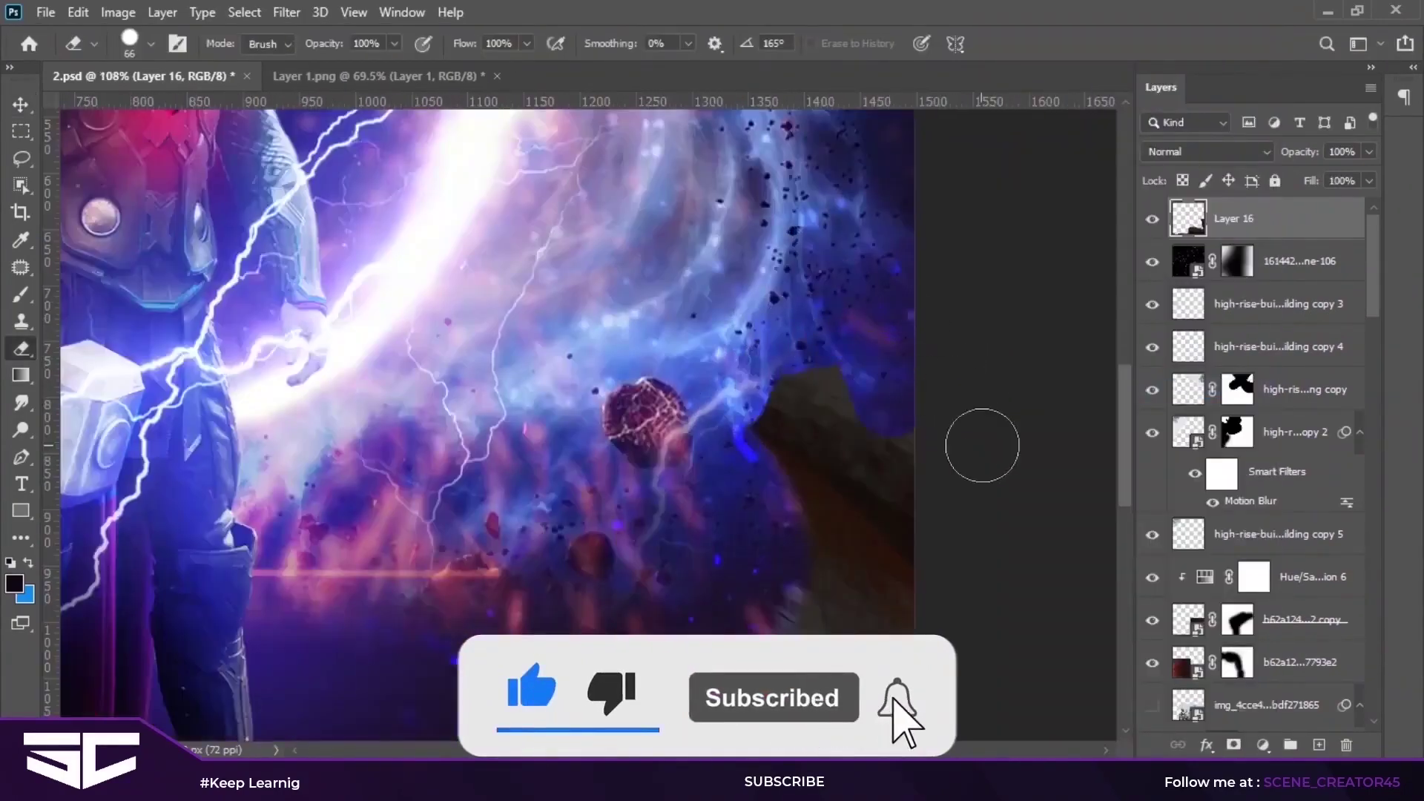
scroll(848, 332, down, 2)
scroll(816, 371, down, 2)
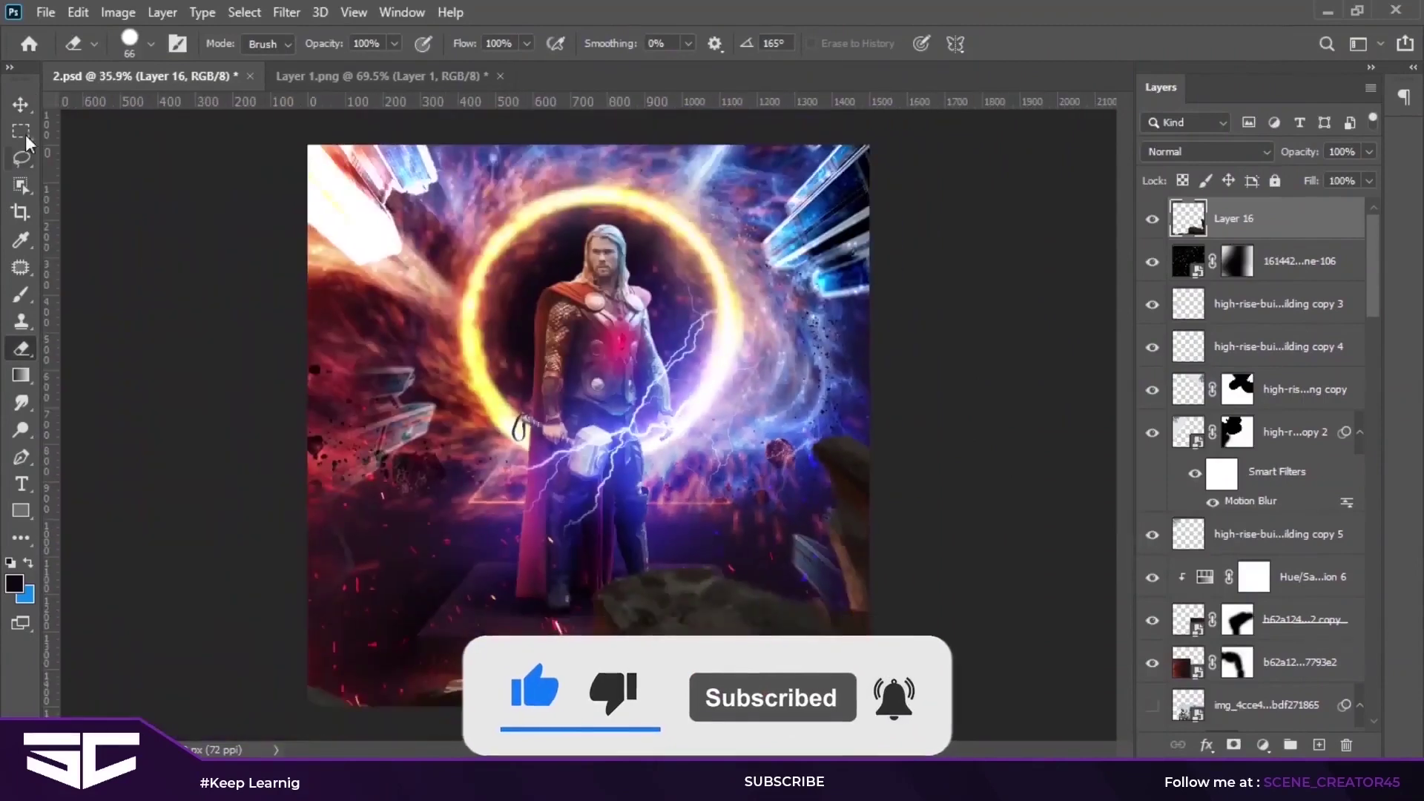
key(v)
key(ctrl+shift+n)
key(Escape)
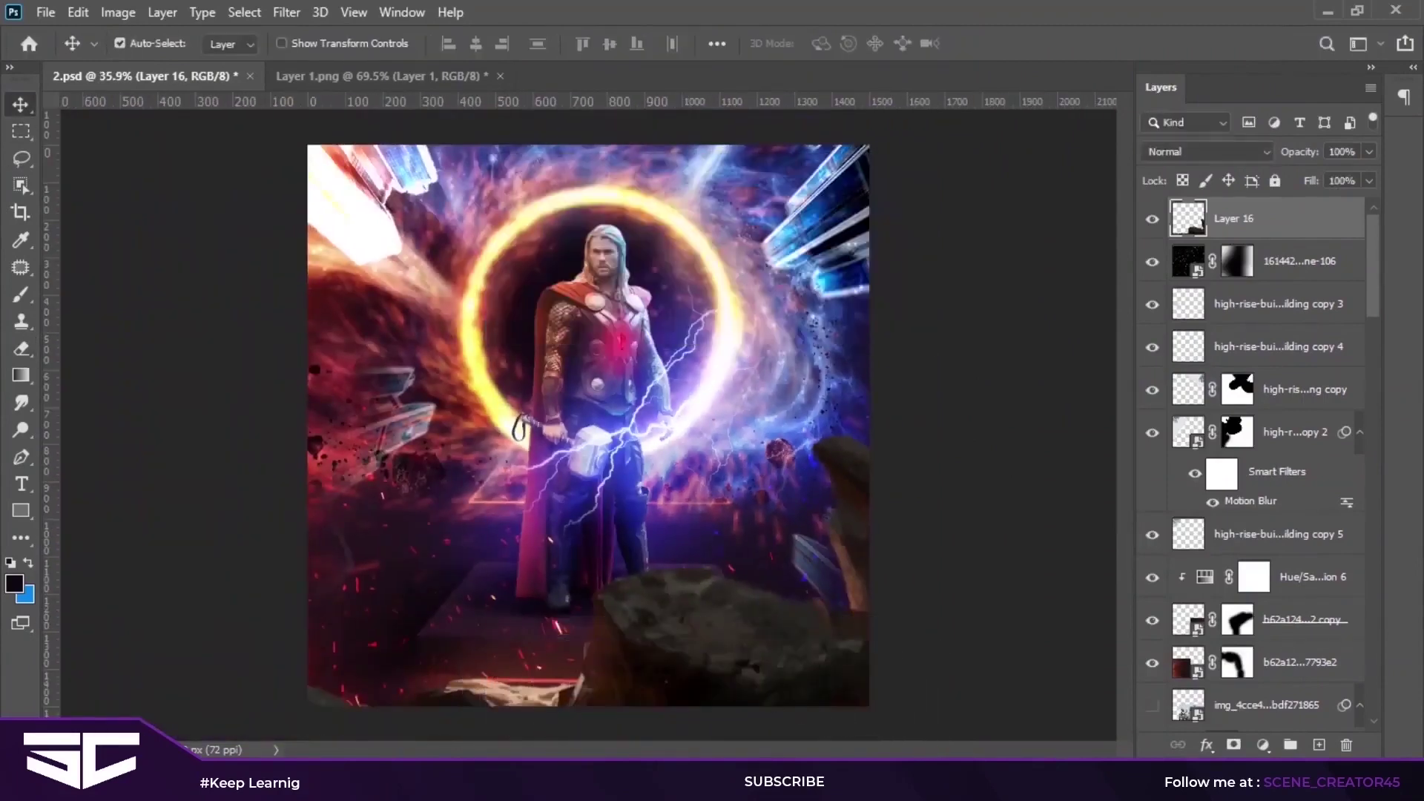
Step: Add a Curves 4 layer that darkens the rocks, clipped to Layer 16 at 80% opacity
click(1263, 744)
click(1291, 482)
drag(225, 488, 284, 489)
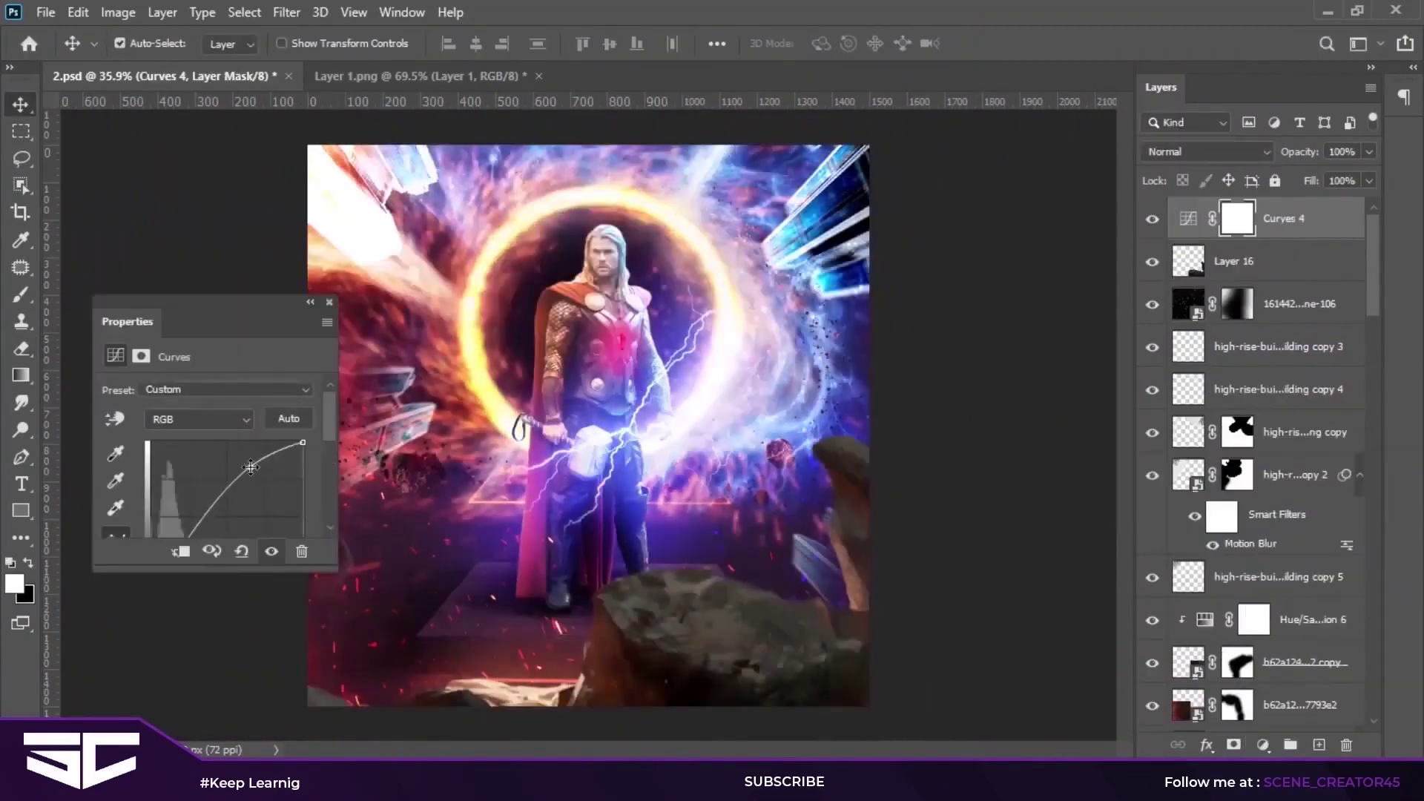
alt+click(1194, 239)
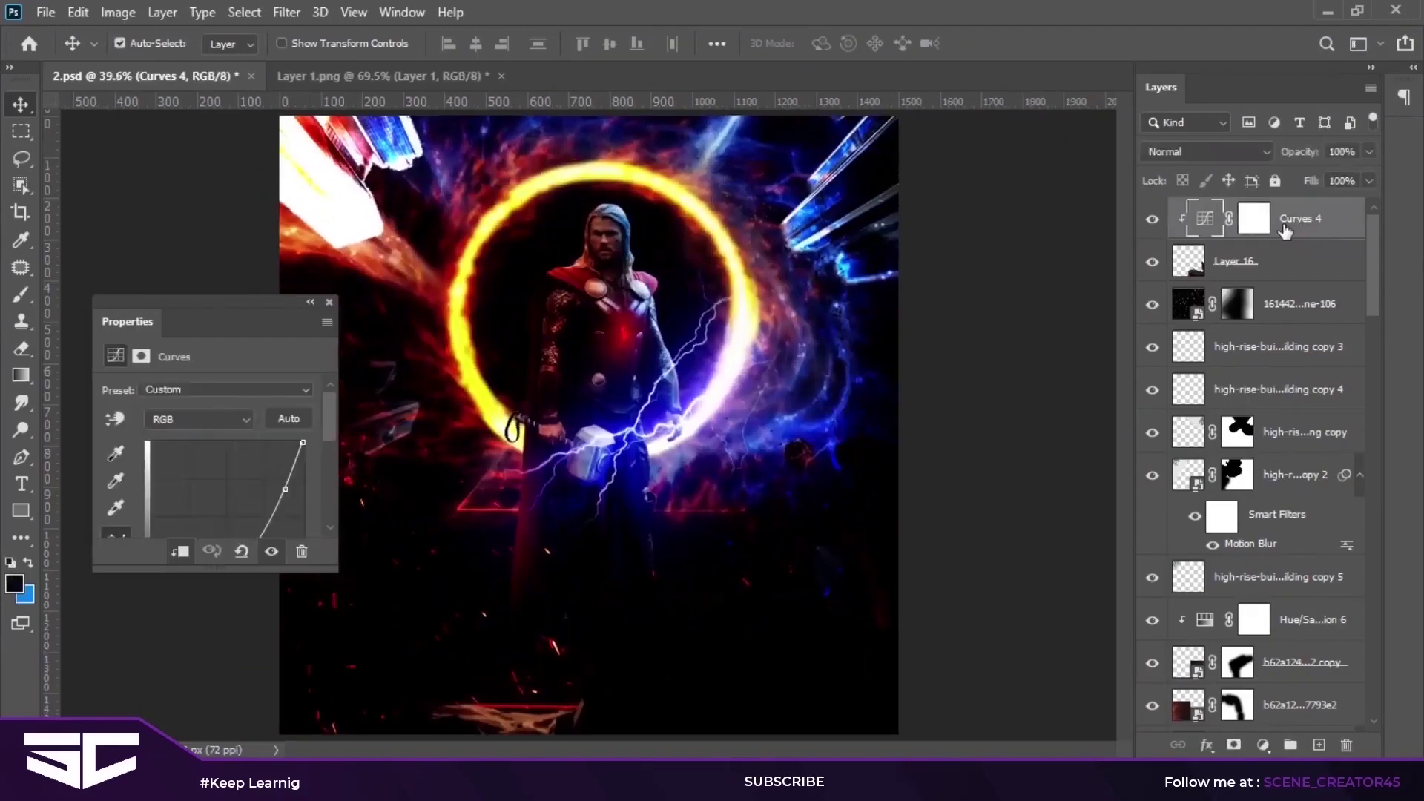
key(ctrl+minus)
click(1205, 151)
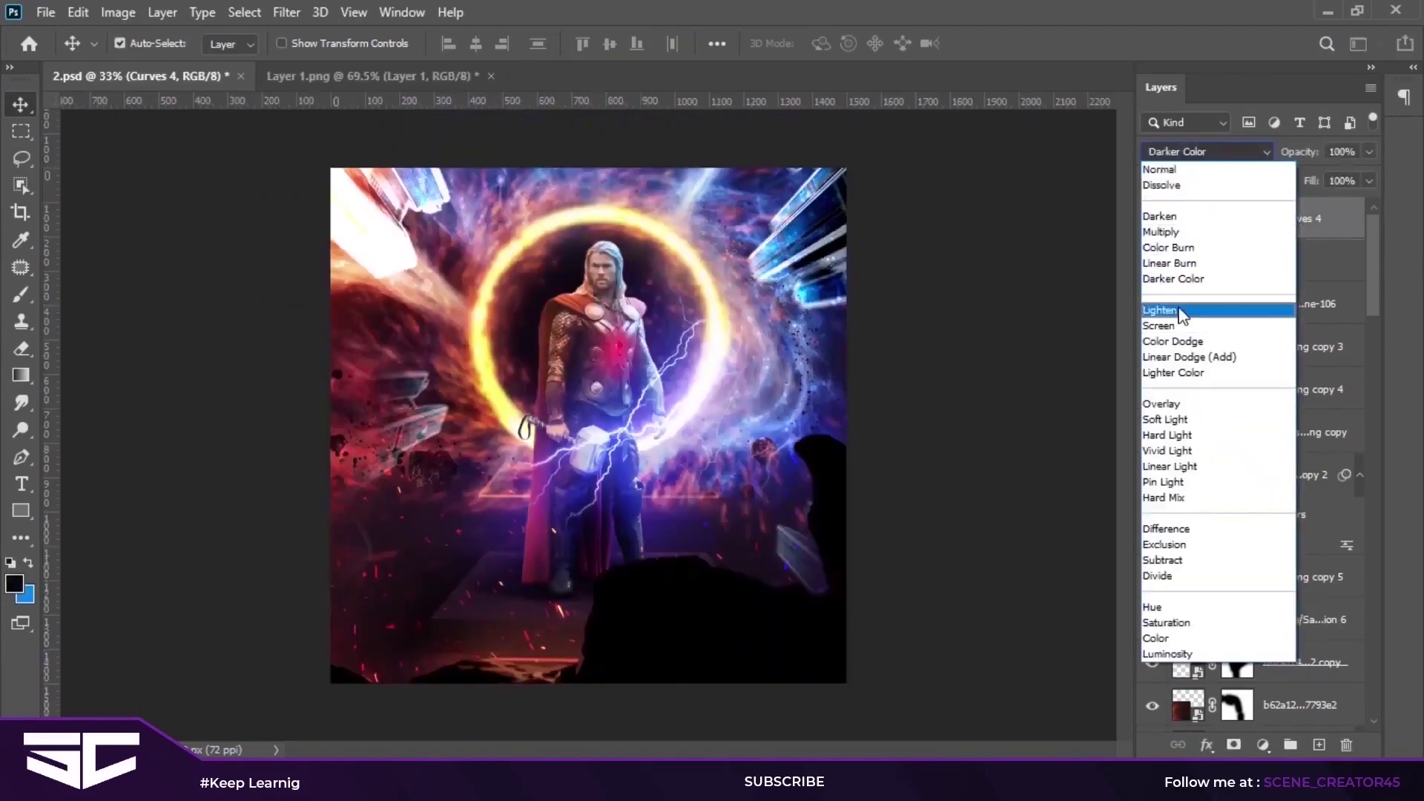
key(Escape)
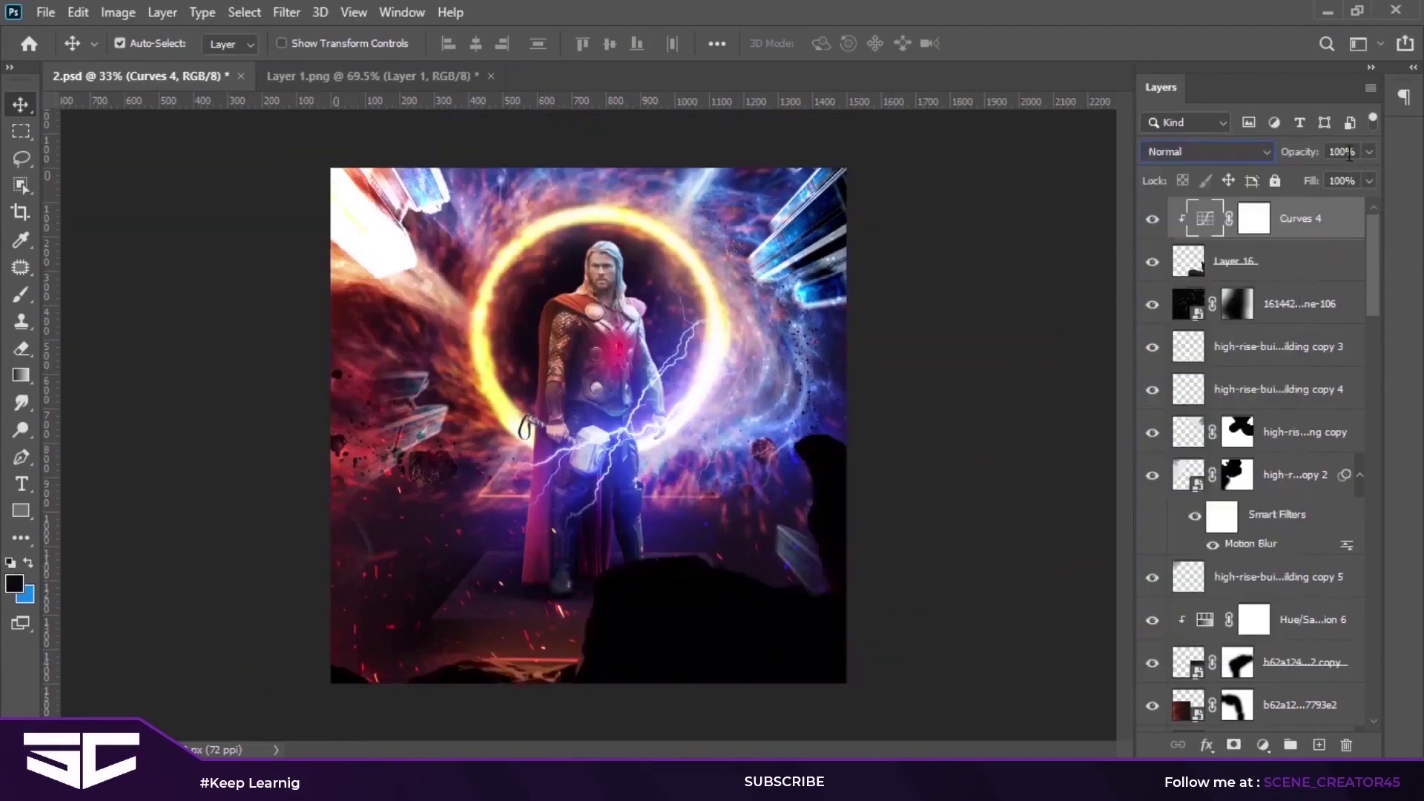
click(1254, 218)
key(d)
key(8)
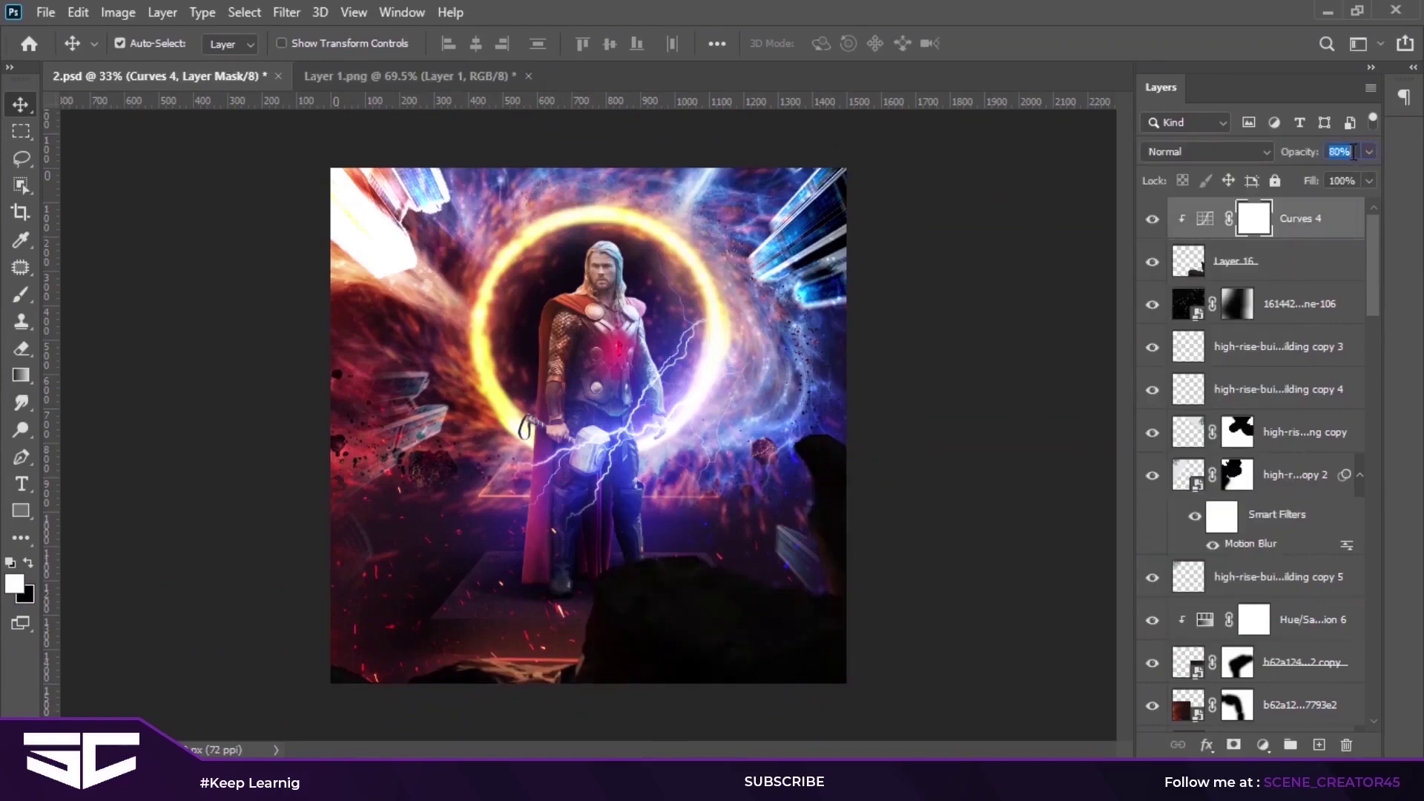
Step: Nudge the dark rocks slightly into place and smudge their edges, then fit the image in view
click(982, 544)
drag(732, 628, 744, 629)
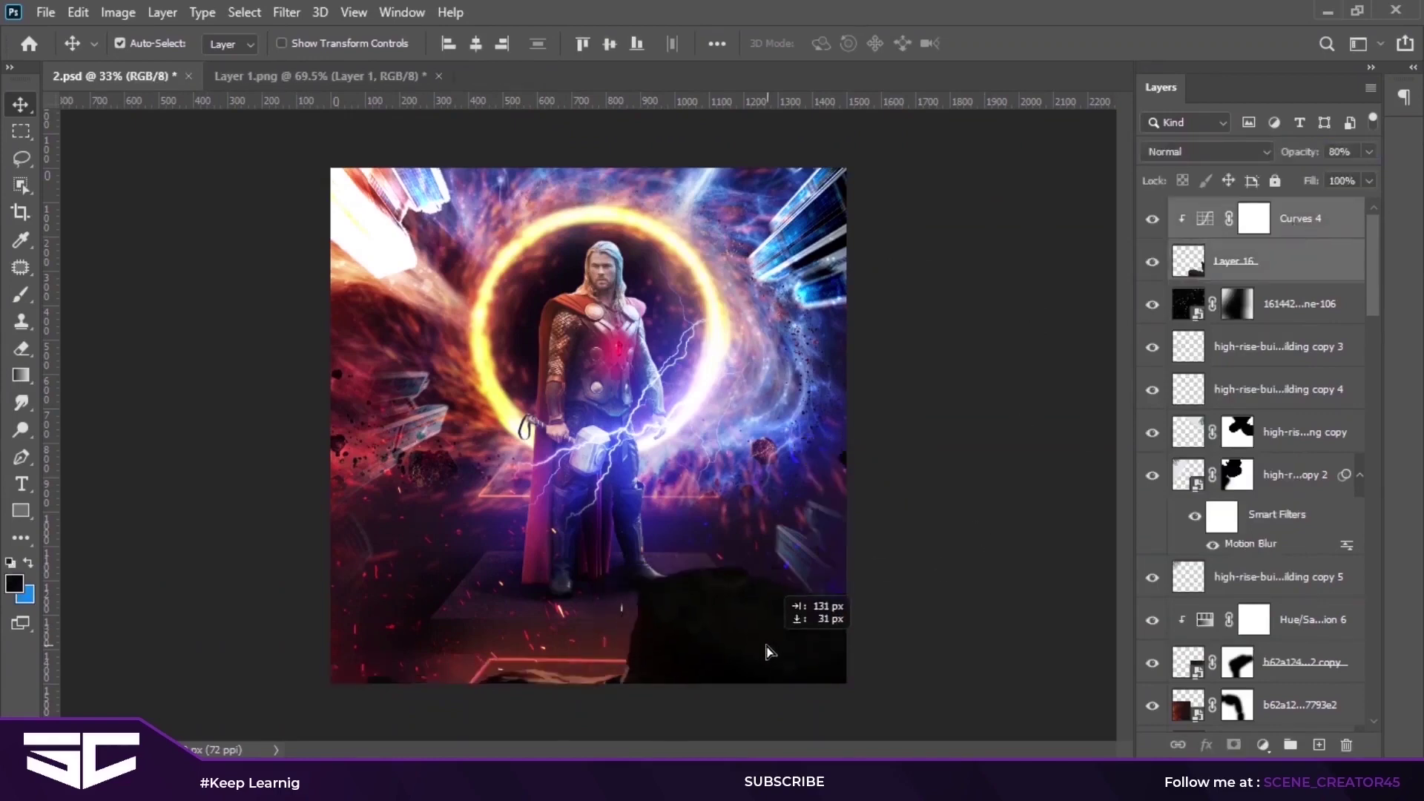
drag(746, 632, 741, 627)
ctrl+click(1297, 247)
click(20, 402)
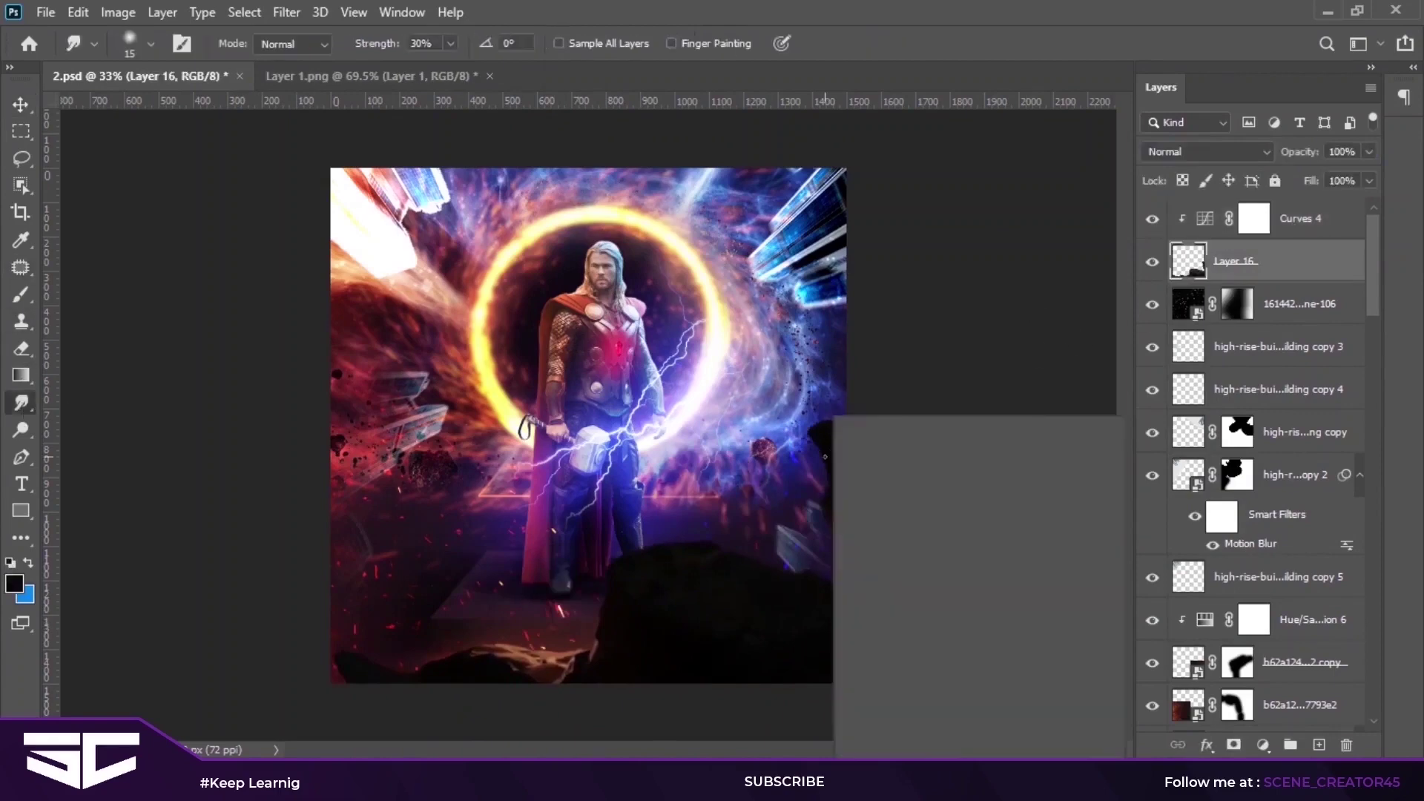
scroll(826, 473, up, 3)
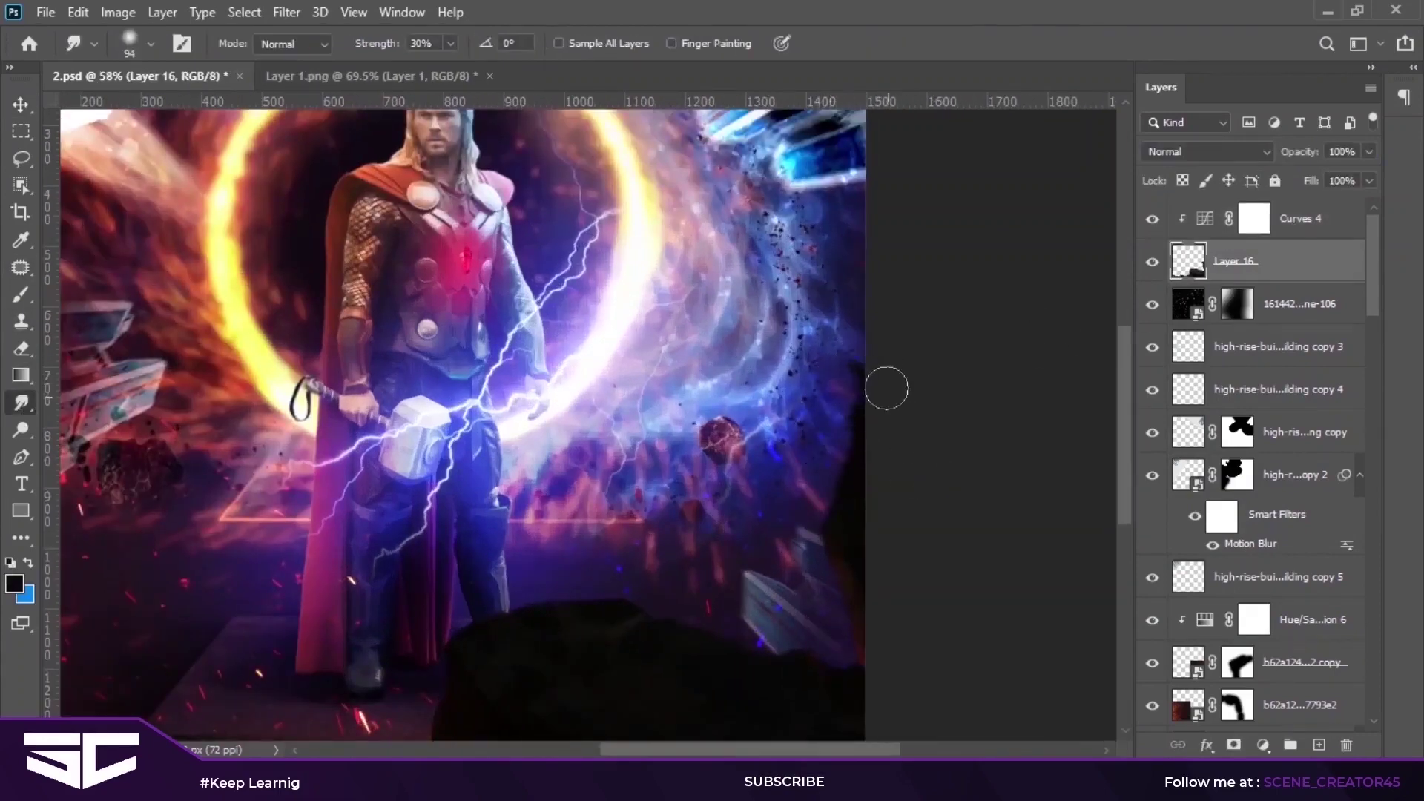
scroll(346, 620, left, 5)
scroll(346, 620, down, 3)
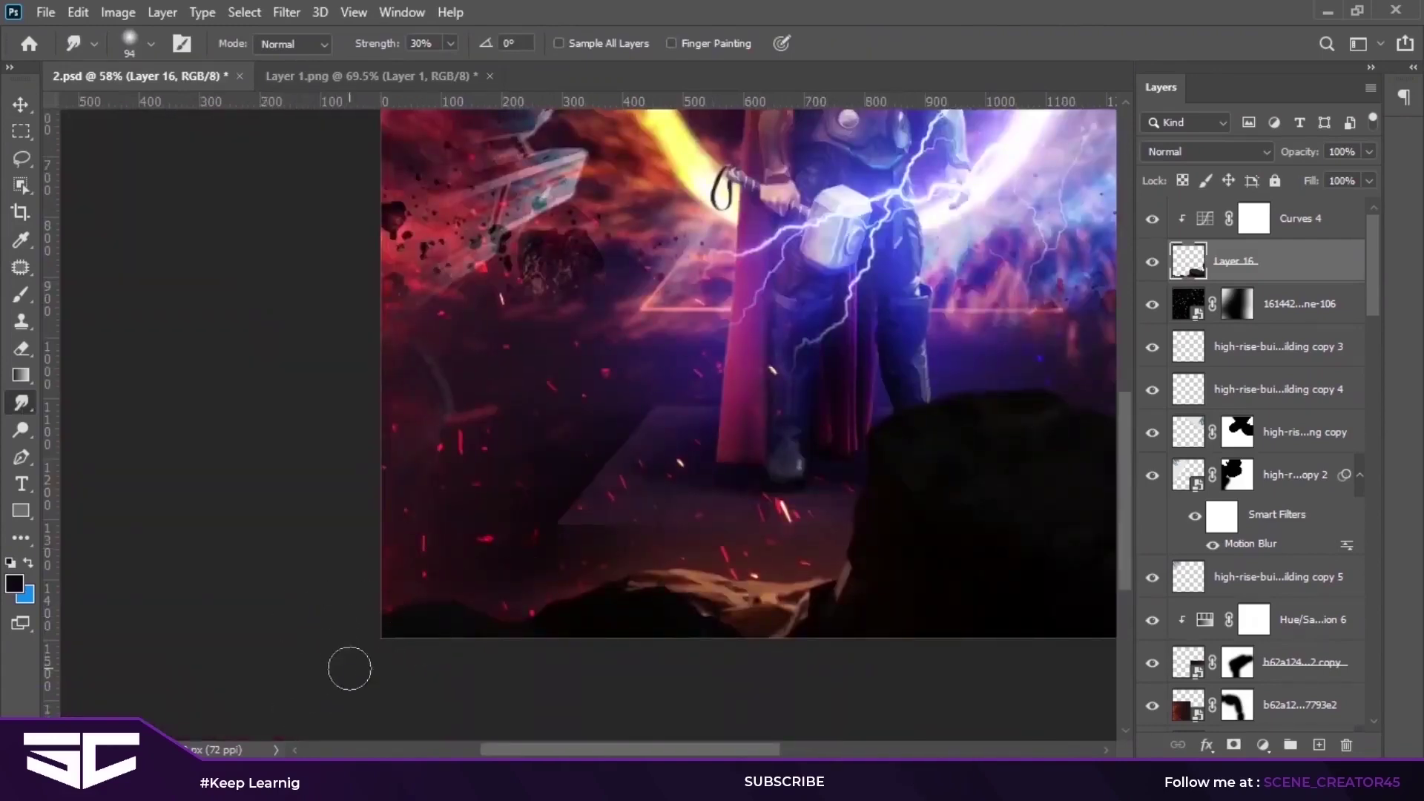
key(ctrl+0)
key(v)
click(1305, 218)
click(1262, 745)
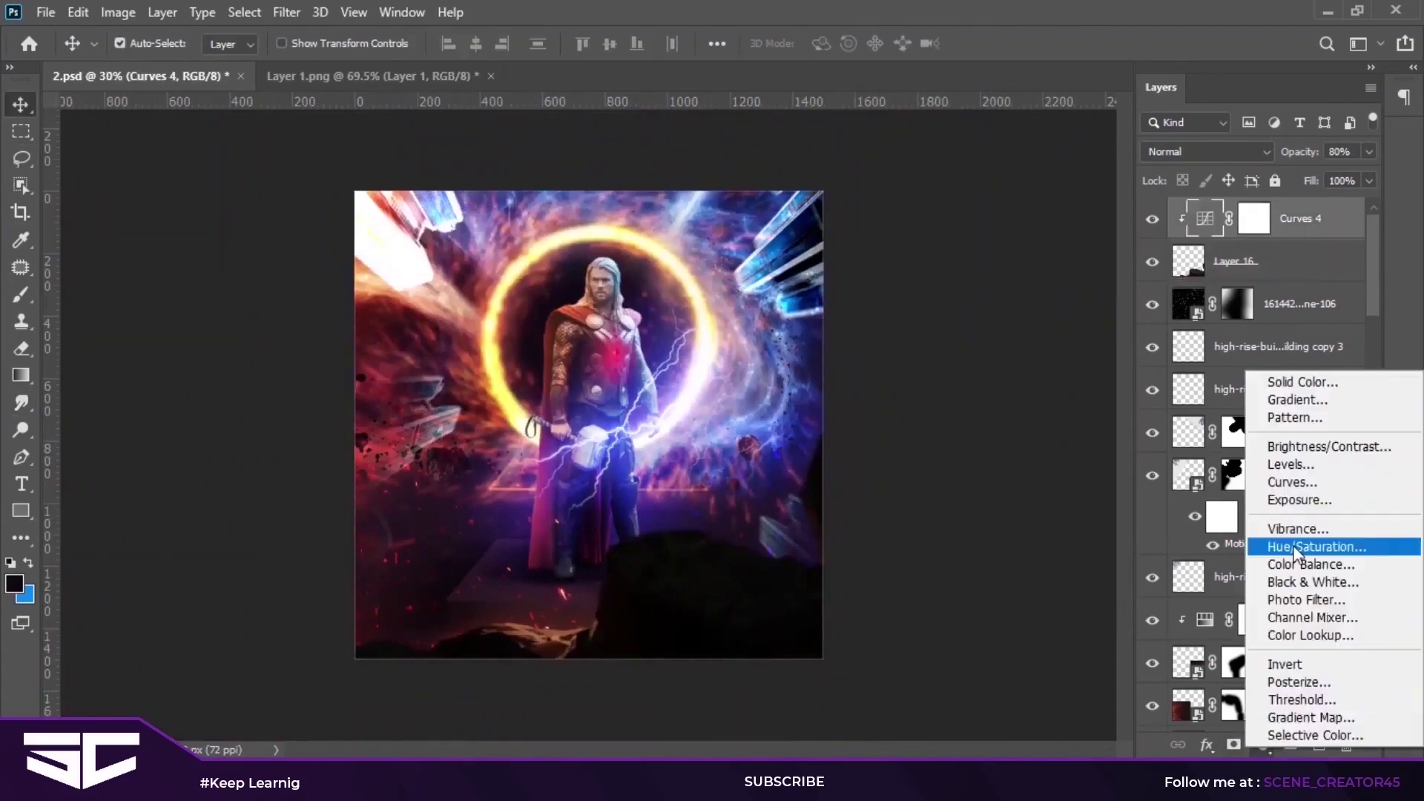
Step: Add a Hue/Saturation 7 layer below Curves 4 that tints the rocks teal
click(1294, 548)
scroll(156, 419, down, 2)
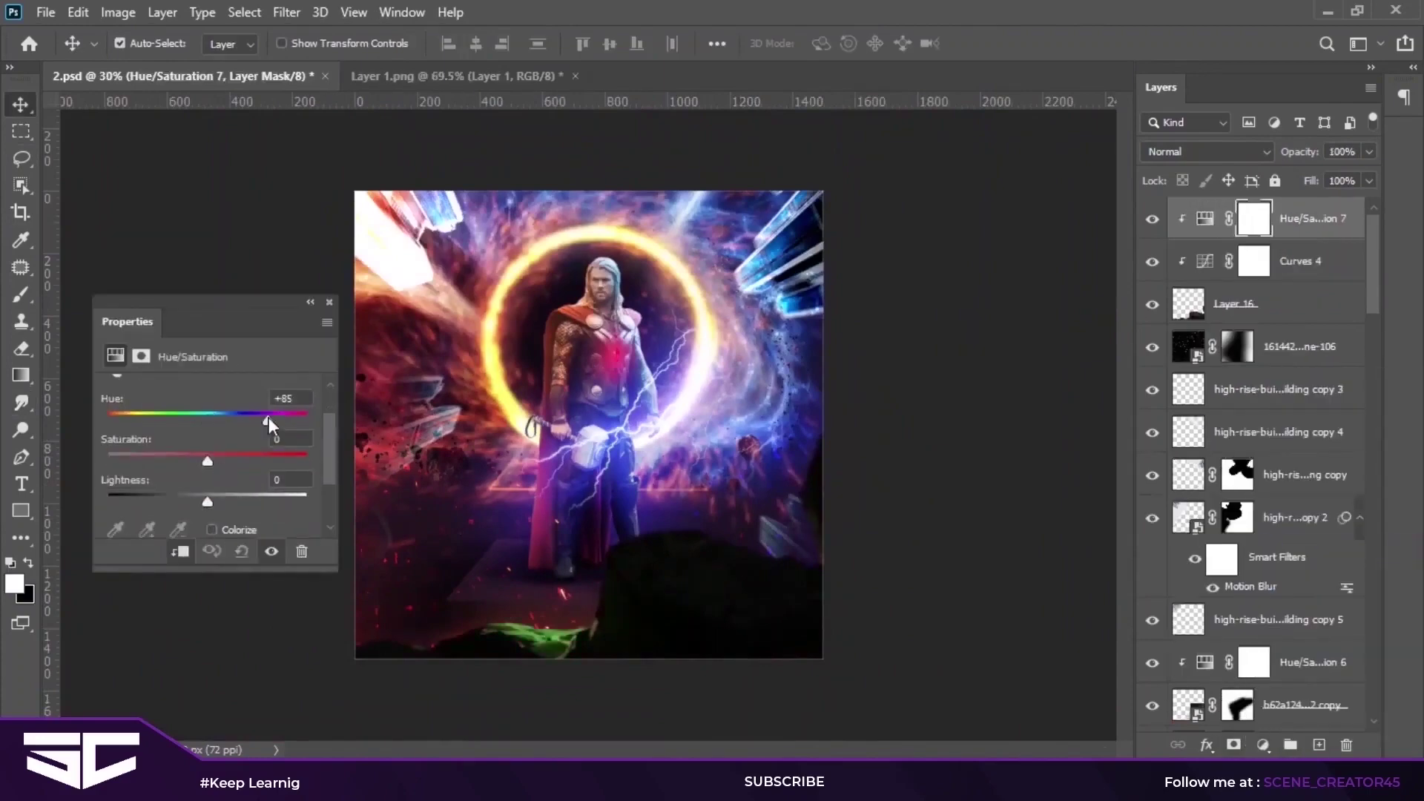
drag(158, 461, 273, 460)
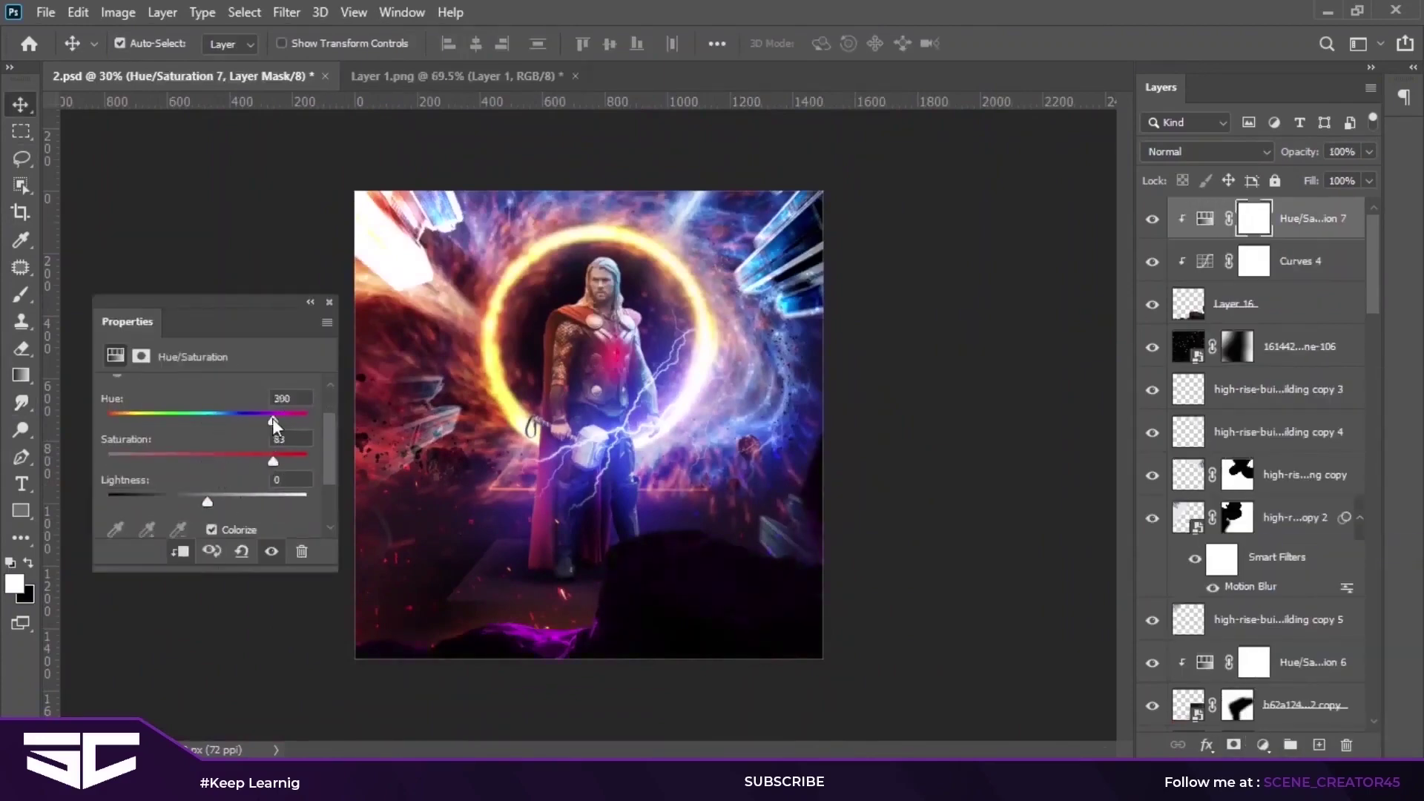
drag(1285, 271, 1294, 295)
mouse_move(208, 502)
mouse_down()
mouse_move(249, 502)
mouse_move(235, 502)
mouse_up()
mouse_move(276, 420)
mouse_down()
mouse_move(193, 420)
mouse_move(211, 420)
mouse_up()
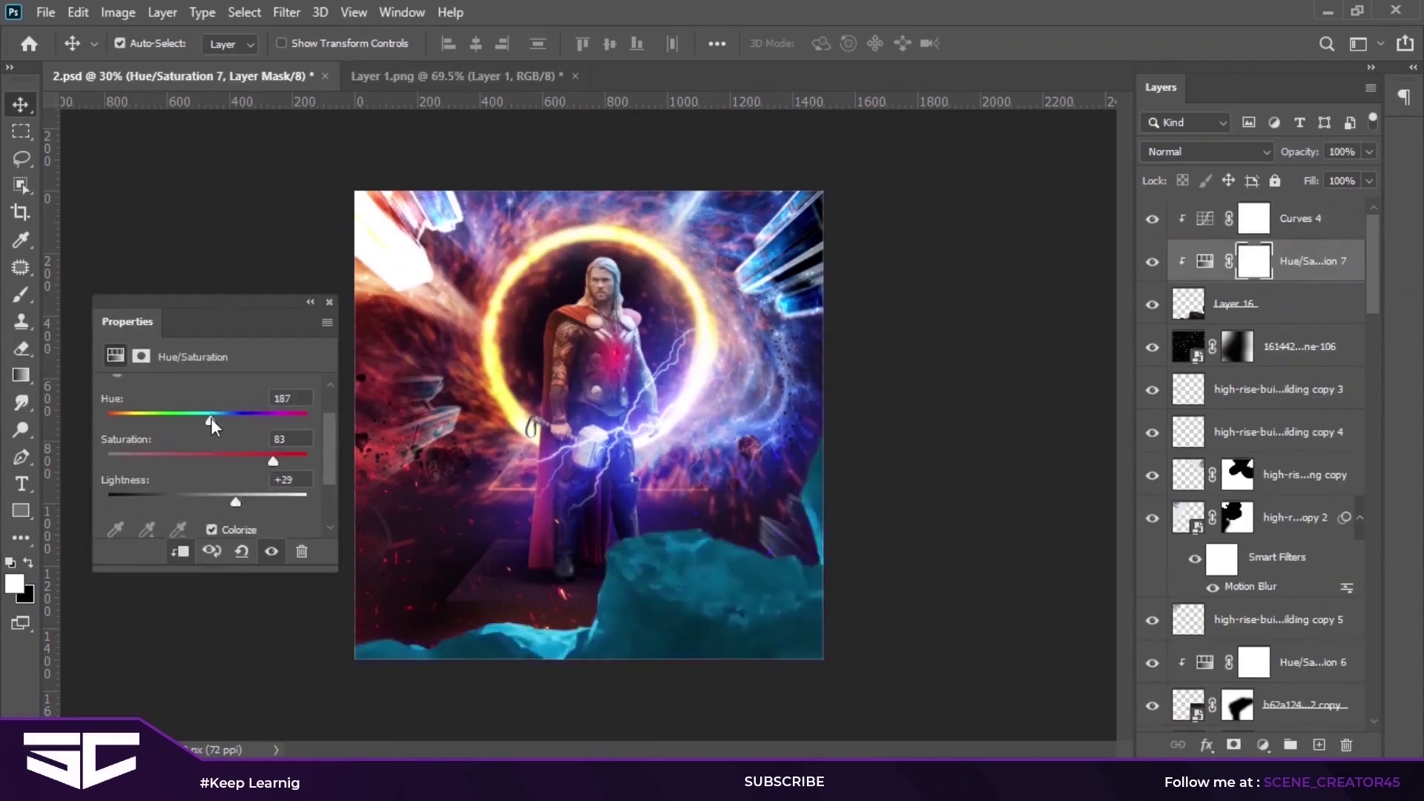
click(1253, 261)
Step: Invert the Hue/Saturation 7 mask and paint the tint back onto the rocks with a size-58 brush
key(ctrl+i)
key(b)
scroll(816, 482, up, 3)
right_click(875, 474)
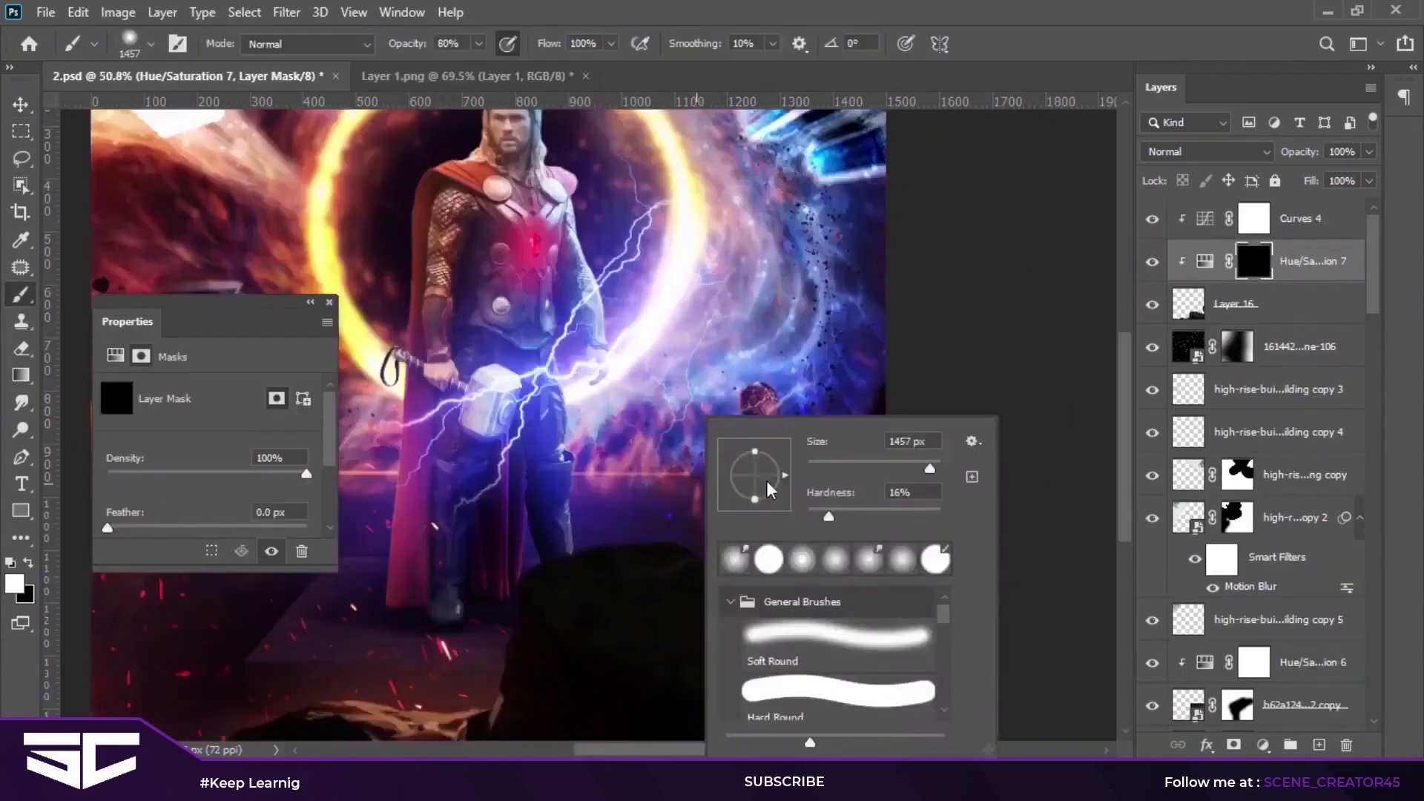
scroll(800, 593, up, 2)
right_click(795, 472)
click(794, 463)
key(Return)
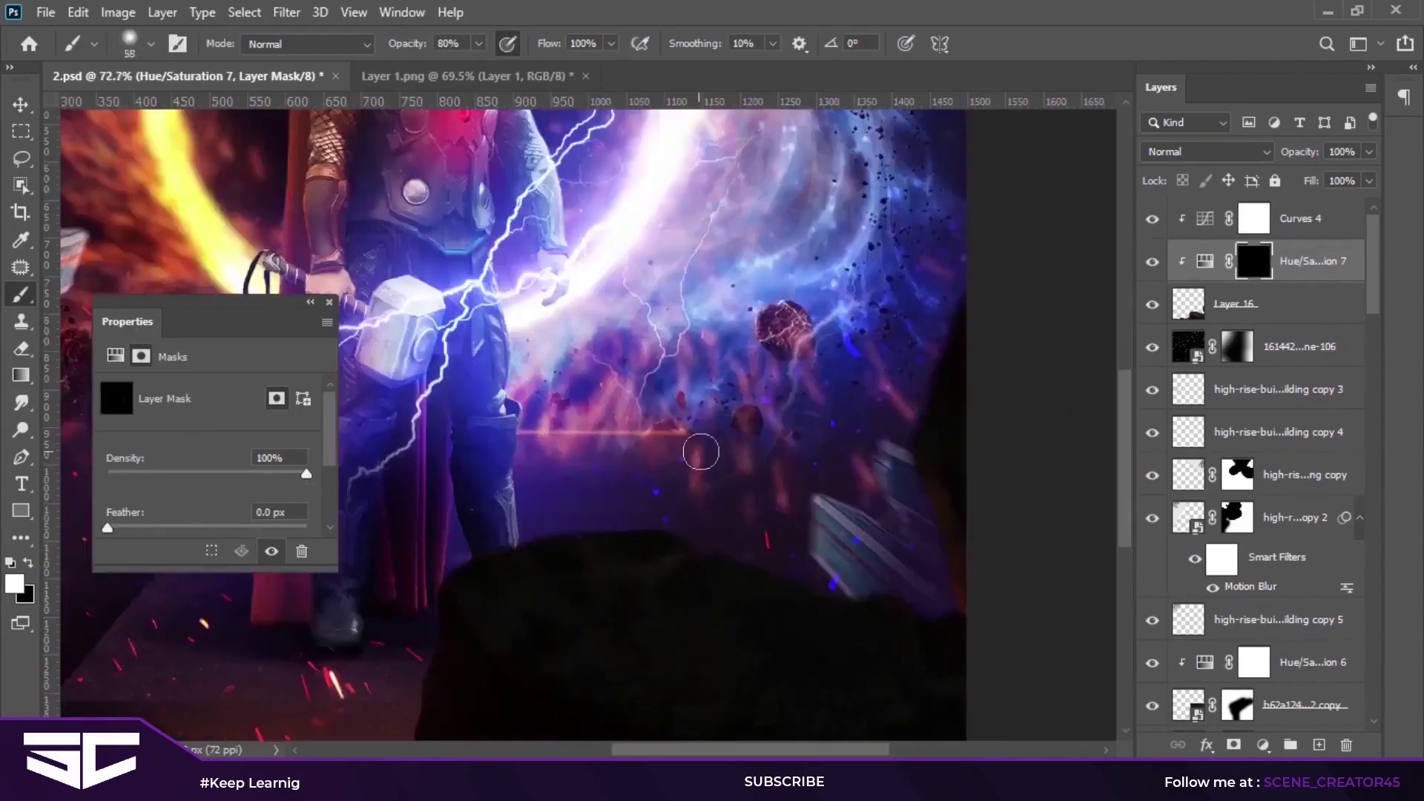
mouse_move(861, 603)
mouse_down()
mouse_move(655, 573)
mouse_move(900, 389)
mouse_up()
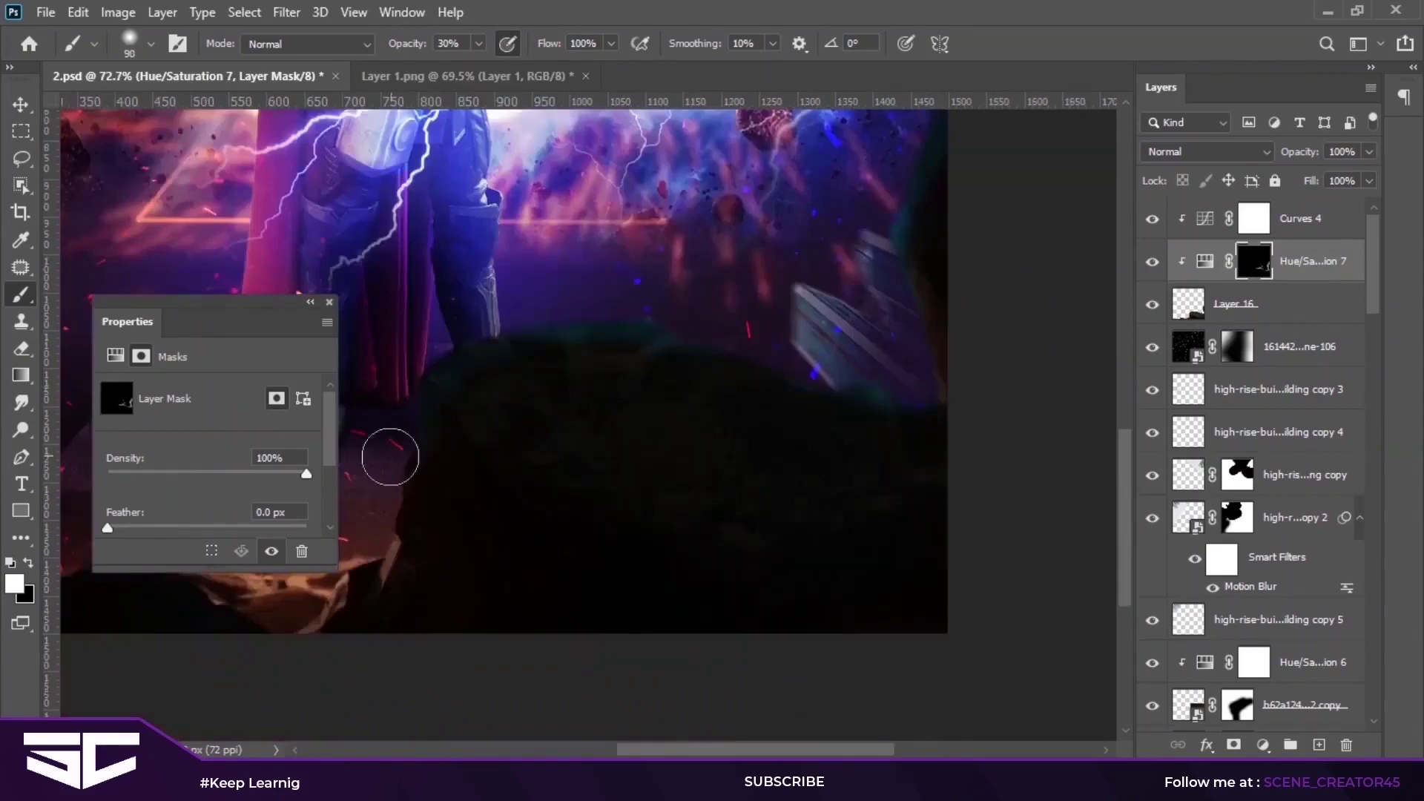
drag(393, 453, 619, 326)
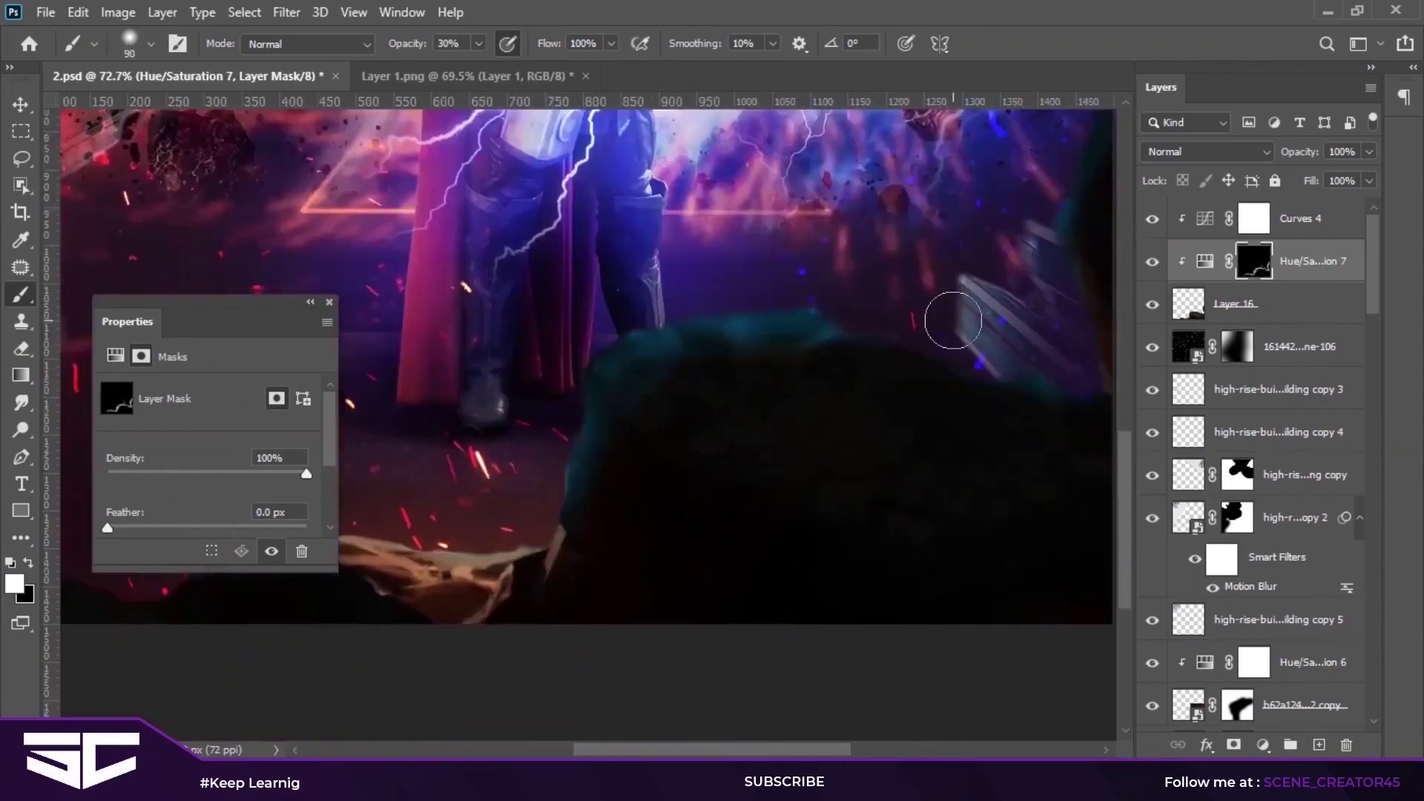
alt+scroll(952, 320, down, 5)
alt+scroll(768, 572, up, 4)
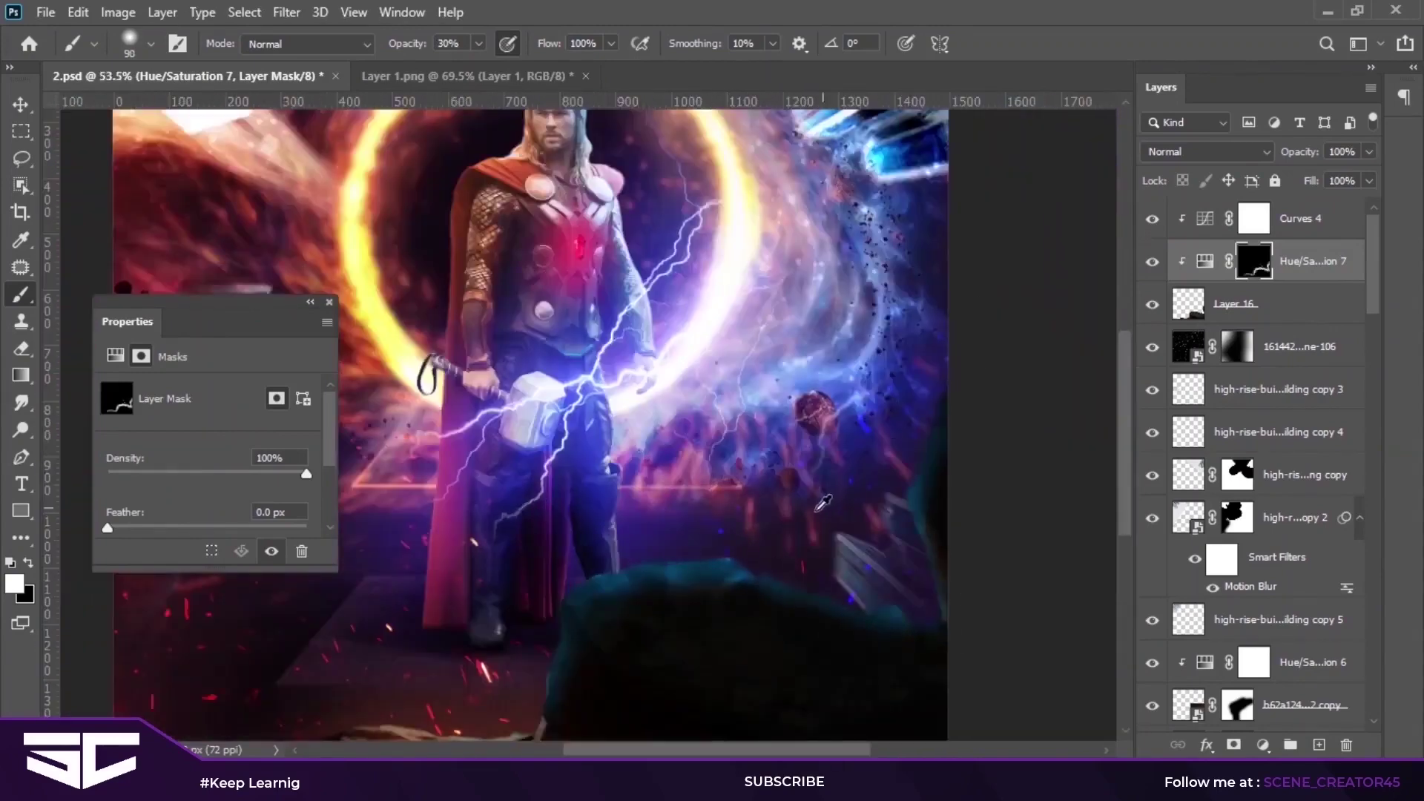
alt+scroll(829, 501, down, 2)
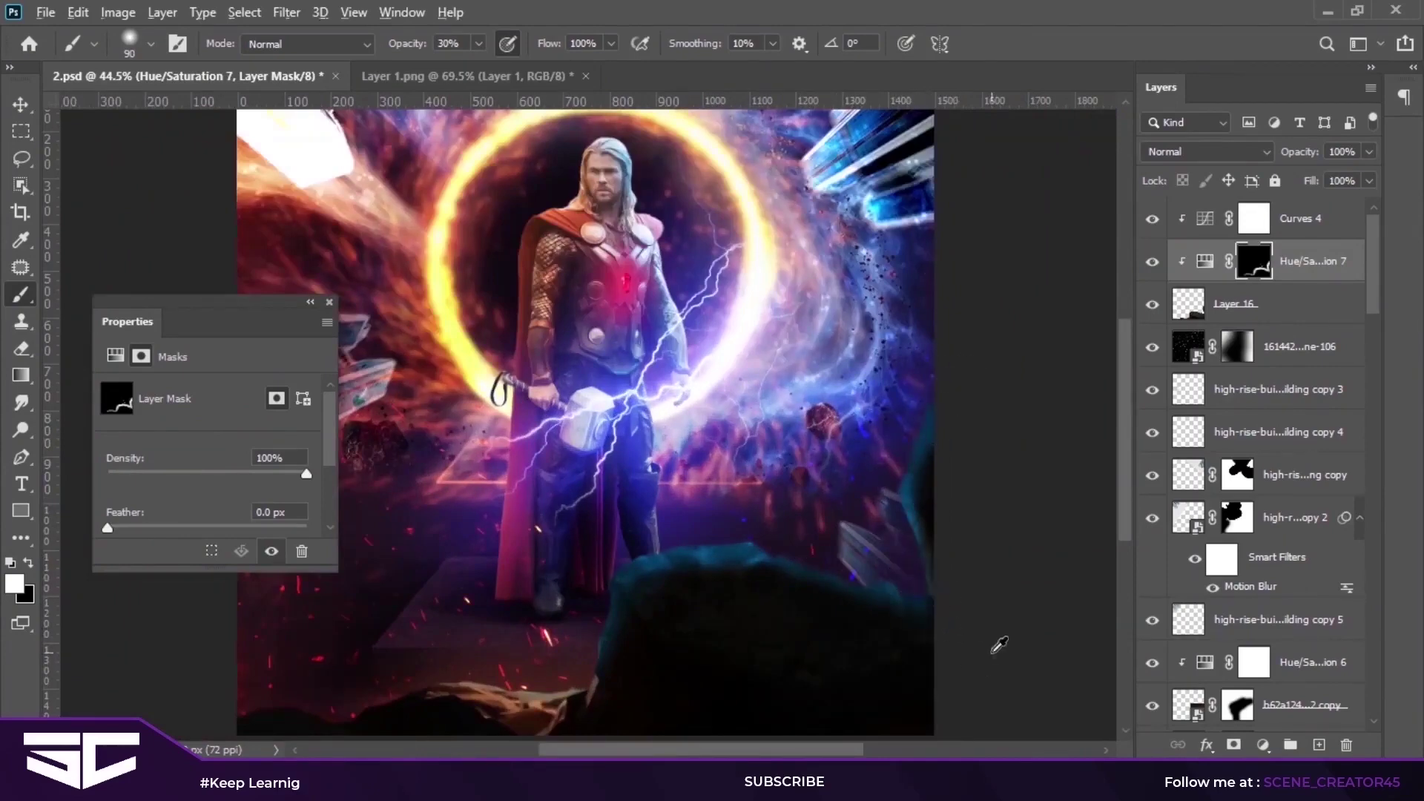
alt+scroll(997, 641, down, 2)
alt+scroll(734, 582, up, 1)
click(329, 302)
Step: Duplicate Hue/Saturation 7, shift the copy's hue to orange, and give it an inverted mask
key(v)
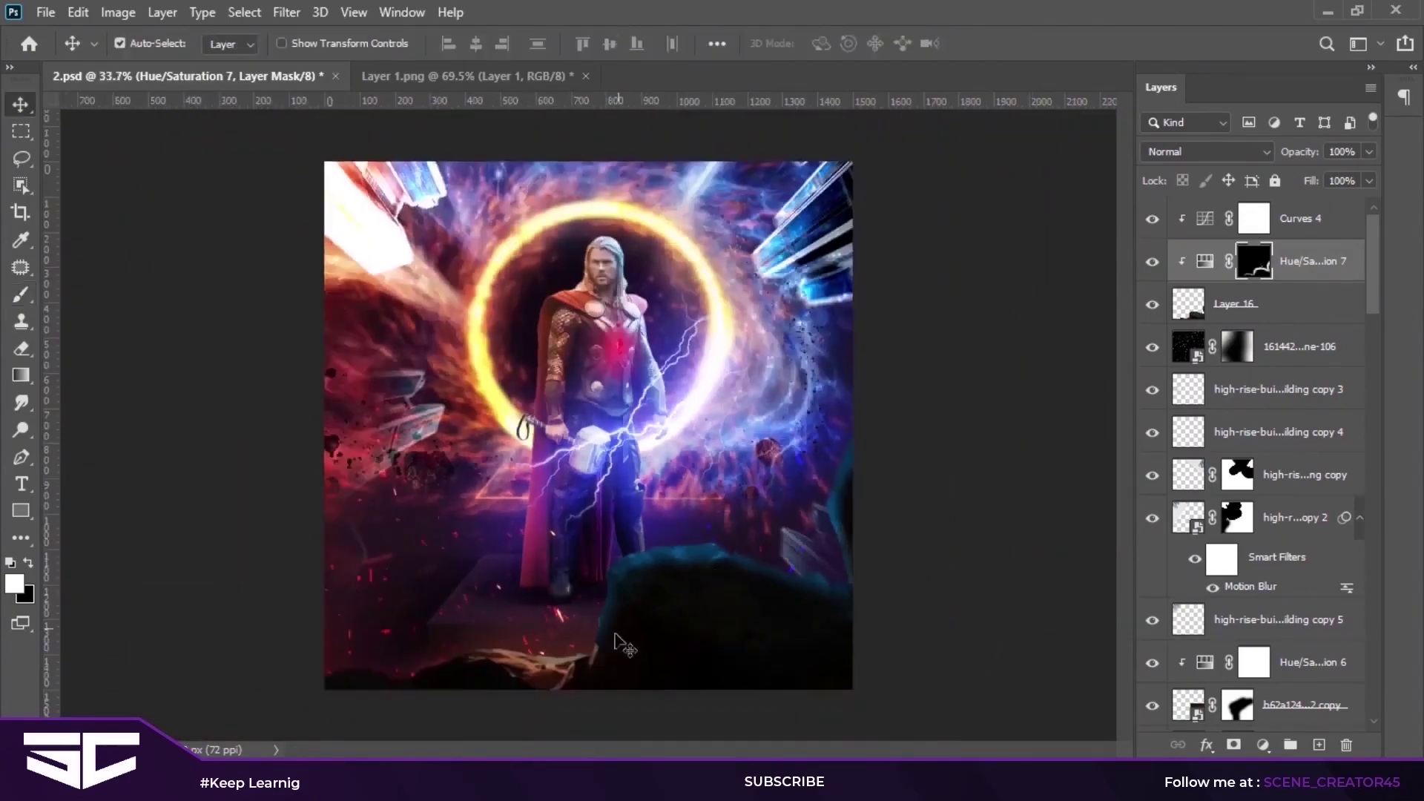
key(ctrl+j)
right_click(1201, 273)
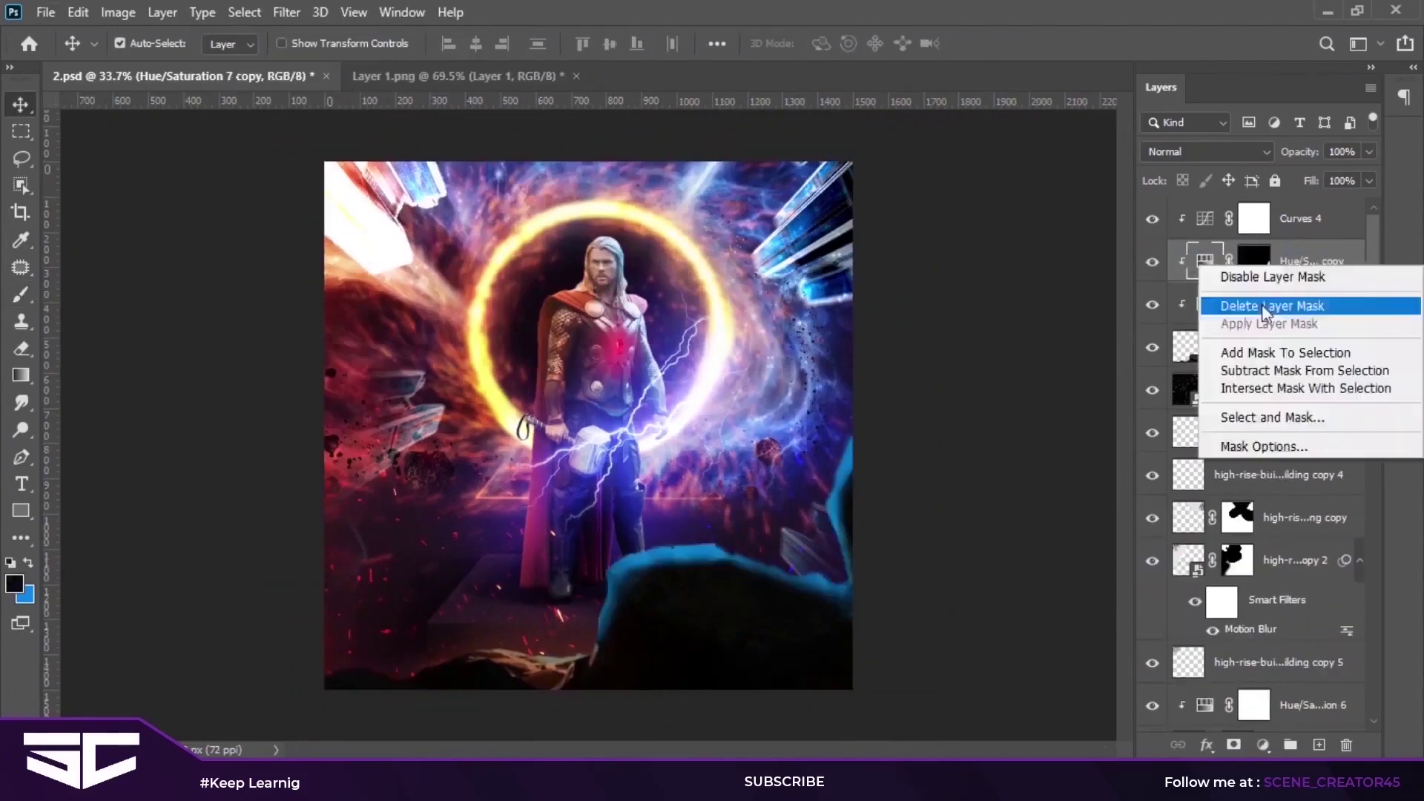
click(1261, 304)
double_click(1205, 261)
drag(185, 468, 126, 471)
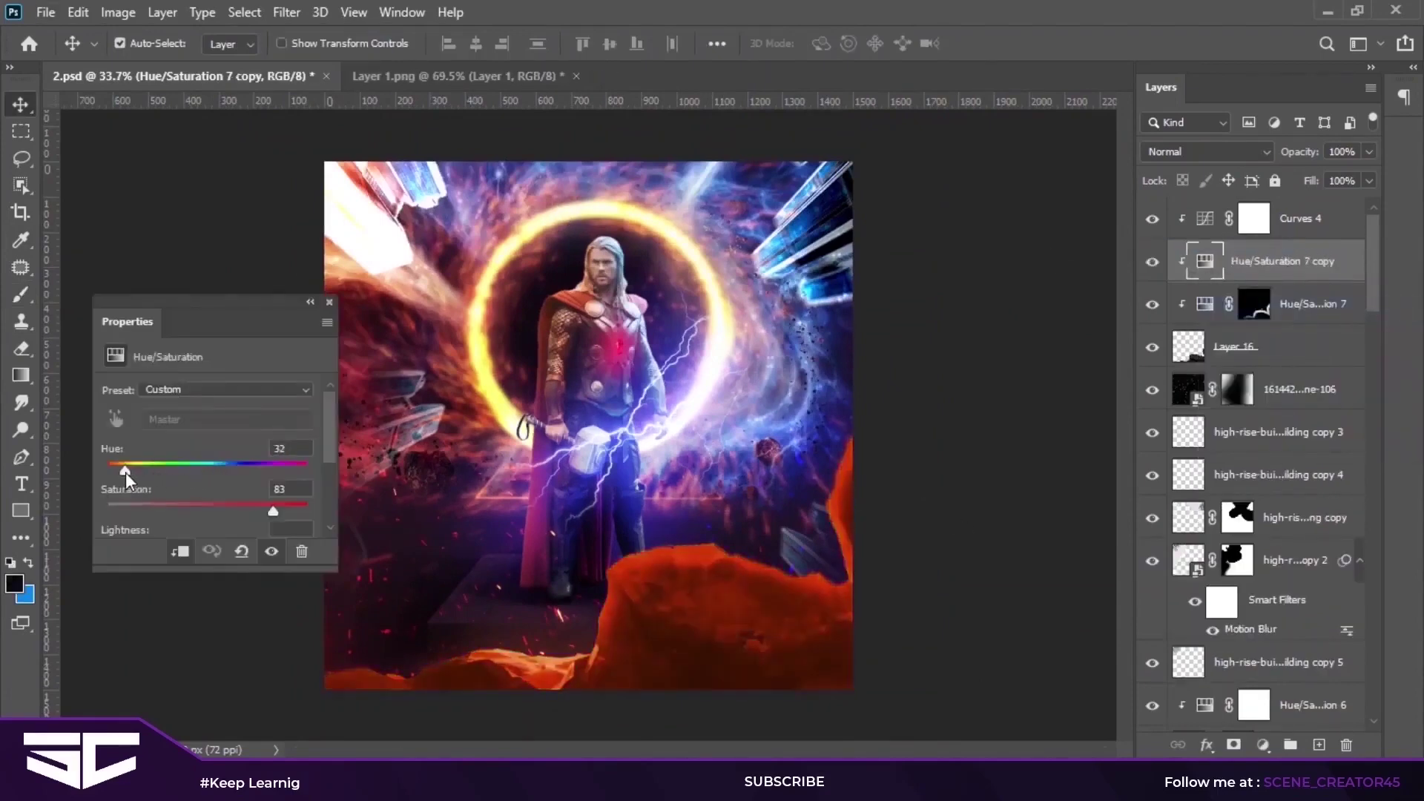
click(1233, 745)
key(ctrl+i)
key(b)
scroll(308, 705, up, 3)
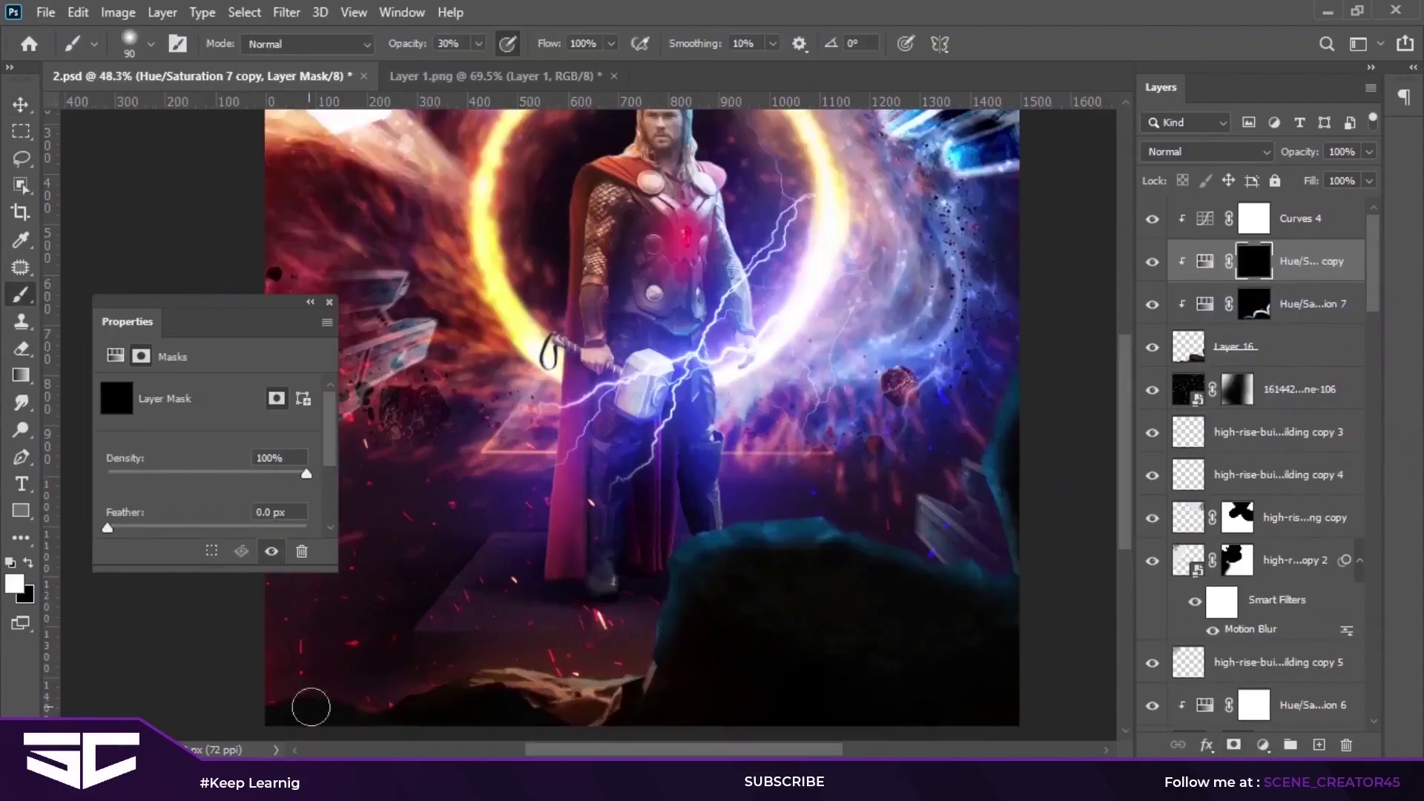
scroll(726, 627, down, 2)
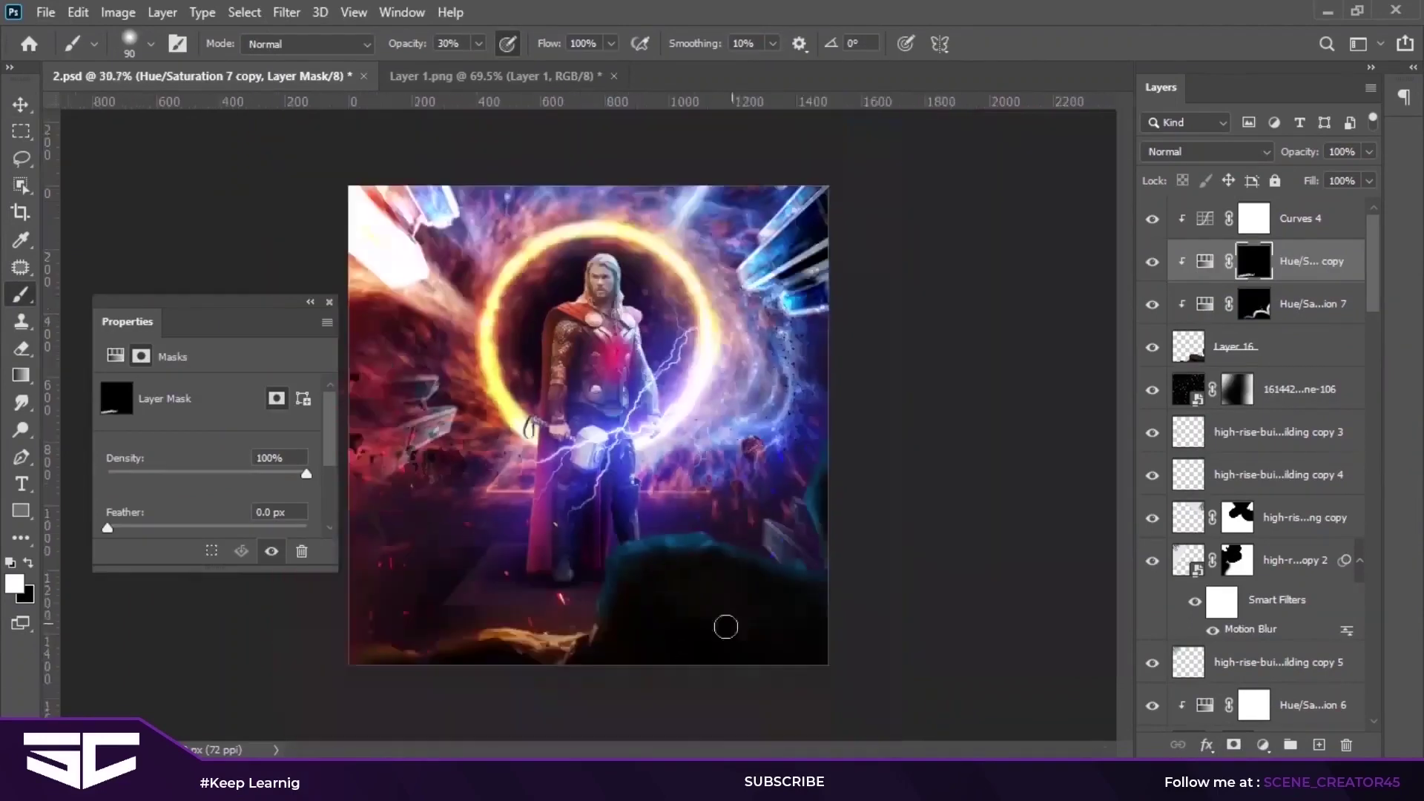
scroll(624, 620, down, 2)
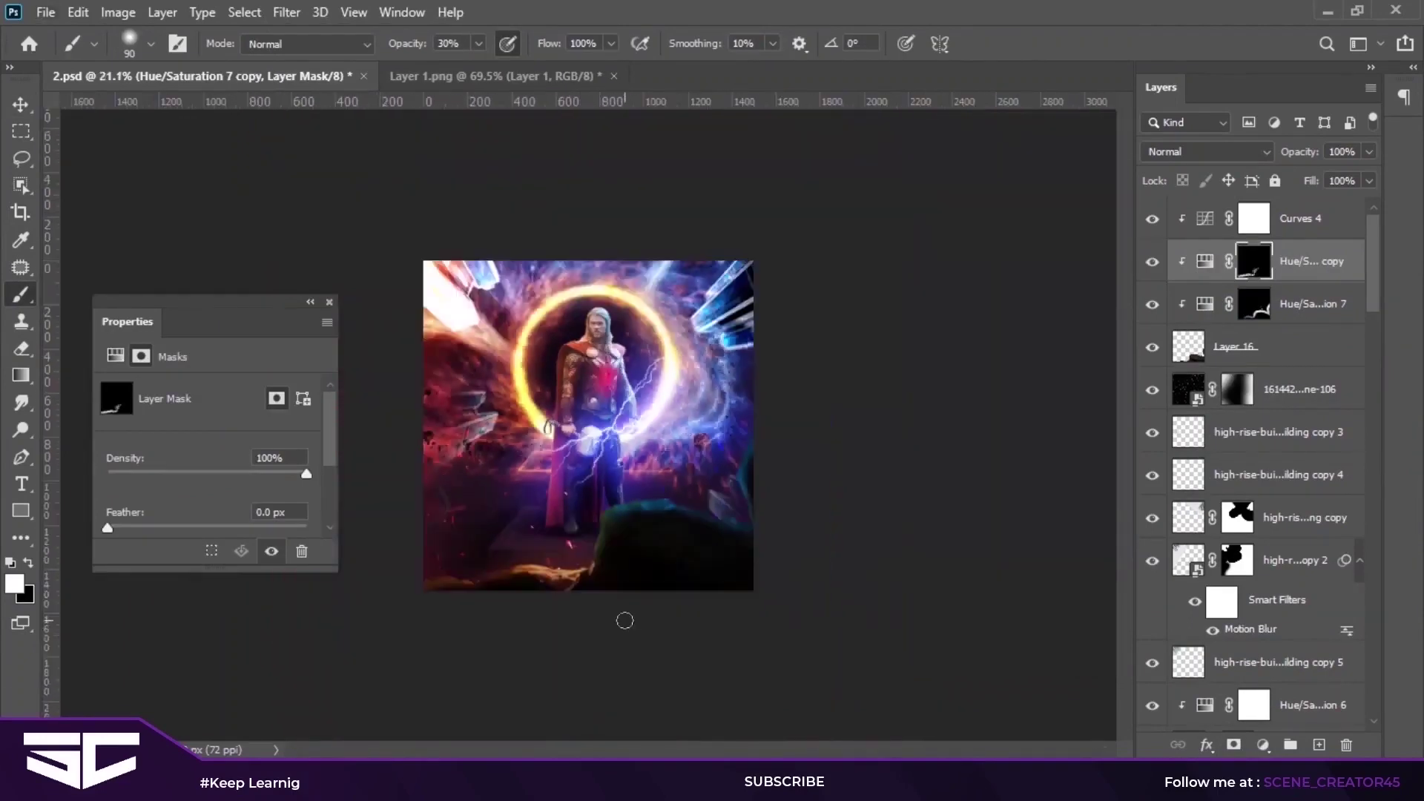
Step: Duplicate the rock with its adjustments, rotate it 180° and move it to the top left
click(1260, 346)
shift+click(1305, 218)
key(ctrl+j)
key(ctrl+t)
mouse_move(883, 375)
mouse_down()
mouse_move(848, 572)
mouse_move(377, 538)
mouse_move(386, 474)
mouse_up()
mouse_move(574, 533)
mouse_down()
mouse_move(373, 300)
mouse_move(382, 255)
mouse_move(369, 276)
mouse_up()
click(1032, 43)
click(686, 304)
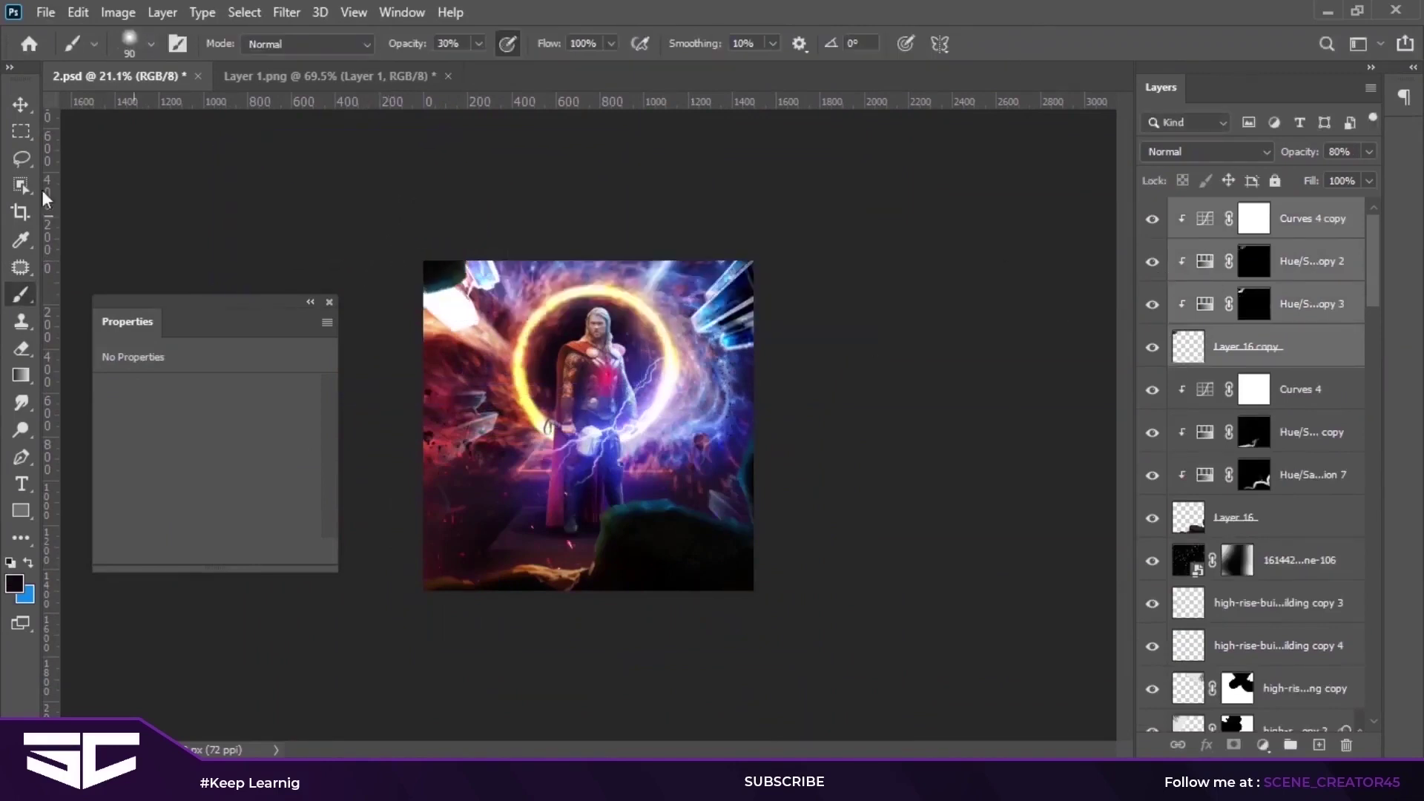
Step: Delete the extra hue copy and replace the copied adjustment's mask with a new inverted one
click(1246, 275)
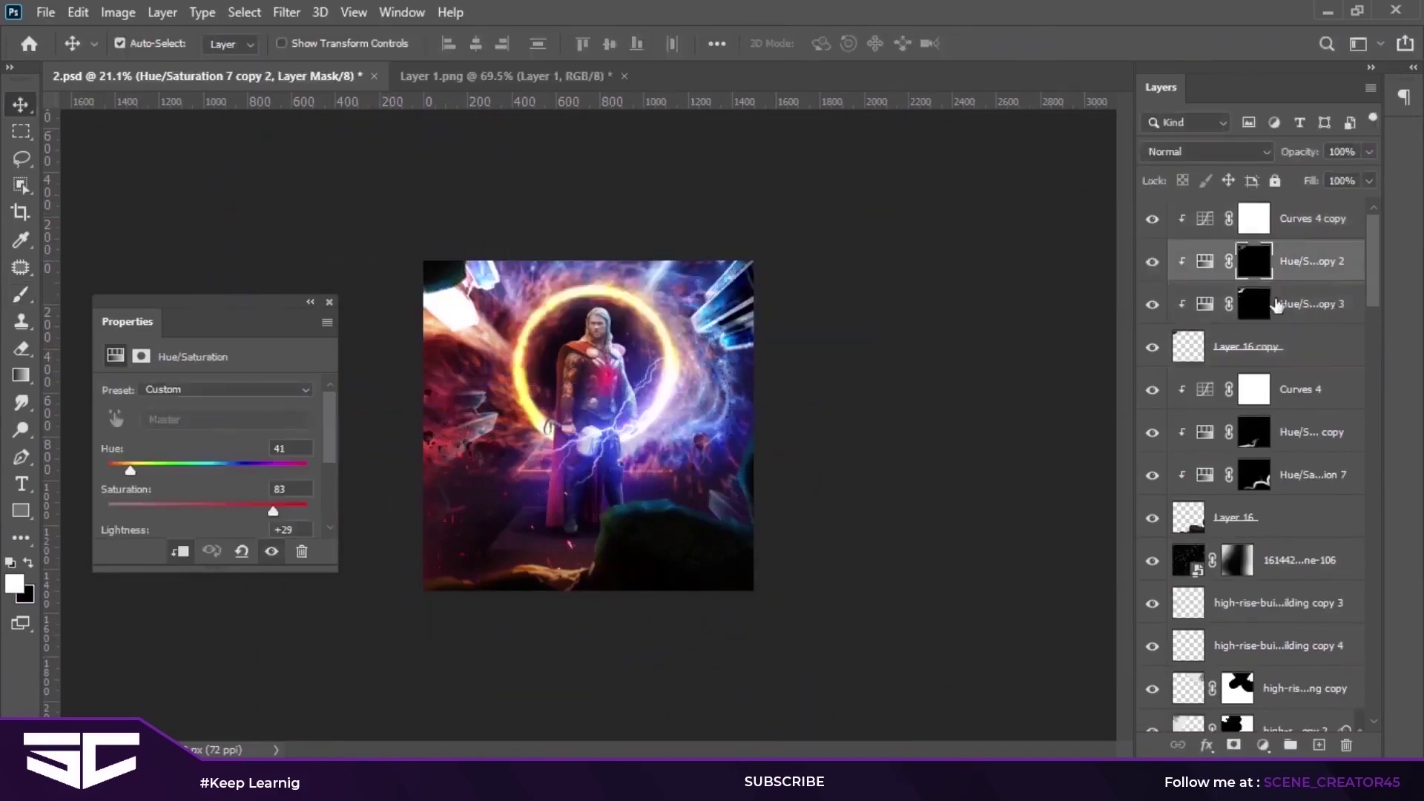
click(1255, 304)
key(Delete)
right_click(1254, 261)
click(1271, 316)
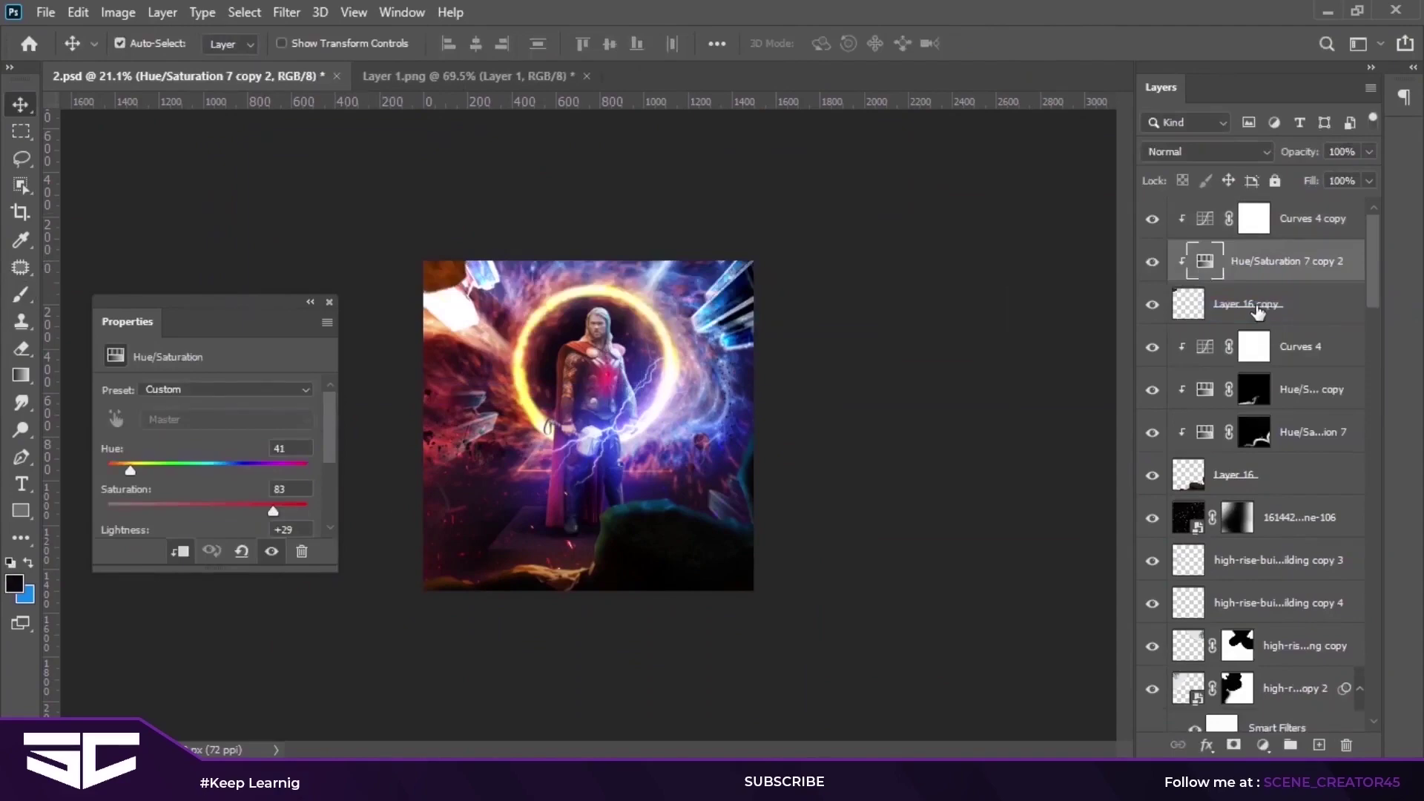
alt+click(1244, 749)
key(b)
scroll(549, 278, up, 3)
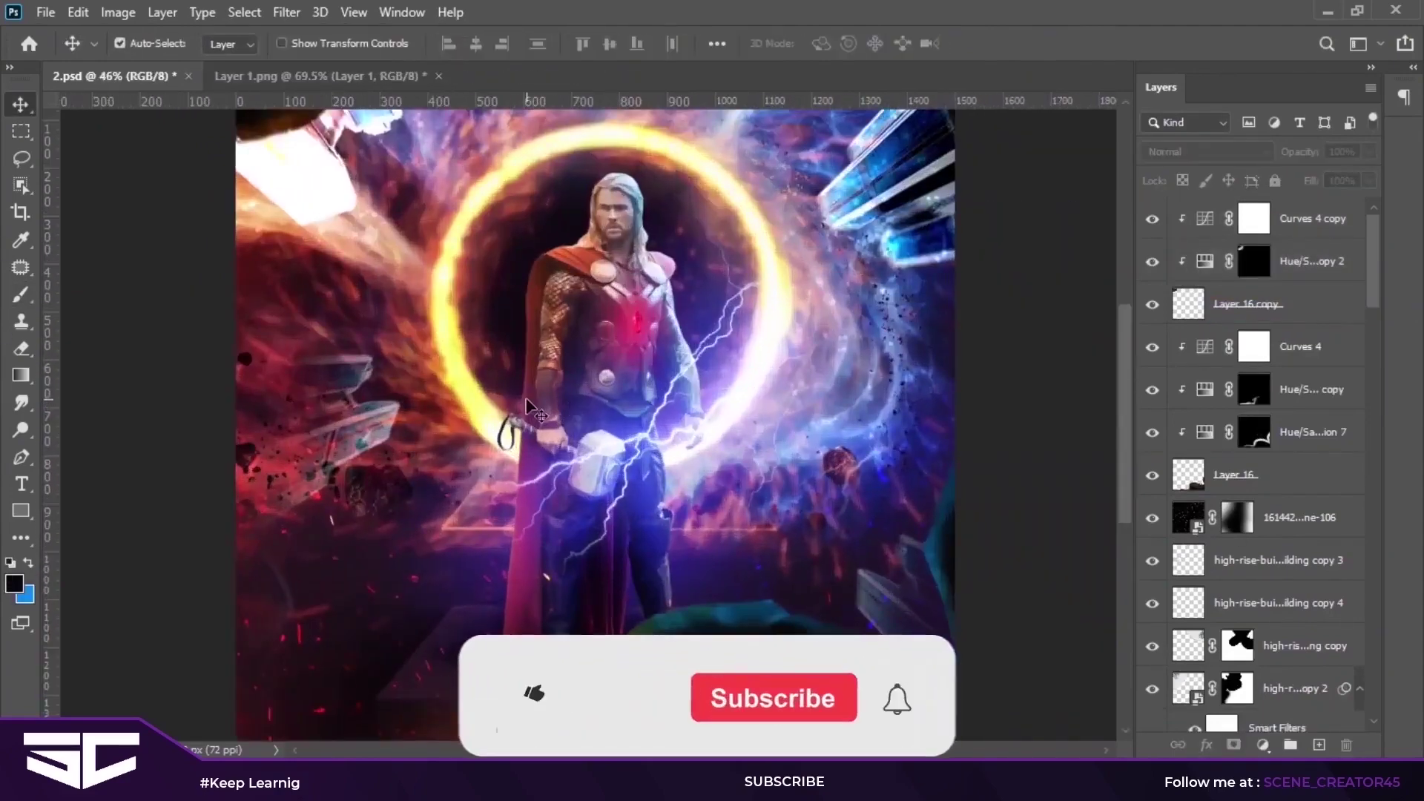
Step: Move, rotate and shrink the lightning bolt around Thor, shifted toward the left edge
scroll(1303, 606, down, 3)
scroll(1302, 606, down, 2)
key(ctrl+t)
drag(519, 311, 489, 244)
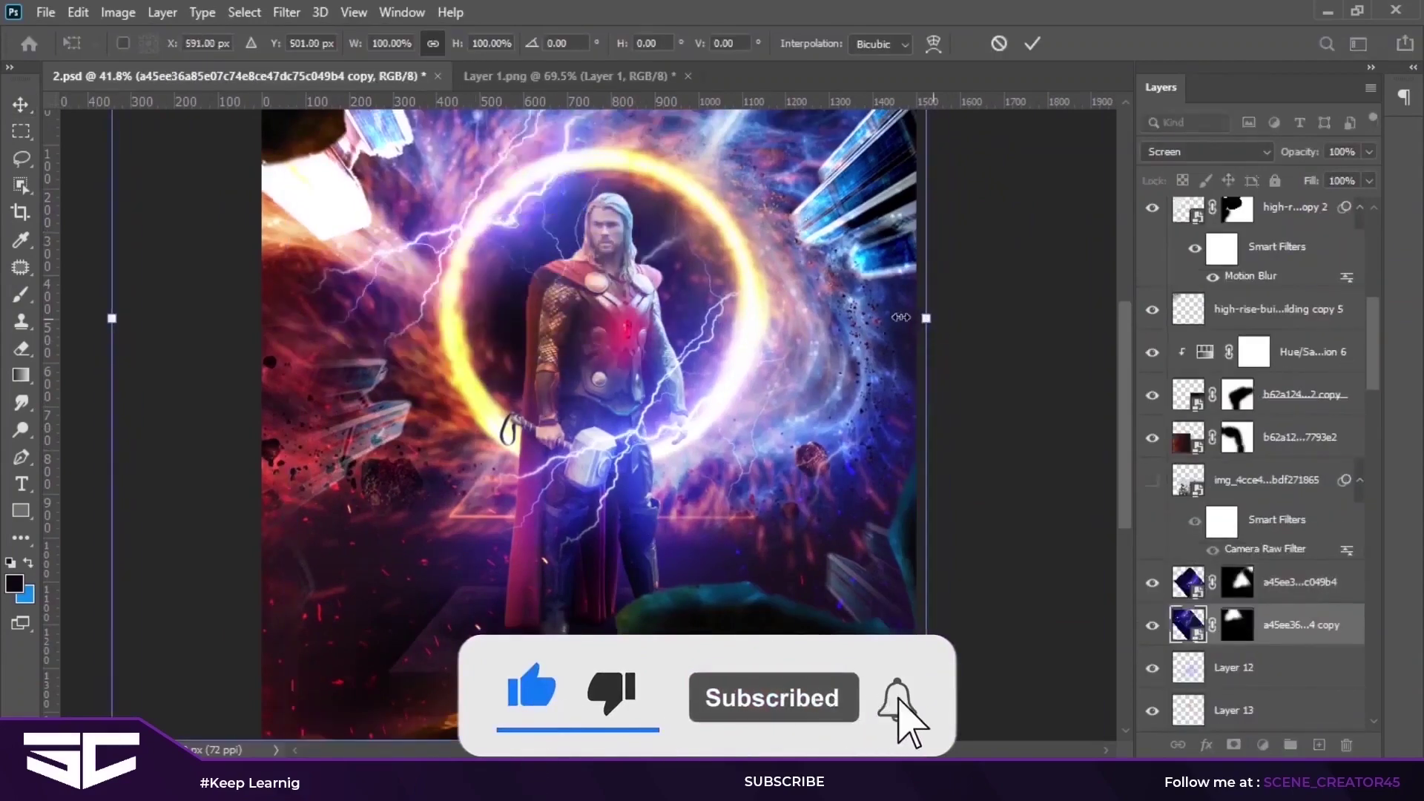
mouse_move(900, 317)
mouse_down()
mouse_move(442, 378)
mouse_move(411, 322)
mouse_up()
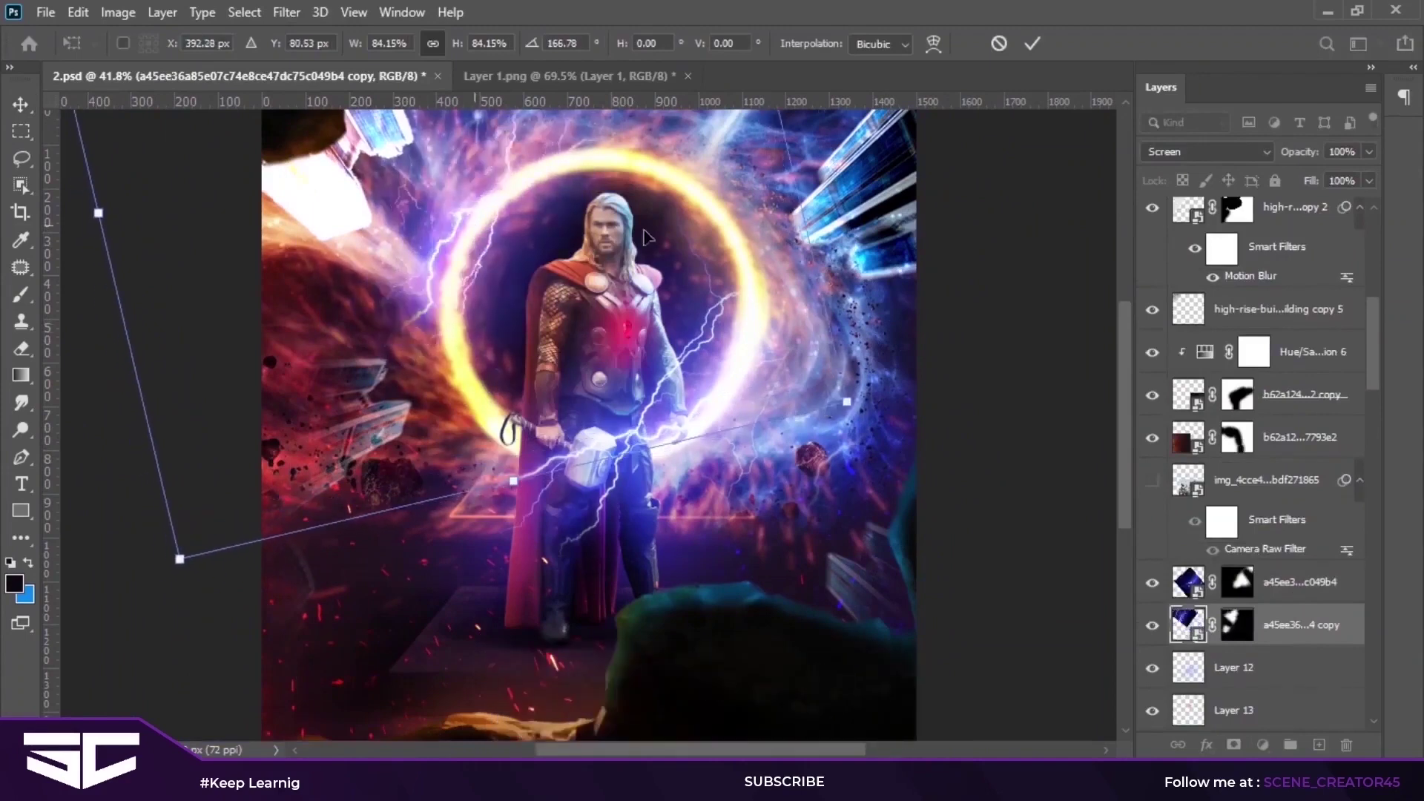
scroll(586, 368, down, 2)
drag(381, 210, 297, 230)
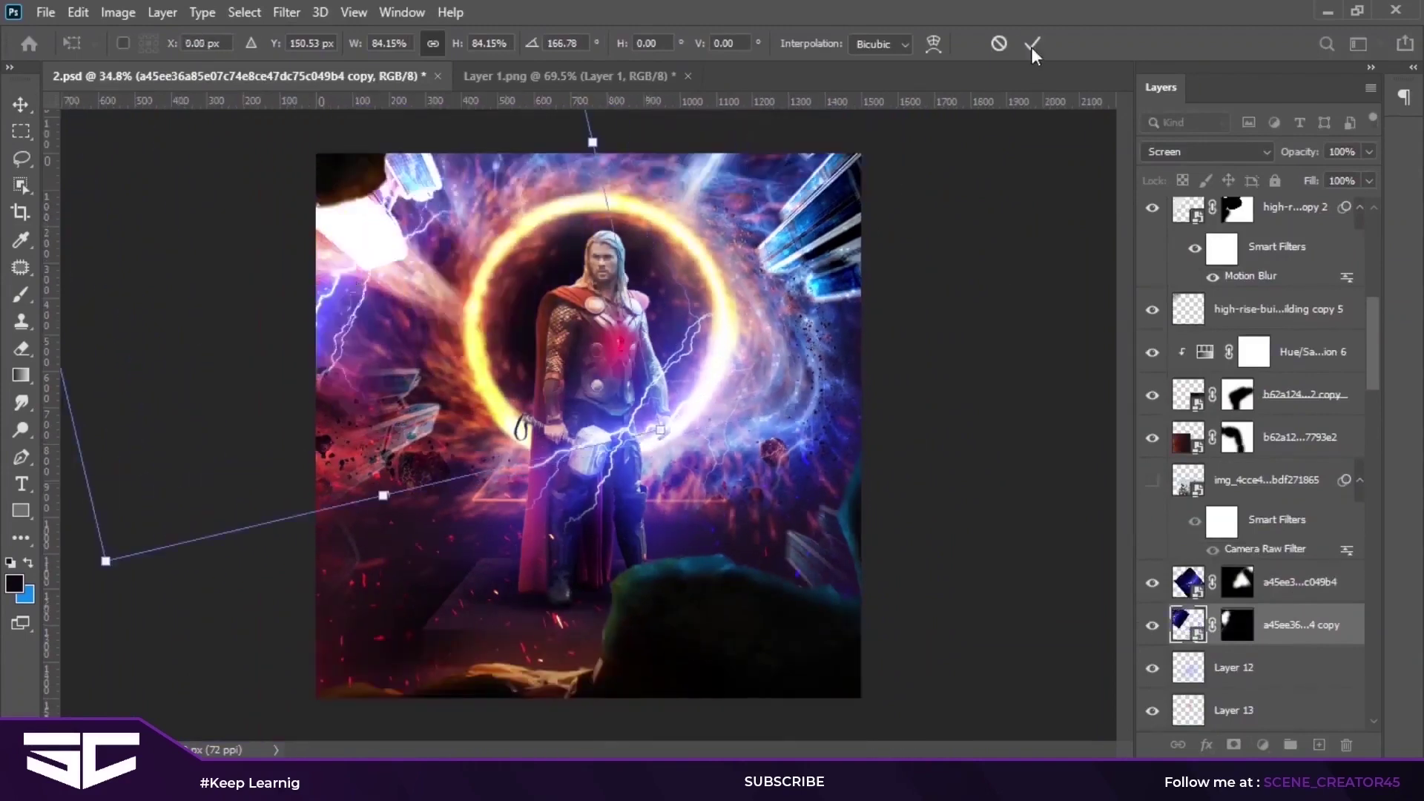
click(1033, 46)
Step: Recolour the lightning with a clipped Hue/Saturation adjustment at Hue +136
click(1262, 745)
click(1231, 512)
key(ctrl+alt+g)
drag(208, 469, 289, 468)
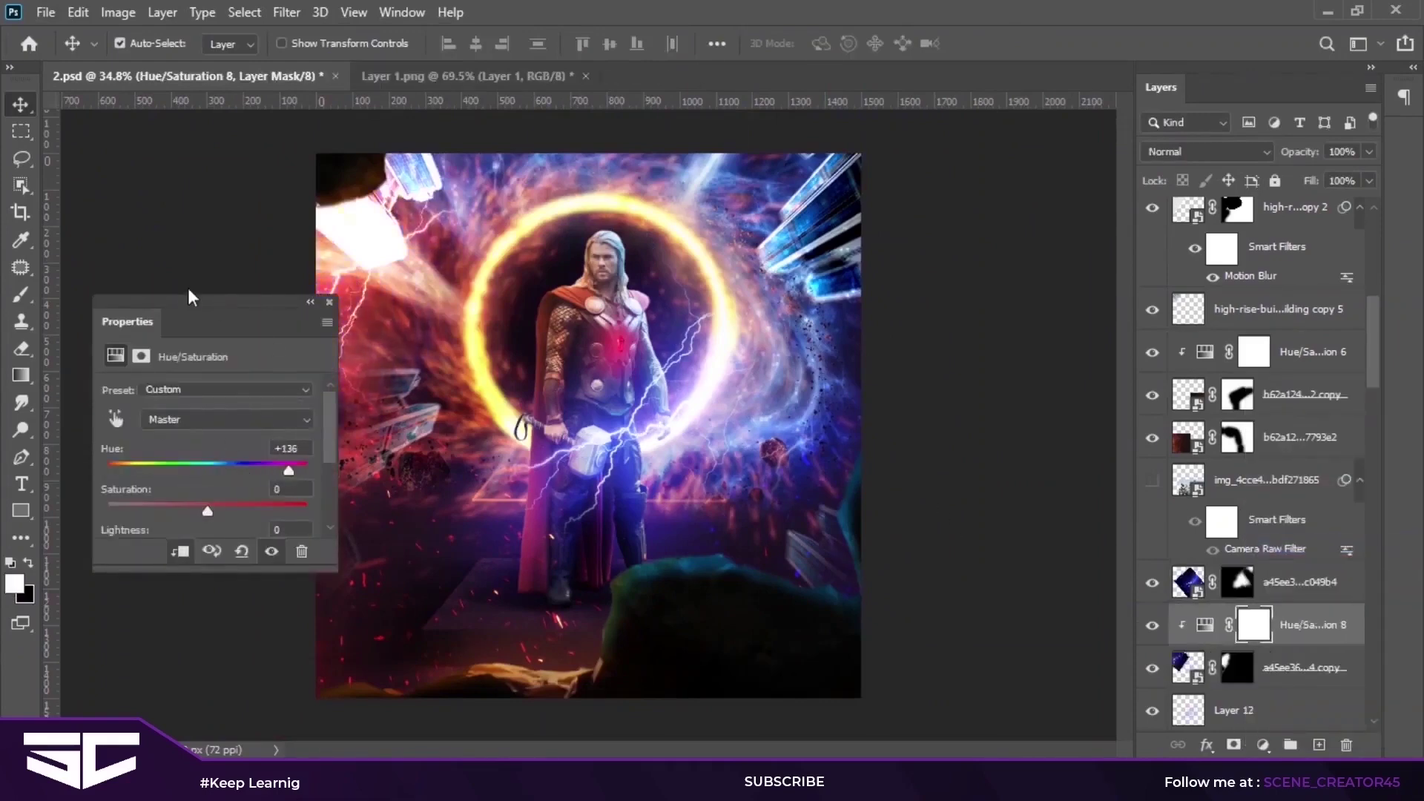
drag(188, 297, 122, 260)
click(269, 276)
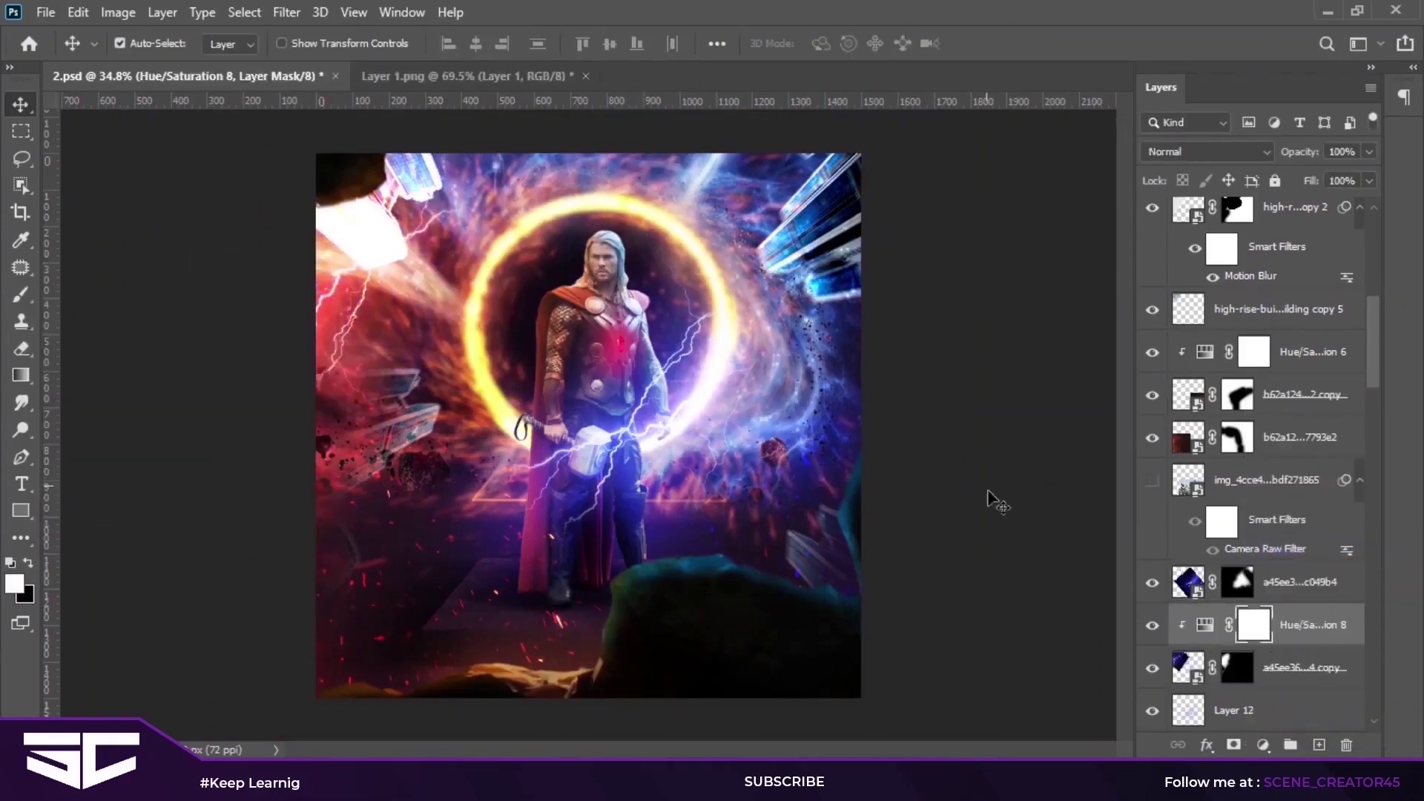
Step: Merge the lightning and its adjustment into a Smart Object blended in Screen mode
right_click(1289, 625)
click(1065, 616)
key(ctrl+z)
right_click(1288, 636)
click(1067, 186)
click(1206, 152)
click(1209, 334)
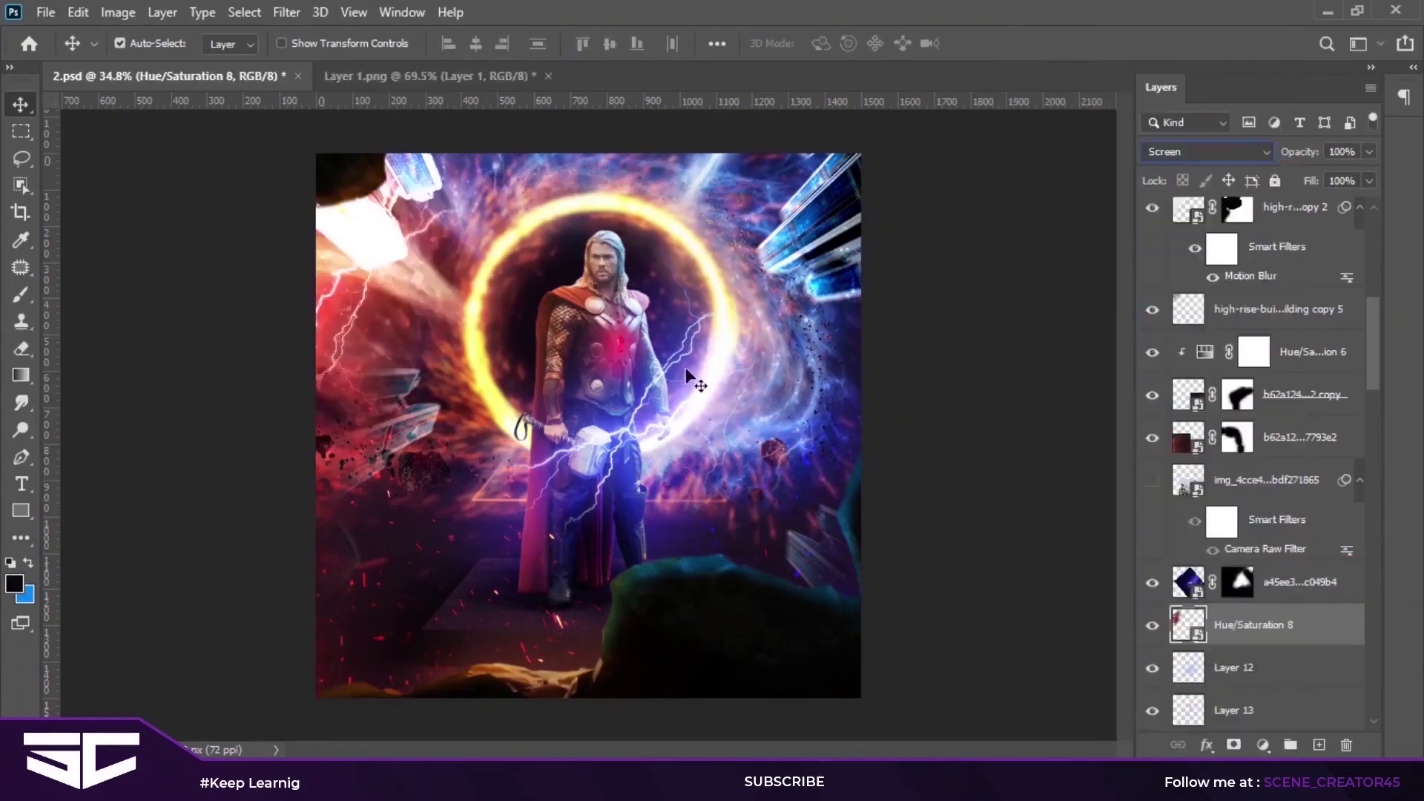
Step: Duplicate the recoloured lightning and distort the copy down the left edge
drag(1170, 608, 1172, 605)
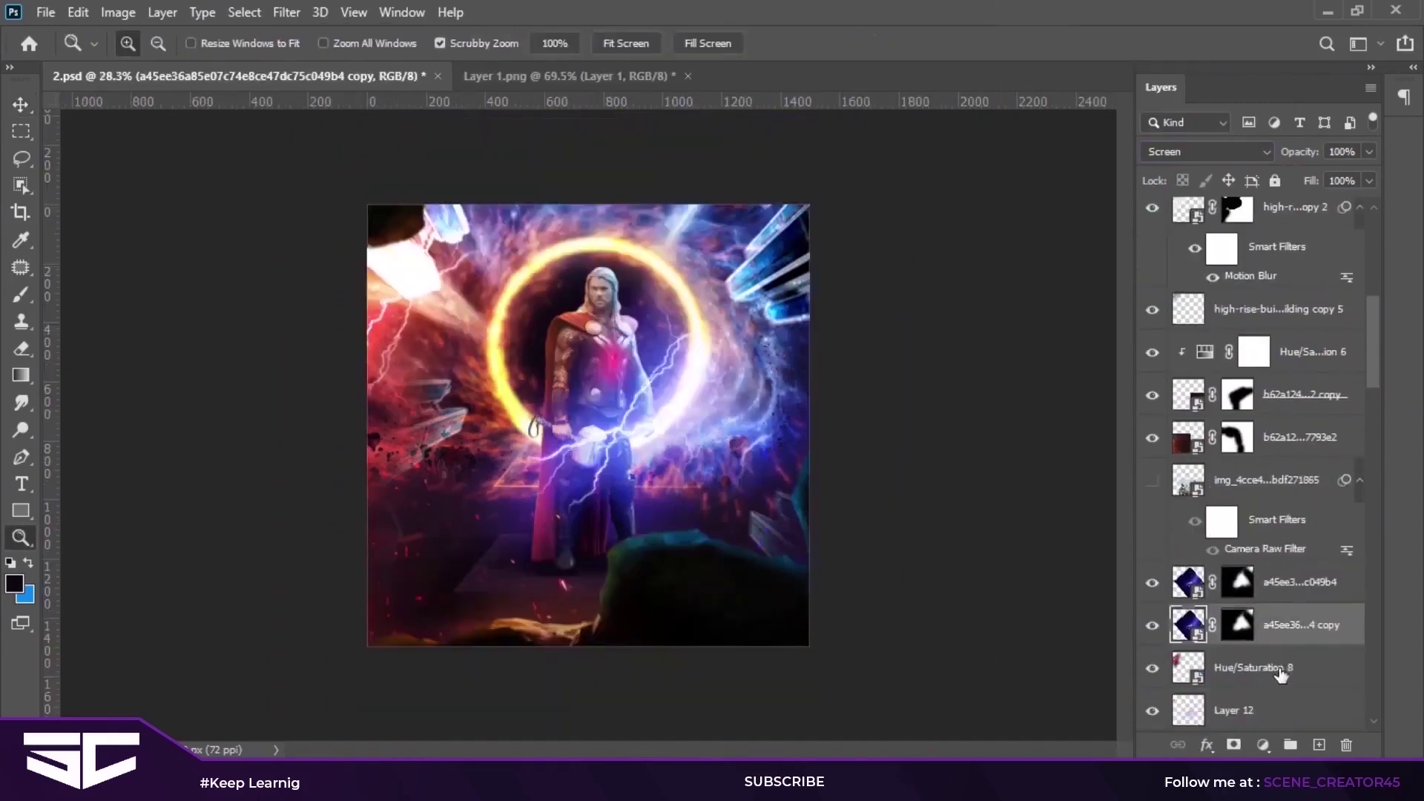
key(ctrl+e)
key(ctrl+j)
key(ctrl+0)
key(ctrl+t)
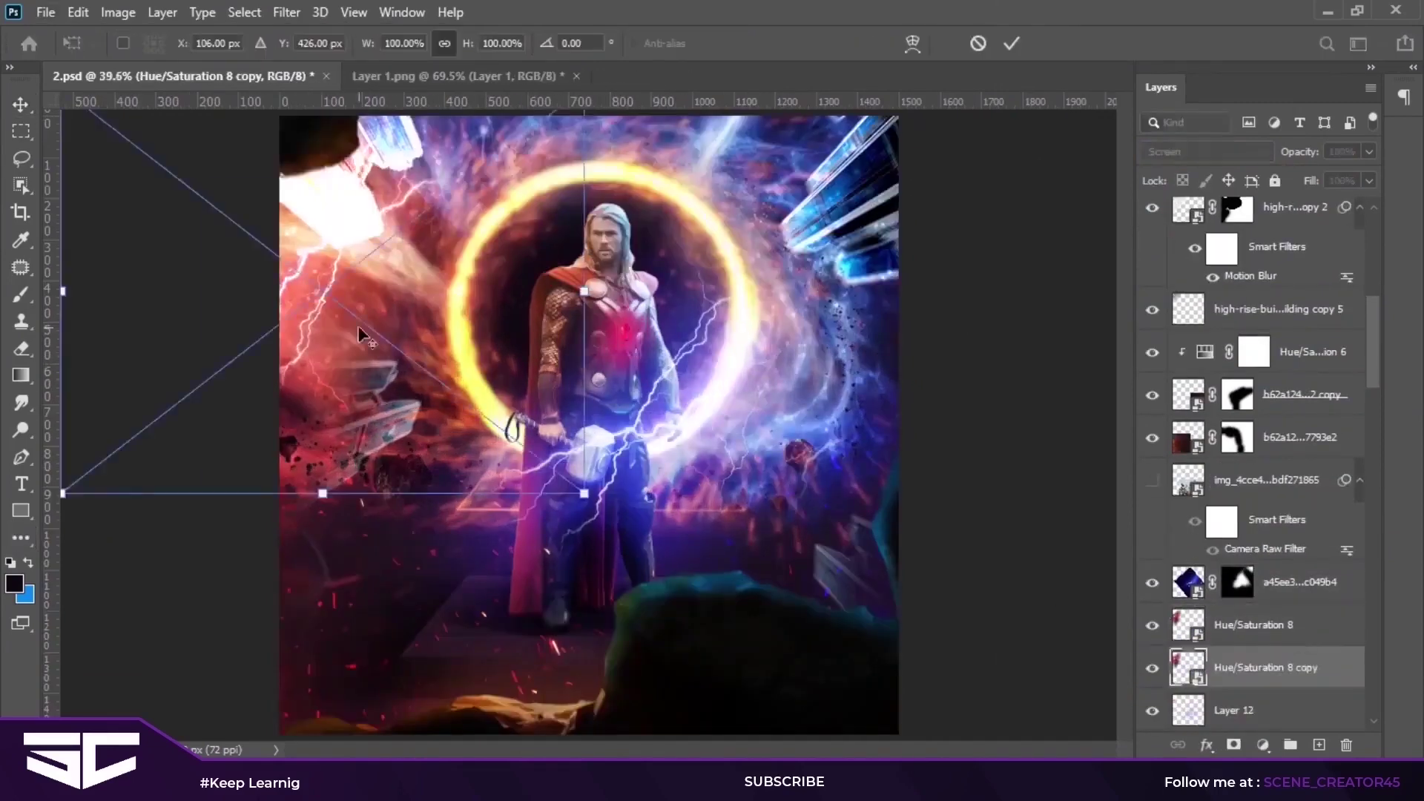
key(ctrl+minus)
mouse_move(565, 591)
mouse_down()
mouse_move(464, 681)
mouse_move(456, 771)
mouse_up()
drag(340, 487, 298, 452)
scroll(415, 456, up, 3)
key(Return)
Step: Convert another lightning copy to a Smart Object, move it lower right, and set Screen
key(z)
scroll(415, 456, down, 1)
key(v)
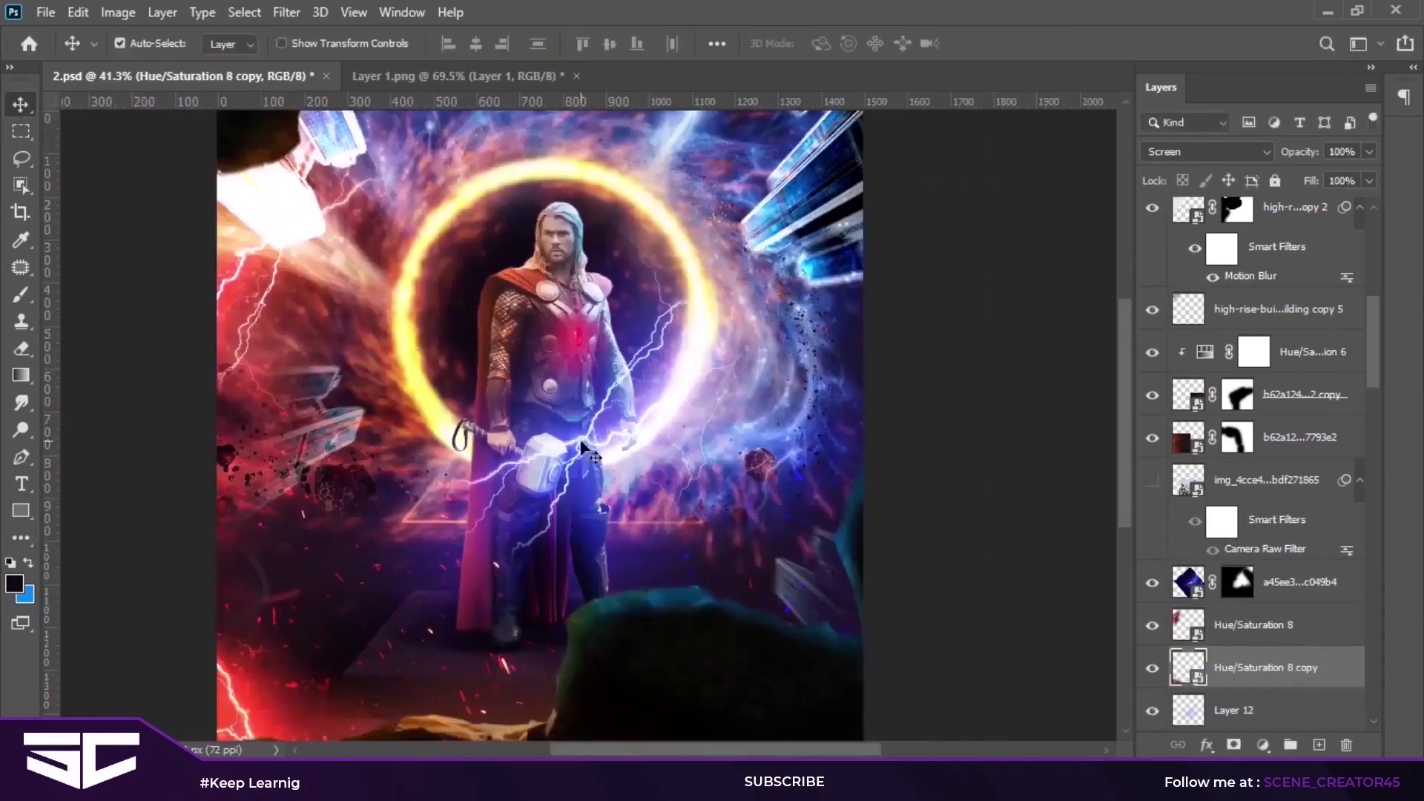
click(1290, 590)
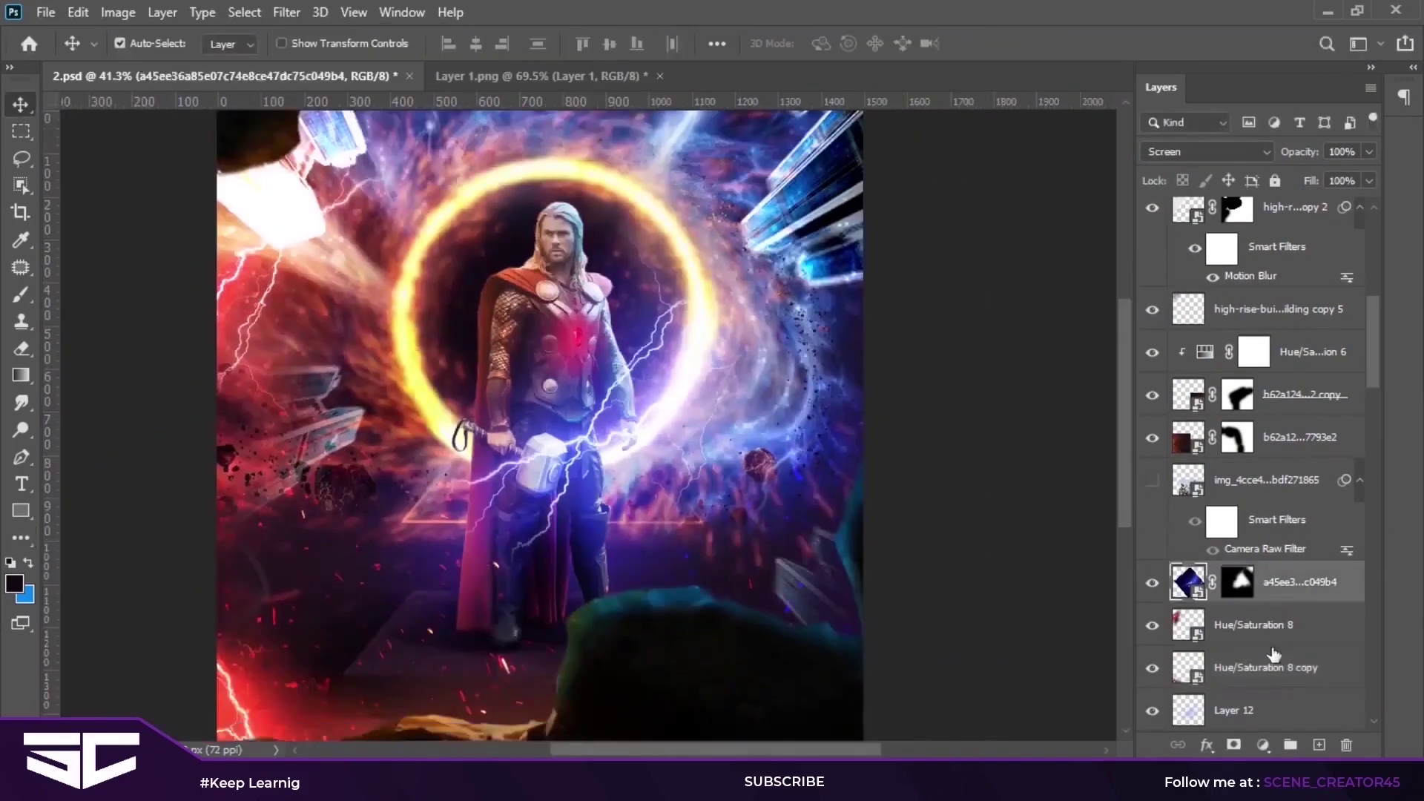
right_click(1290, 586)
click(1136, 217)
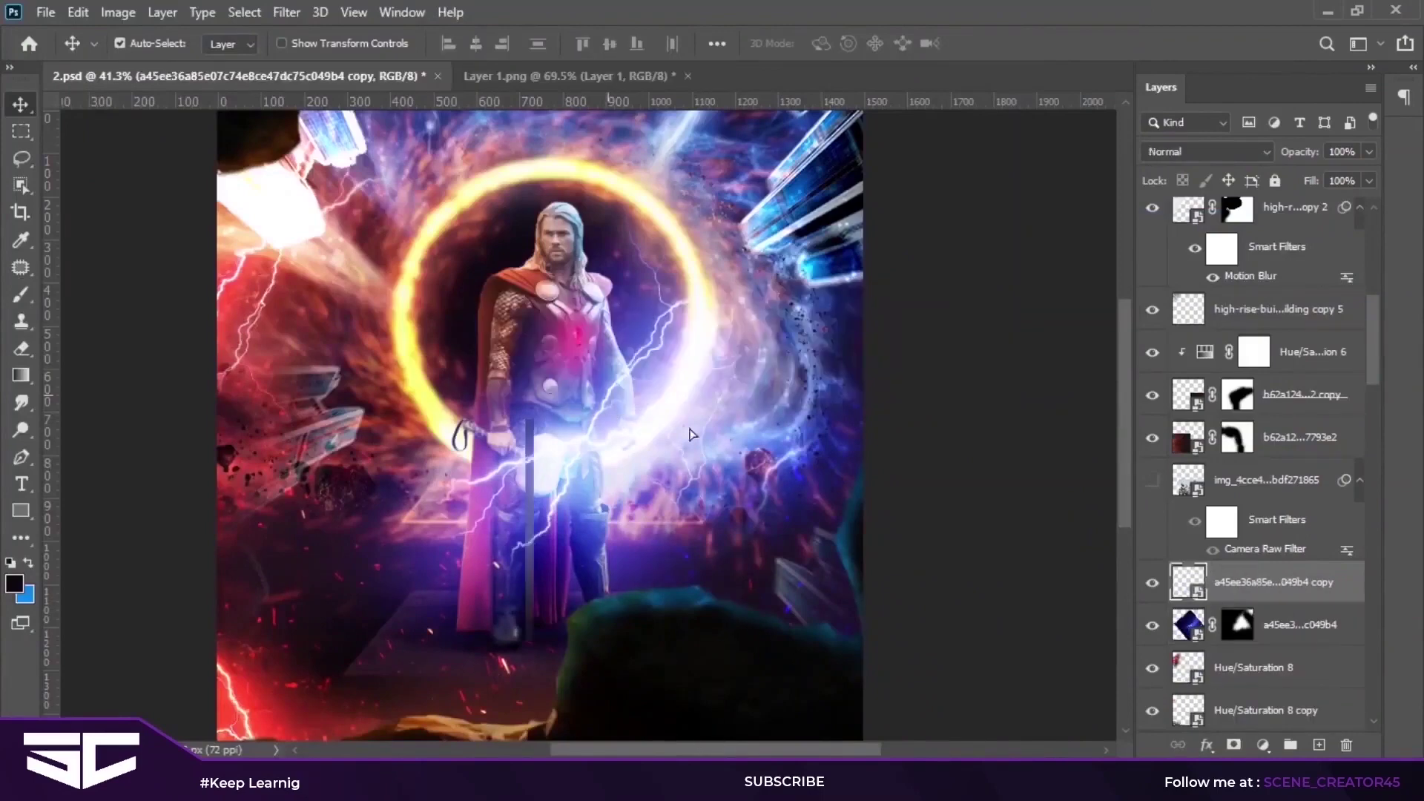
drag(665, 462, 825, 568)
click(1206, 152)
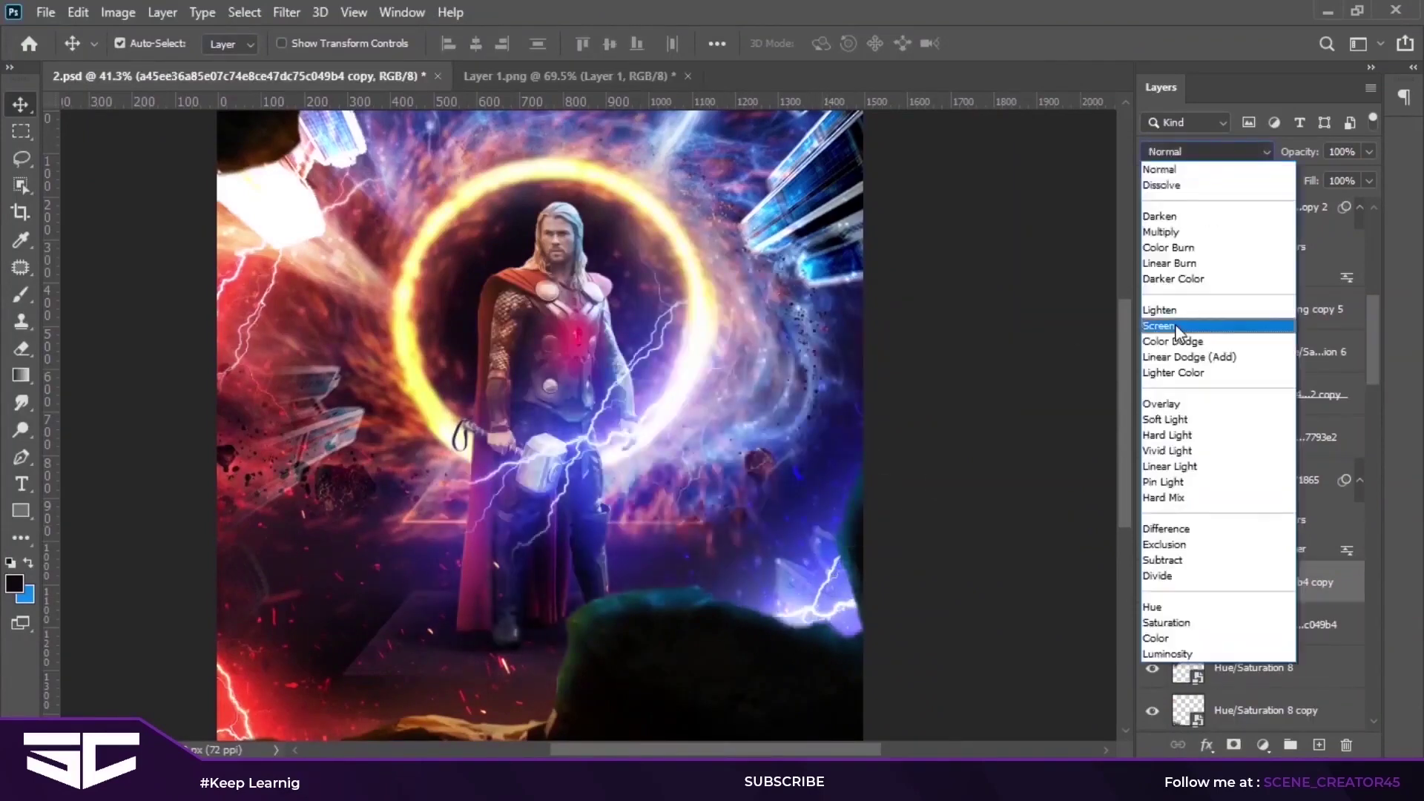
click(1224, 339)
Step: Toggle the lightning layers to compare, then bring the new copy to the top
drag(832, 551, 867, 408)
click(1290, 622)
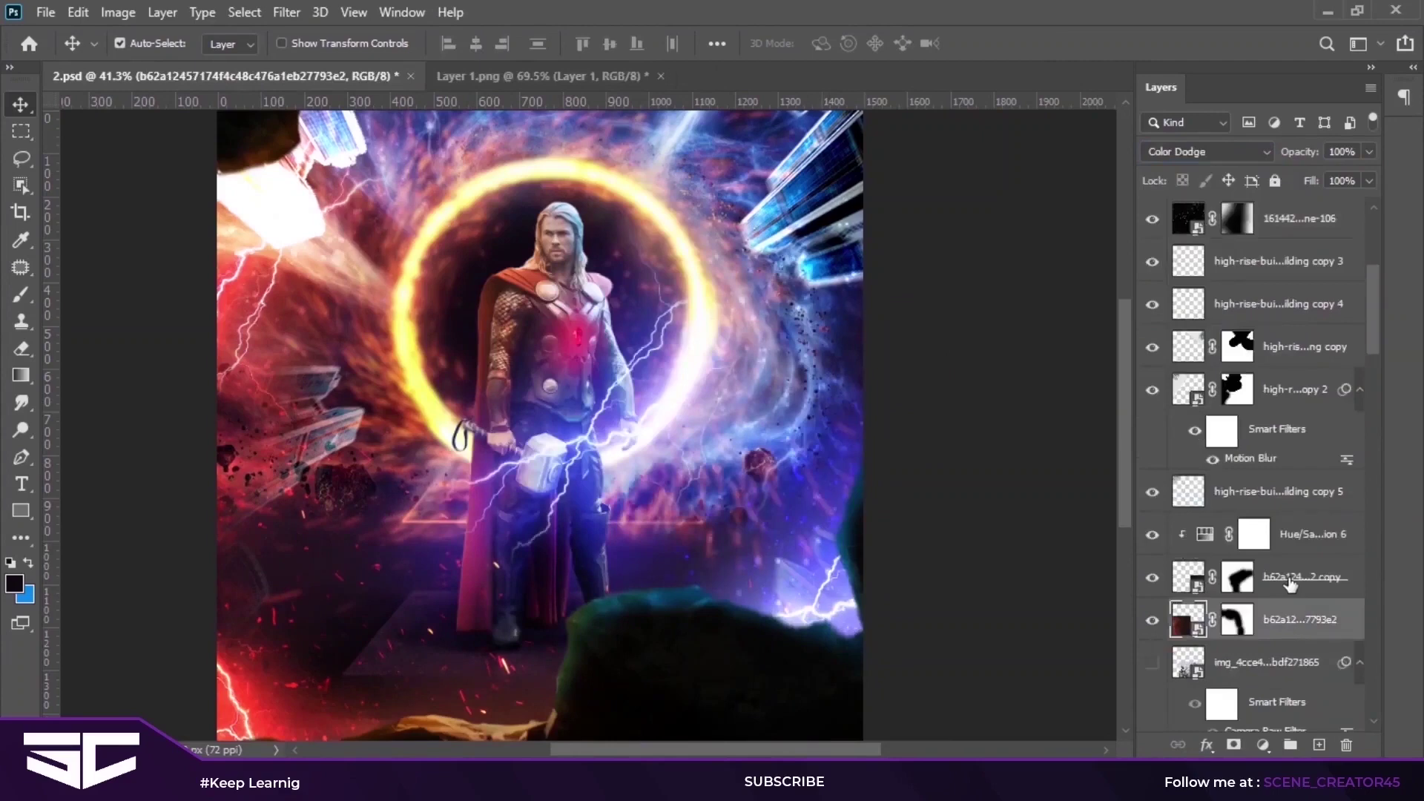
click(1290, 586)
scroll(1276, 593, down, 5)
click(1152, 508)
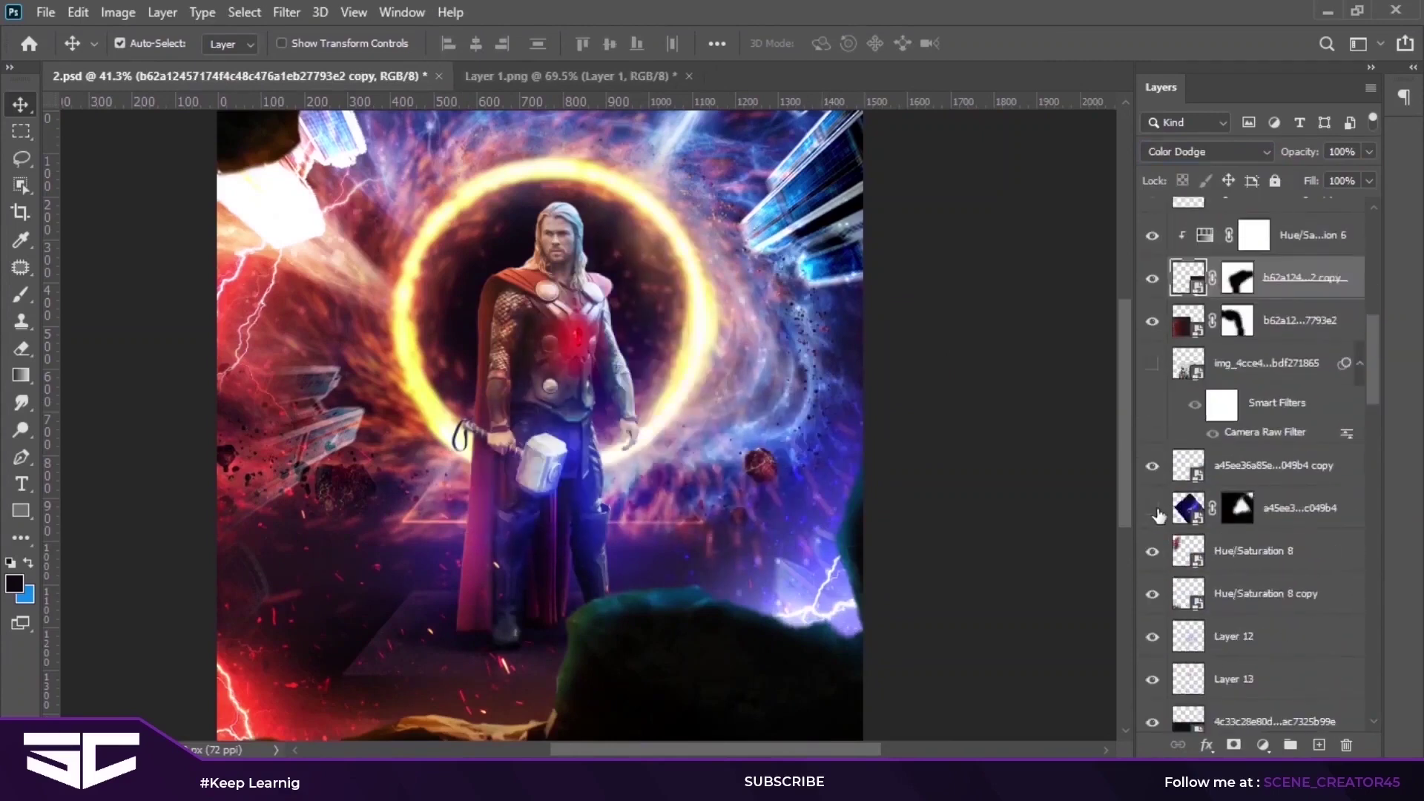
click(1153, 467)
click(1268, 466)
key(ctrl+shift+bracketright)
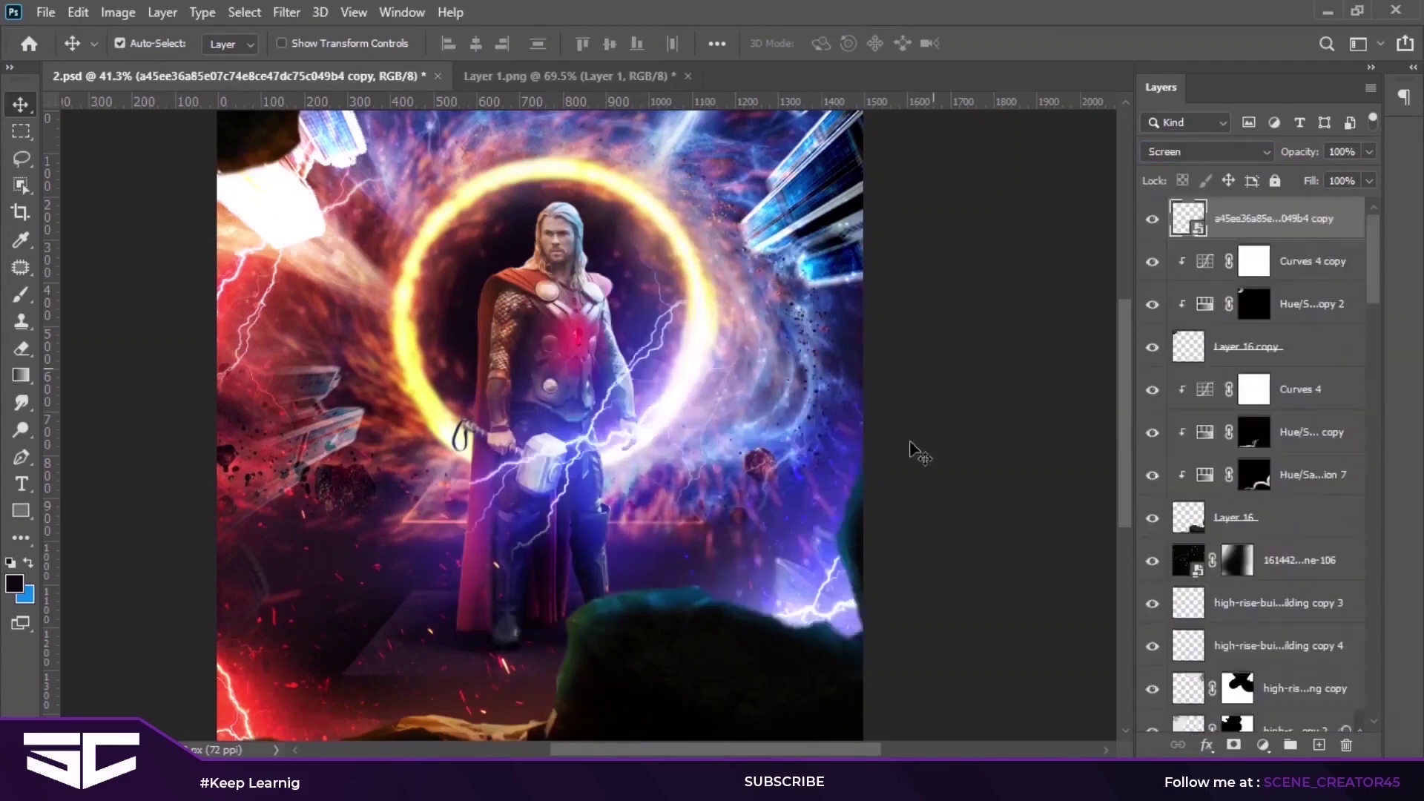
scroll(890, 333, down, 2)
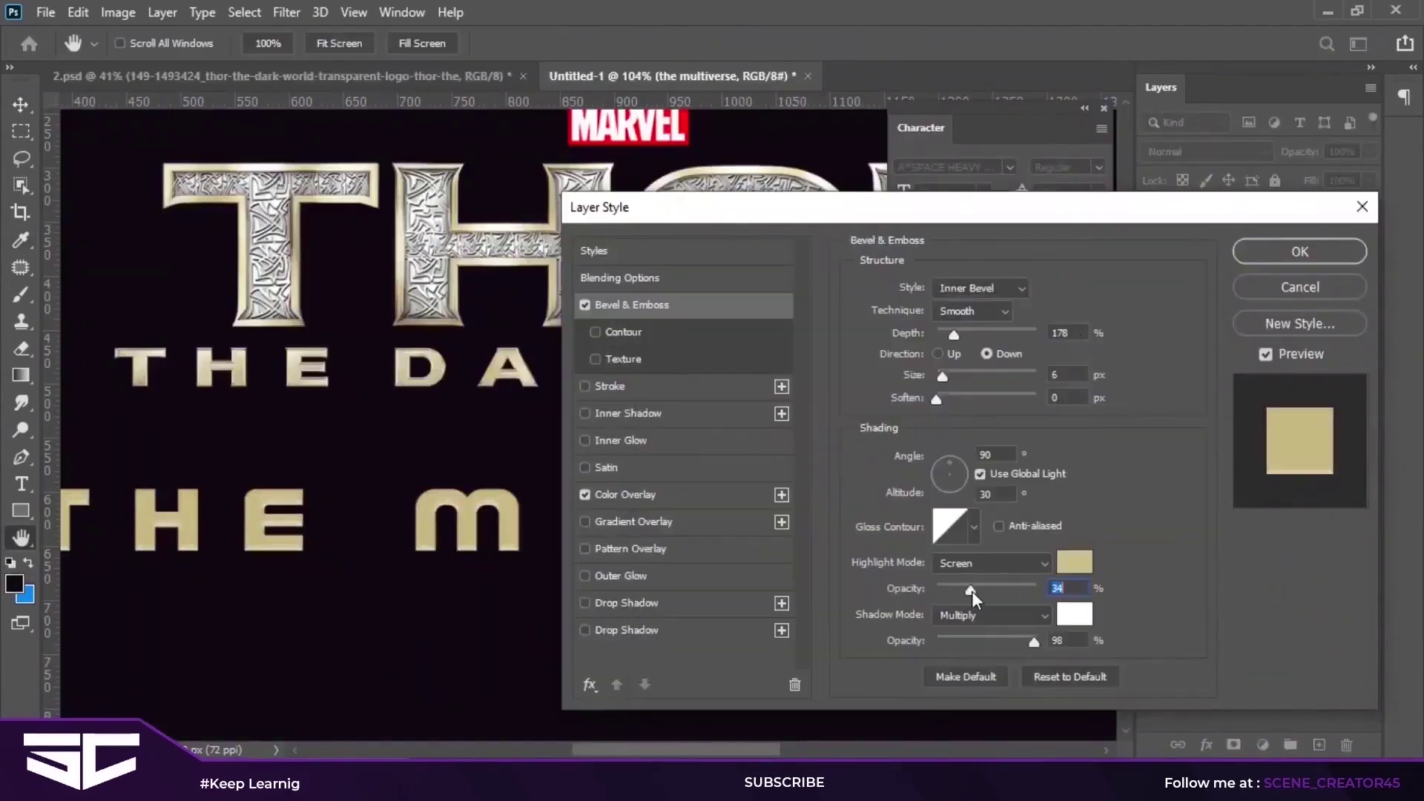
Step: Try Chisel Hard and Smooth bevel techniques on 'the multiverse' text's Bevel & Emboss
text(00)
click(971, 311)
click(966, 313)
click(976, 283)
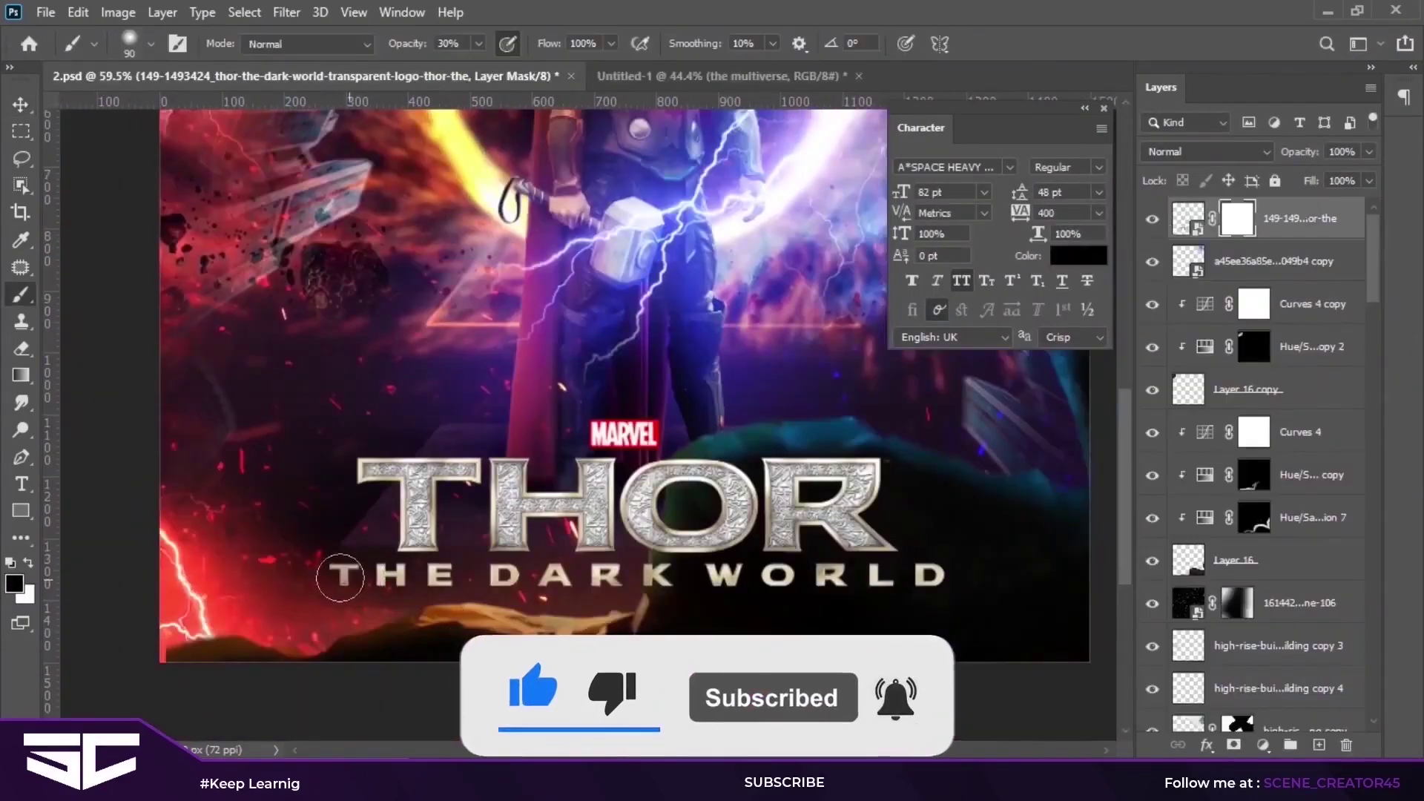
Step: Paint out 'THE DARK WORLD' on the Thor logo's mask with a full-opacity brush
right_click(346, 579)
key(0)
click(336, 588)
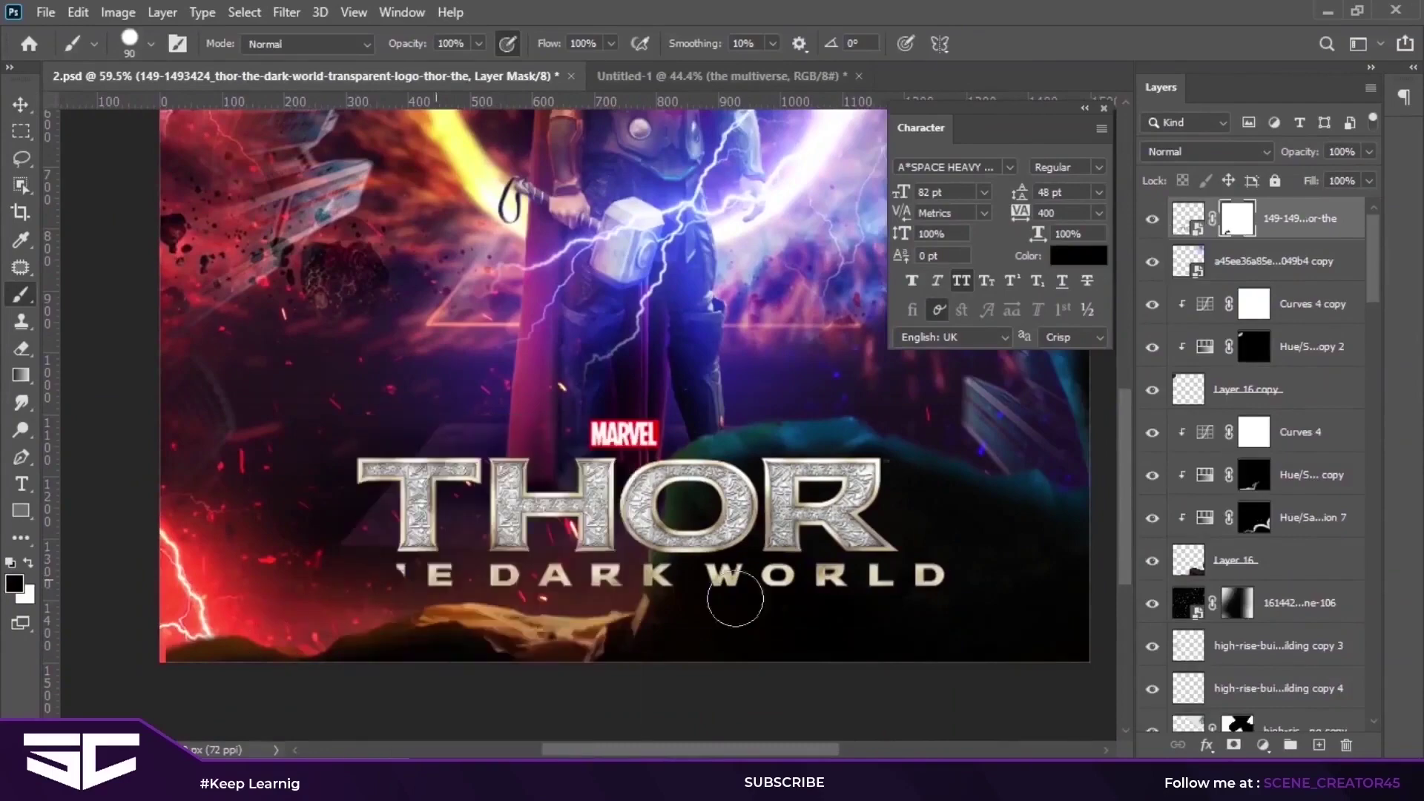
drag(422, 590, 940, 594)
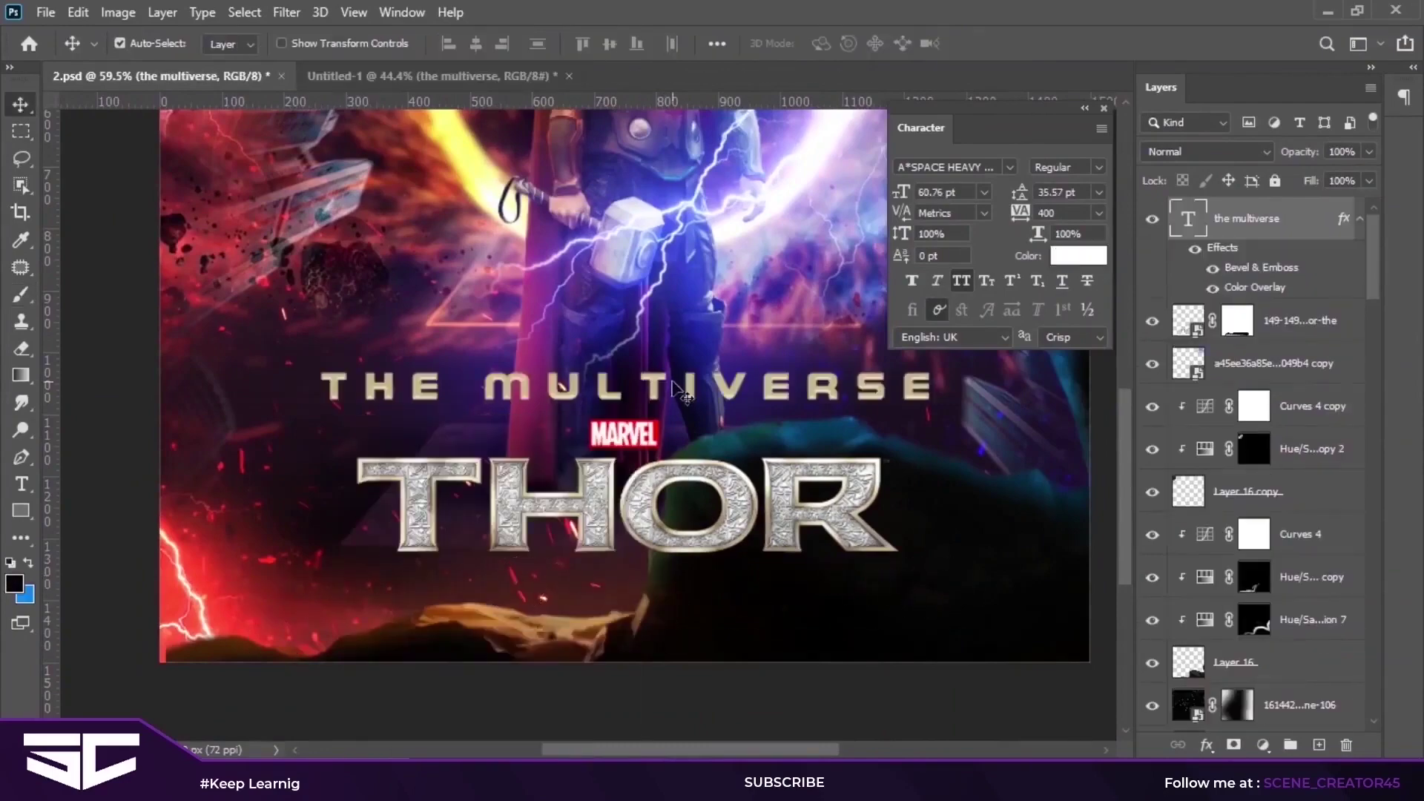